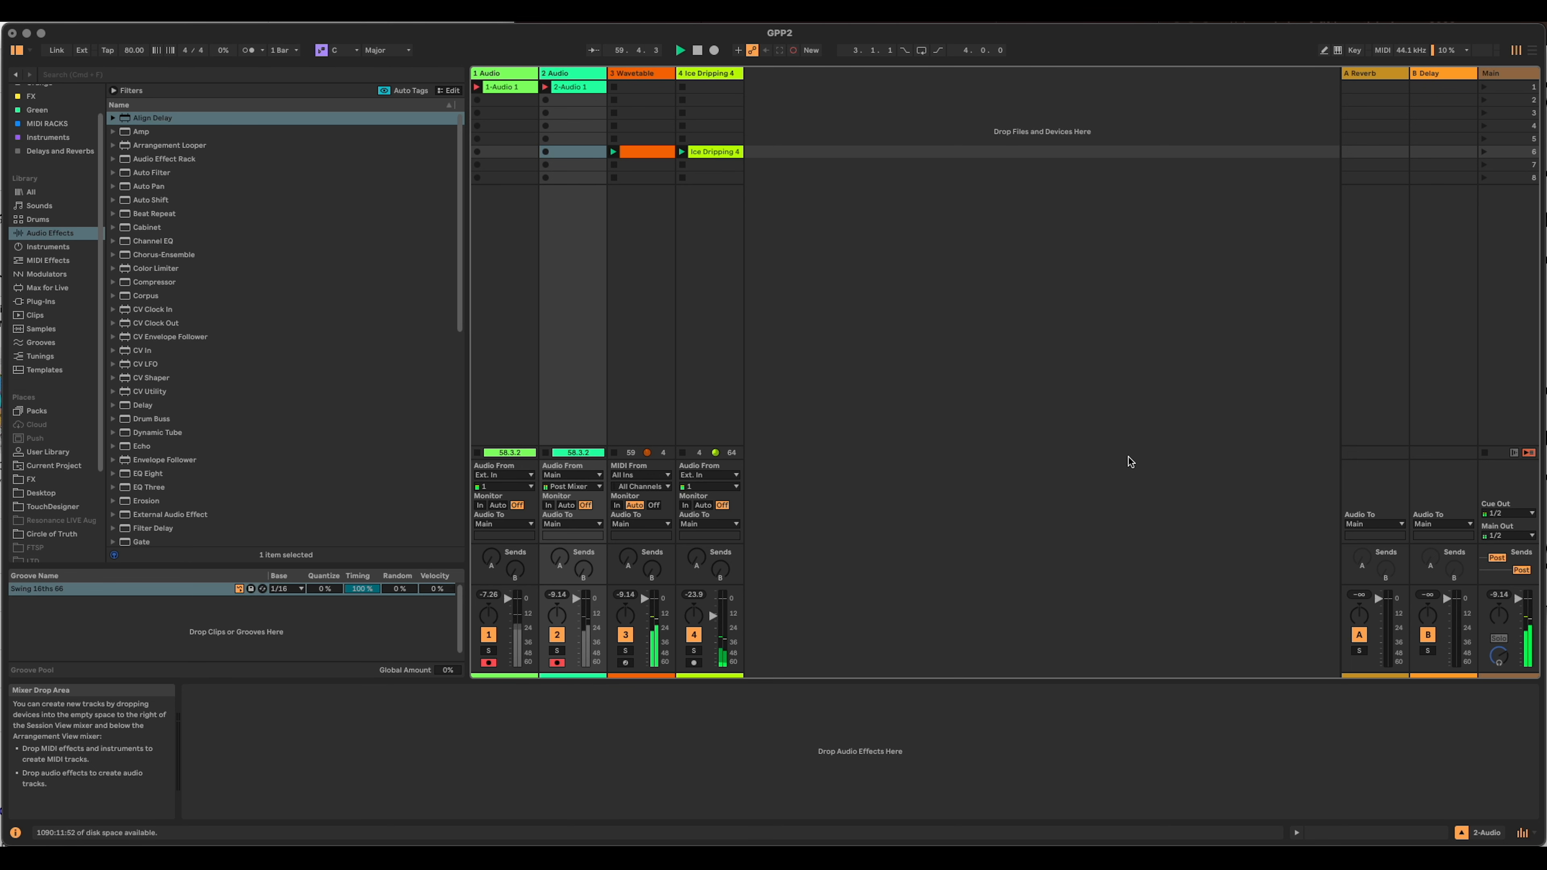
Delete the existing Wavetable track and load a fresh Wavetable instrument onto a new track after Ice Dripping 4.
{"action": "left_click", "coordinate": [640, 72]}
{"action": "key", "text": "Delete"}
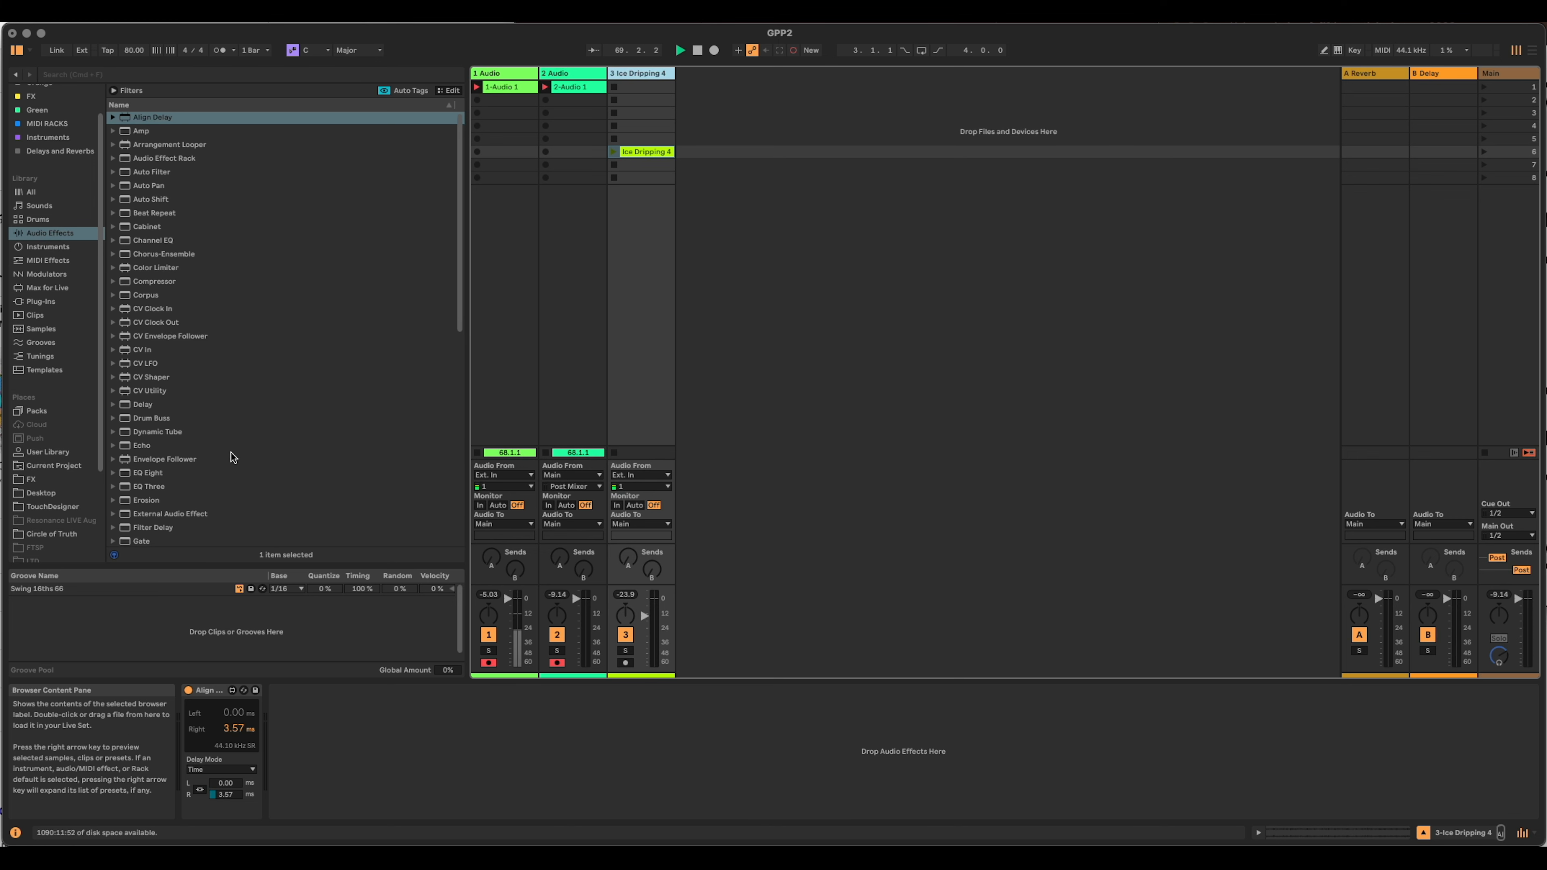
{"action": "scroll", "coordinate": [233, 454], "scroll_direction": "down", "scroll_amount": 10}
{"action": "left_click", "coordinate": [48, 245]}
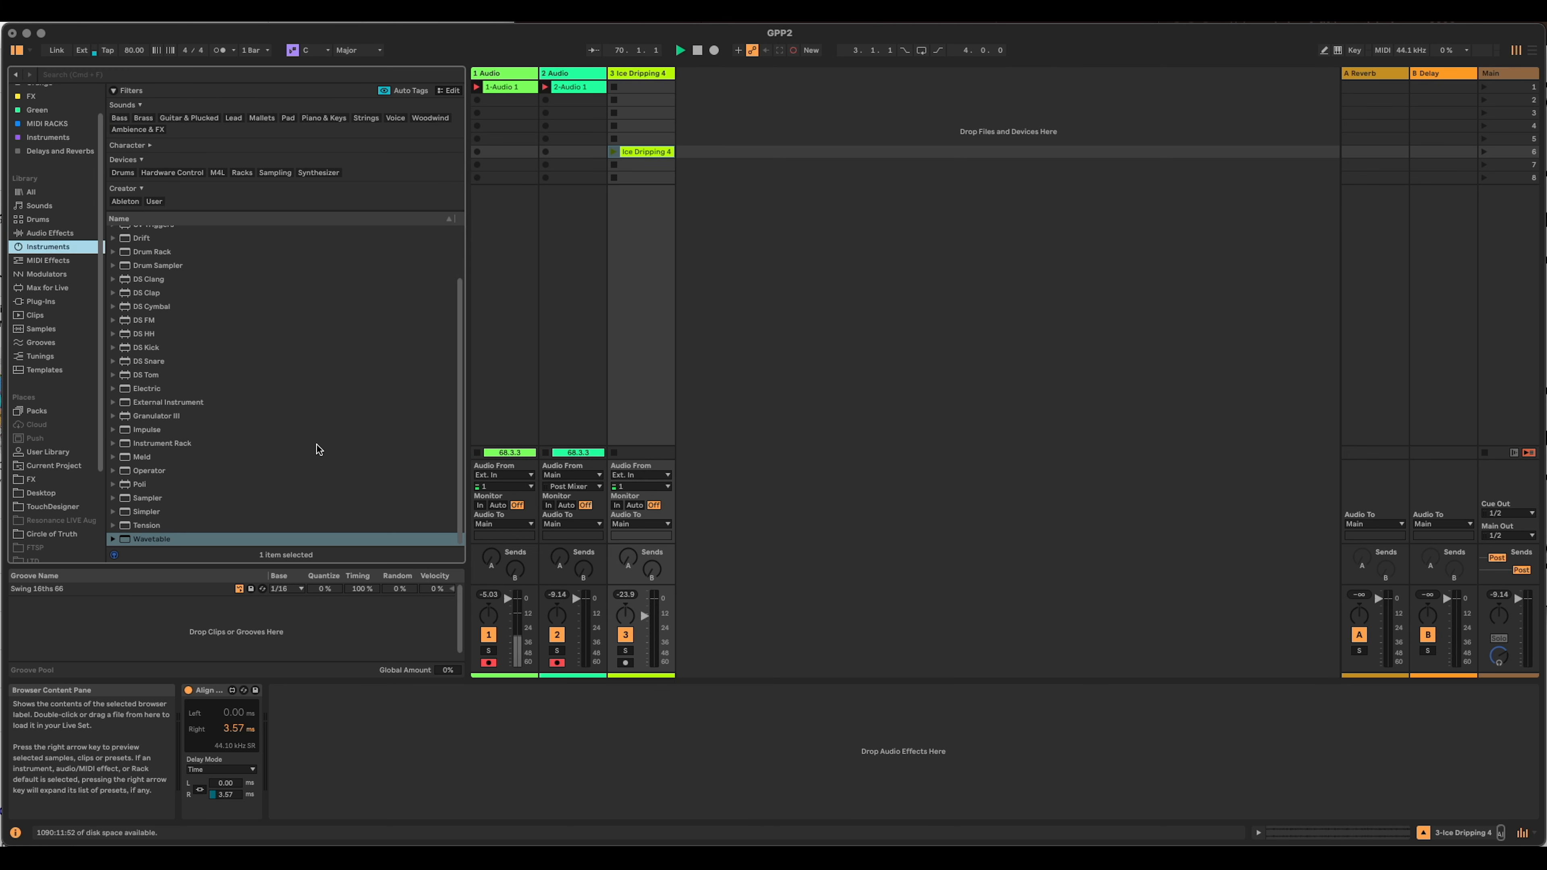
{"action": "left_click_drag", "start_coordinate": [142, 541], "coordinate": [725, 125]}
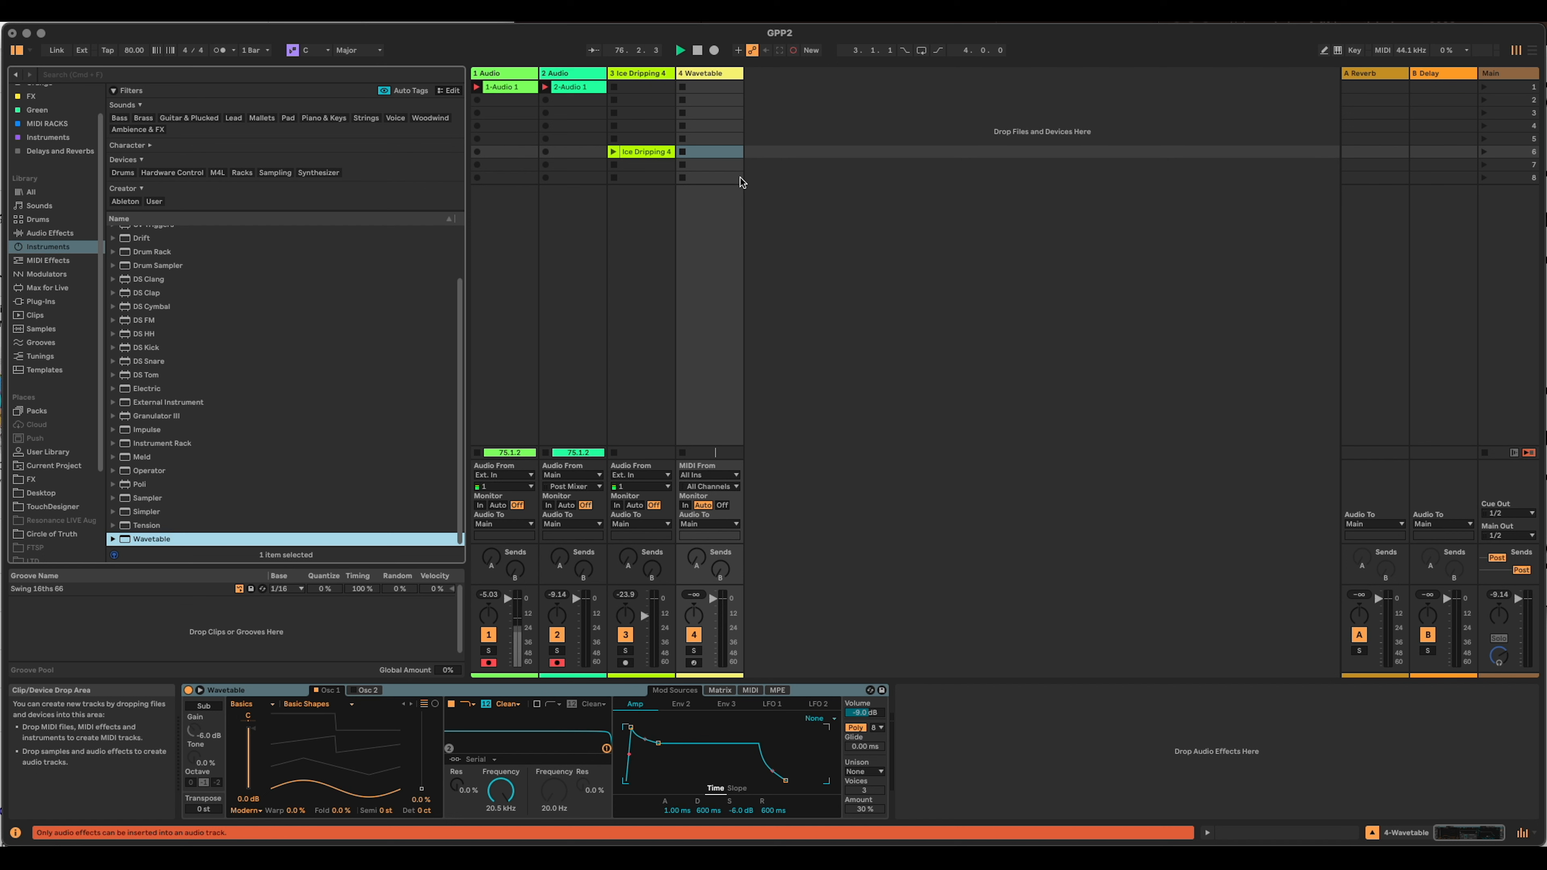
Create a MIDI clip in the Wavetable track's fifth slot and shorten its loop to two beats.
{"action": "left_click", "coordinate": [717, 137]}
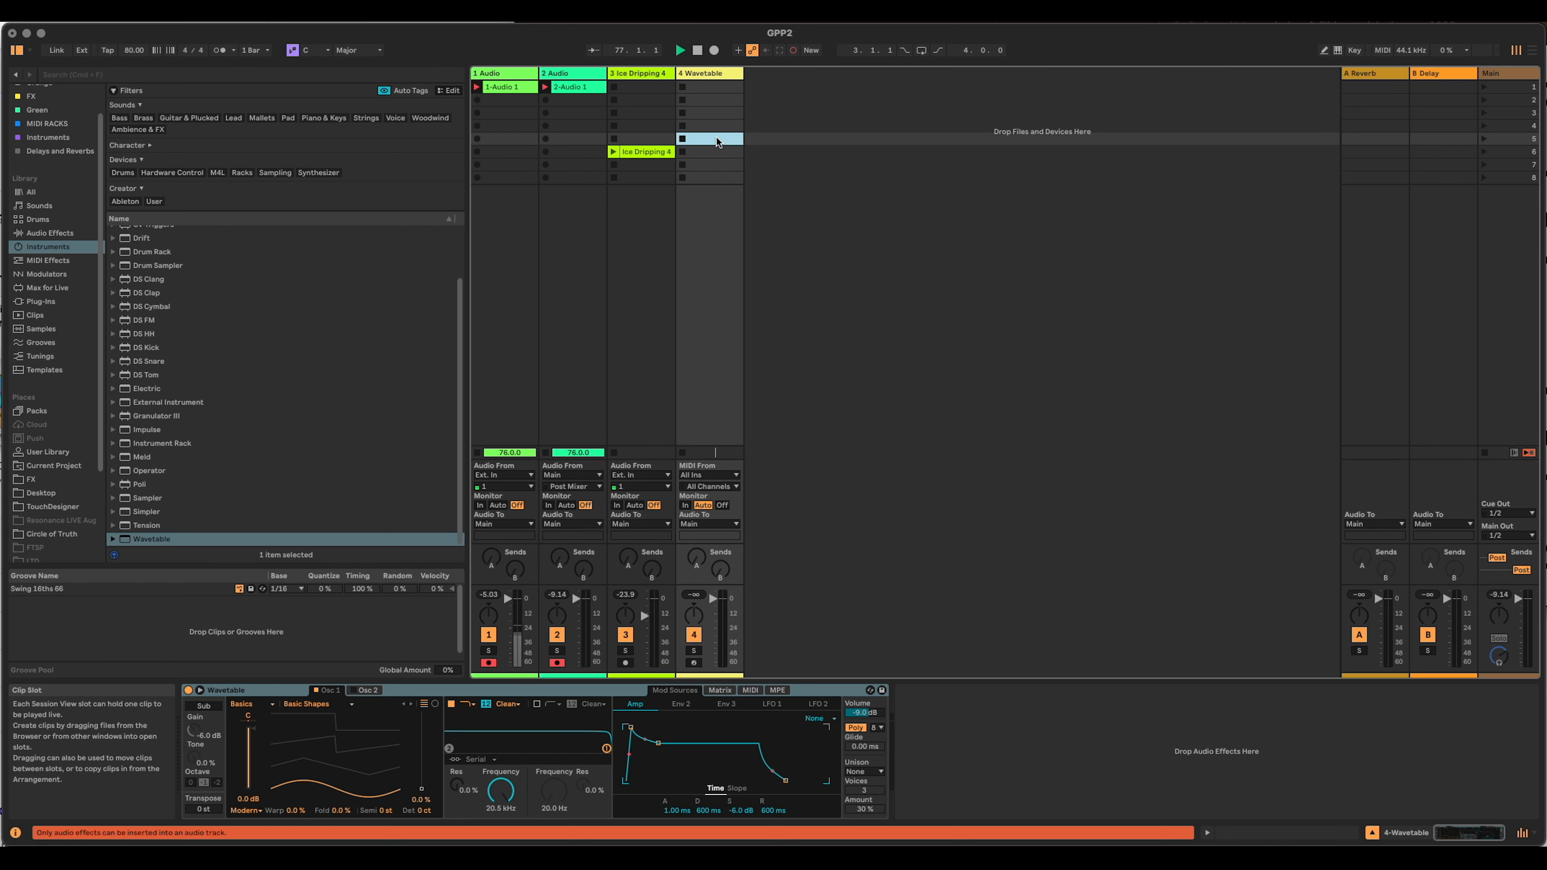
{"action": "double_click", "coordinate": [714, 138]}
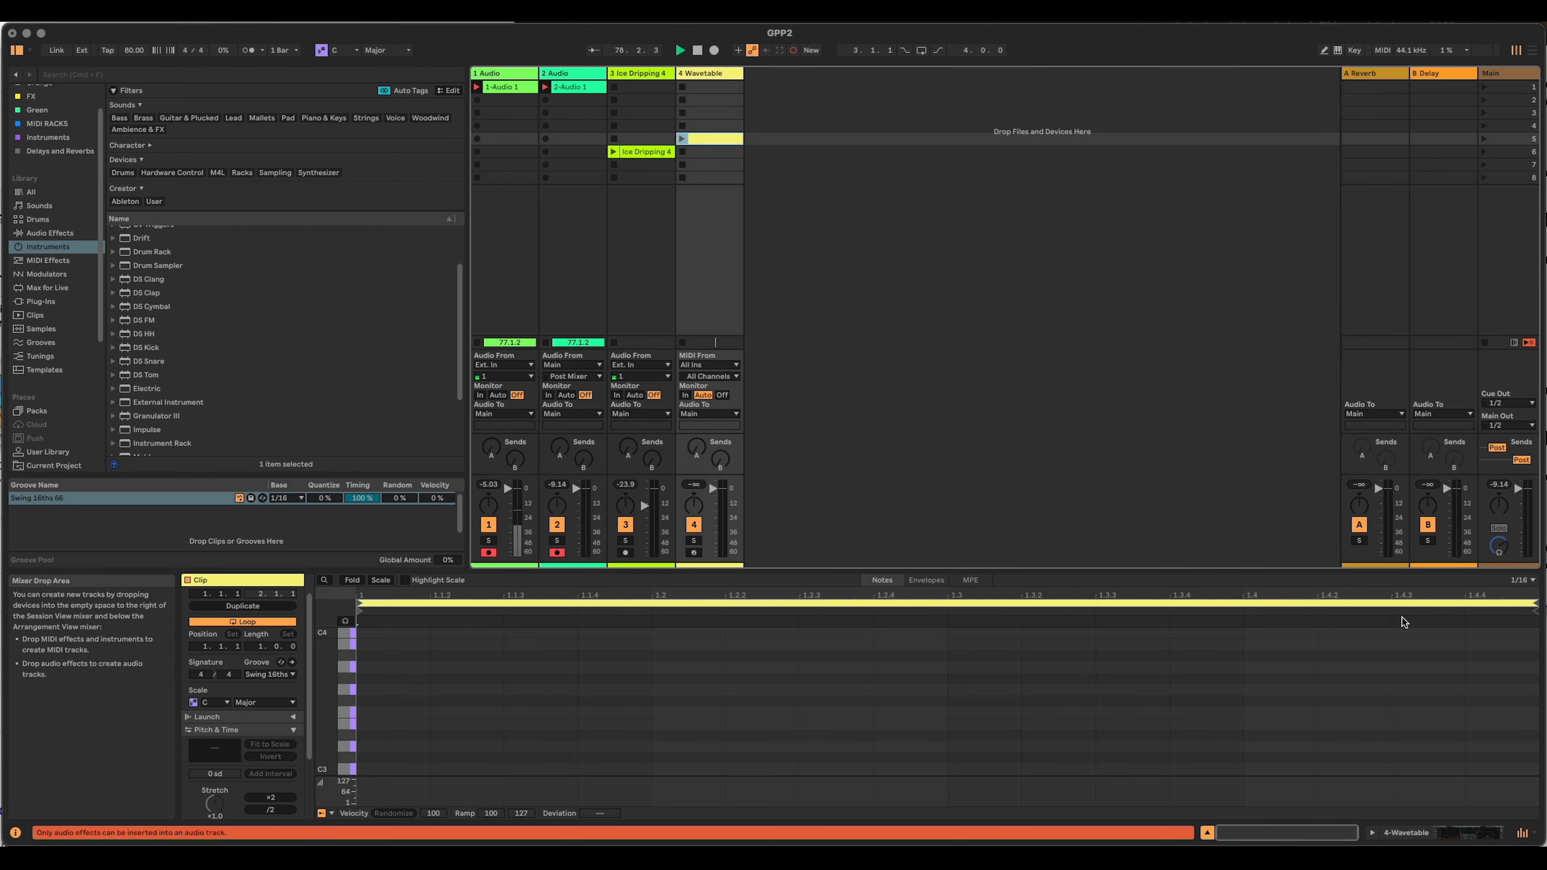
{"action": "left_click_drag", "start_coordinate": [1533, 605], "coordinate": [949, 634]}
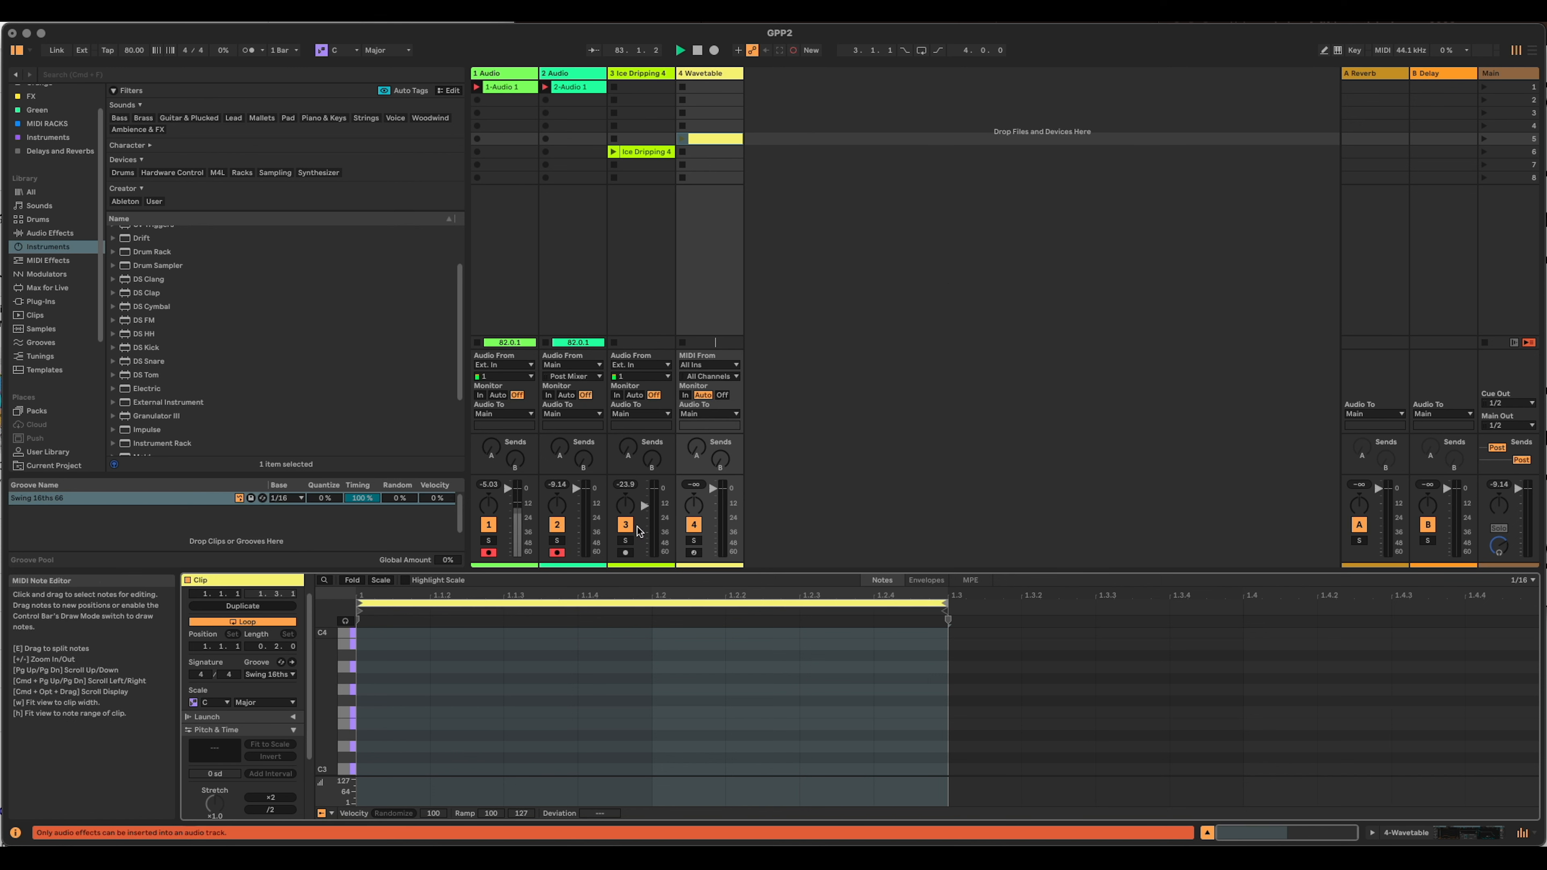
Add sixteenth notes on C3 at both beats and on C2 at the first beat, and launch the clip.
{"action": "scroll", "coordinate": [519, 753], "scroll_direction": "down", "scroll_amount": 2}
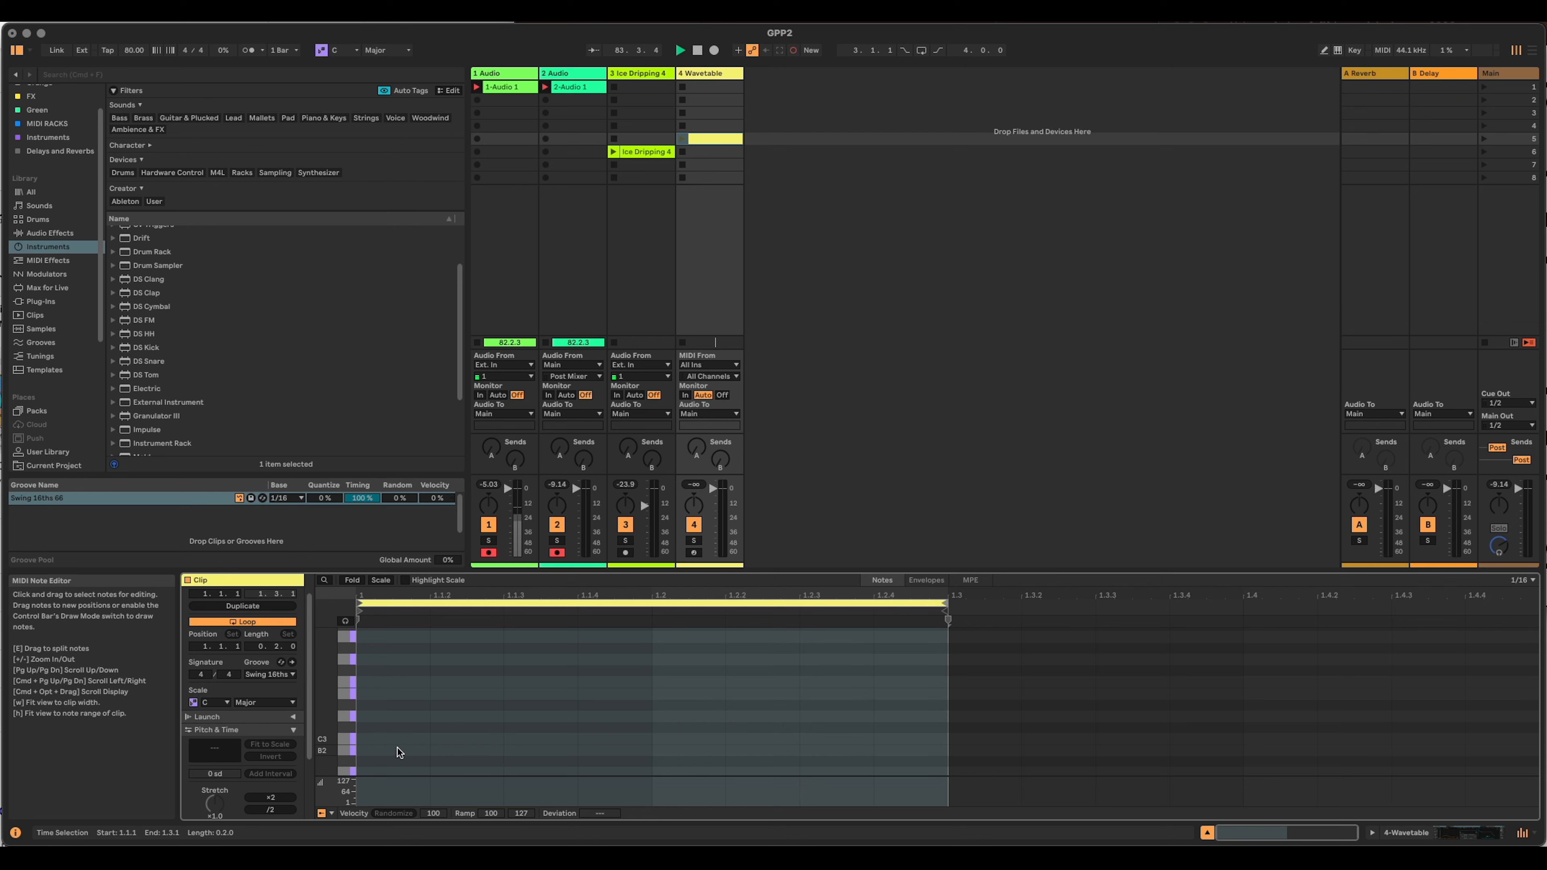
{"action": "double_click", "coordinate": [378, 739]}
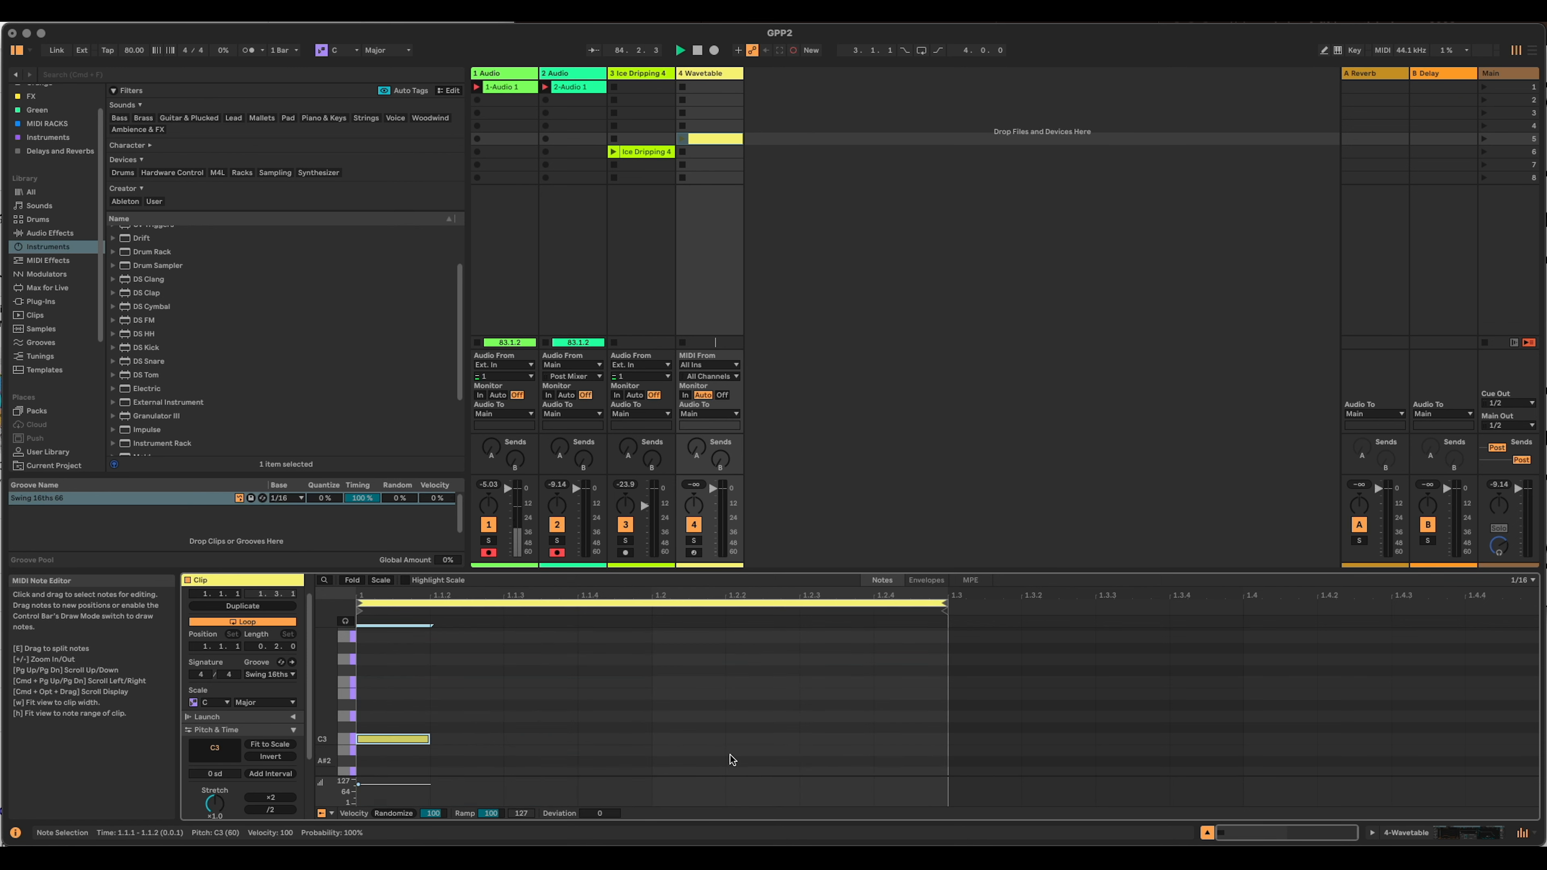
{"action": "double_click", "coordinate": [675, 738]}
{"action": "scroll", "coordinate": [813, 719], "scroll_direction": "down", "scroll_amount": 3}
{"action": "scroll", "coordinate": [806, 722], "scroll_direction": "down", "scroll_amount": 3}
{"action": "double_click", "coordinate": [390, 769]}
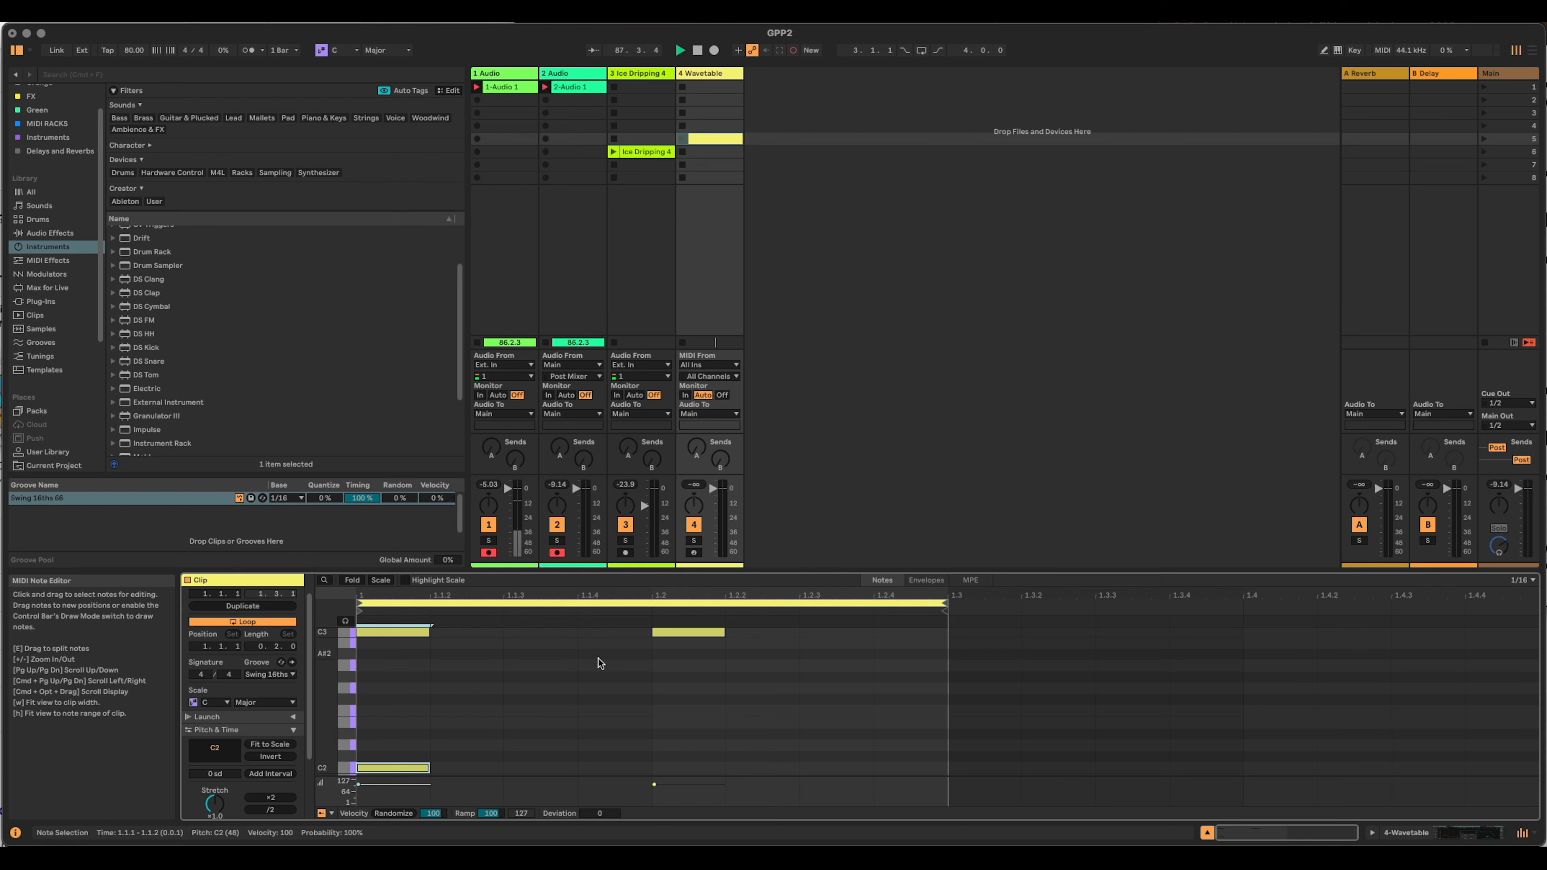
{"action": "left_click", "coordinate": [683, 139]}
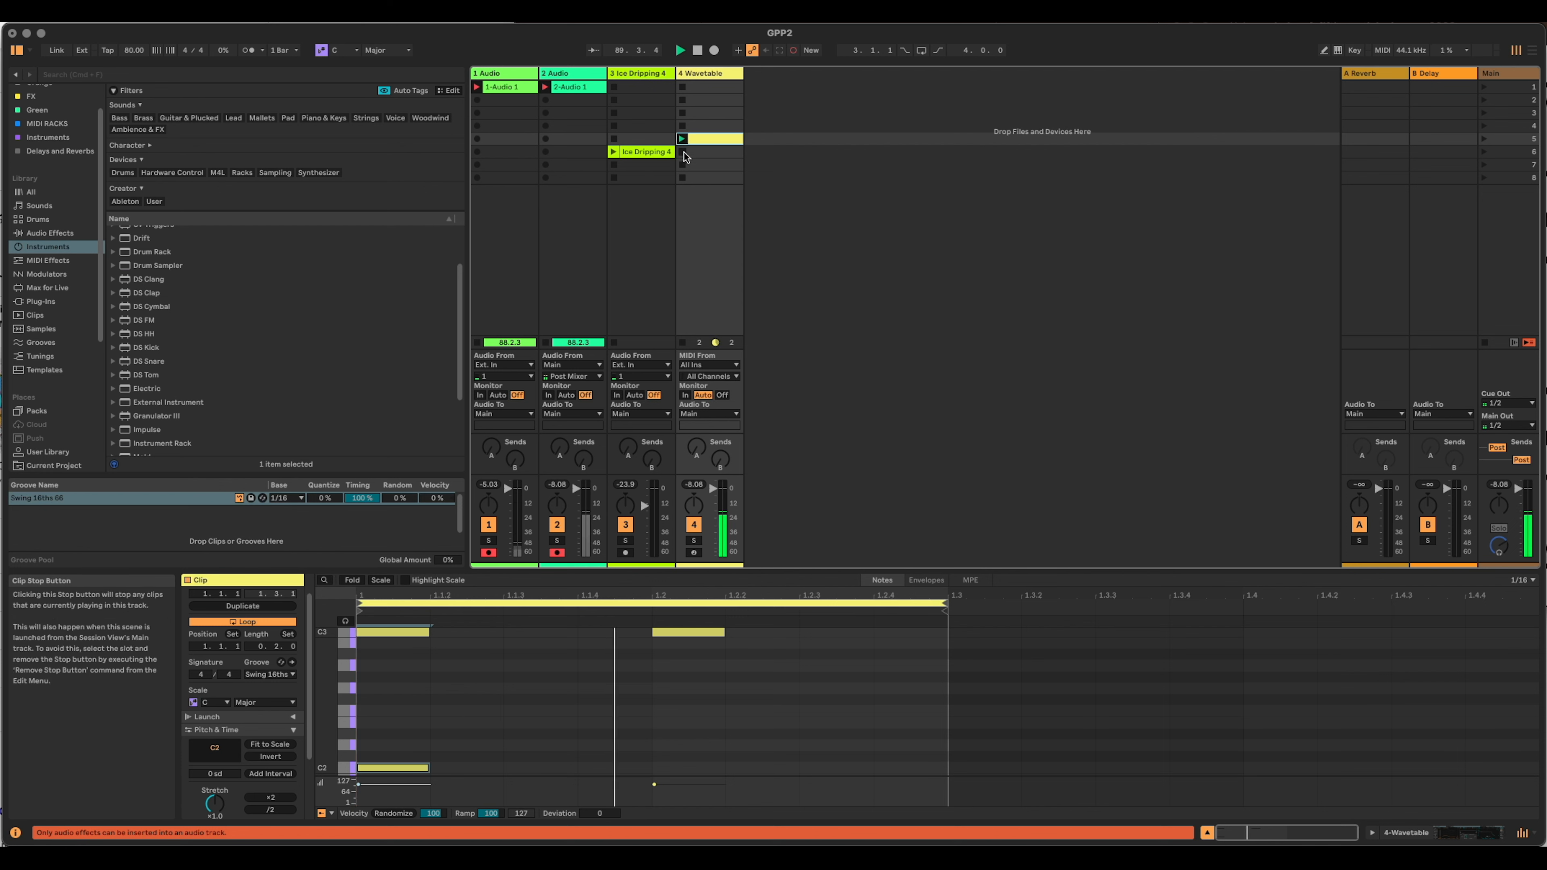
Insert a Random MIDI effect before Wavetable and group it into a MIDI Effect Rack.
{"action": "left_click", "coordinate": [1458, 835]}
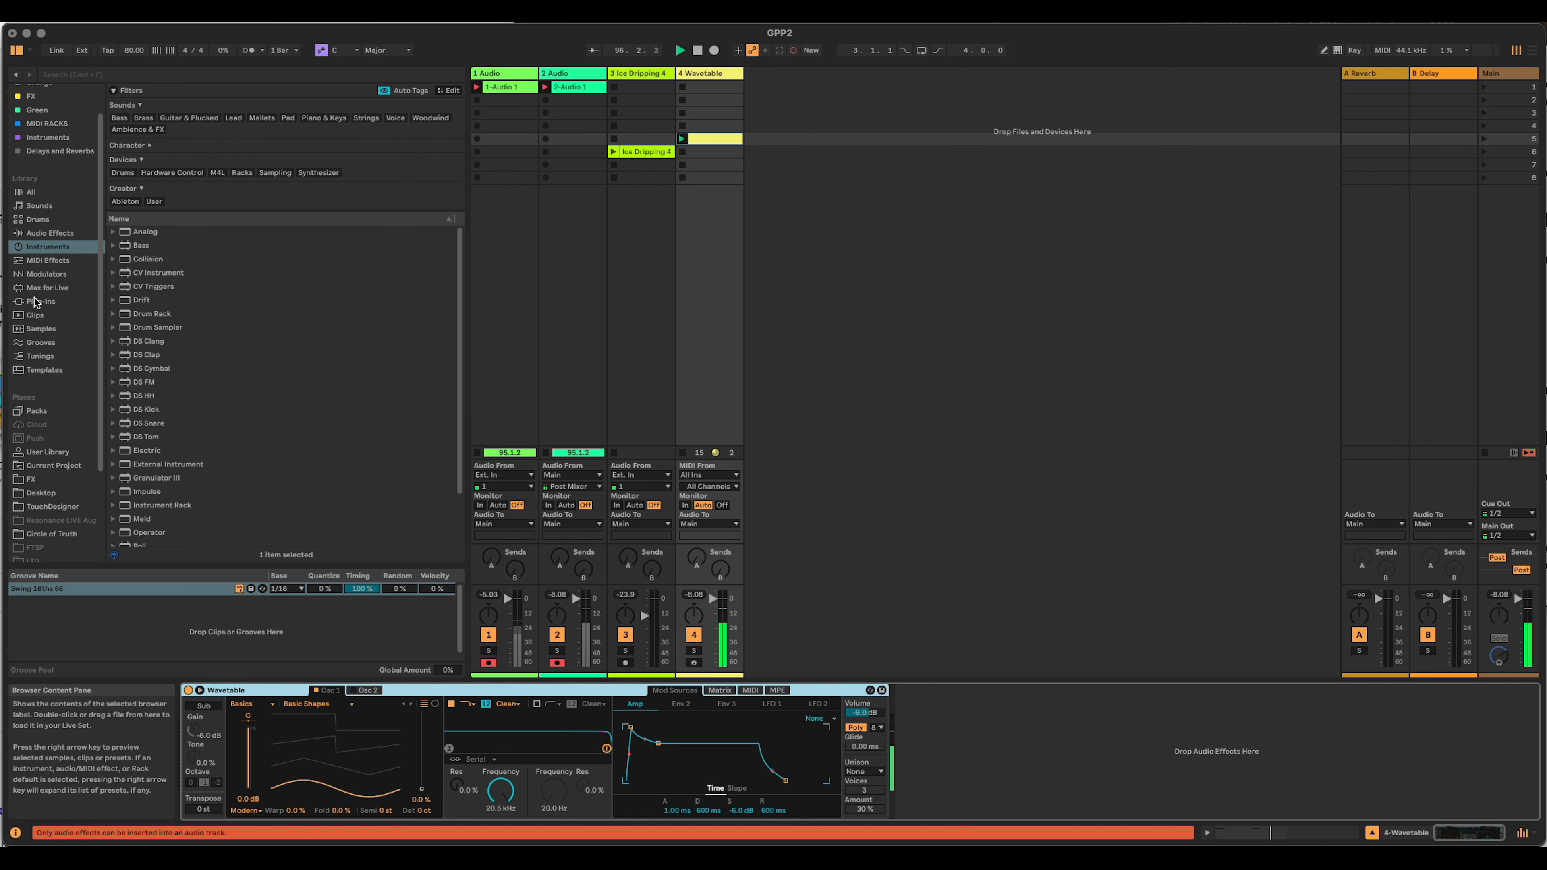
{"action": "left_click", "coordinate": [48, 260]}
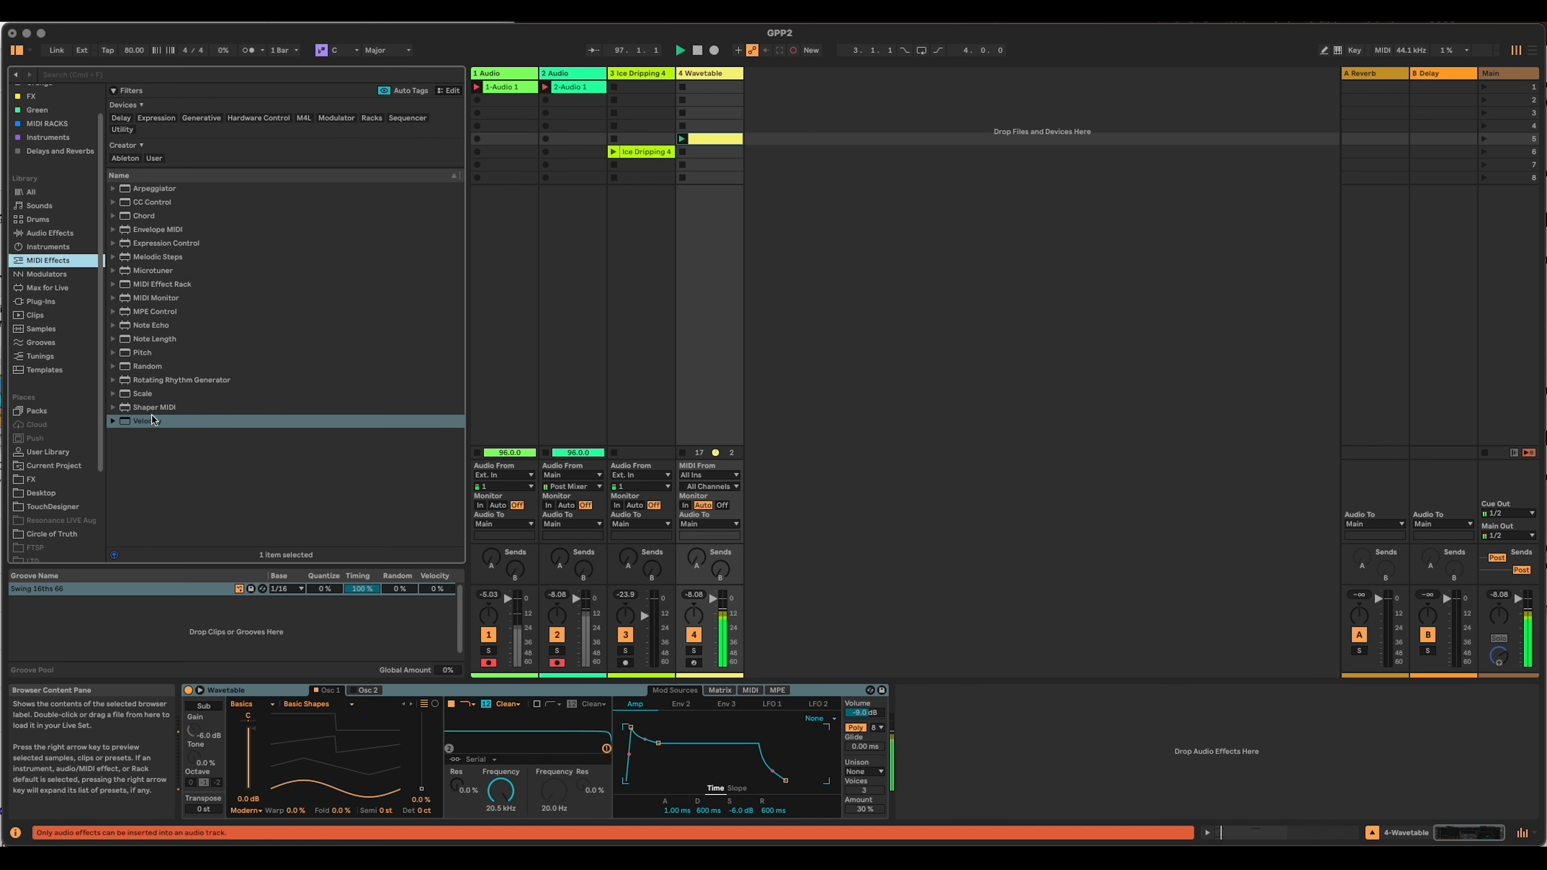
{"action": "left_click_drag", "start_coordinate": [151, 366], "coordinate": [186, 787]}
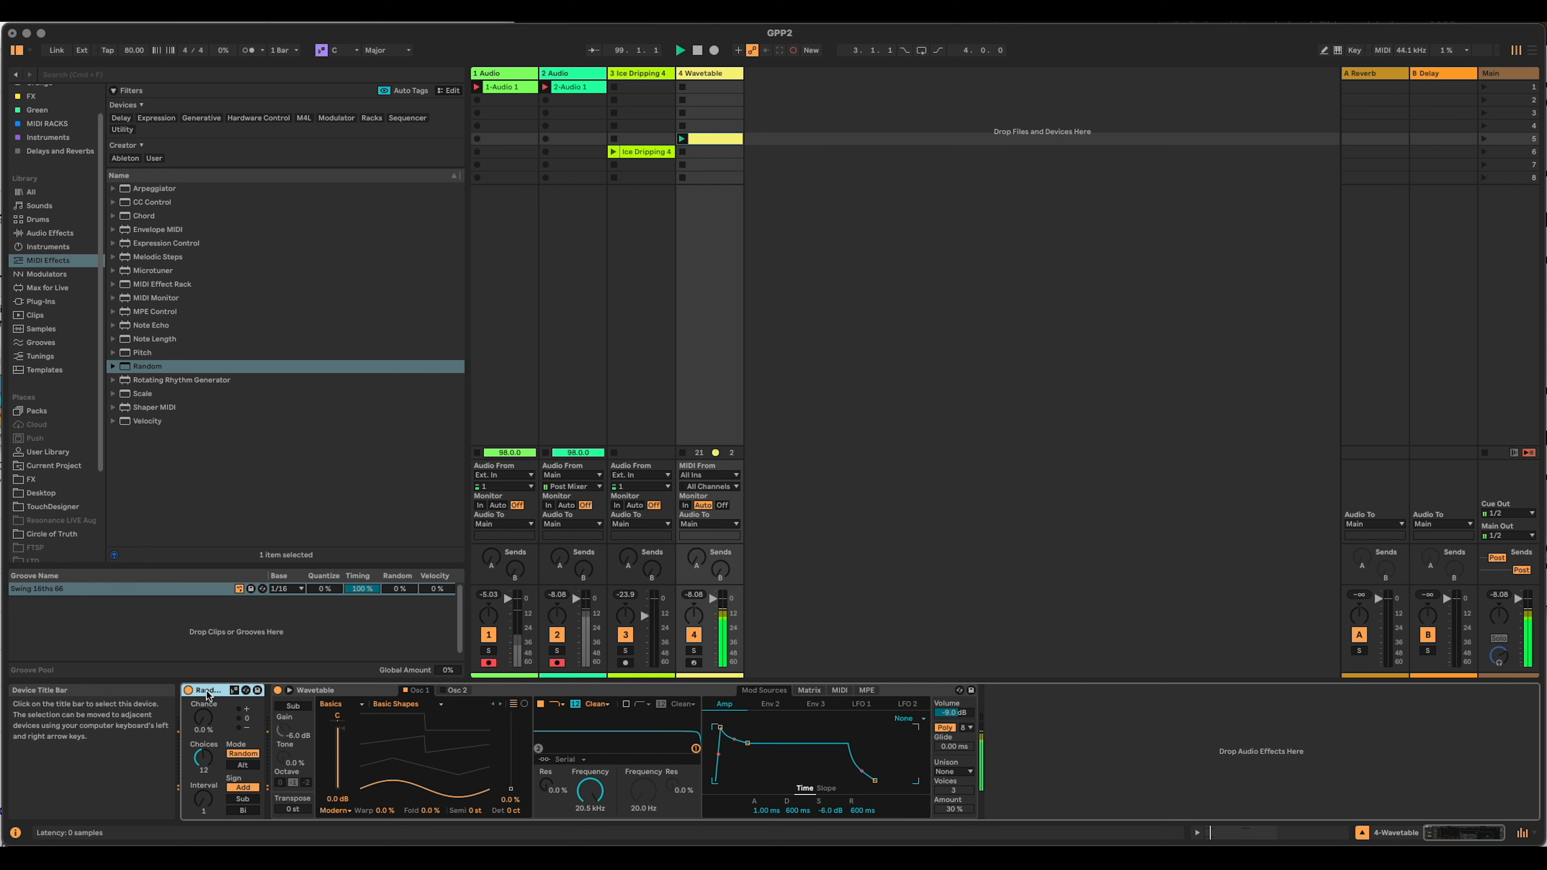
{"action": "key", "text": "super+g"}
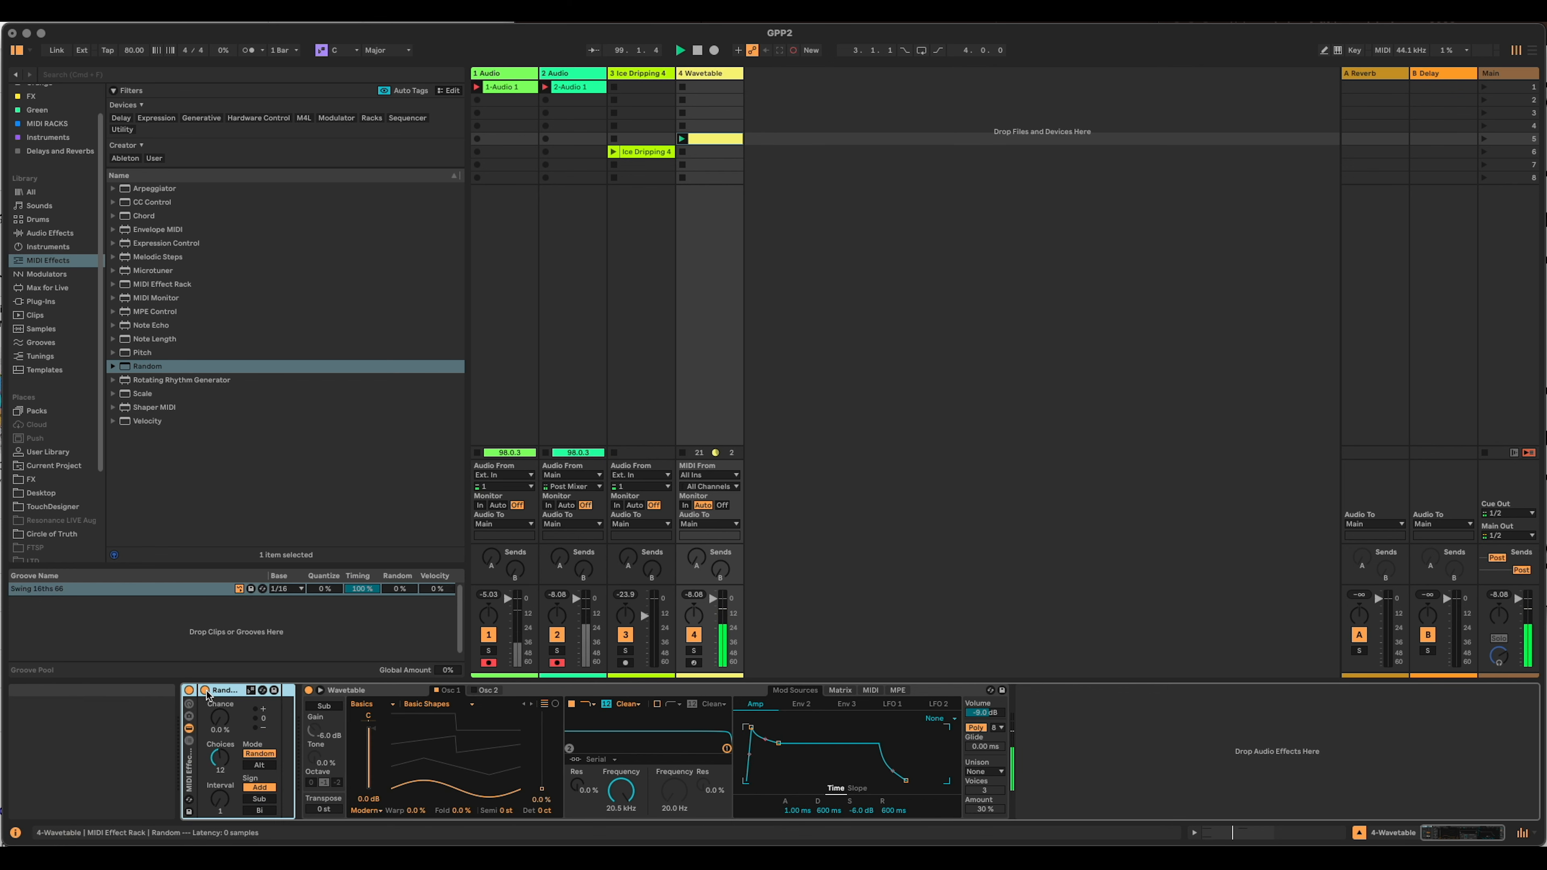
Duplicate the rack's Random chain and restrict the key zones to C2 for the first chain and C3 for the second.
{"action": "left_click", "coordinate": [189, 744]}
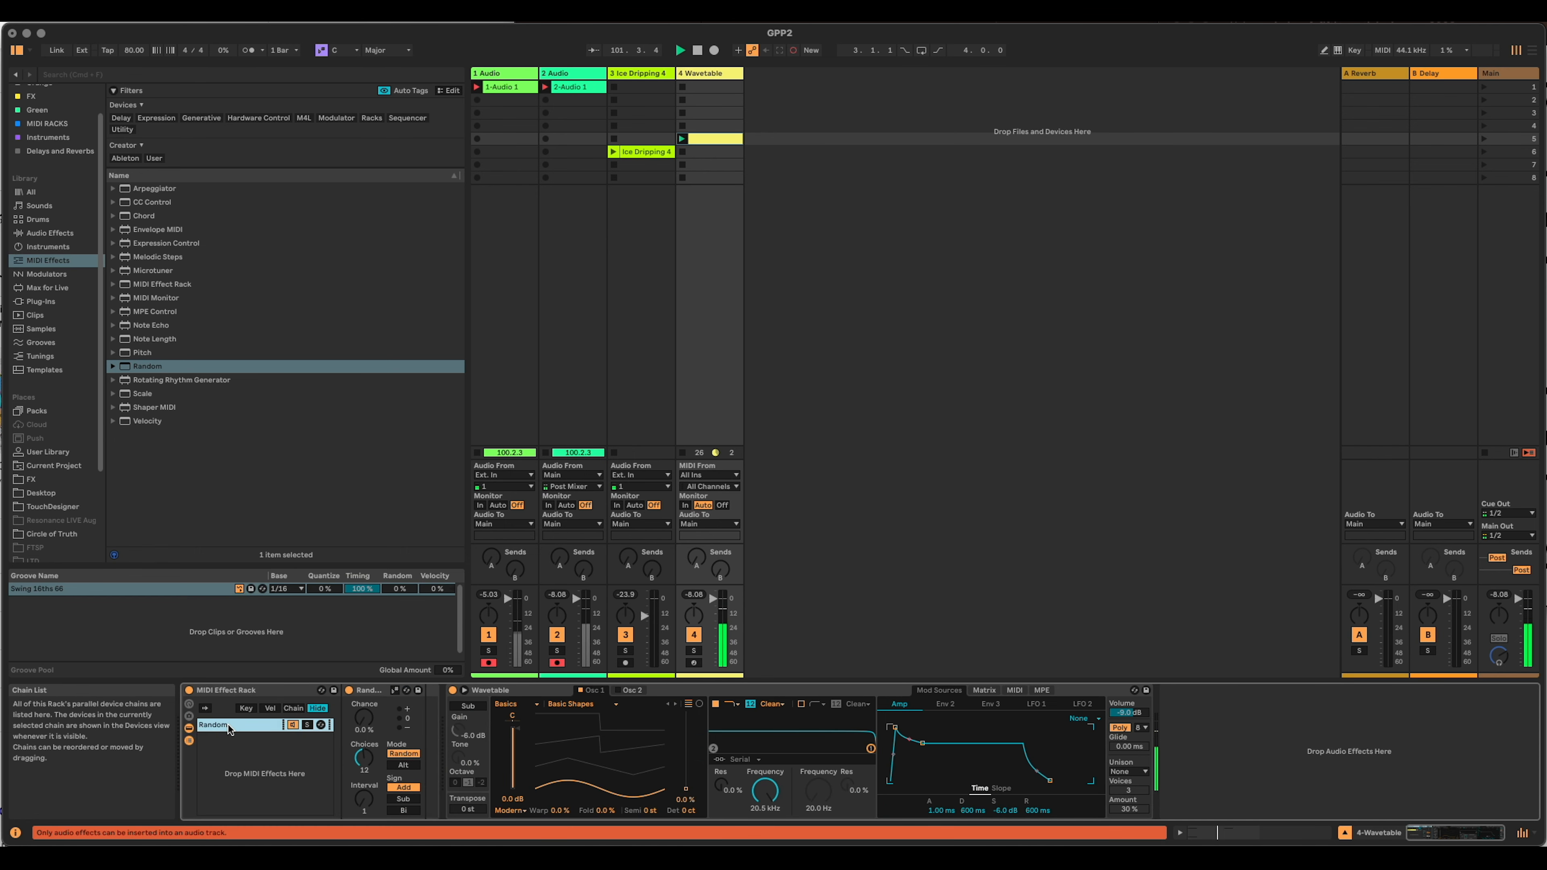
{"action": "key", "text": "super+d"}
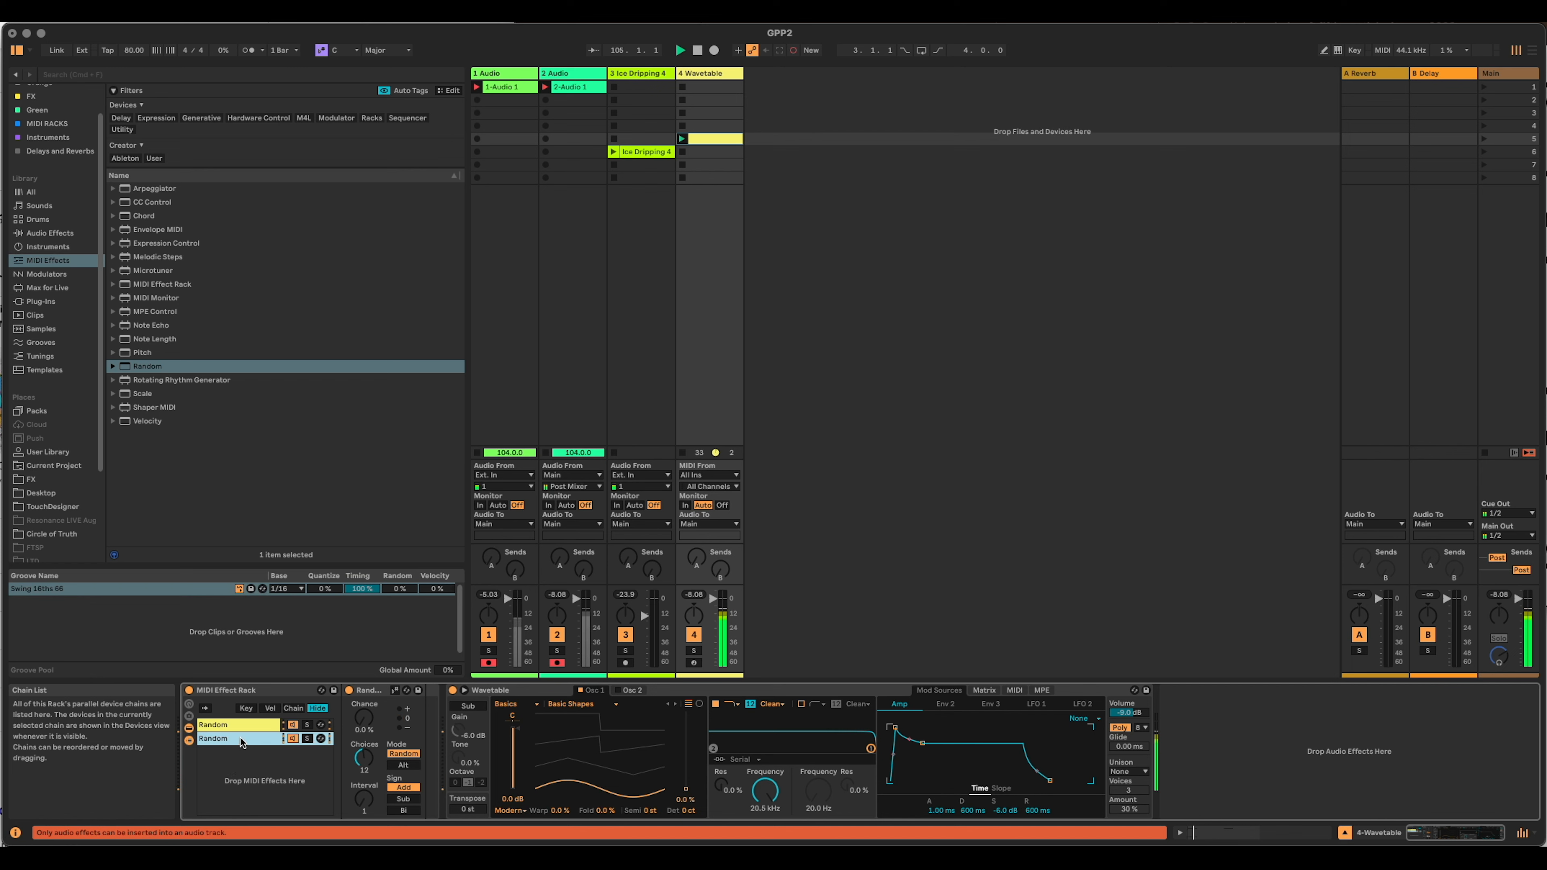
{"action": "left_click", "coordinate": [246, 708]}
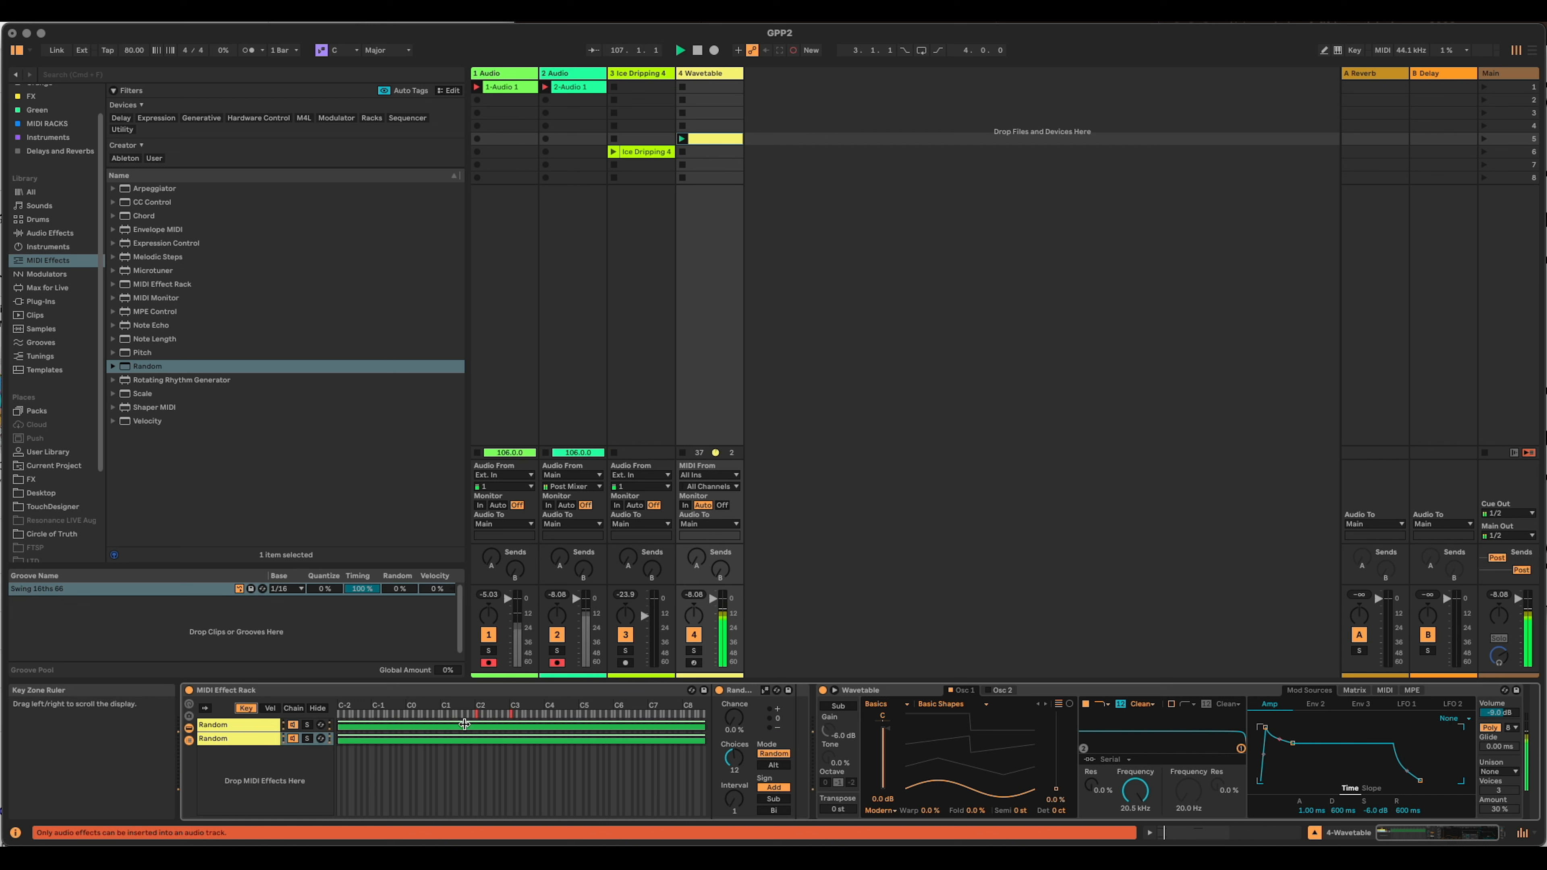
{"action": "left_click_drag", "start_coordinate": [339, 727], "coordinate": [474, 725]}
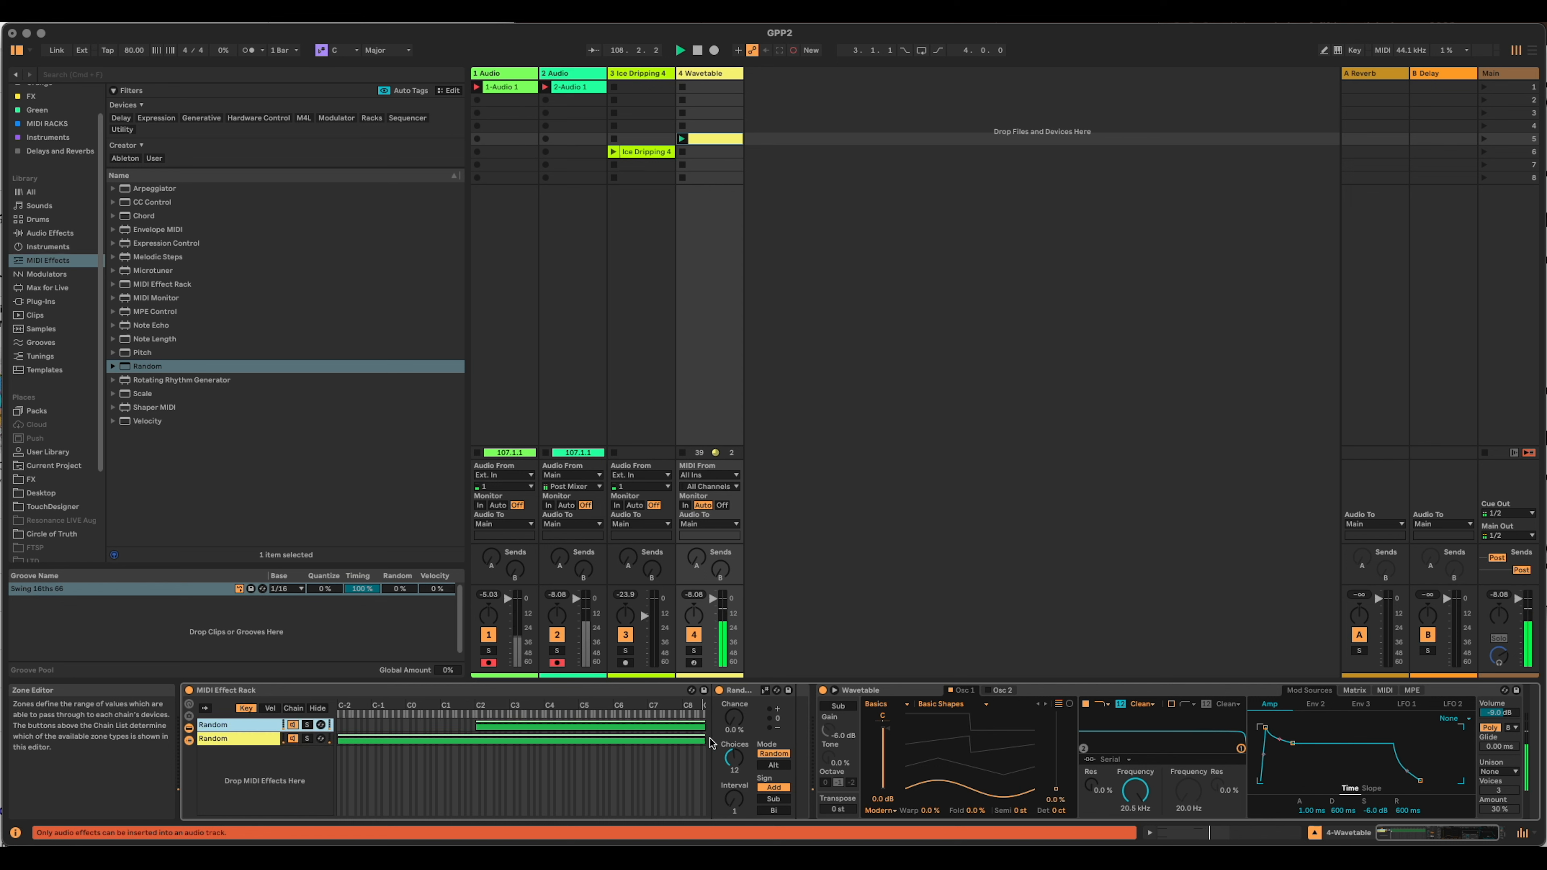
{"action": "left_click_drag", "start_coordinate": [702, 725], "coordinate": [476, 725]}
{"action": "left_click_drag", "start_coordinate": [339, 741], "coordinate": [510, 740]}
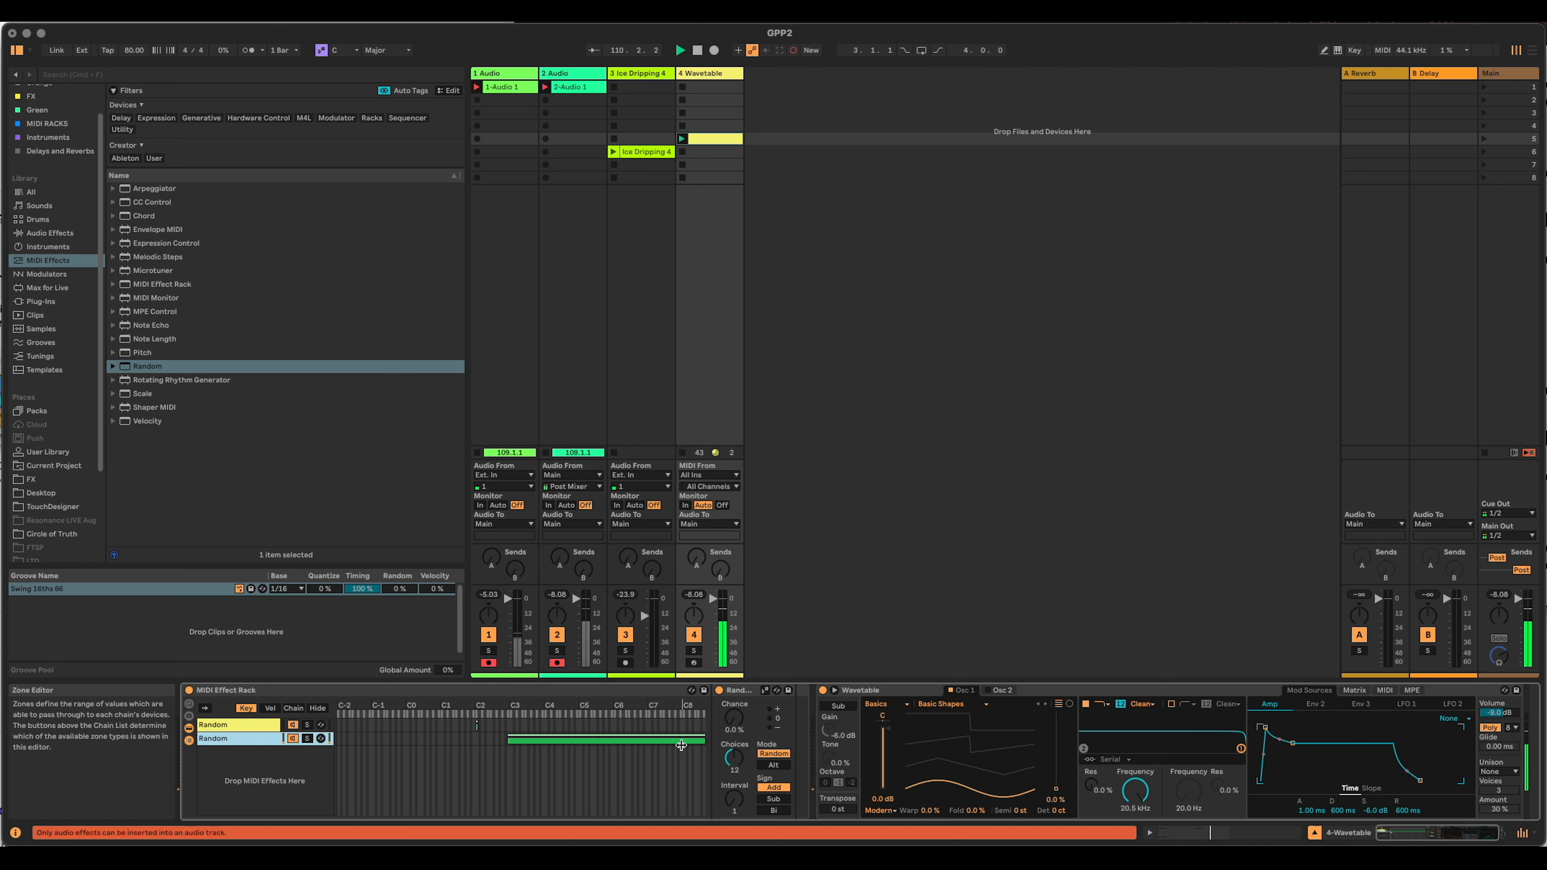
{"action": "left_click_drag", "start_coordinate": [704, 740], "coordinate": [507, 752]}
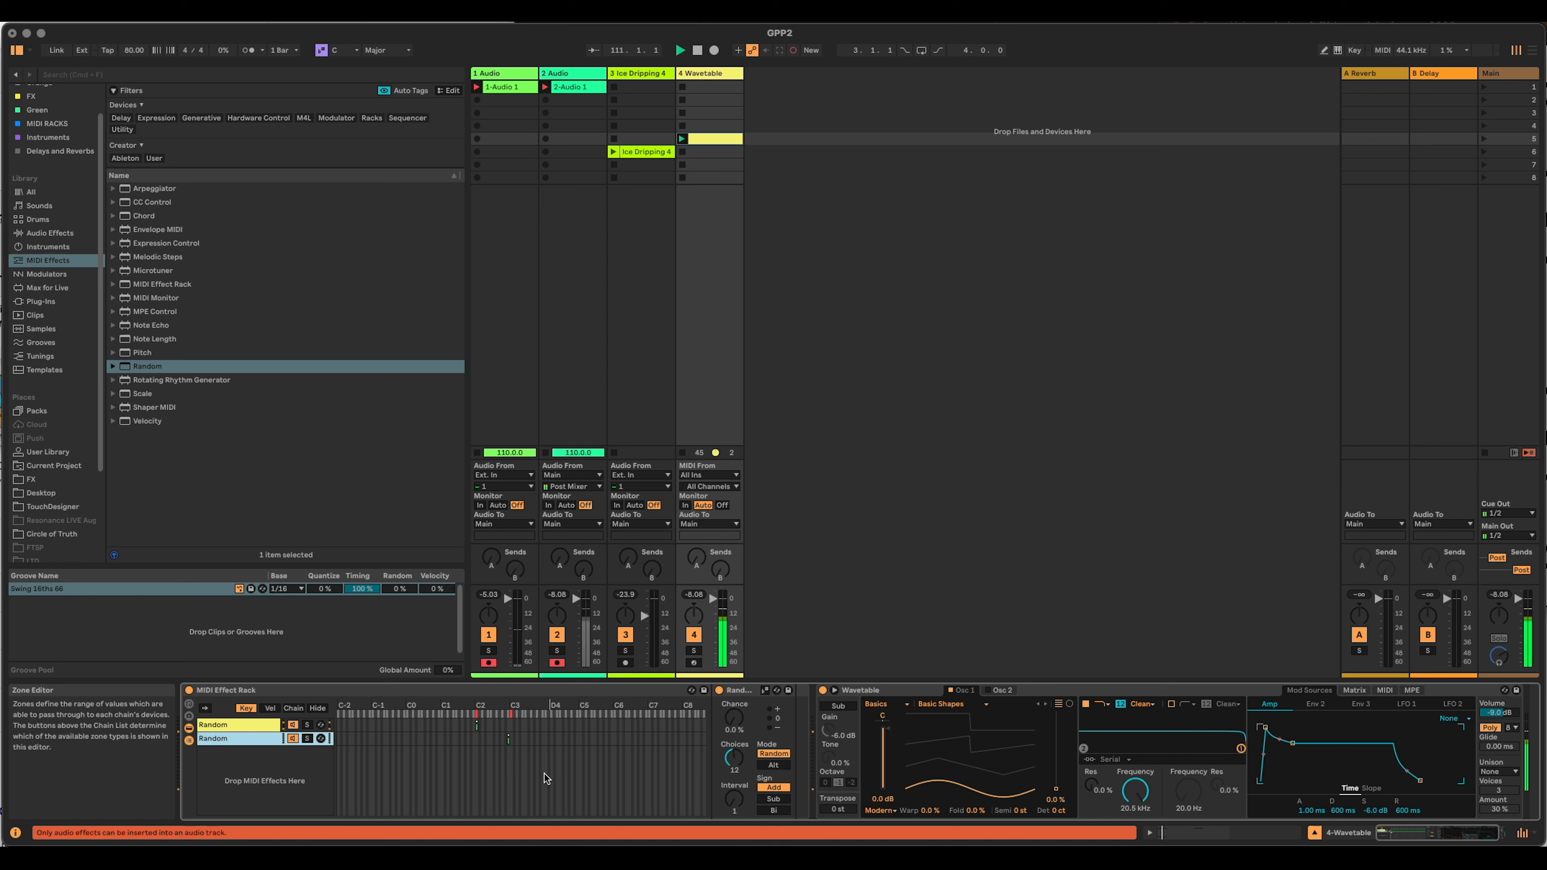
{"action": "left_click", "coordinate": [510, 739]}
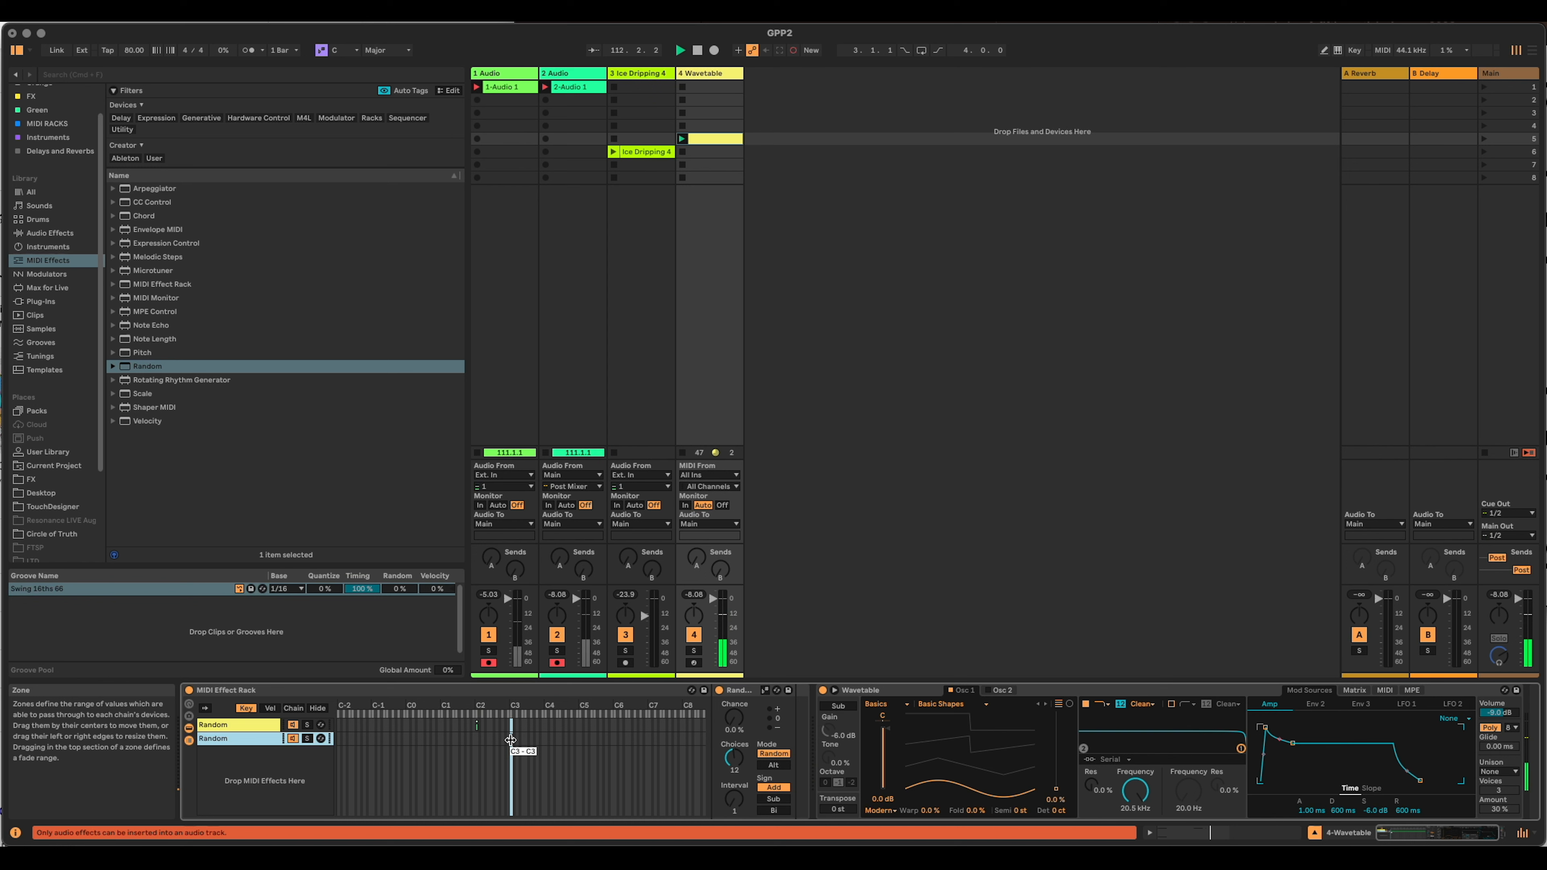
Rename the rack's first chain to LH and its second chain to RH.
{"action": "left_click", "coordinate": [240, 724]}
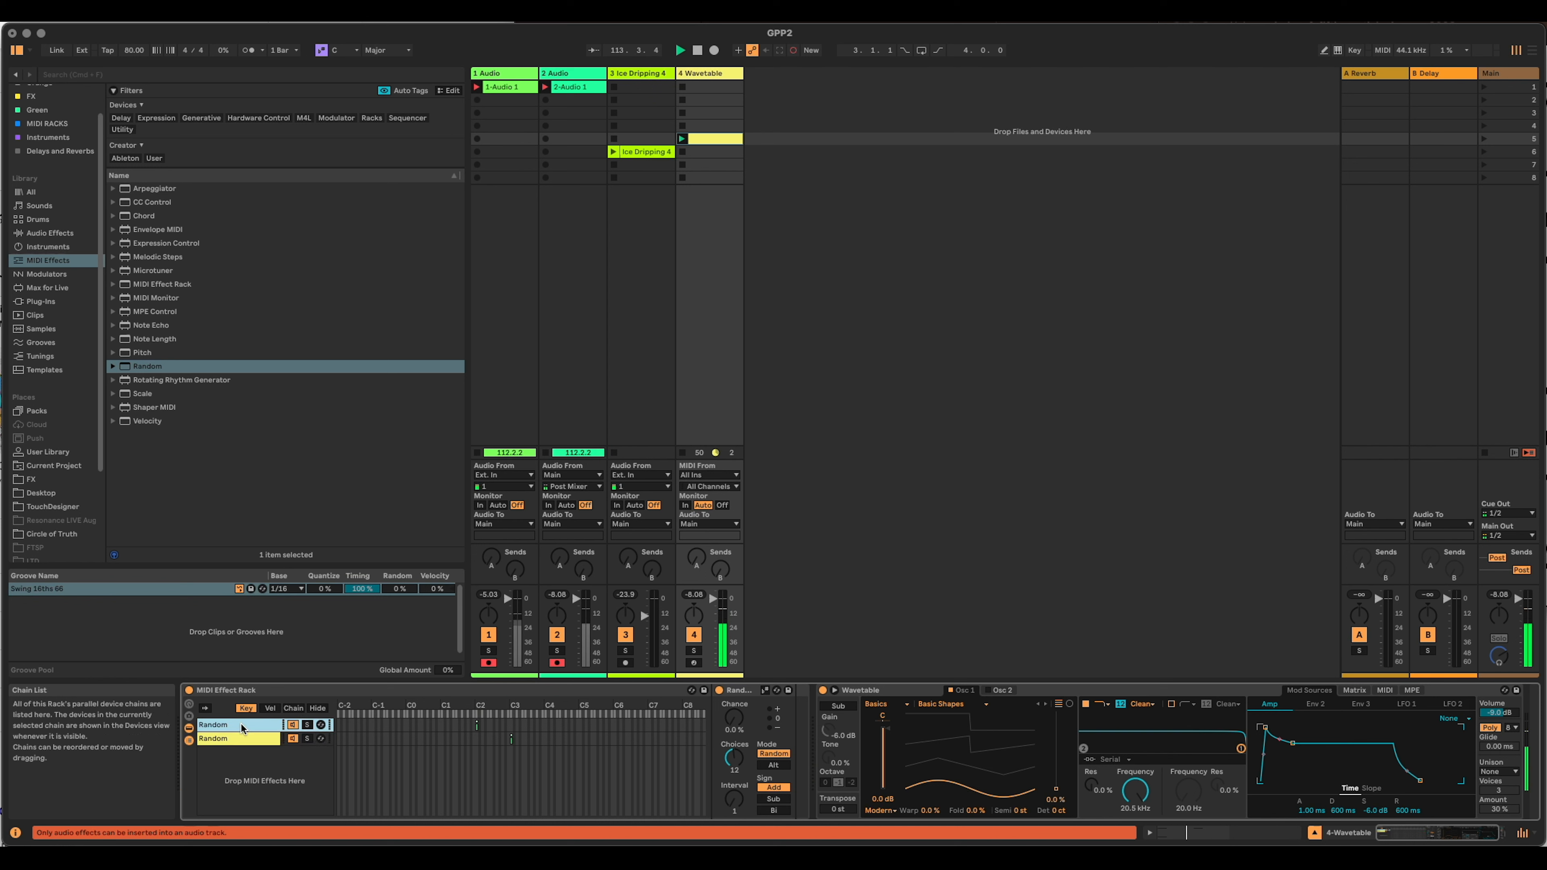
{"action": "key", "text": "super+r"}
{"action": "left_click", "coordinate": [240, 739]}
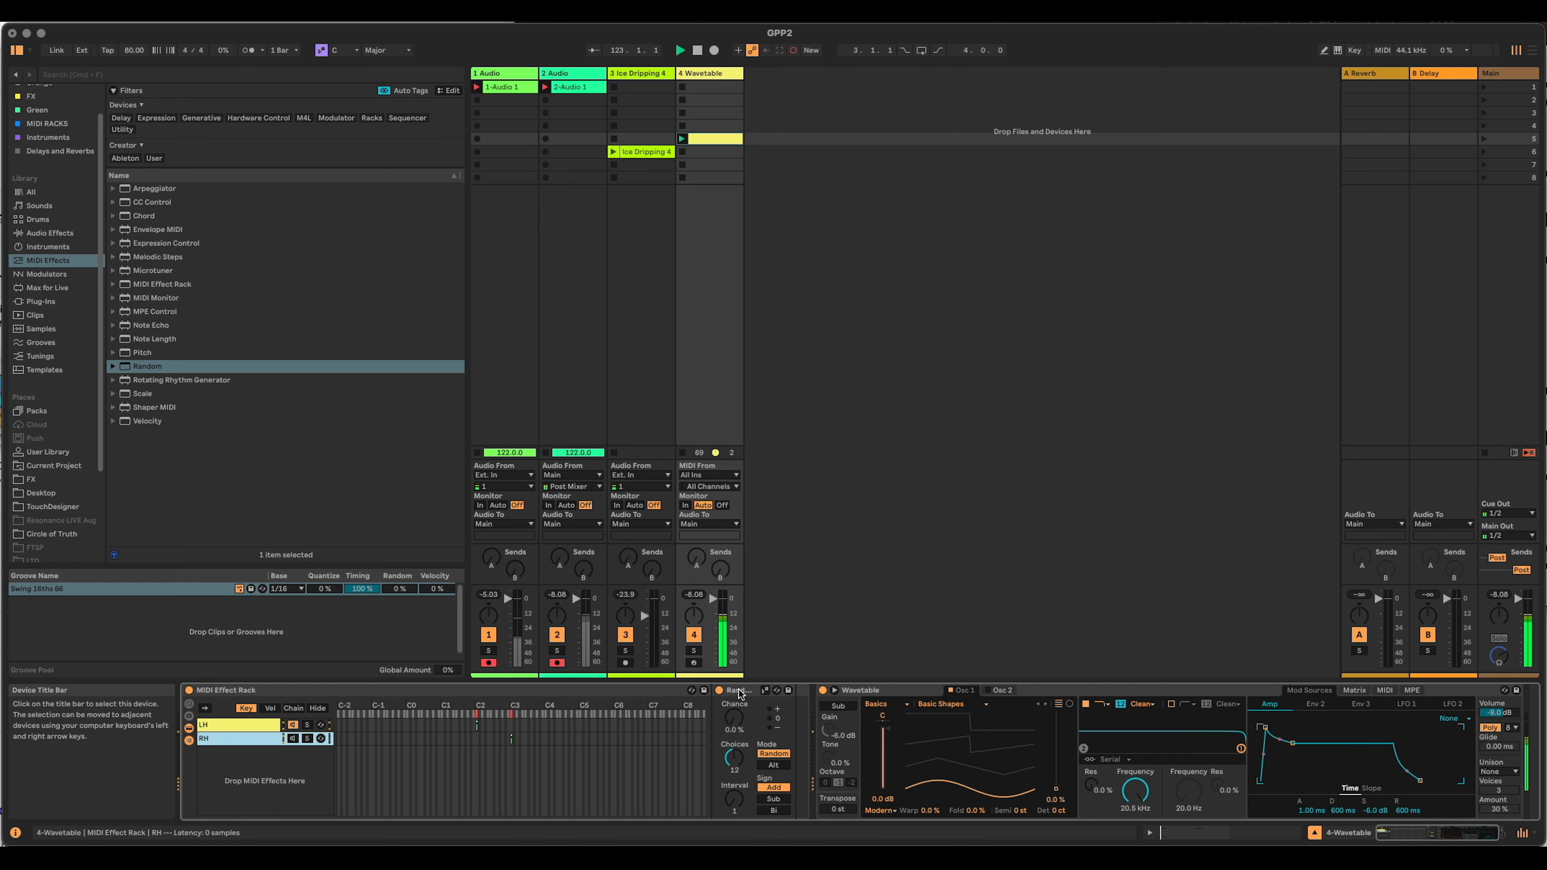
Configure the LH chain's Random with Chance at 100%, Choices at 6 and Sign set to Bi.
{"action": "left_click", "coordinate": [261, 725]}
{"action": "left_click", "coordinate": [742, 694]}
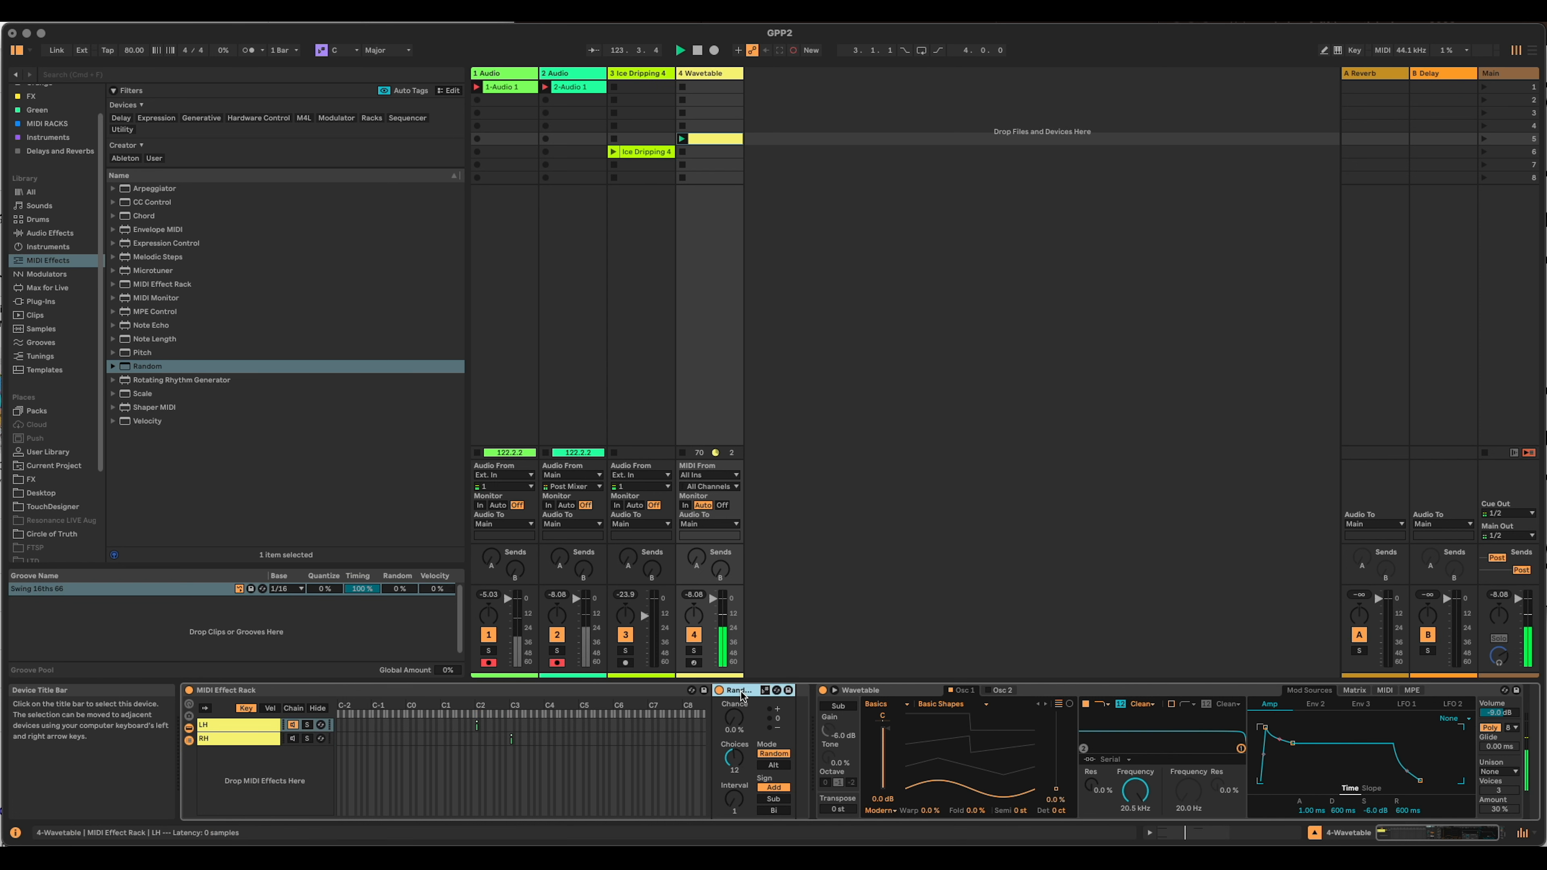
{"action": "left_click_drag", "start_coordinate": [730, 723], "coordinate": [731, 646]}
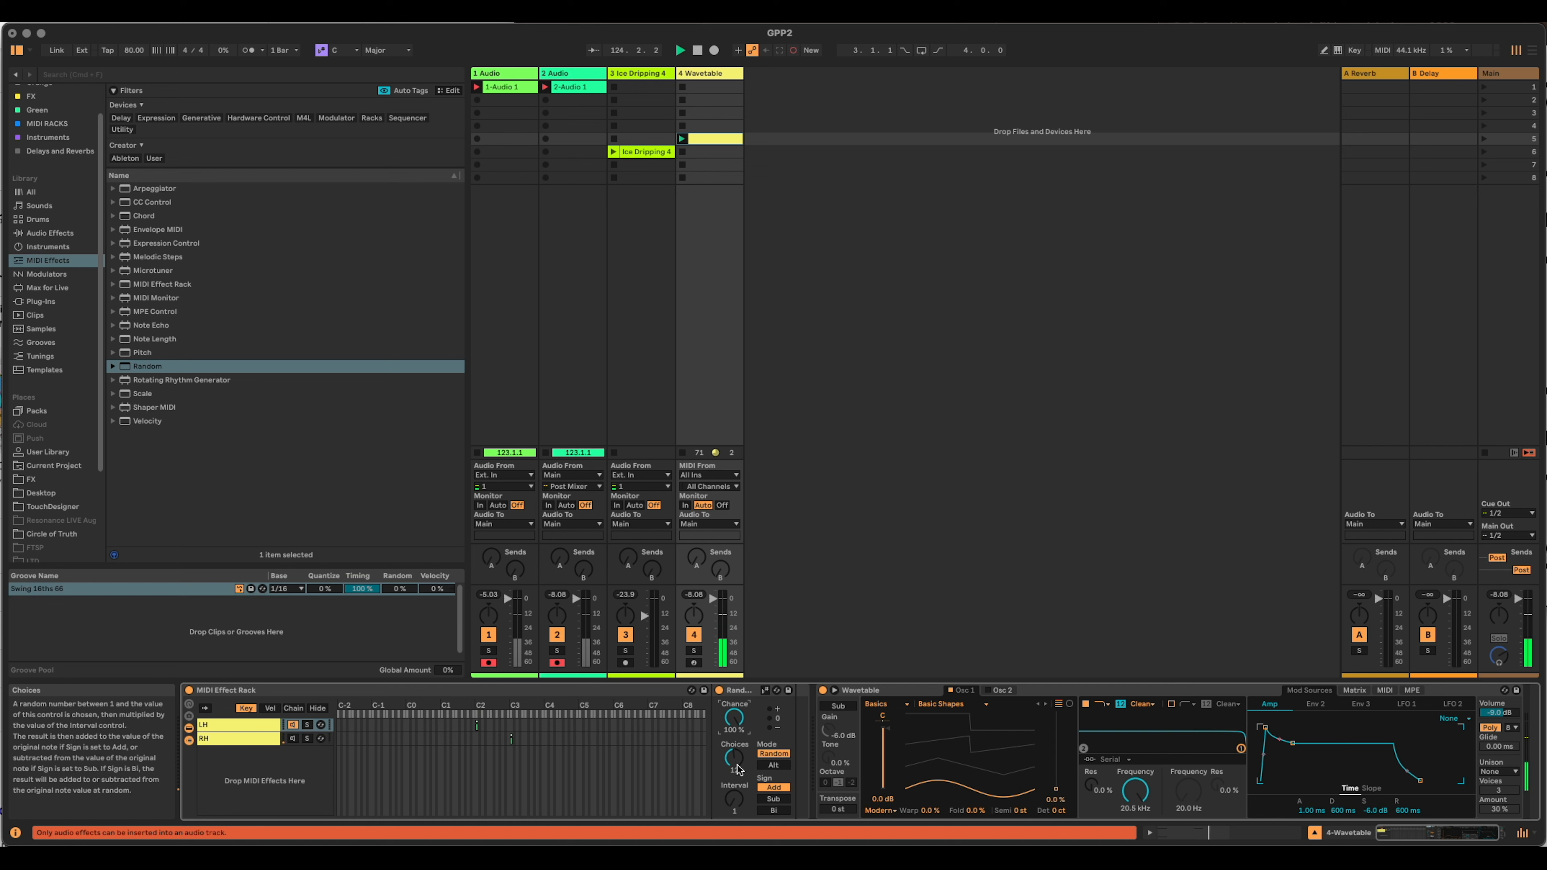
{"action": "left_click_drag", "start_coordinate": [738, 769], "coordinate": [738, 753]}
{"action": "left_click", "coordinate": [782, 811]}
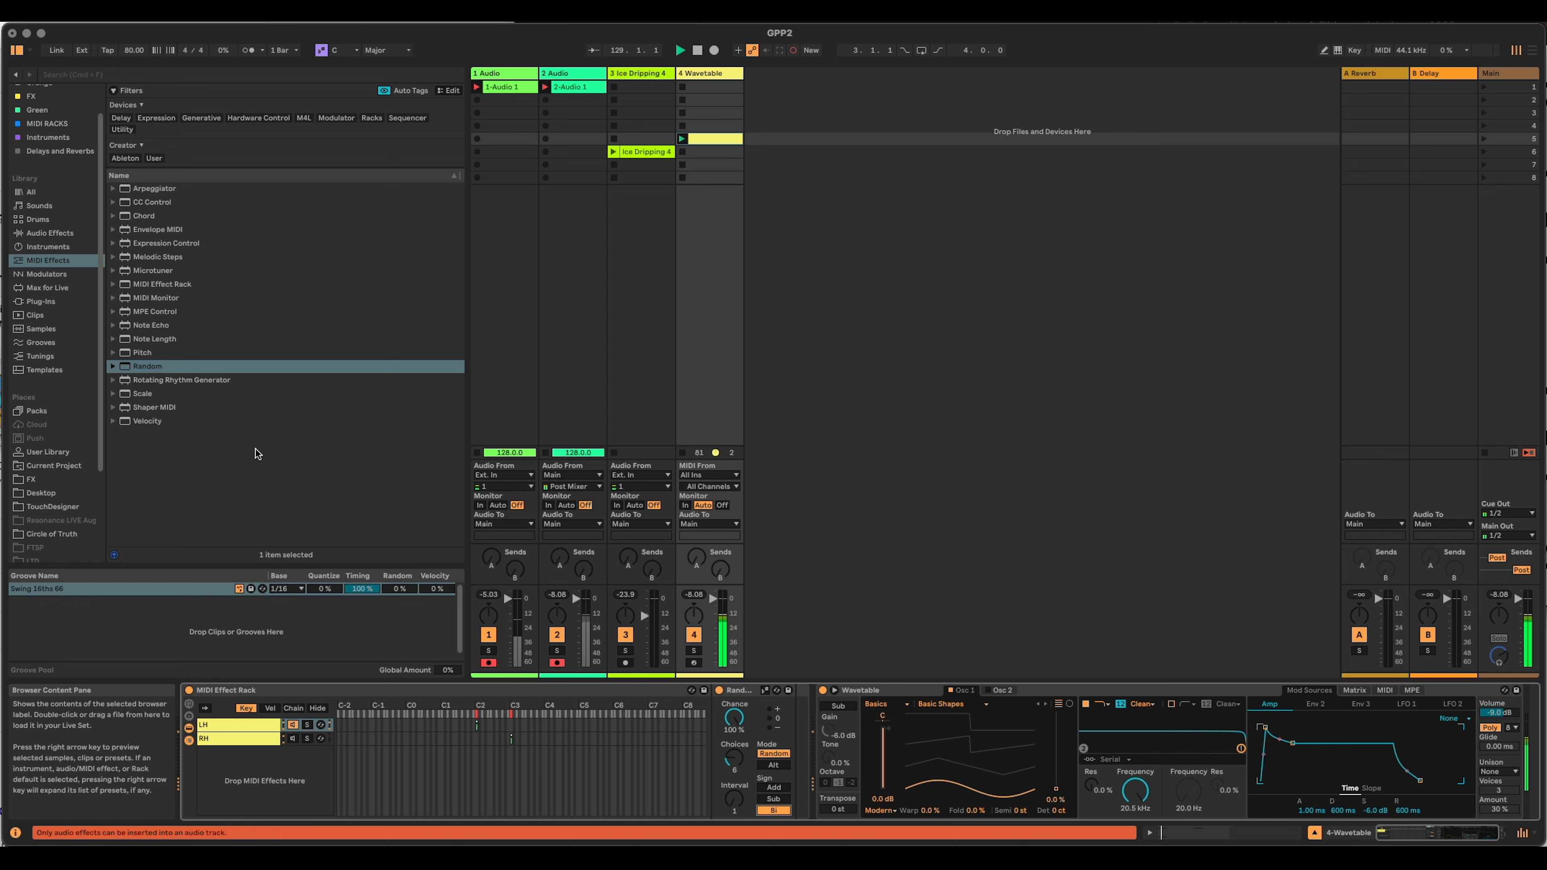
Add a latched Note Length after the LH chain's Random, and set Wavetable's Amp envelope decay to 716 ms and sustain to -20 dB.
{"action": "left_click_drag", "start_coordinate": [144, 341], "coordinate": [795, 730]}
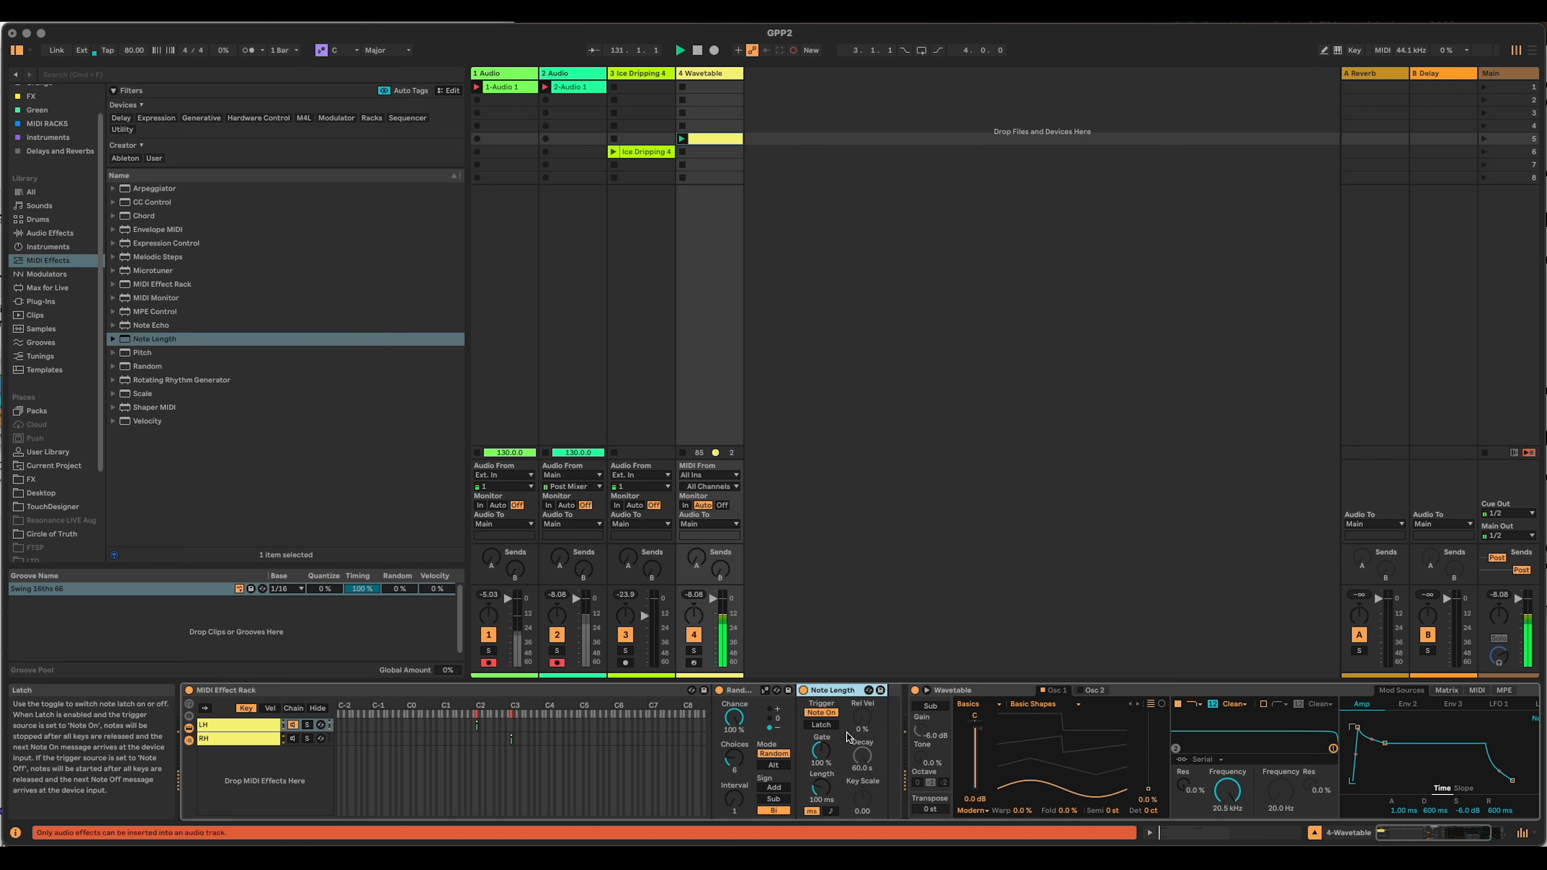
{"action": "left_click", "coordinate": [821, 725]}
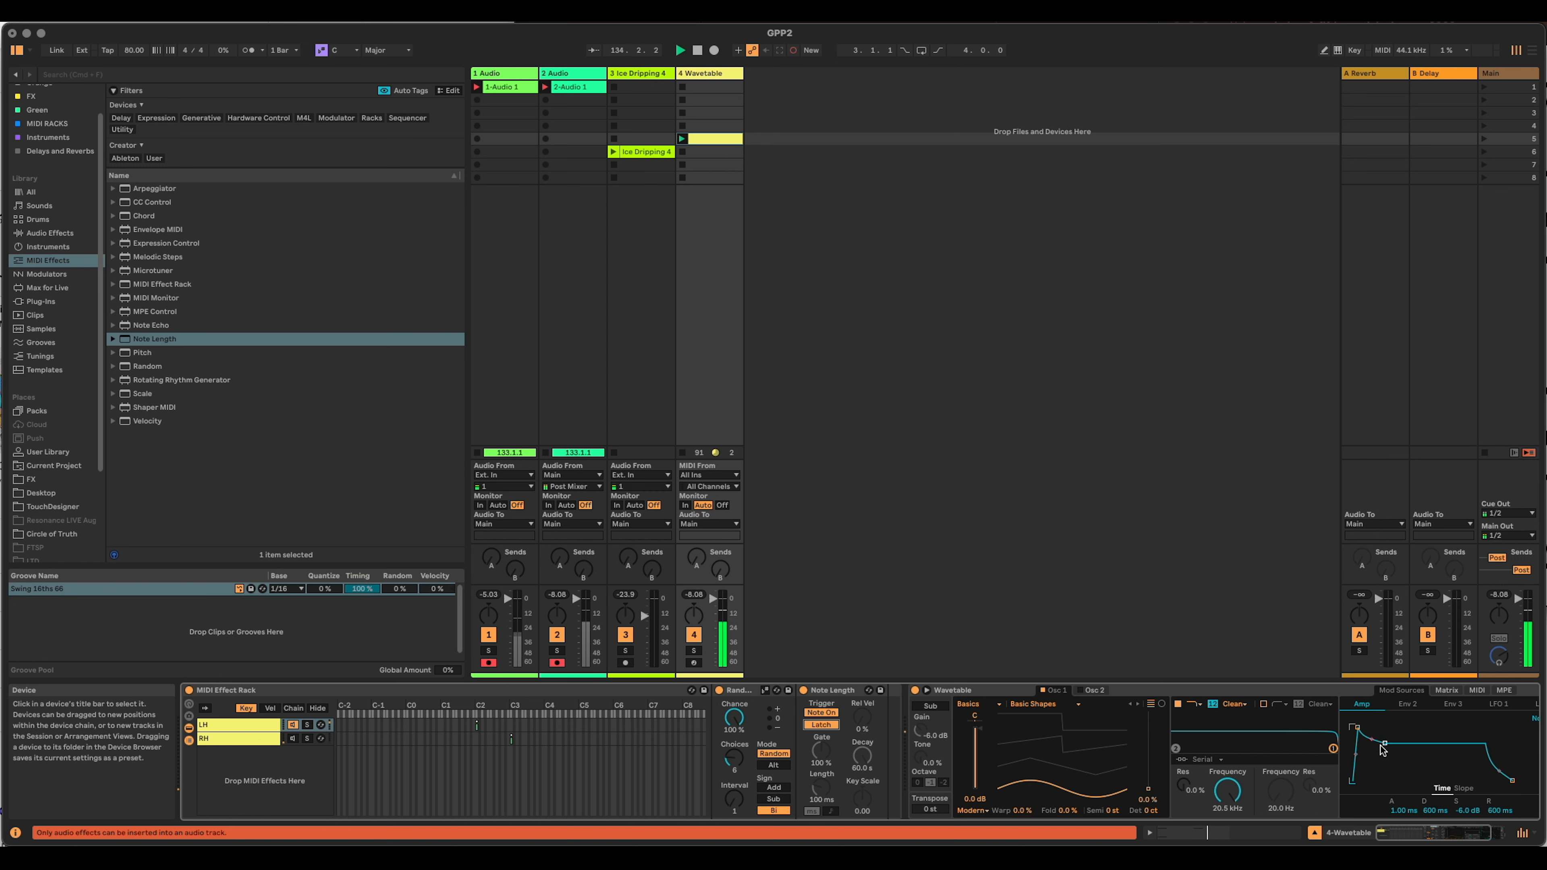
{"action": "left_click", "coordinate": [1247, 685]}
{"action": "left_click_drag", "start_coordinate": [1383, 743], "coordinate": [1386, 764]}
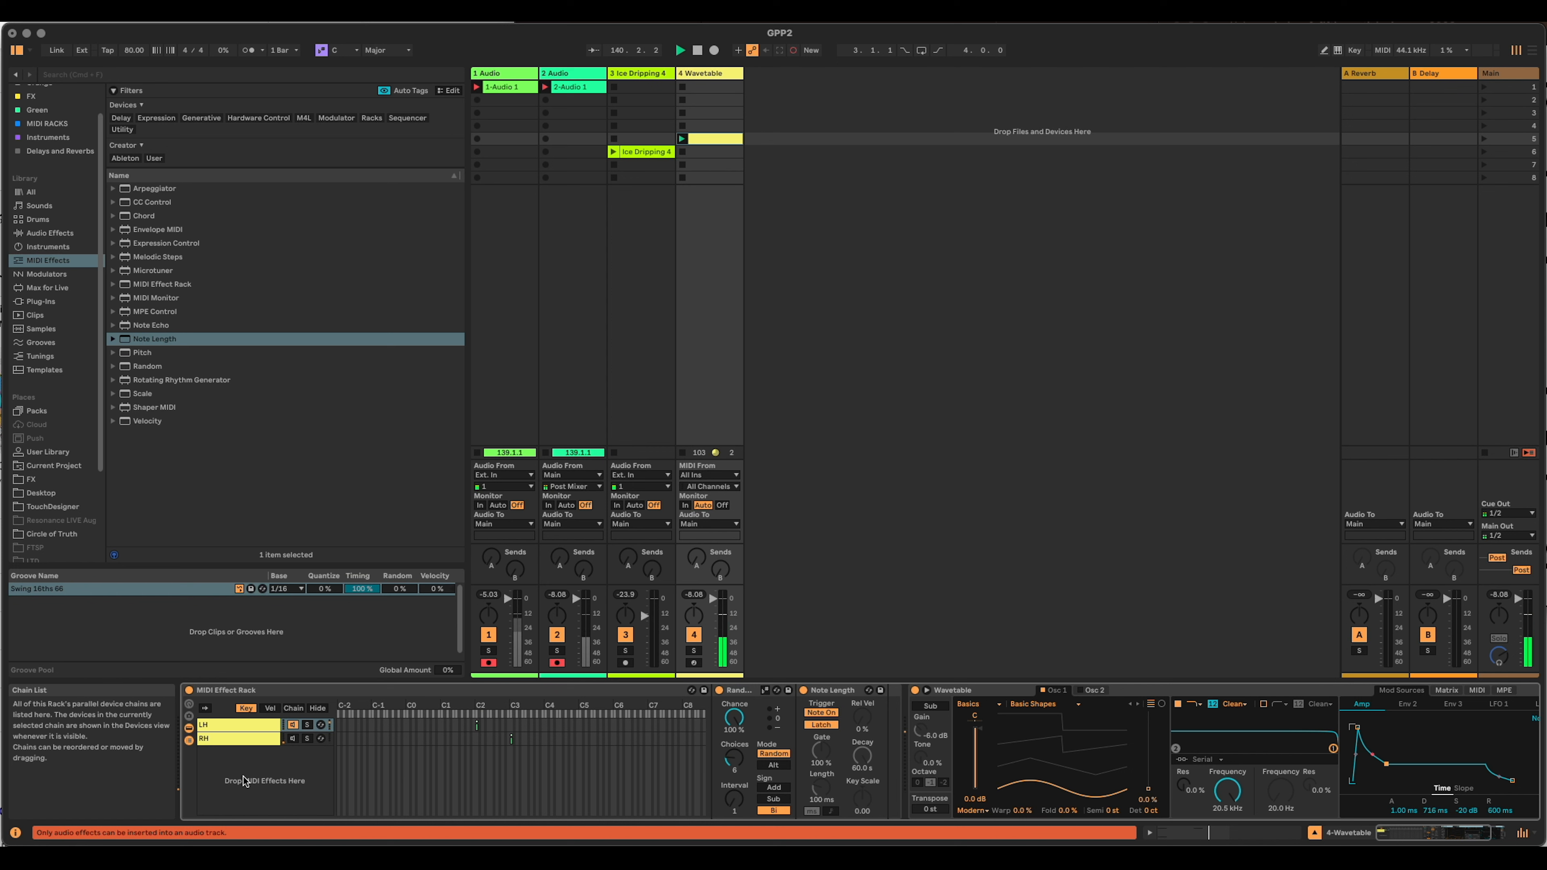
{"action": "left_click", "coordinate": [833, 690]}
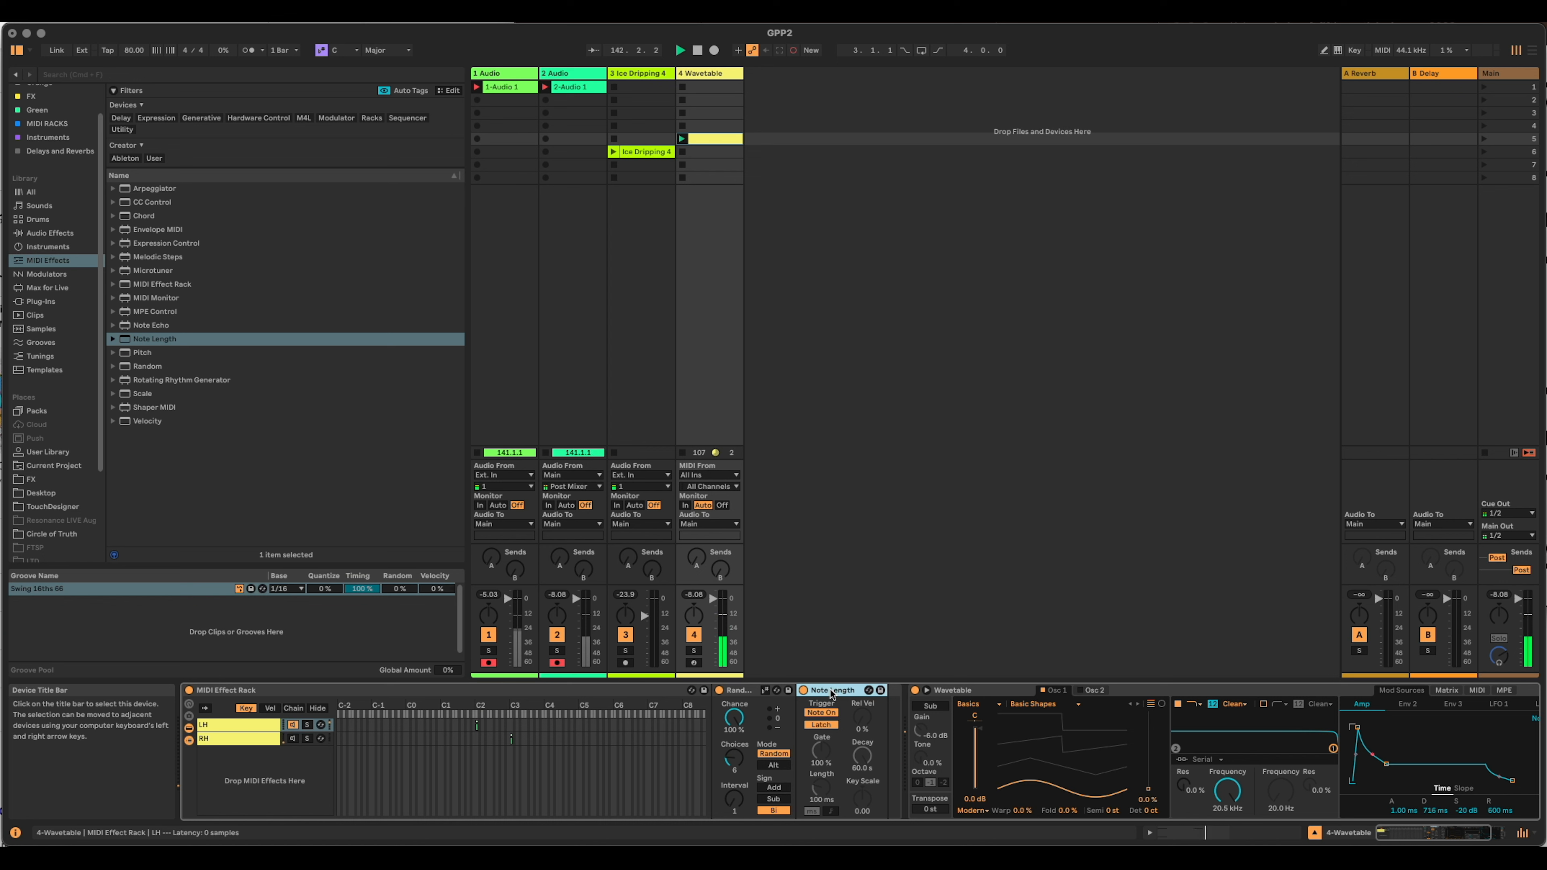
{"action": "left_click_drag", "start_coordinate": [830, 690], "coordinate": [908, 481]}
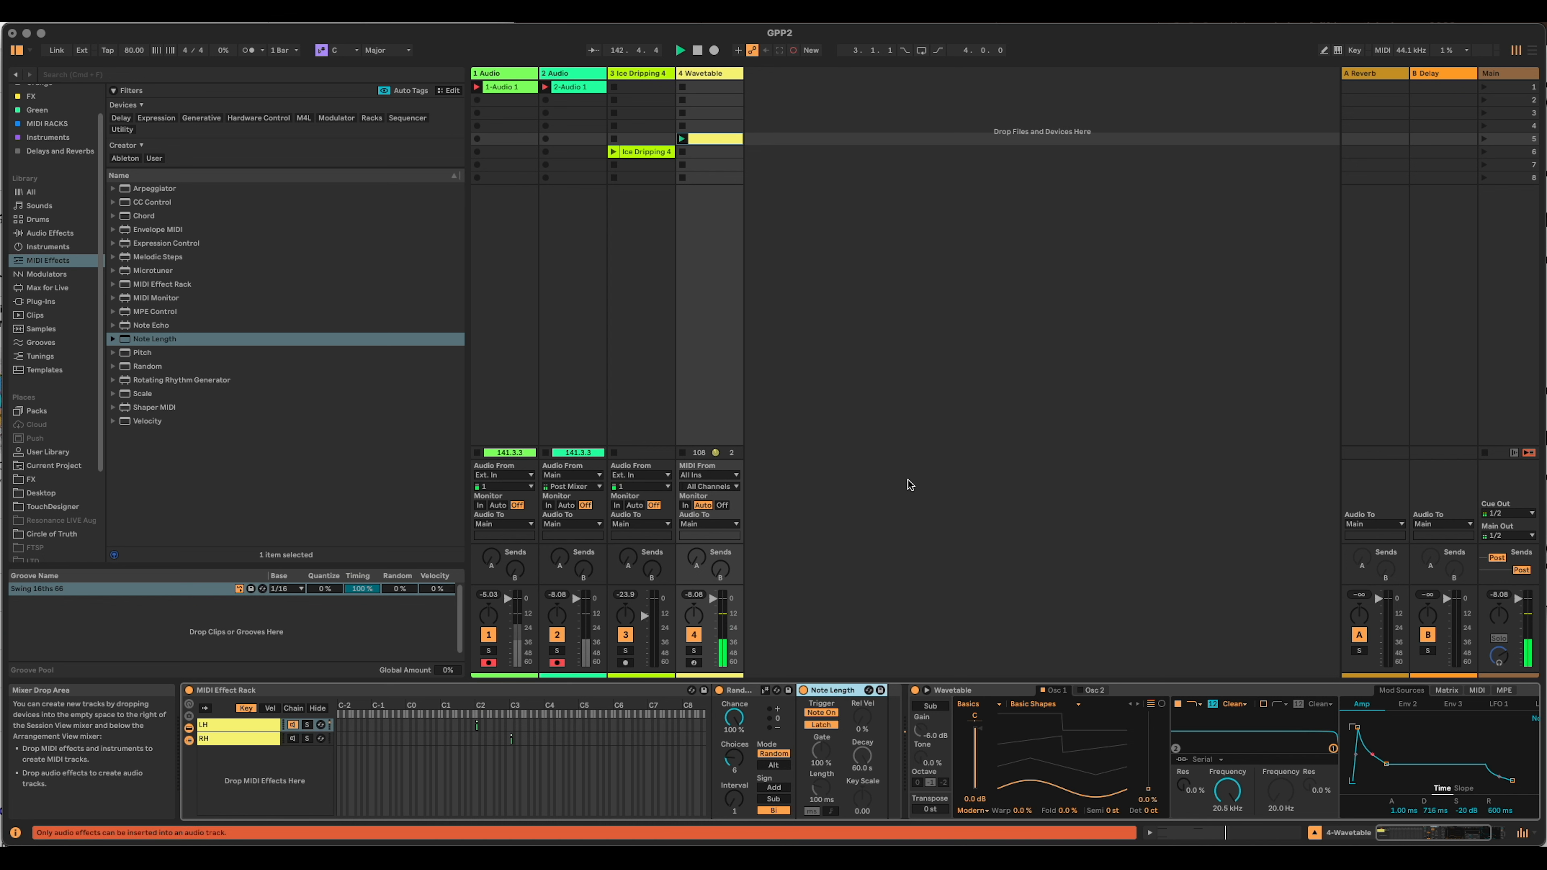
Set the velocity deviation of the C2 note in the Wavetable clip to -99.
{"action": "double_click", "coordinate": [706, 139]}
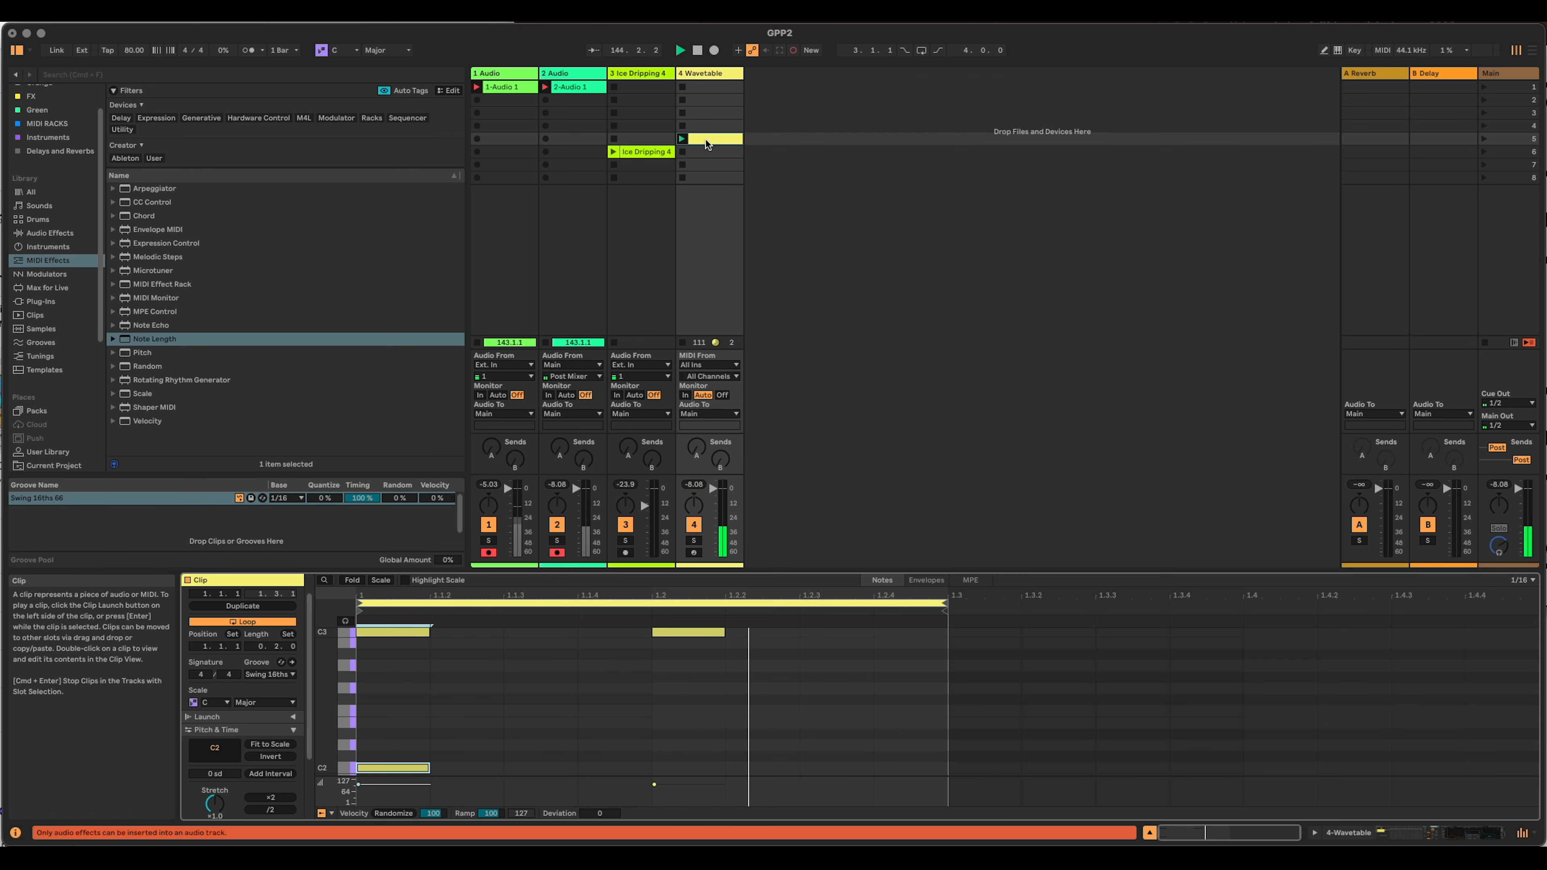
{"action": "left_click", "coordinate": [500, 707]}
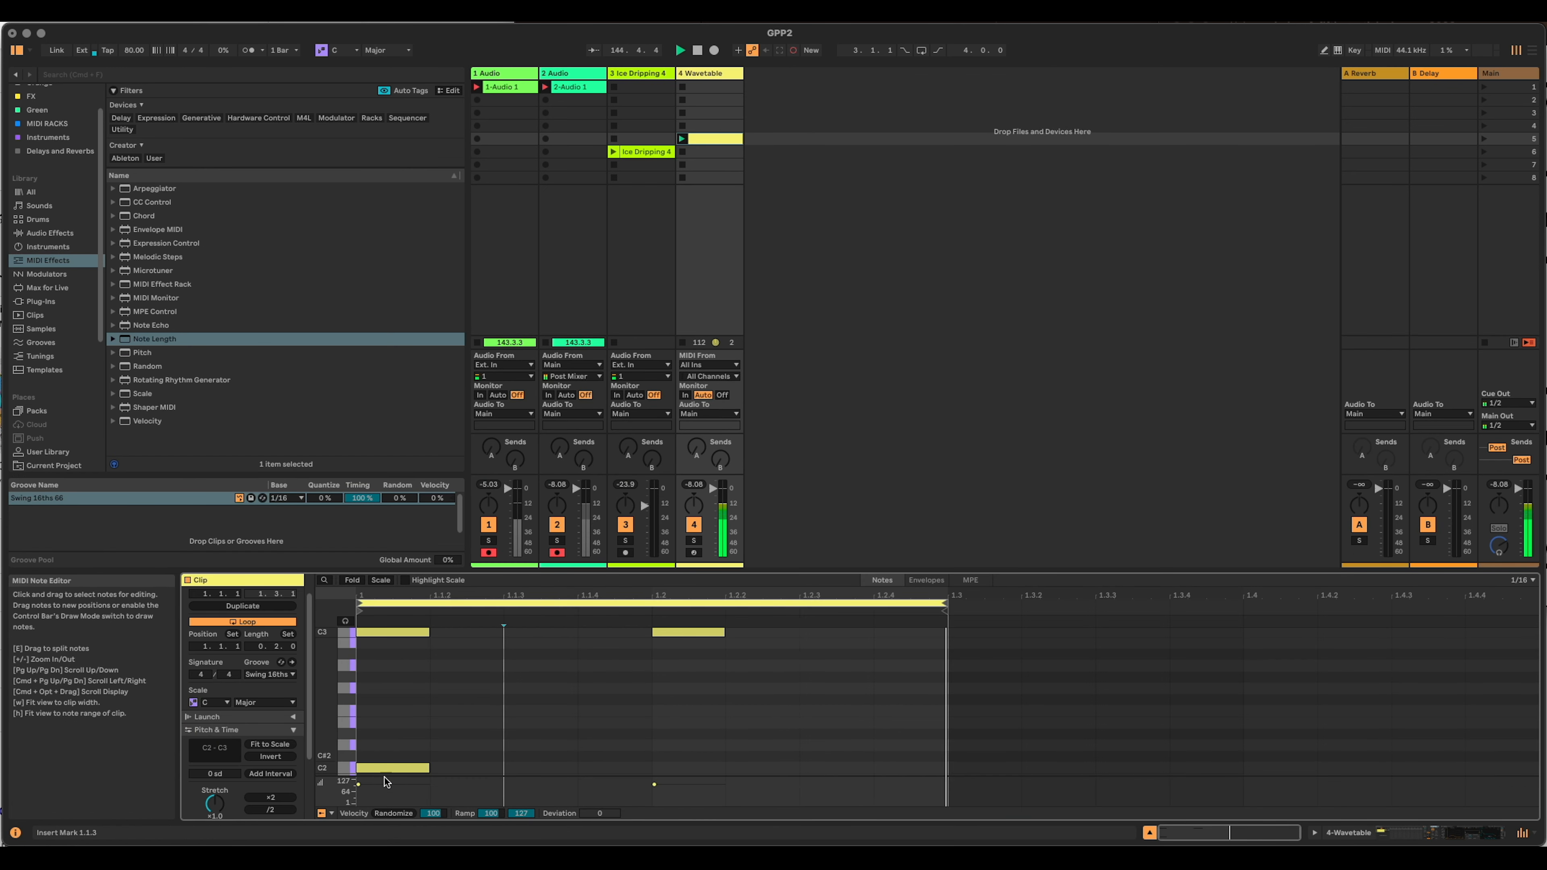
{"action": "left_click", "coordinate": [402, 767]}
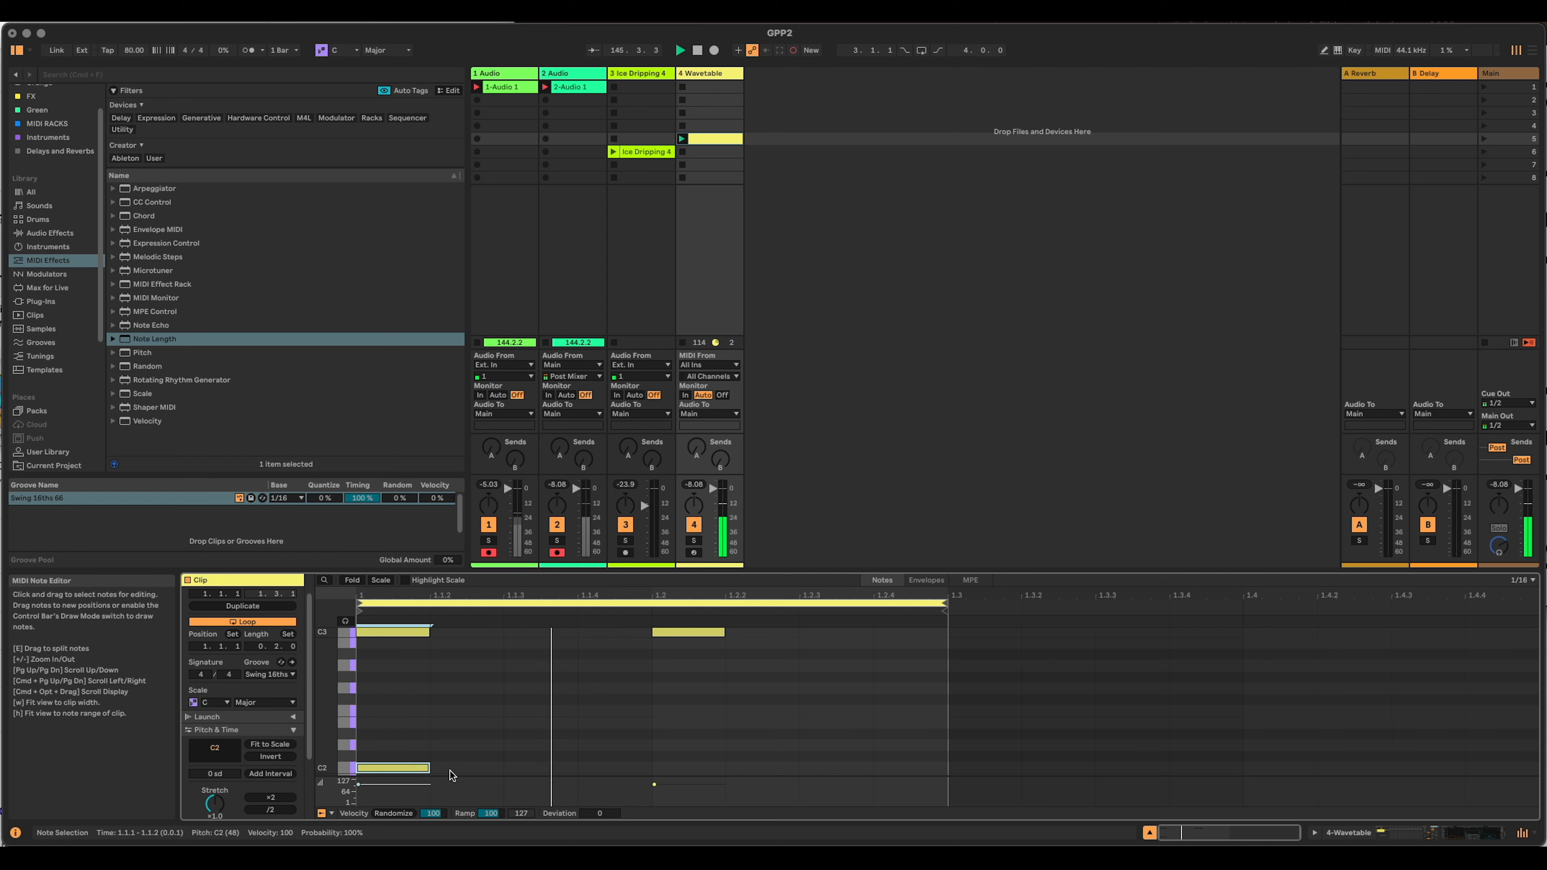
{"action": "left_click_drag", "start_coordinate": [599, 813], "coordinate": [599, 865]}
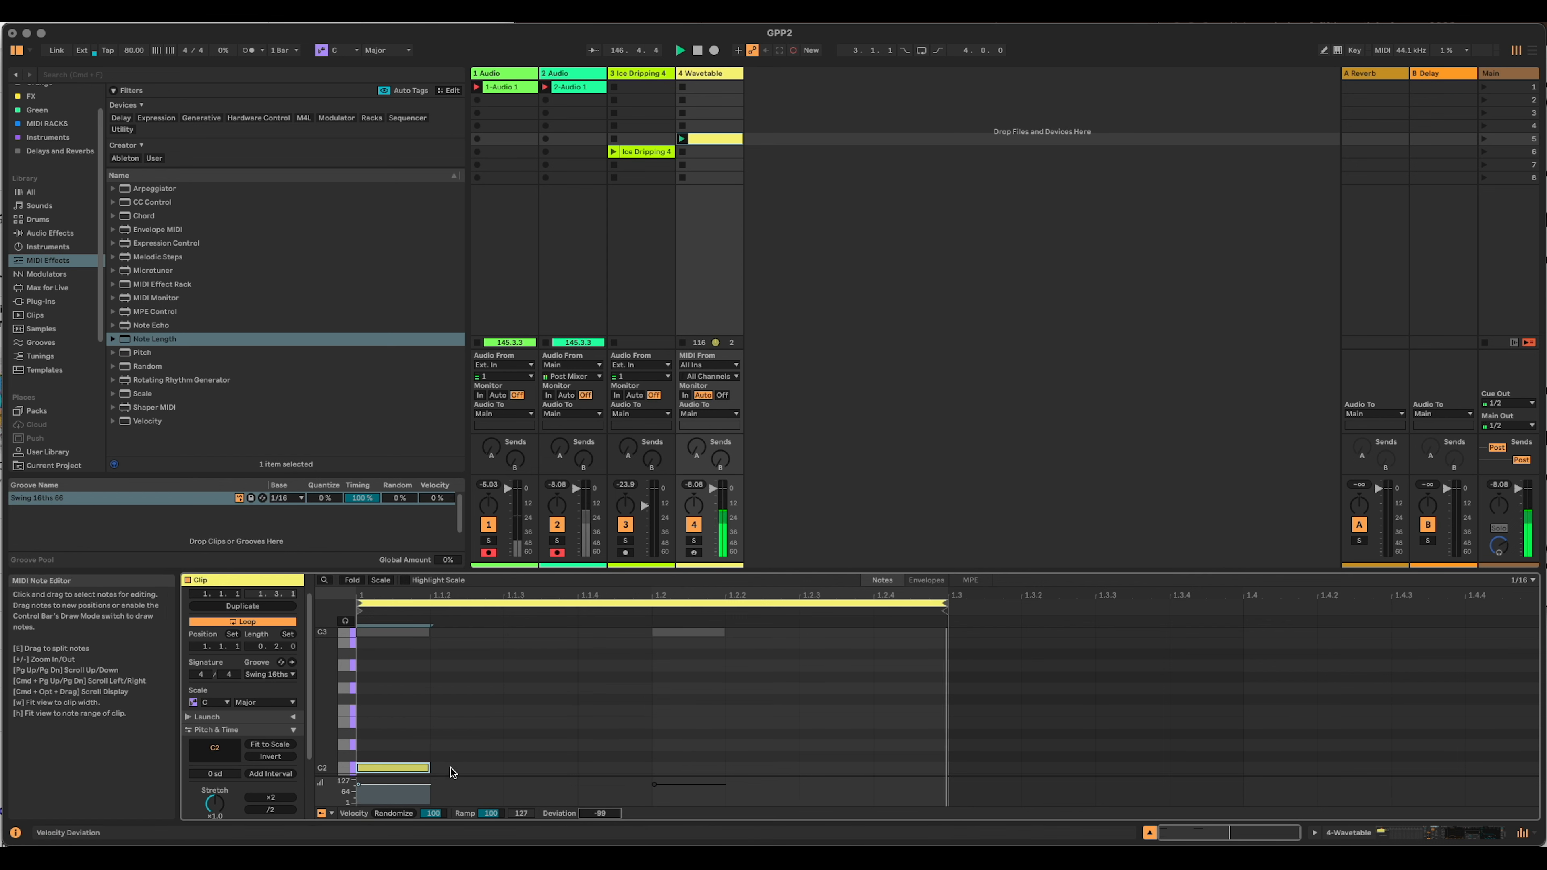
Raise the C2 note's velocity to 127 and set its velocity deviation to -126.
{"action": "left_click_drag", "start_coordinate": [358, 784], "coordinate": [358, 777]}
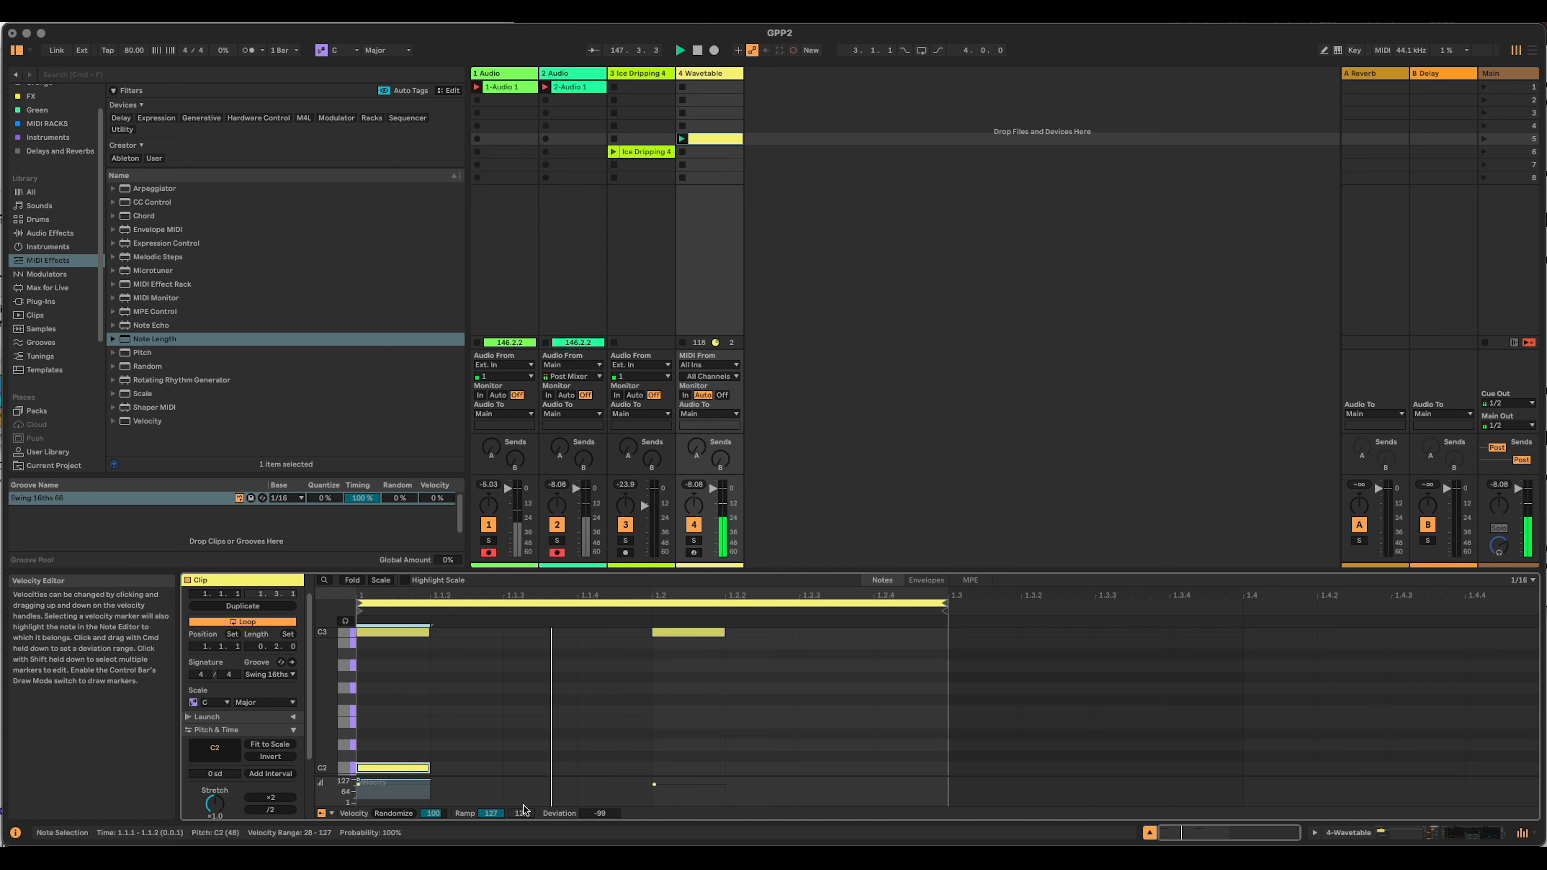
{"action": "left_click_drag", "start_coordinate": [600, 814], "coordinate": [599, 830]}
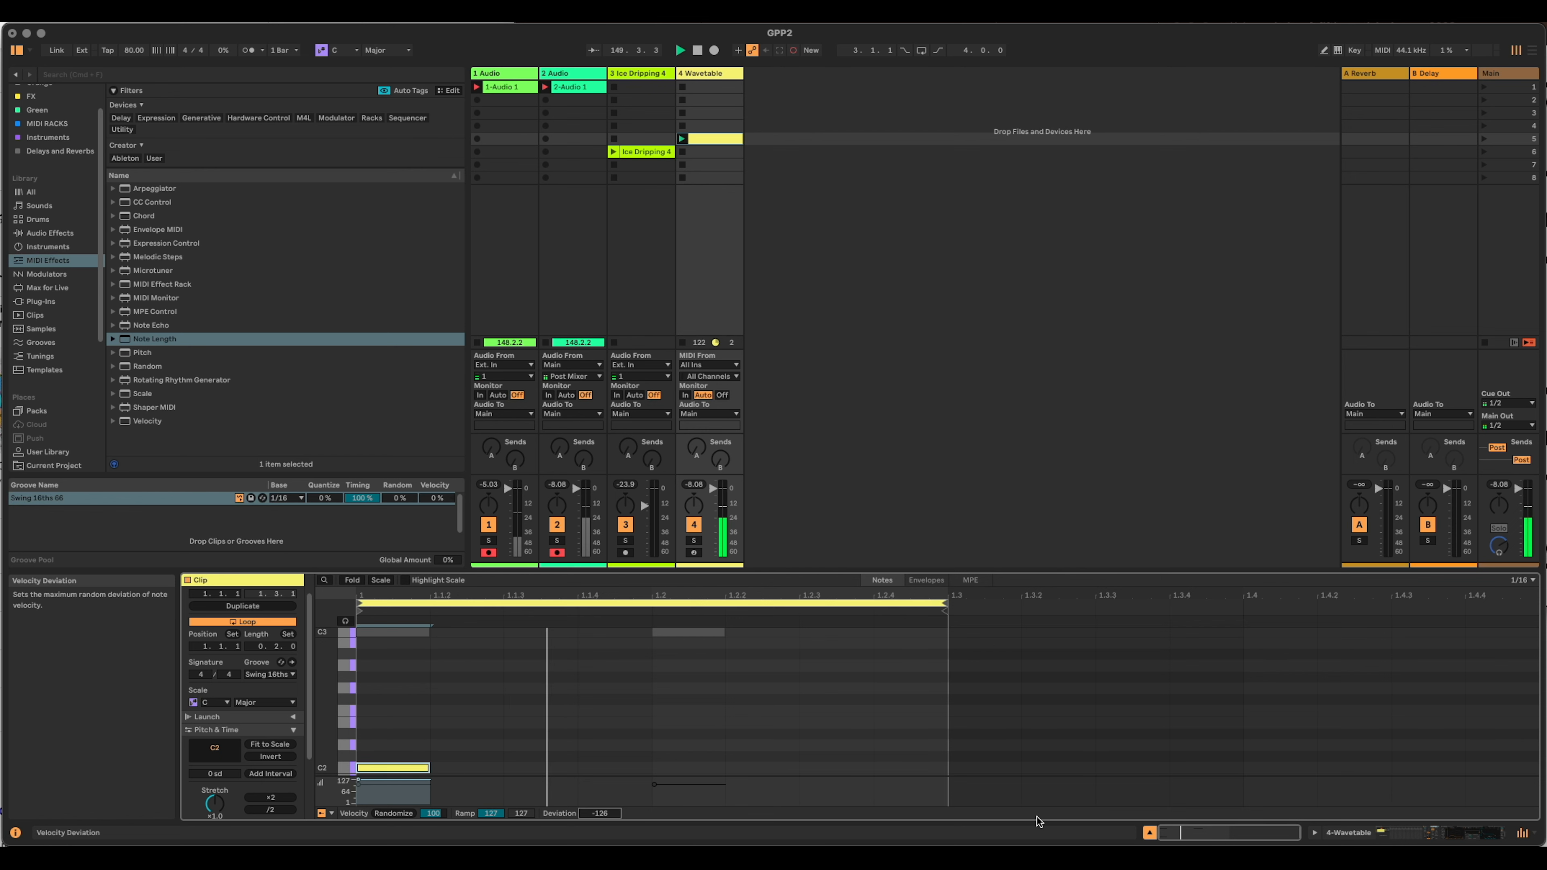
Deactivate the clip's two C3 notes and limit the LH chain's velocity zone to an upper value of about 80.
{"action": "left_click", "coordinate": [1453, 835]}
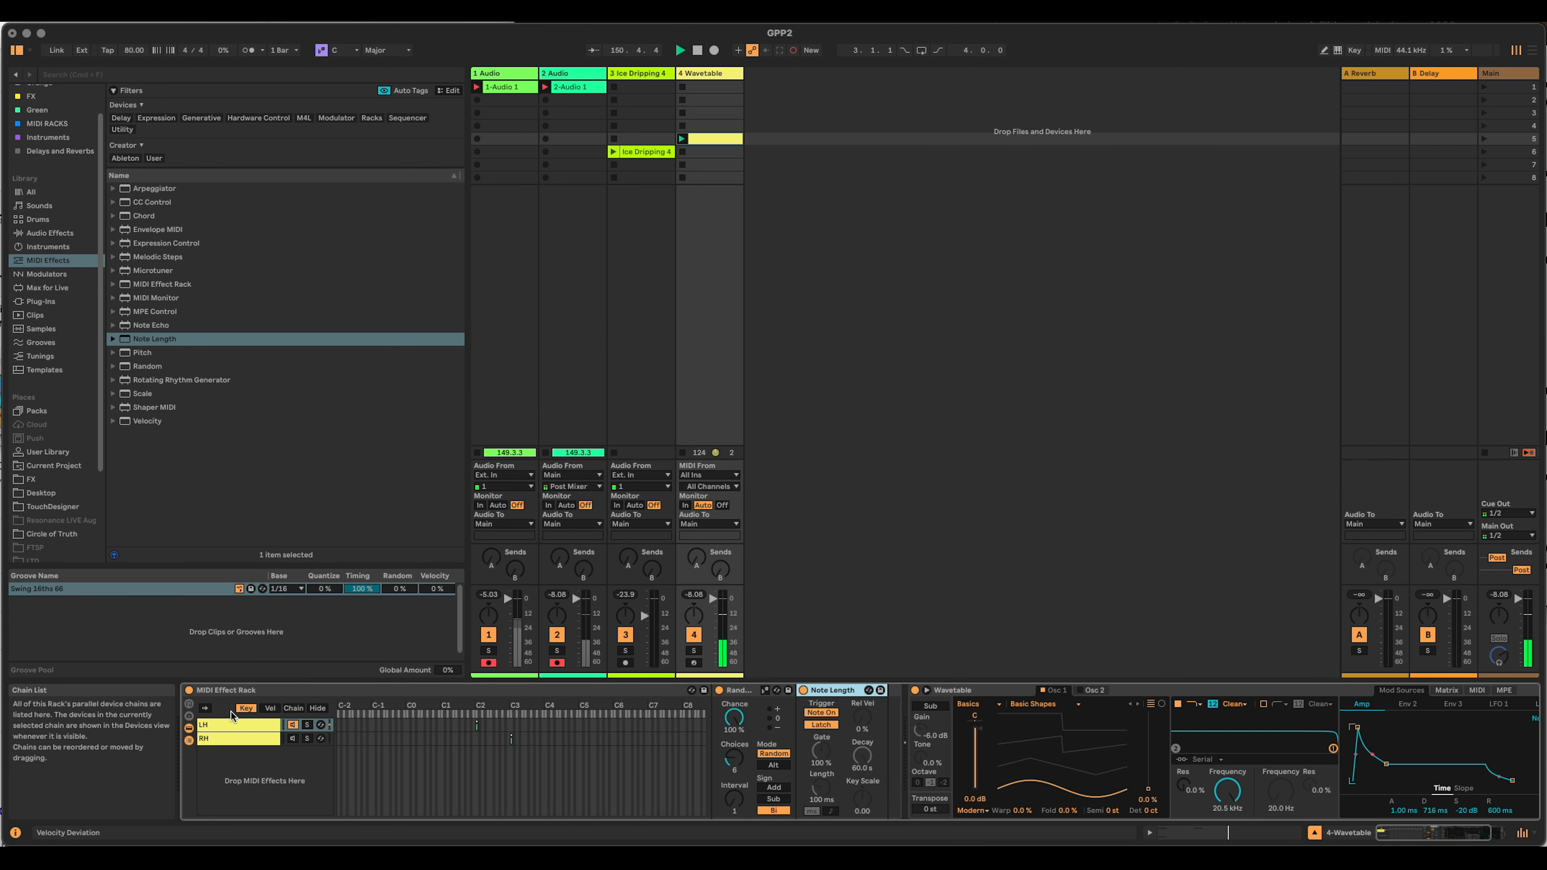
{"action": "left_click", "coordinate": [270, 708]}
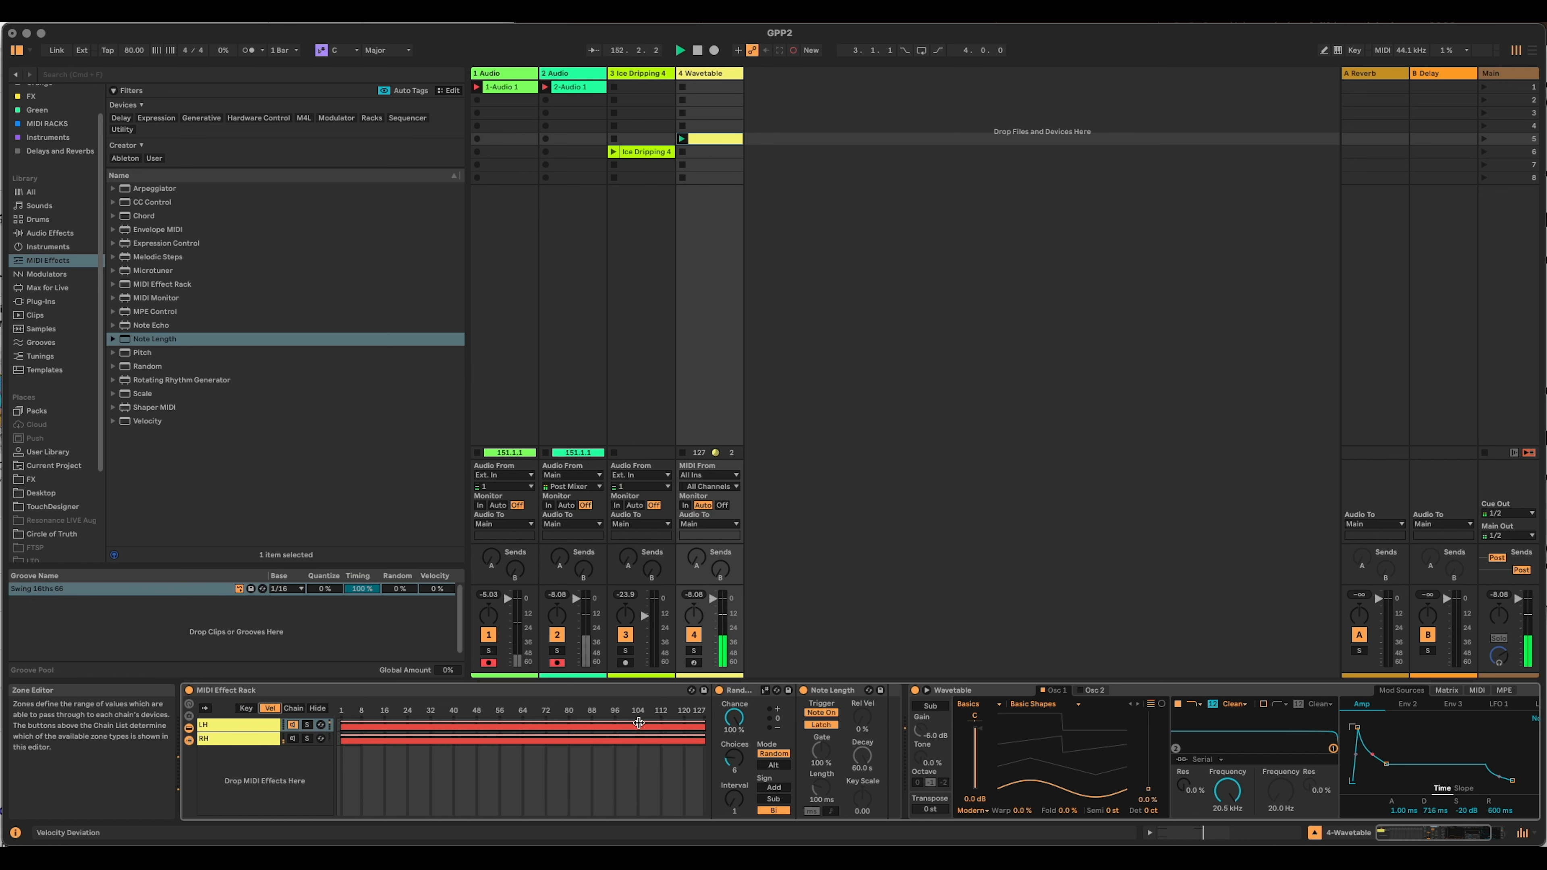
{"action": "double_click", "coordinate": [702, 138]}
{"action": "key", "text": "0"}
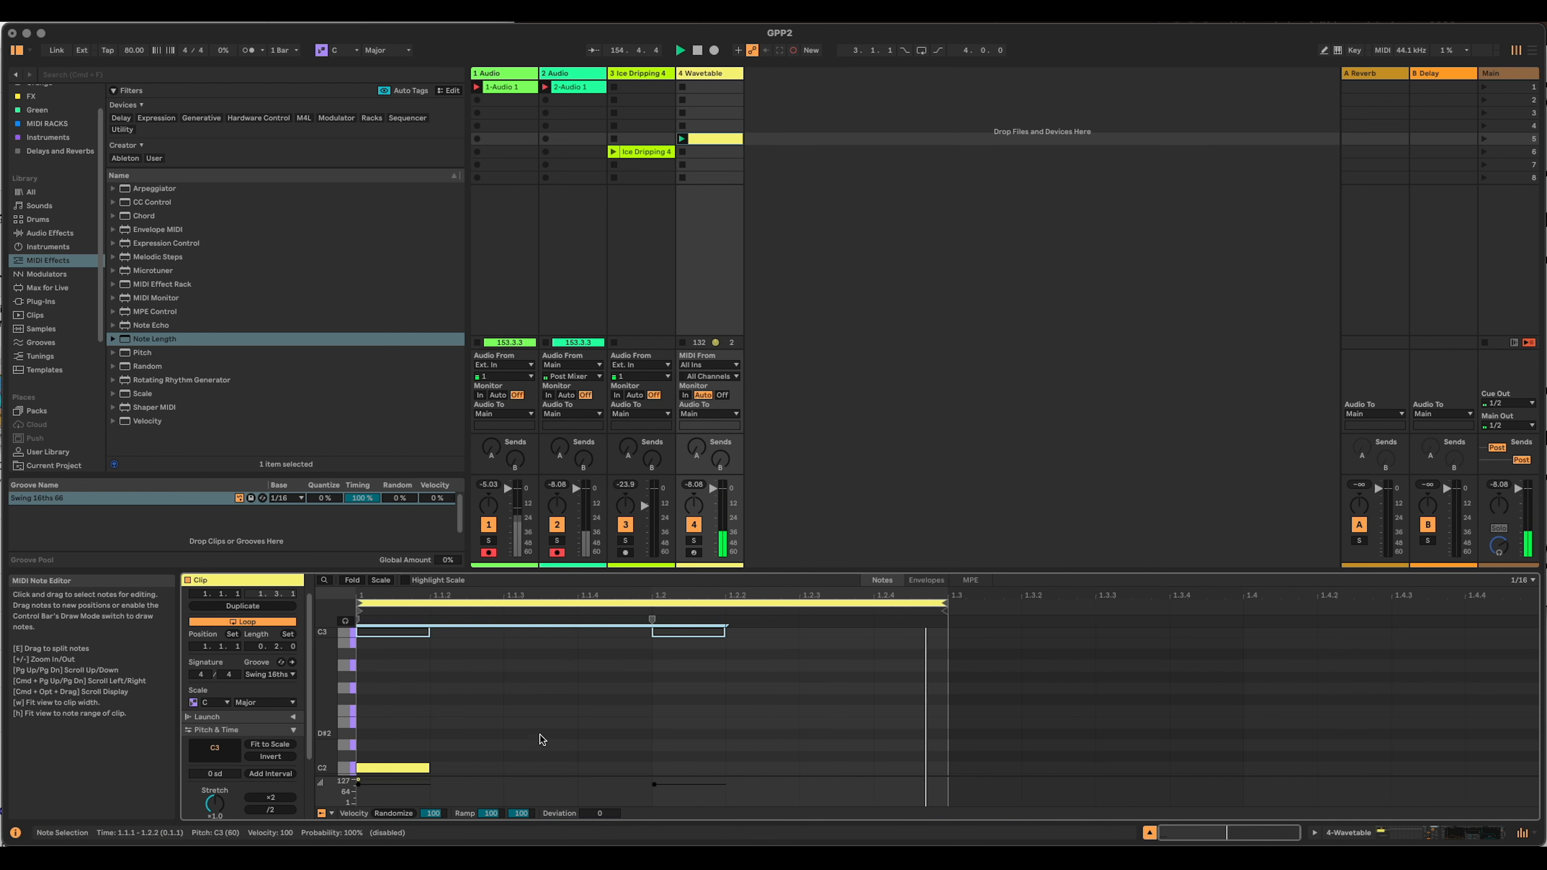
{"action": "key", "text": "shift+Tab"}
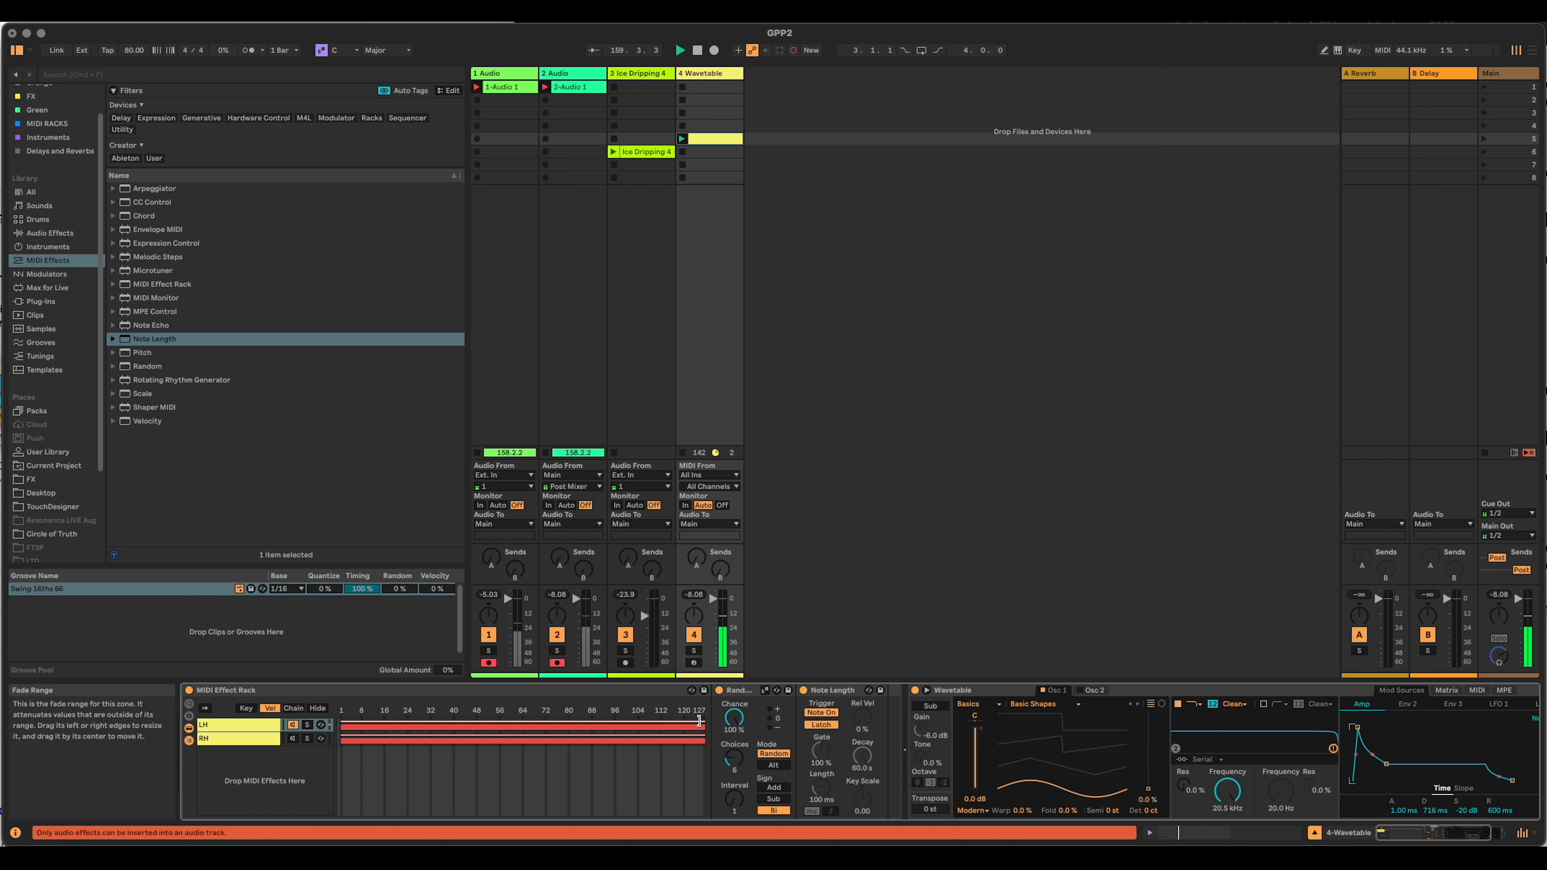
{"action": "left_click_drag", "start_coordinate": [700, 721], "coordinate": [566, 726]}
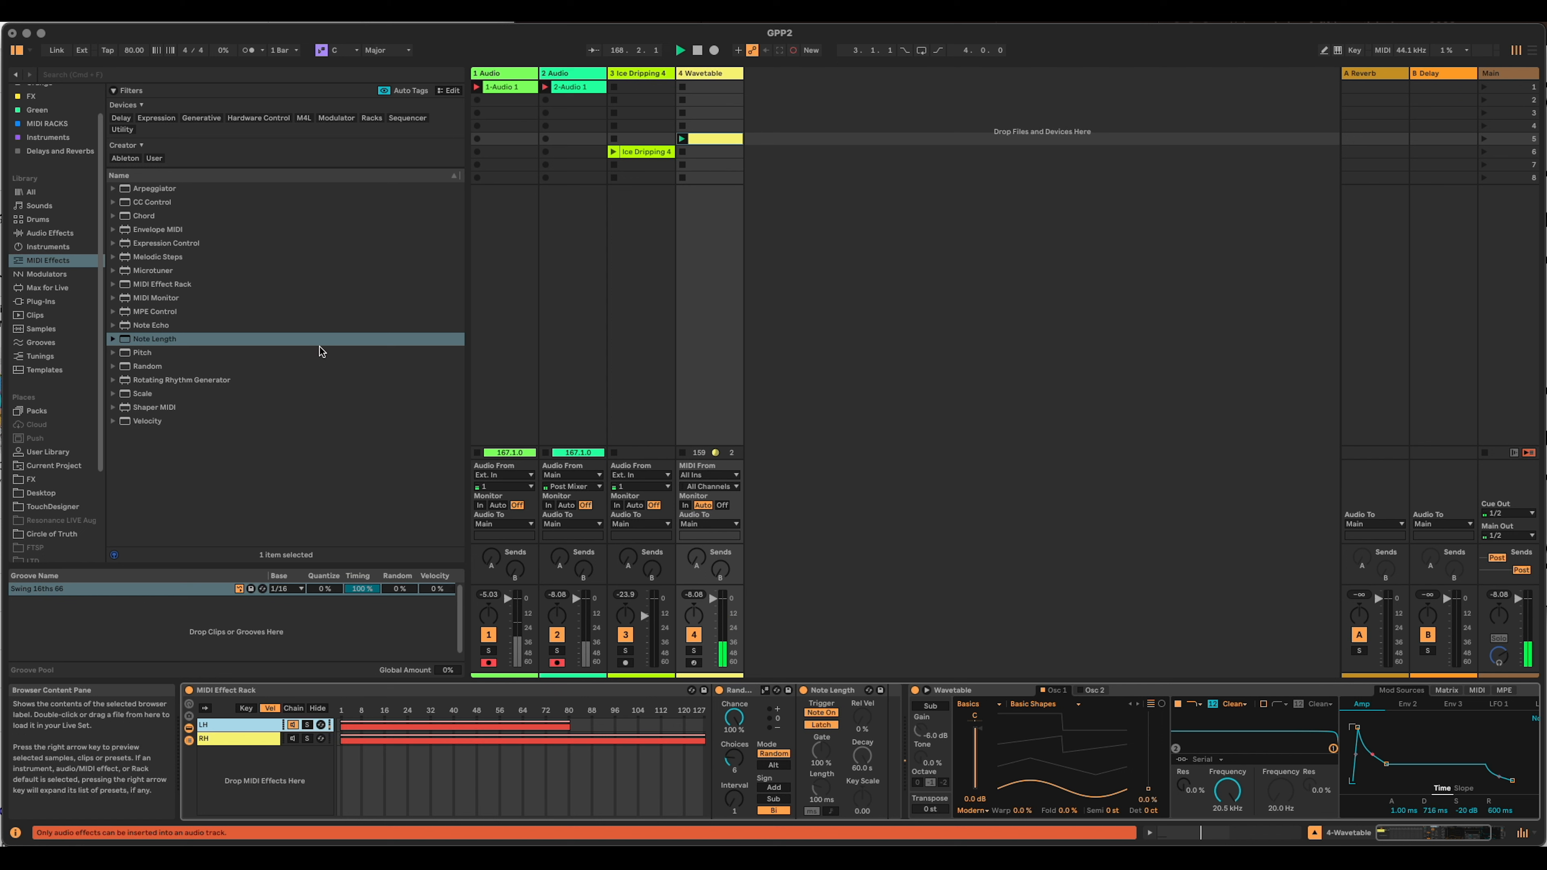
Insert Note Echo between the LH chain's Random and Note Length, with Feedback at 0% and a delay time of 4 sixteenths.
{"action": "left_click", "coordinate": [201, 329]}
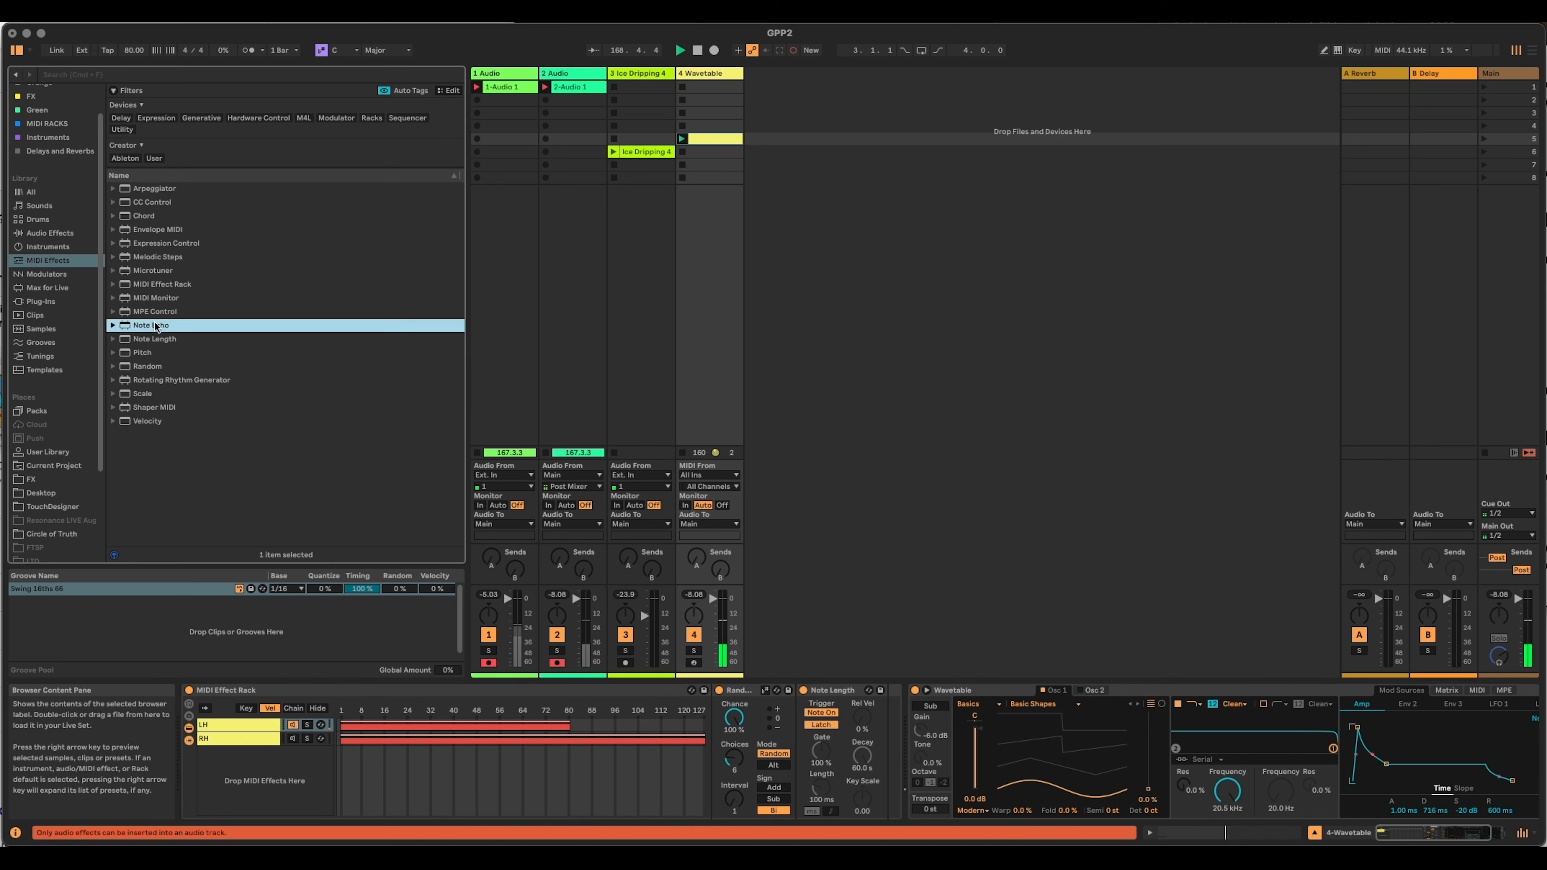
{"action": "left_click_drag", "start_coordinate": [143, 329], "coordinate": [805, 724]}
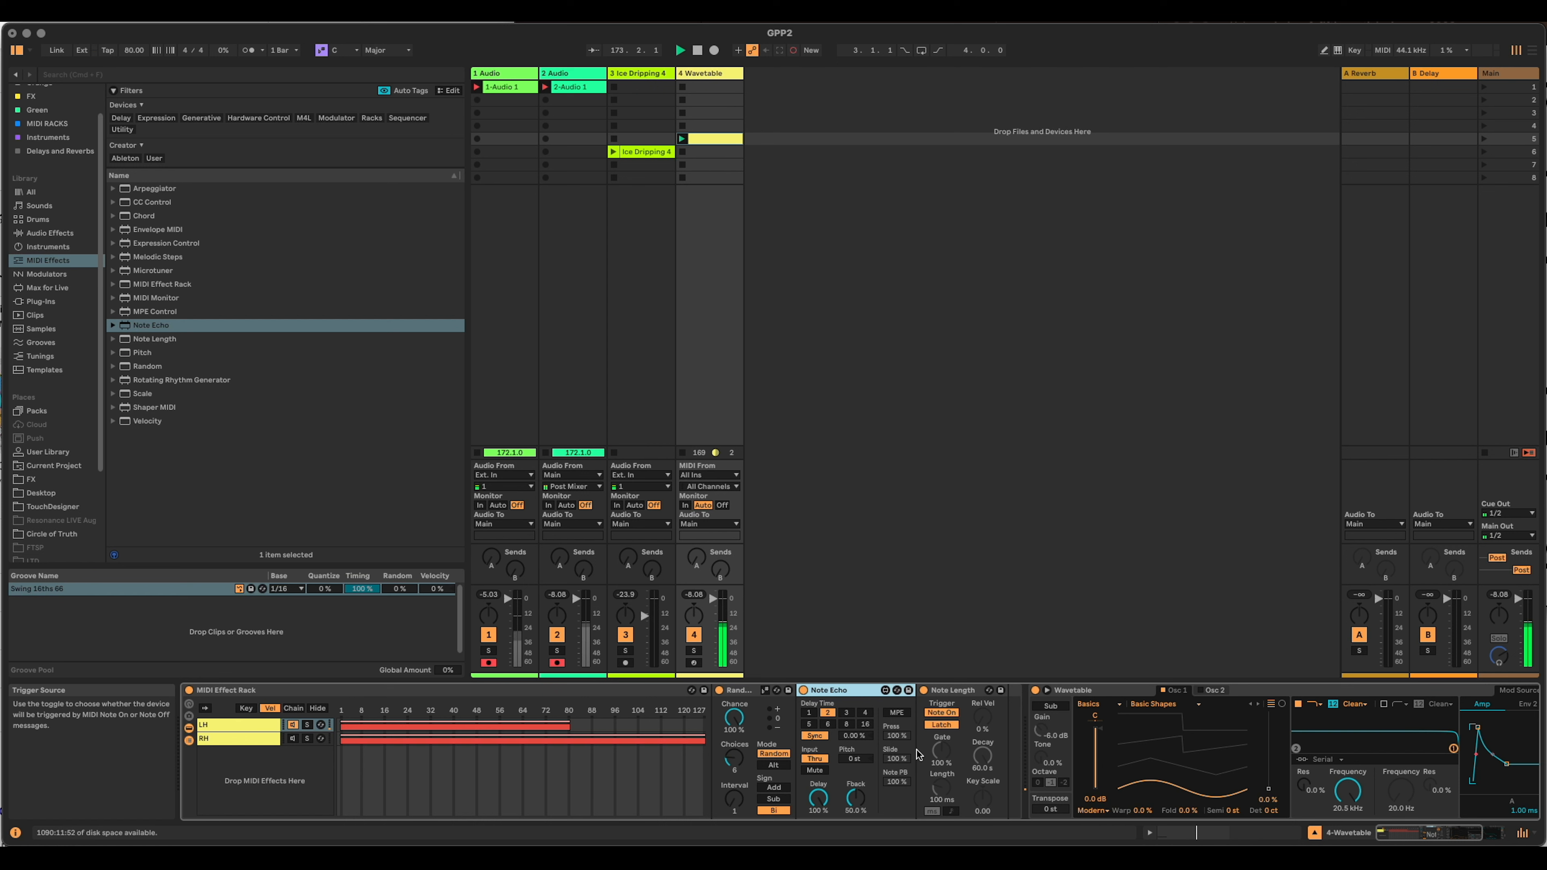
{"action": "left_click_drag", "start_coordinate": [853, 795], "coordinate": [864, 807]}
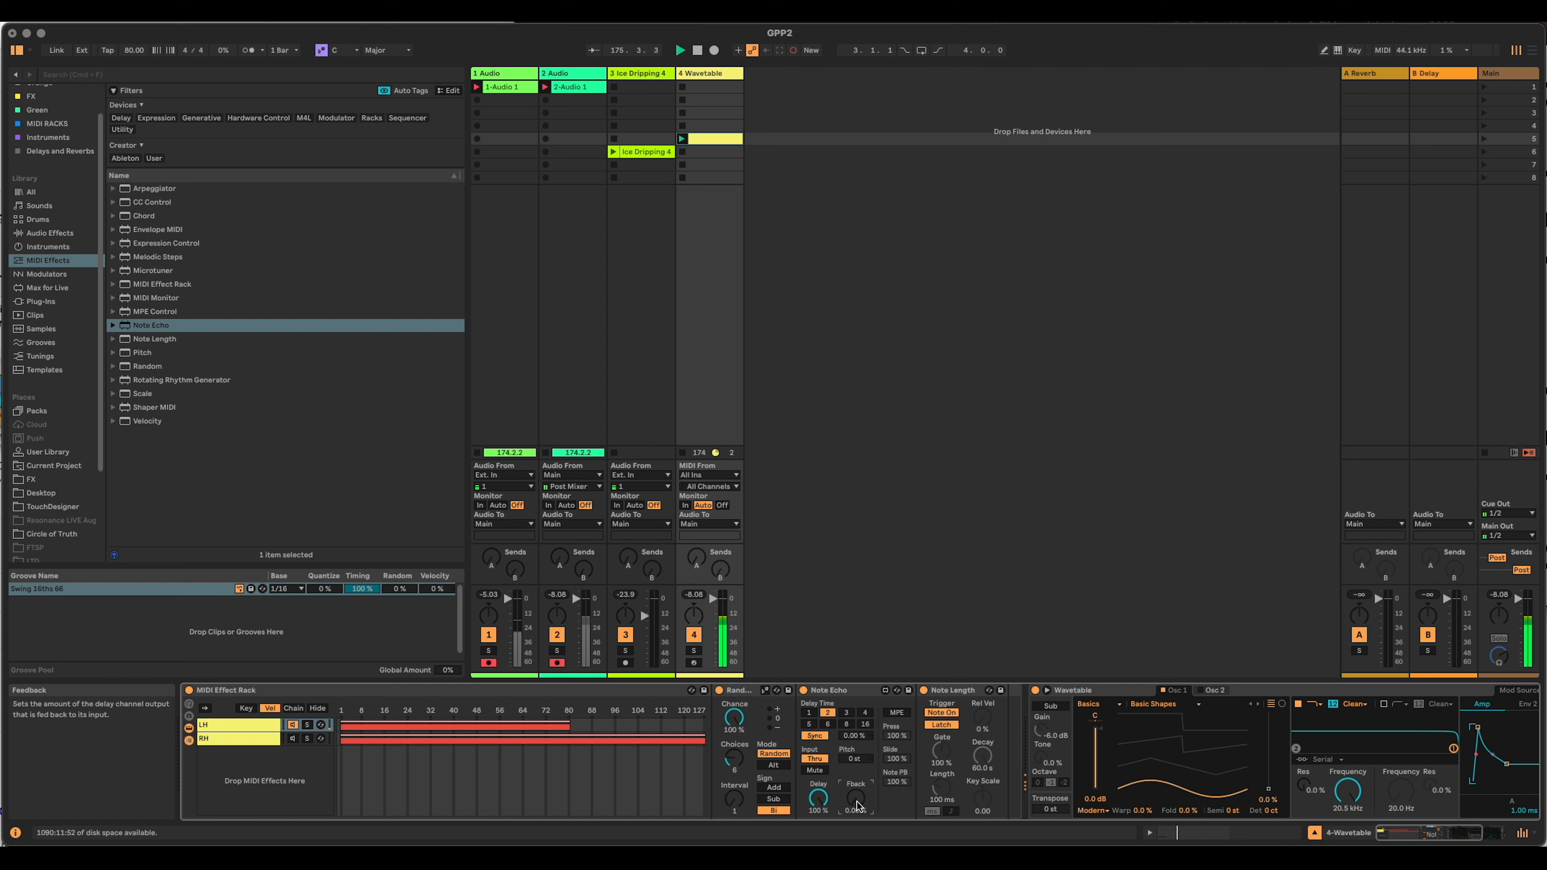
{"action": "left_click", "coordinate": [865, 713]}
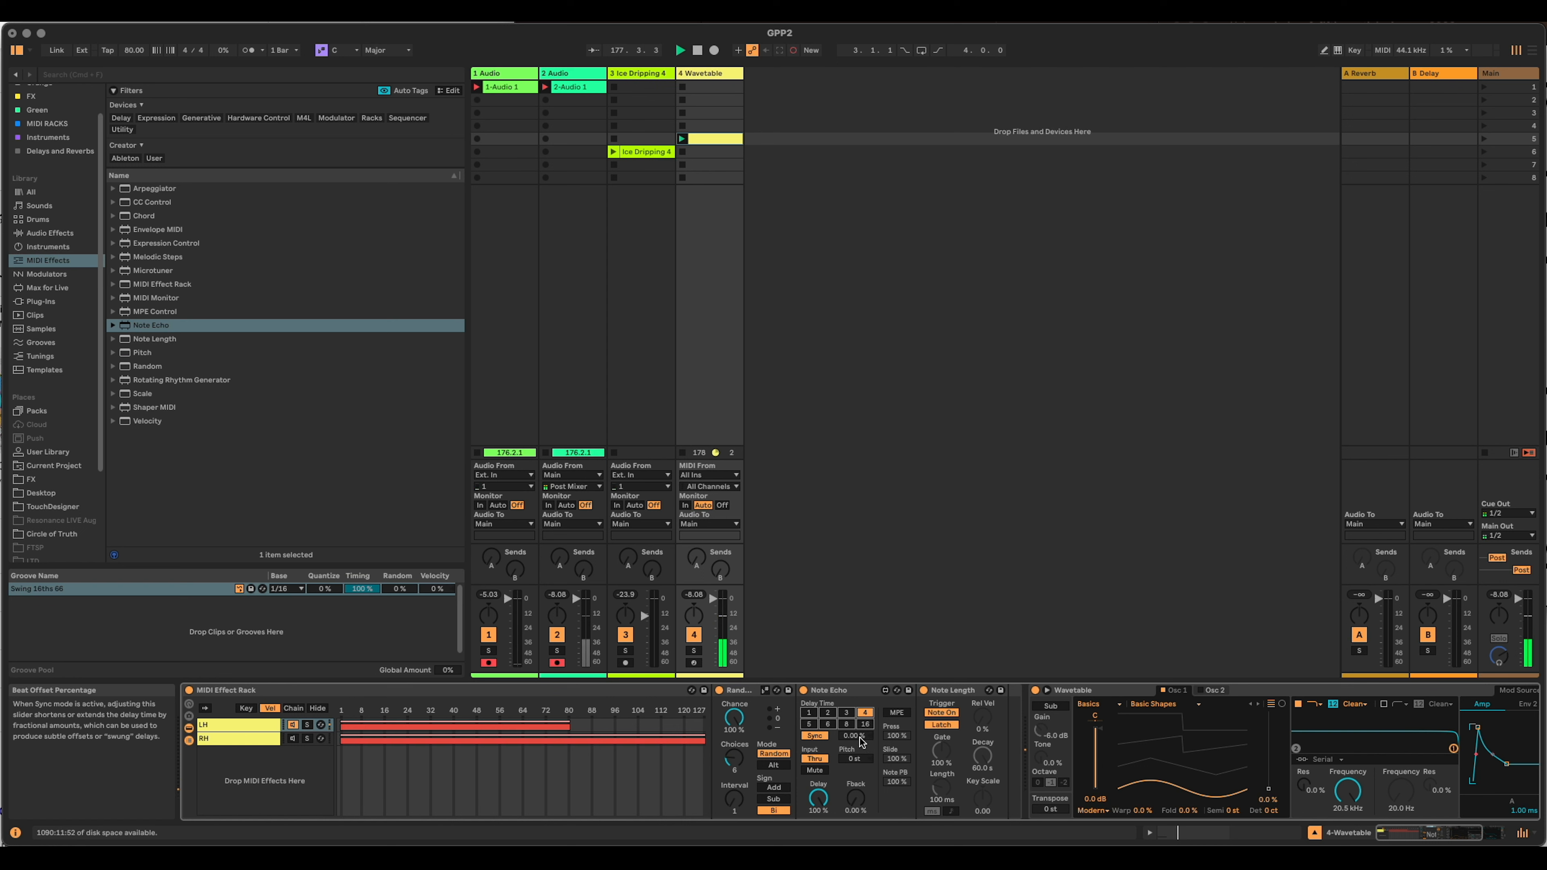
Group Note Echo into a nested MIDI Effect Rack and add an empty chain above the Note Echo chain.
{"action": "left_click", "coordinate": [849, 695]}
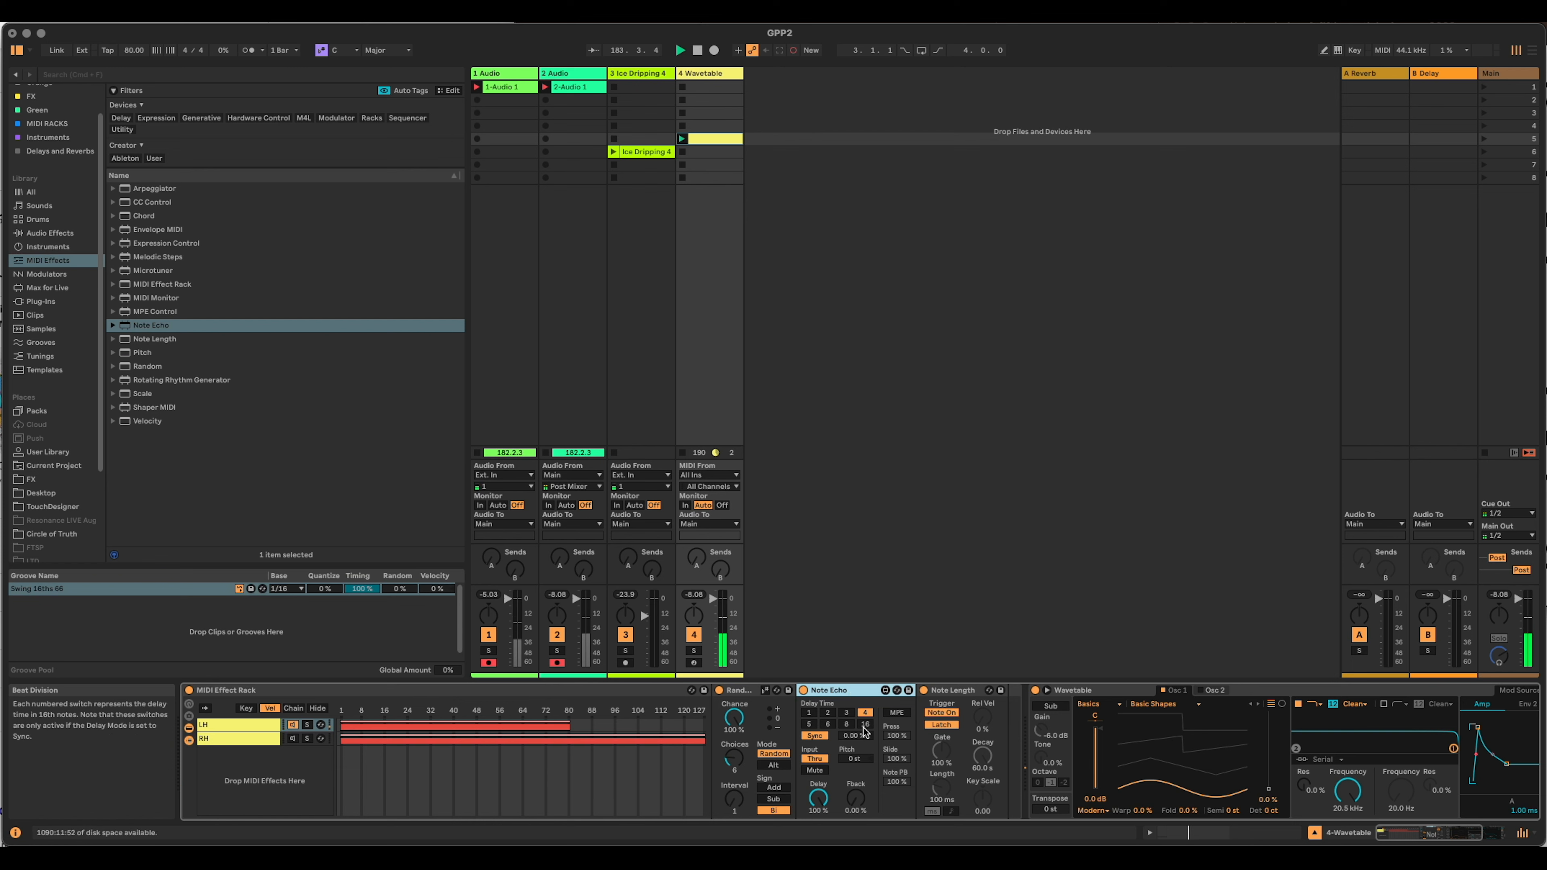
{"action": "key", "text": "super+g"}
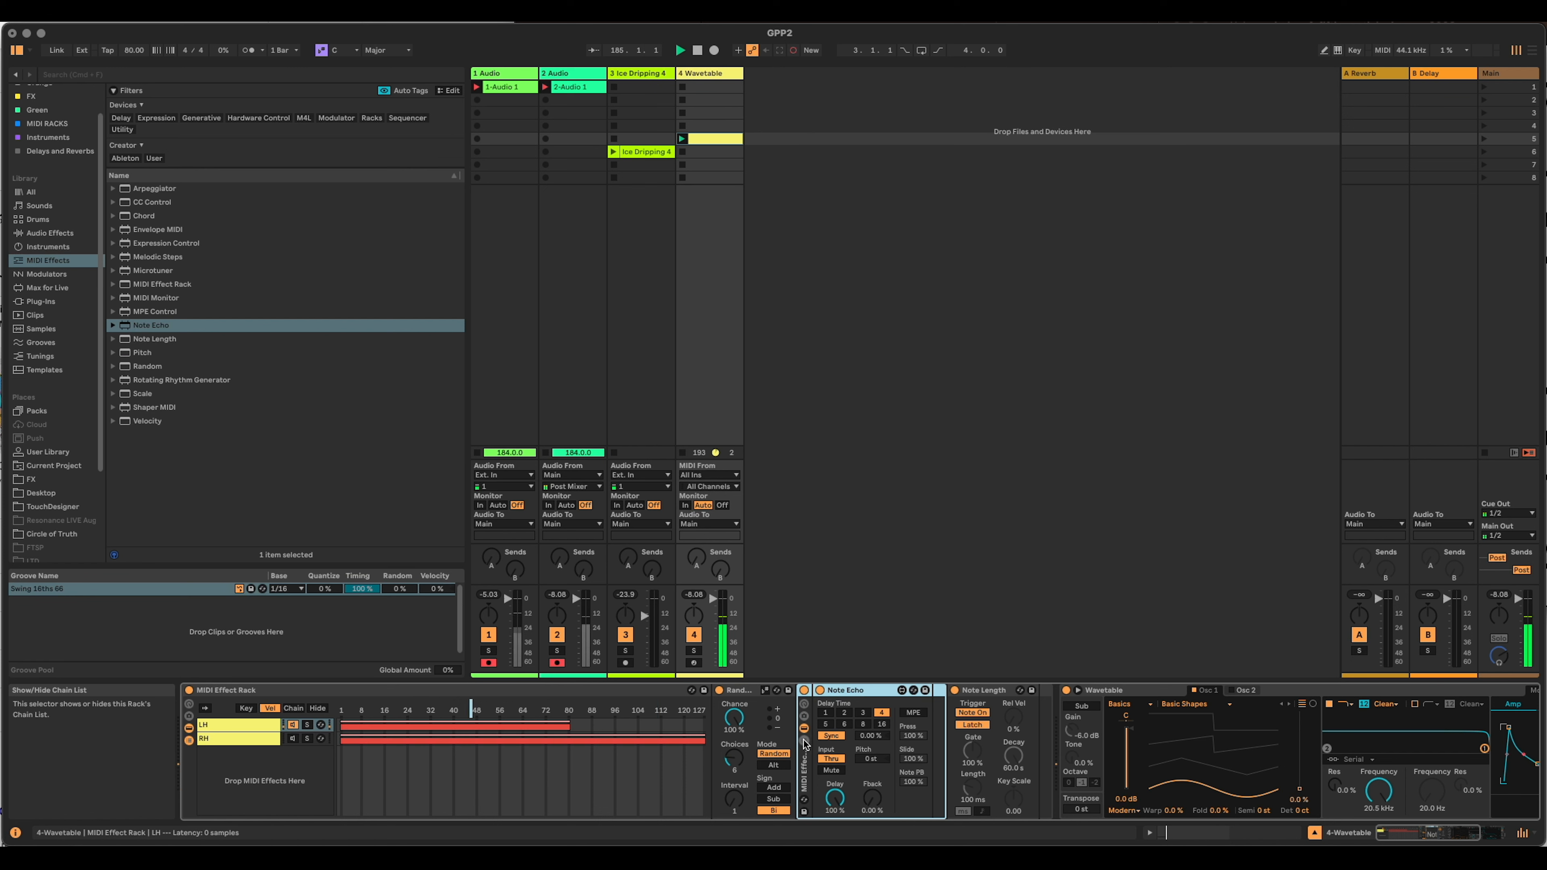
{"action": "left_click", "coordinate": [805, 741]}
{"action": "left_click", "coordinate": [858, 775]}
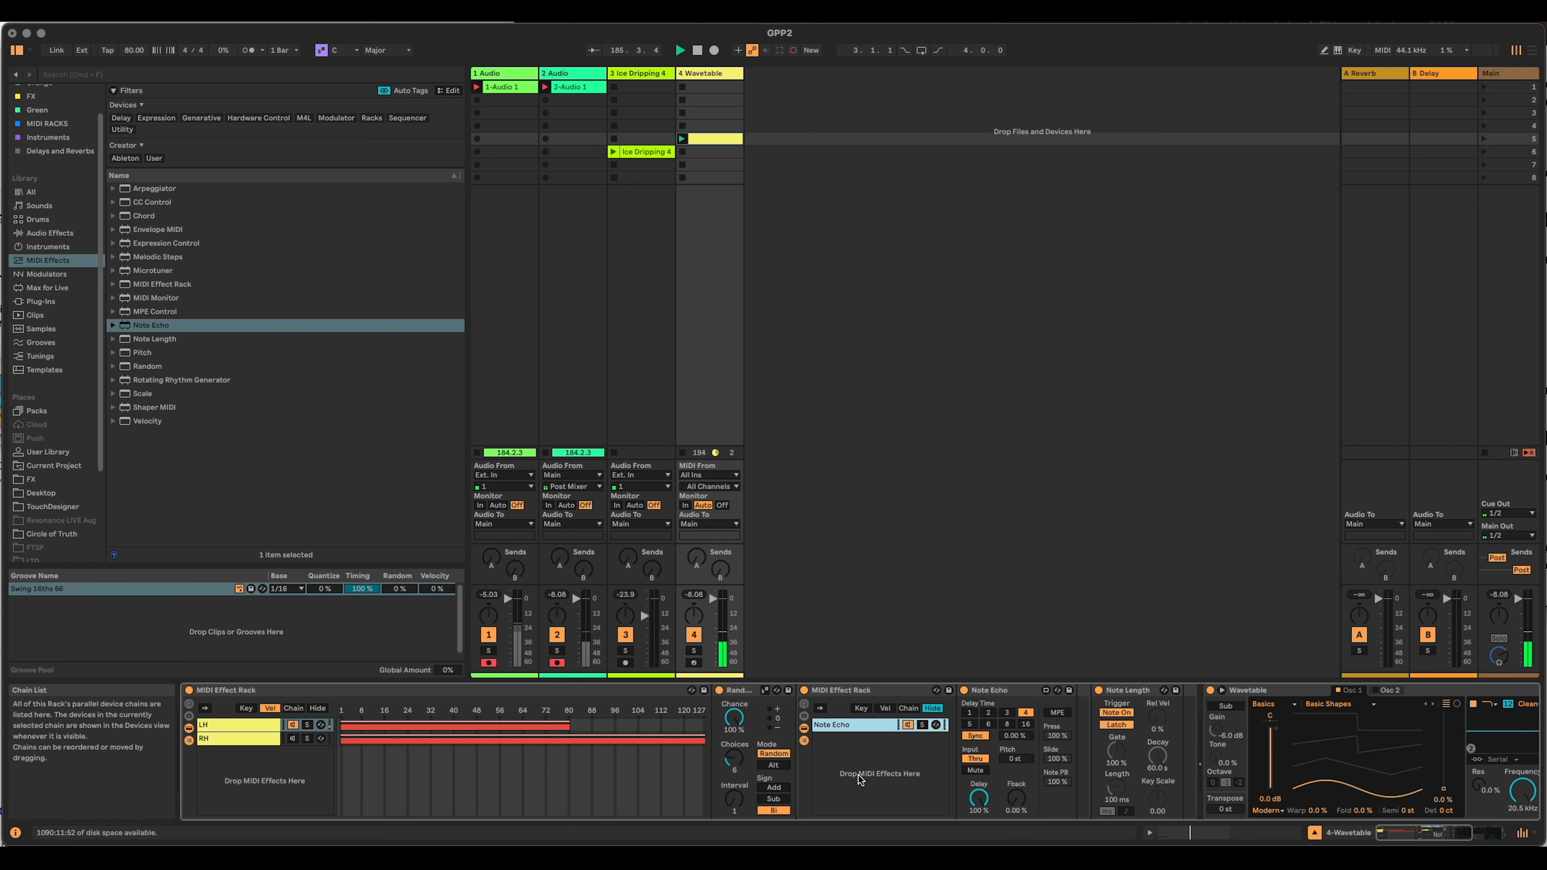
{"action": "left_click", "coordinate": [858, 775]}
{"action": "right_click", "coordinate": [858, 776]}
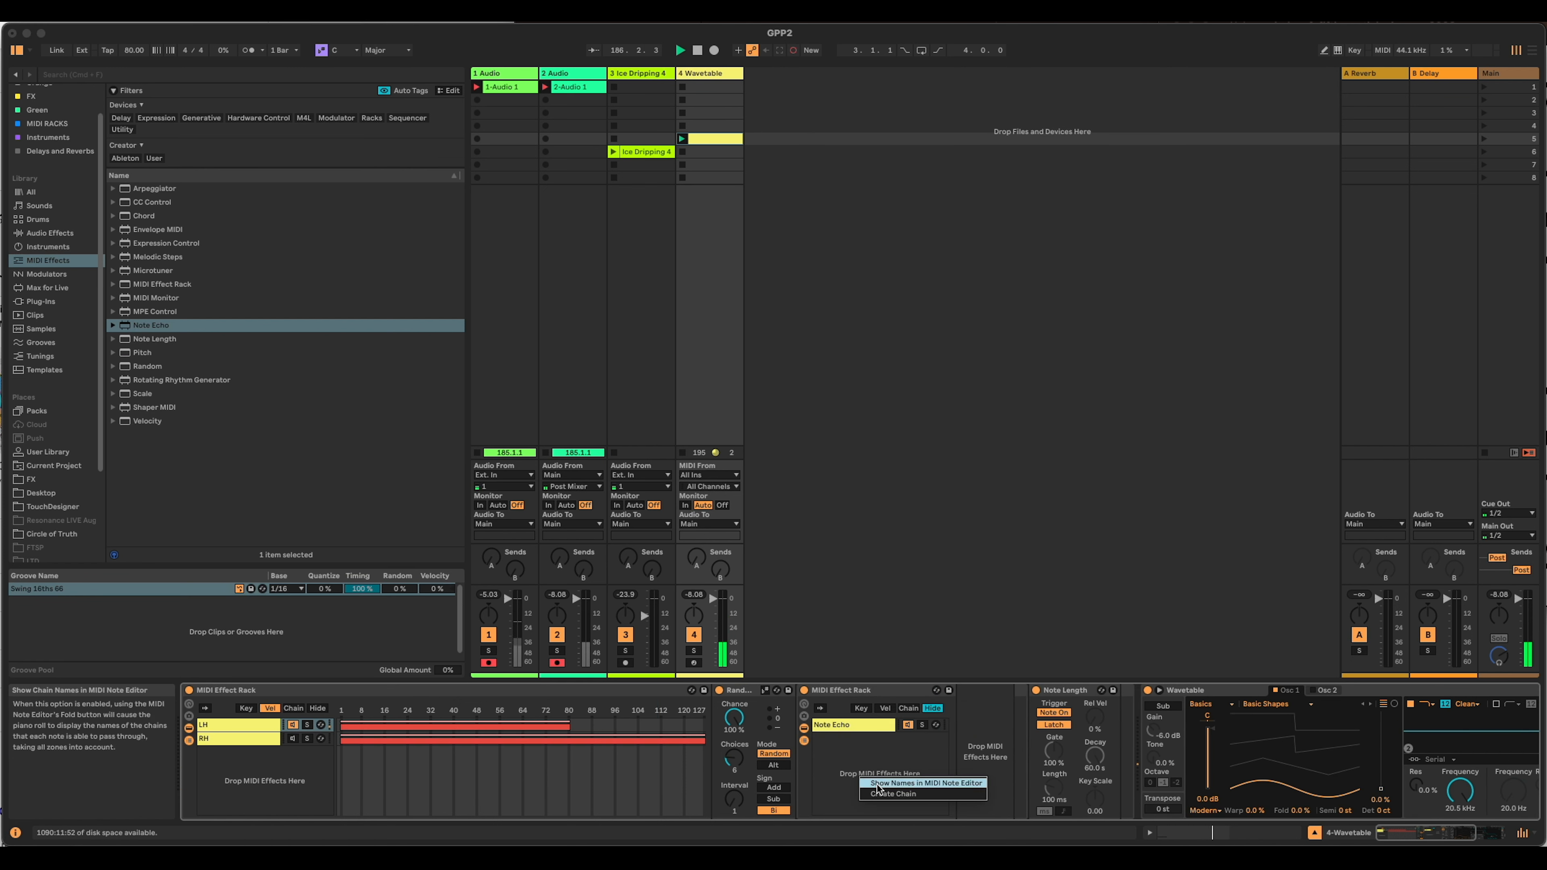
{"action": "left_click", "coordinate": [877, 792]}
{"action": "left_click_drag", "start_coordinate": [841, 739], "coordinate": [838, 720]}
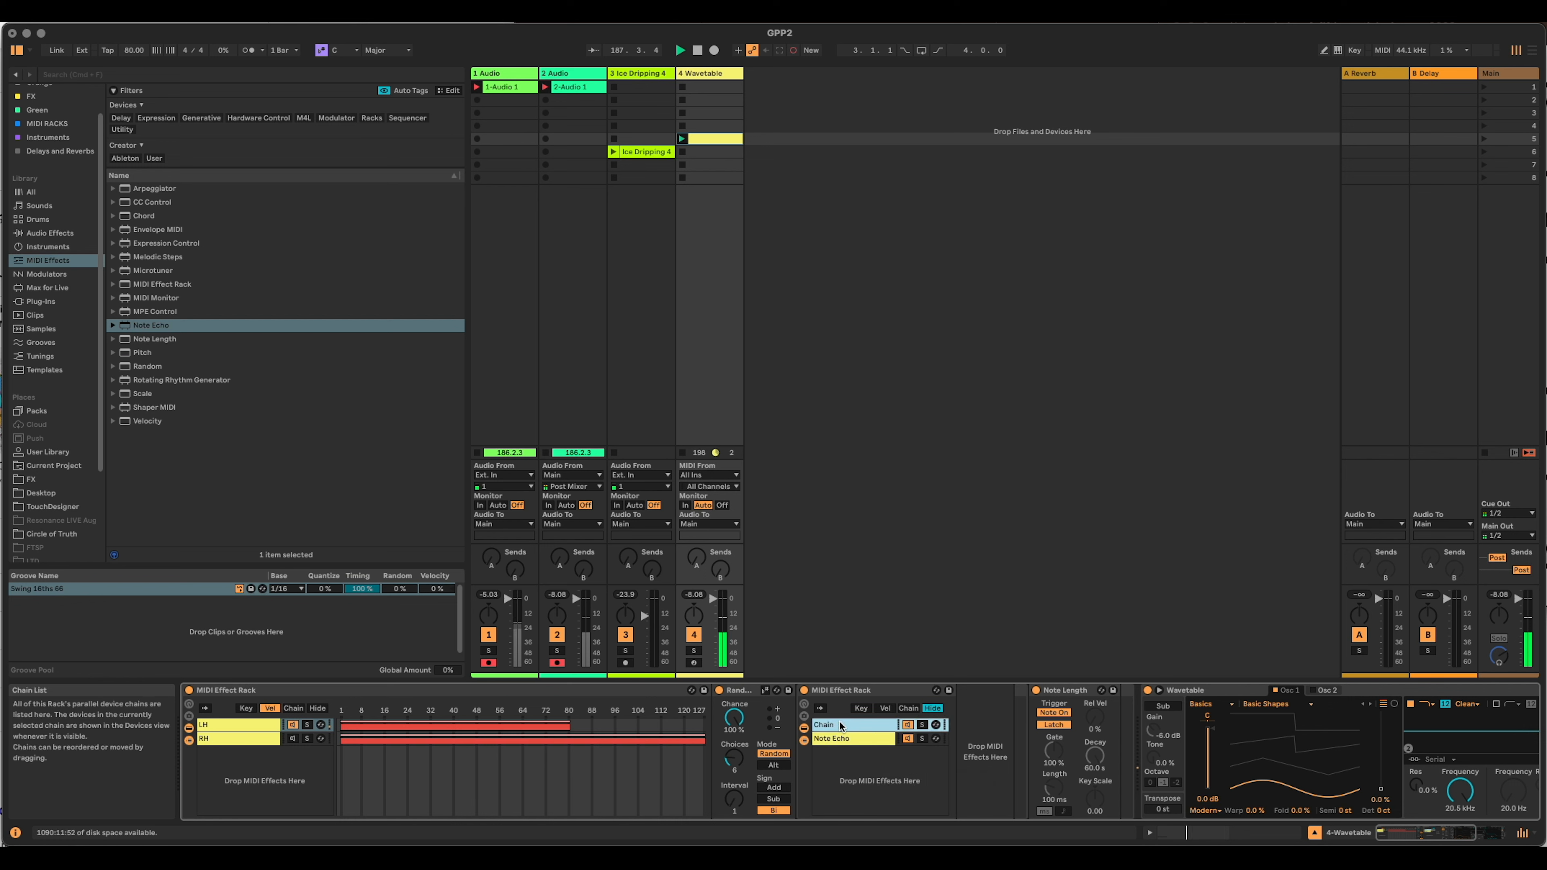
Rename the nested rack's empty chain to Normal and its Note Echo chain to Legato.
{"action": "key", "text": "super+r"}
{"action": "type", "text": "Normal"}
{"action": "key", "text": "Return"}
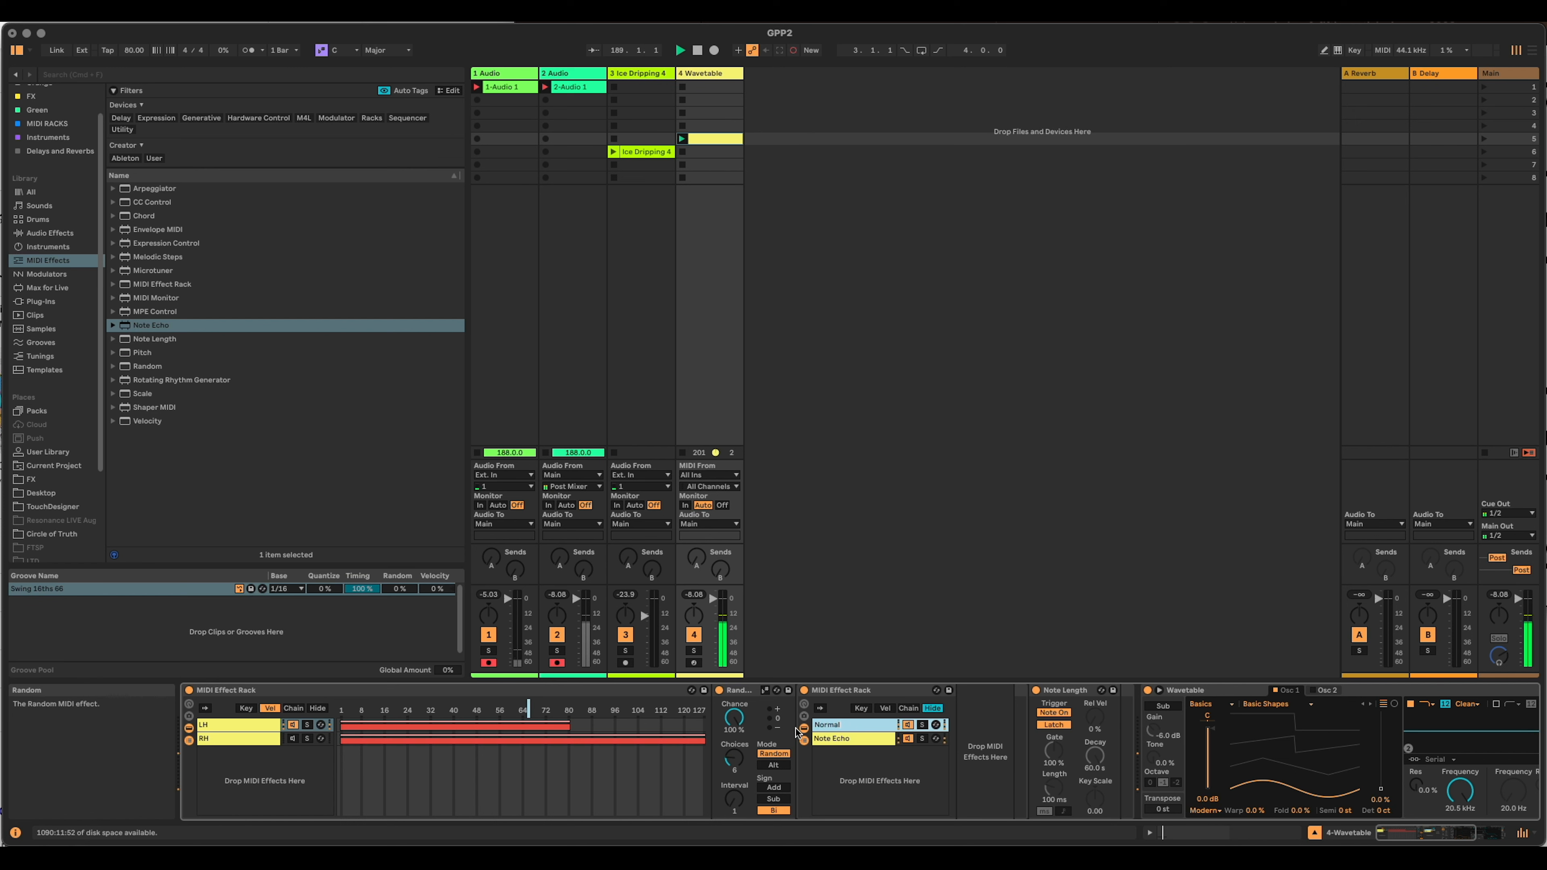
{"action": "left_click", "coordinate": [834, 739]}
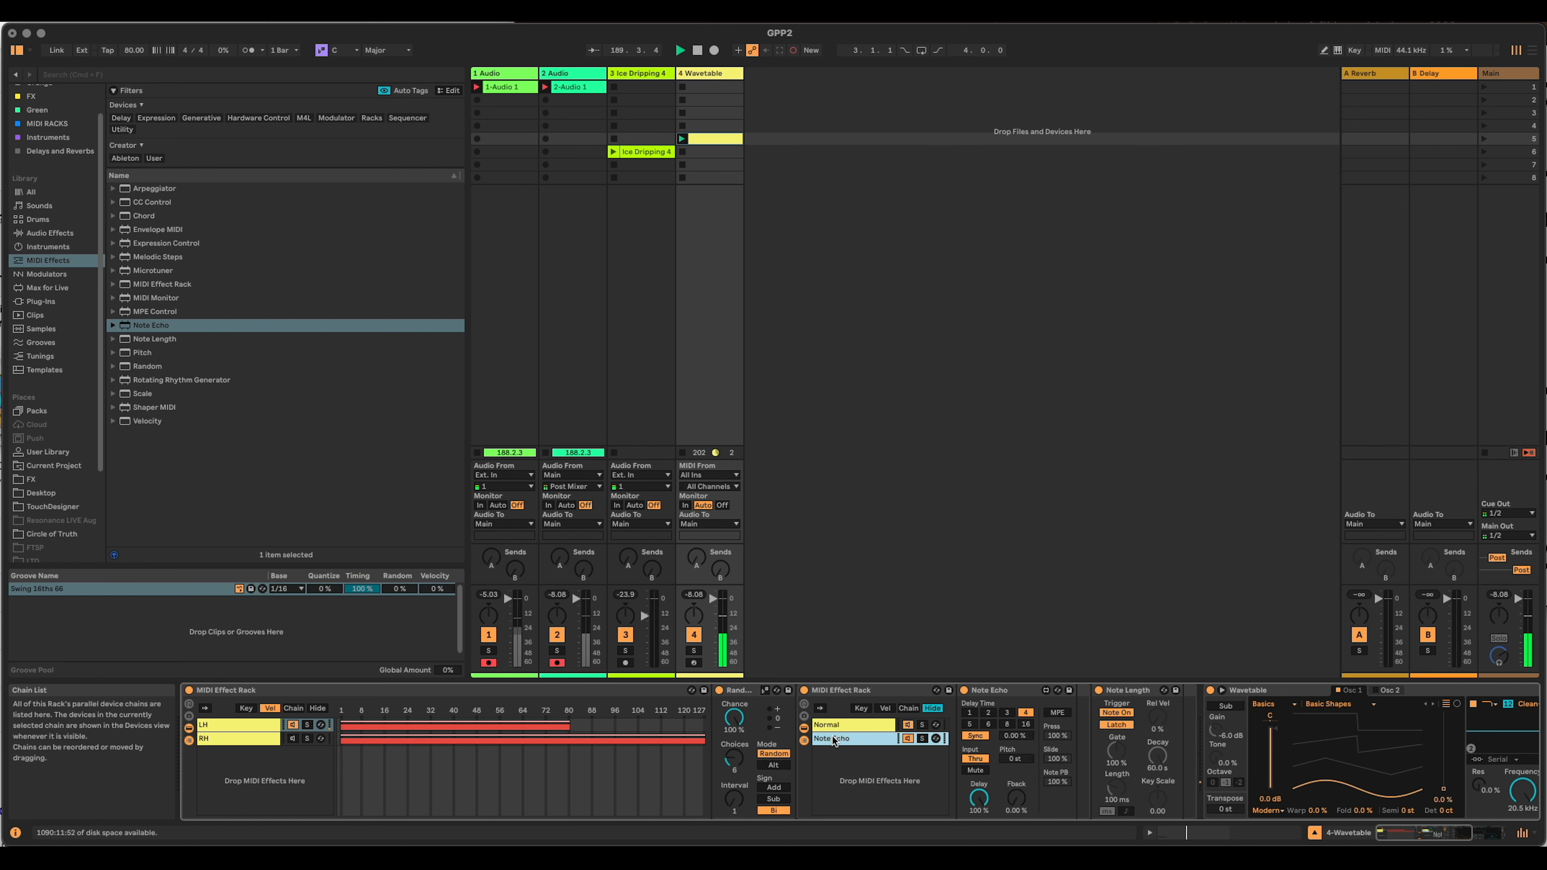
{"action": "key", "text": "super+r"}
{"action": "type", "text": "Legato"}
{"action": "key", "text": "Return"}
{"action": "left_click", "coordinate": [841, 723]}
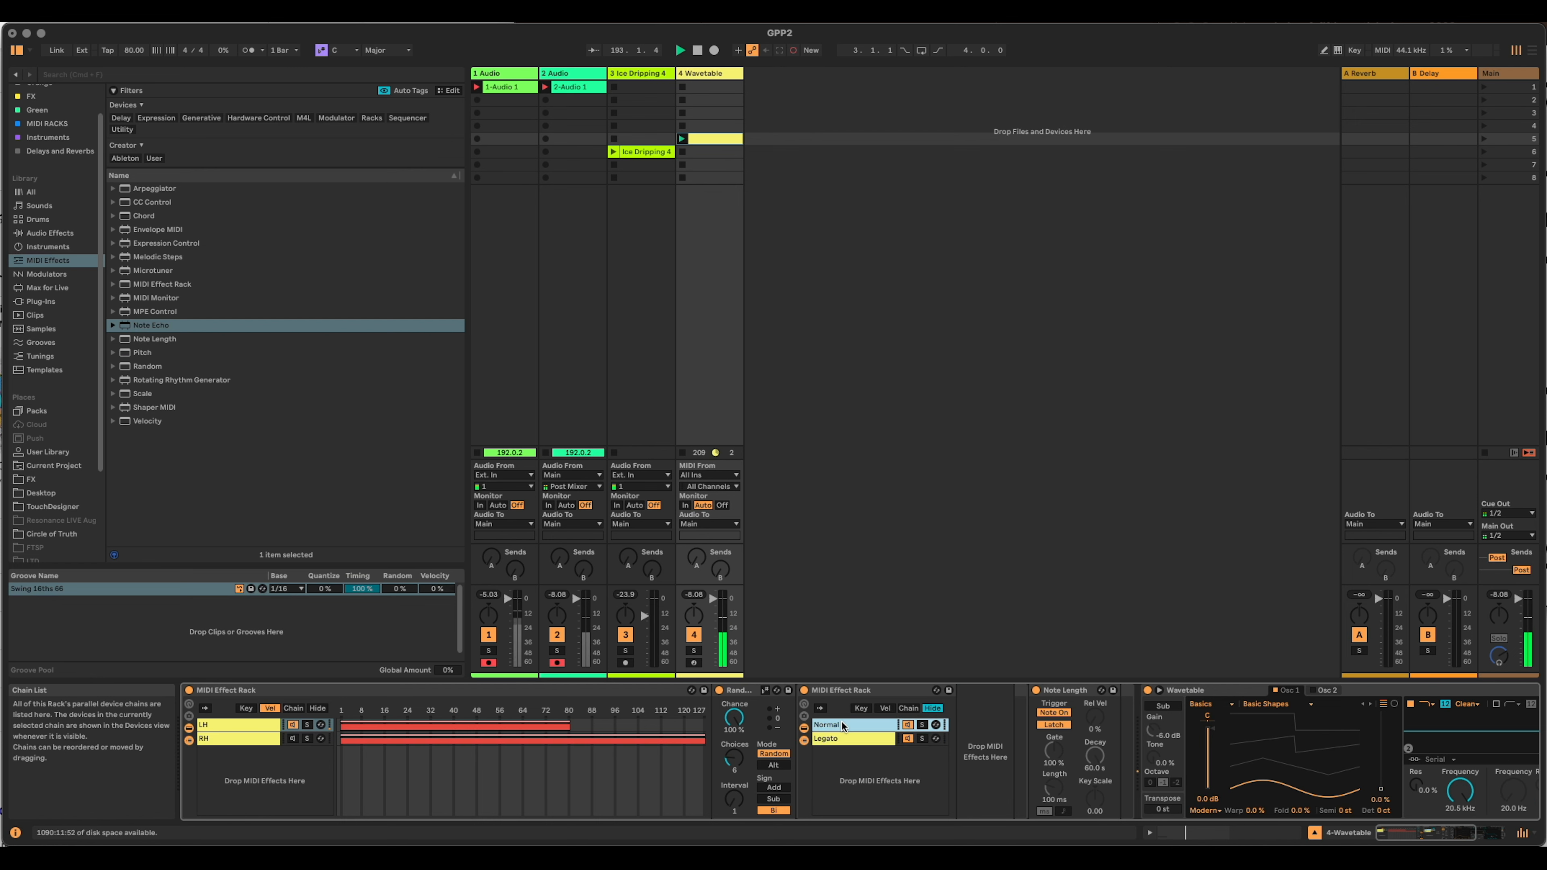
Shift the Legato chain's selector zone just past Normal's, test the chain selector on Legato, and return it to Normal.
{"action": "left_click", "coordinate": [857, 738]}
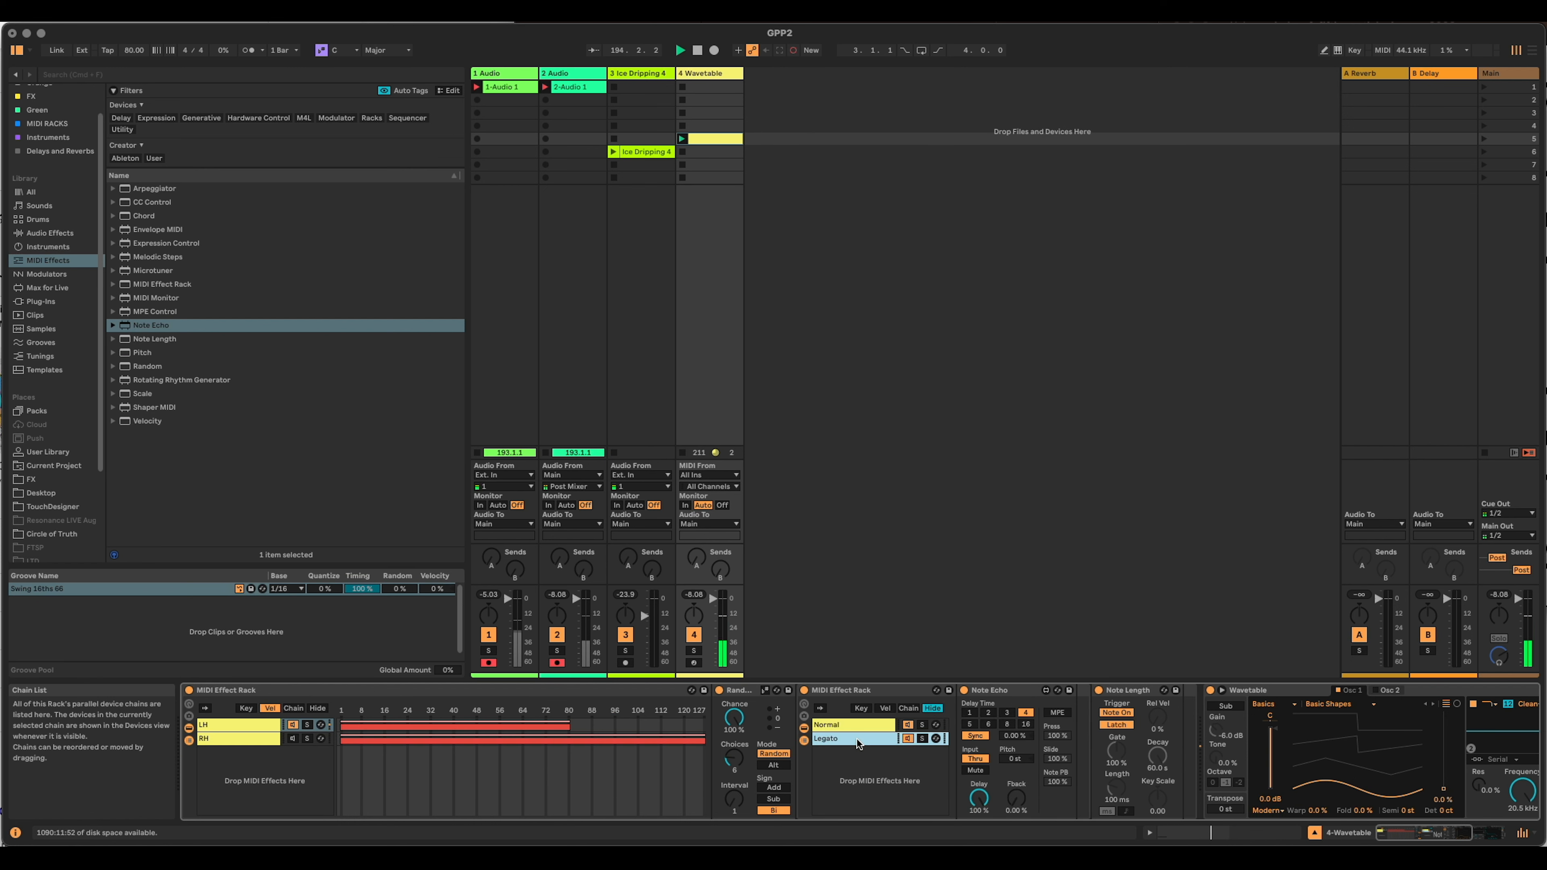
{"action": "left_click", "coordinate": [909, 710]}
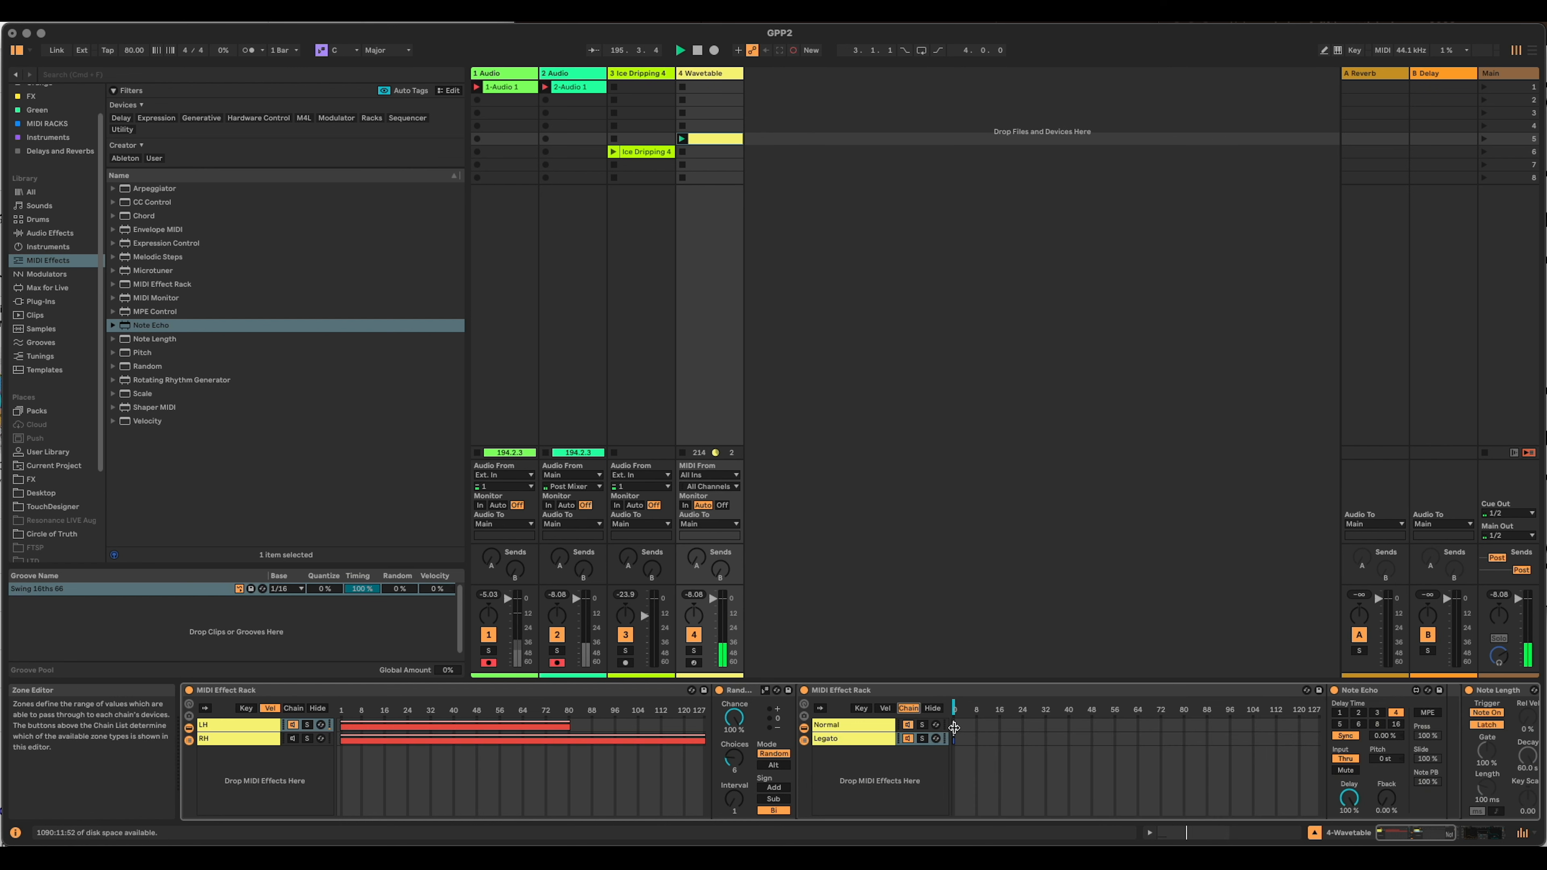
{"action": "left_click", "coordinate": [955, 725]}
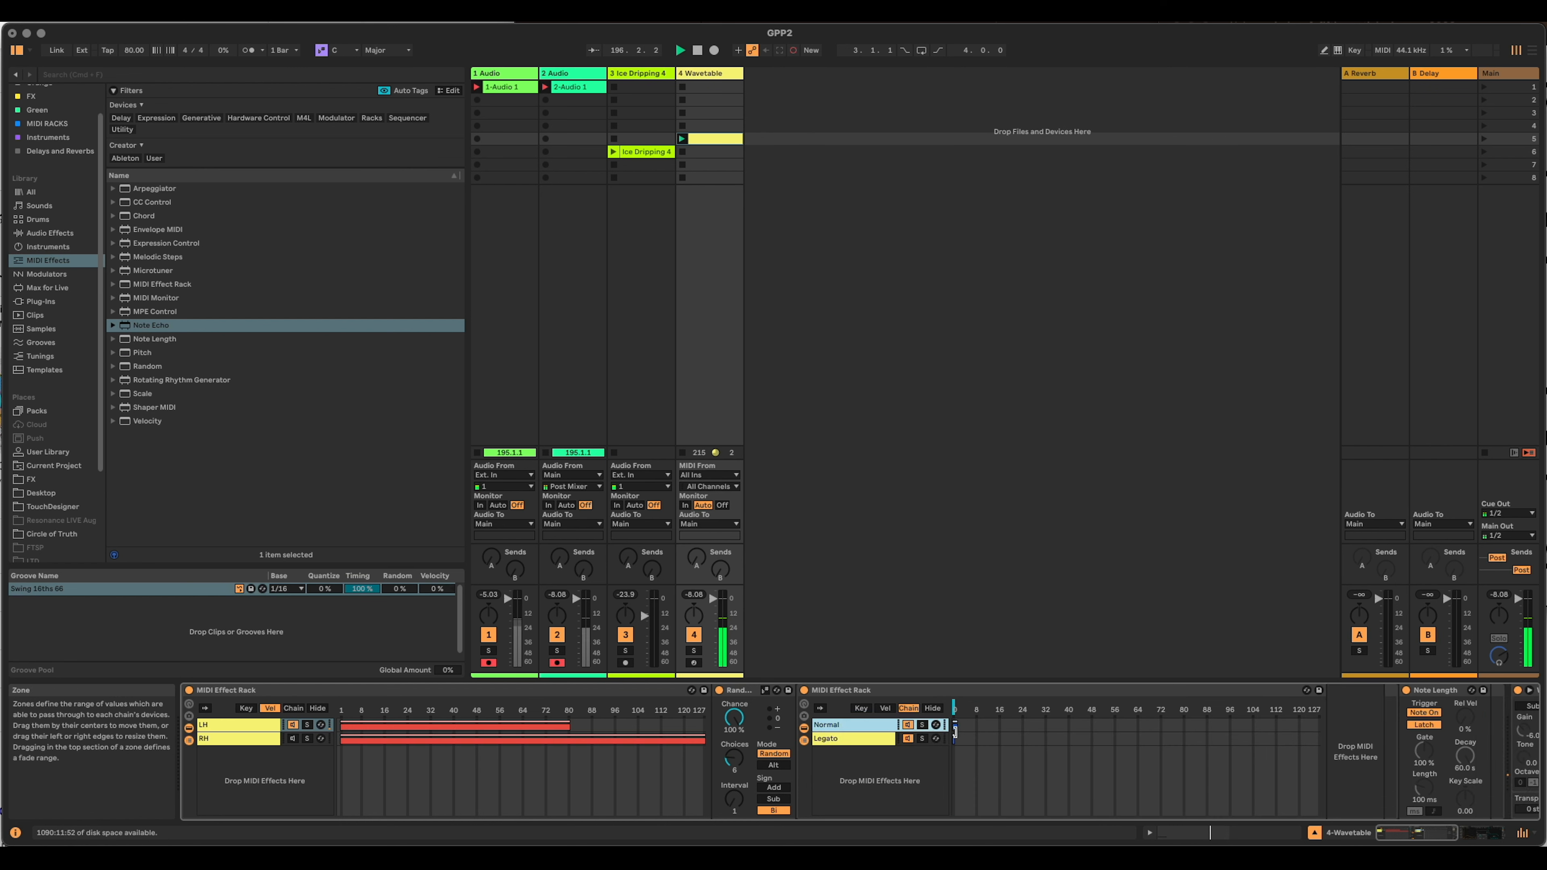
{"action": "left_click_drag", "start_coordinate": [954, 738], "coordinate": [960, 741]}
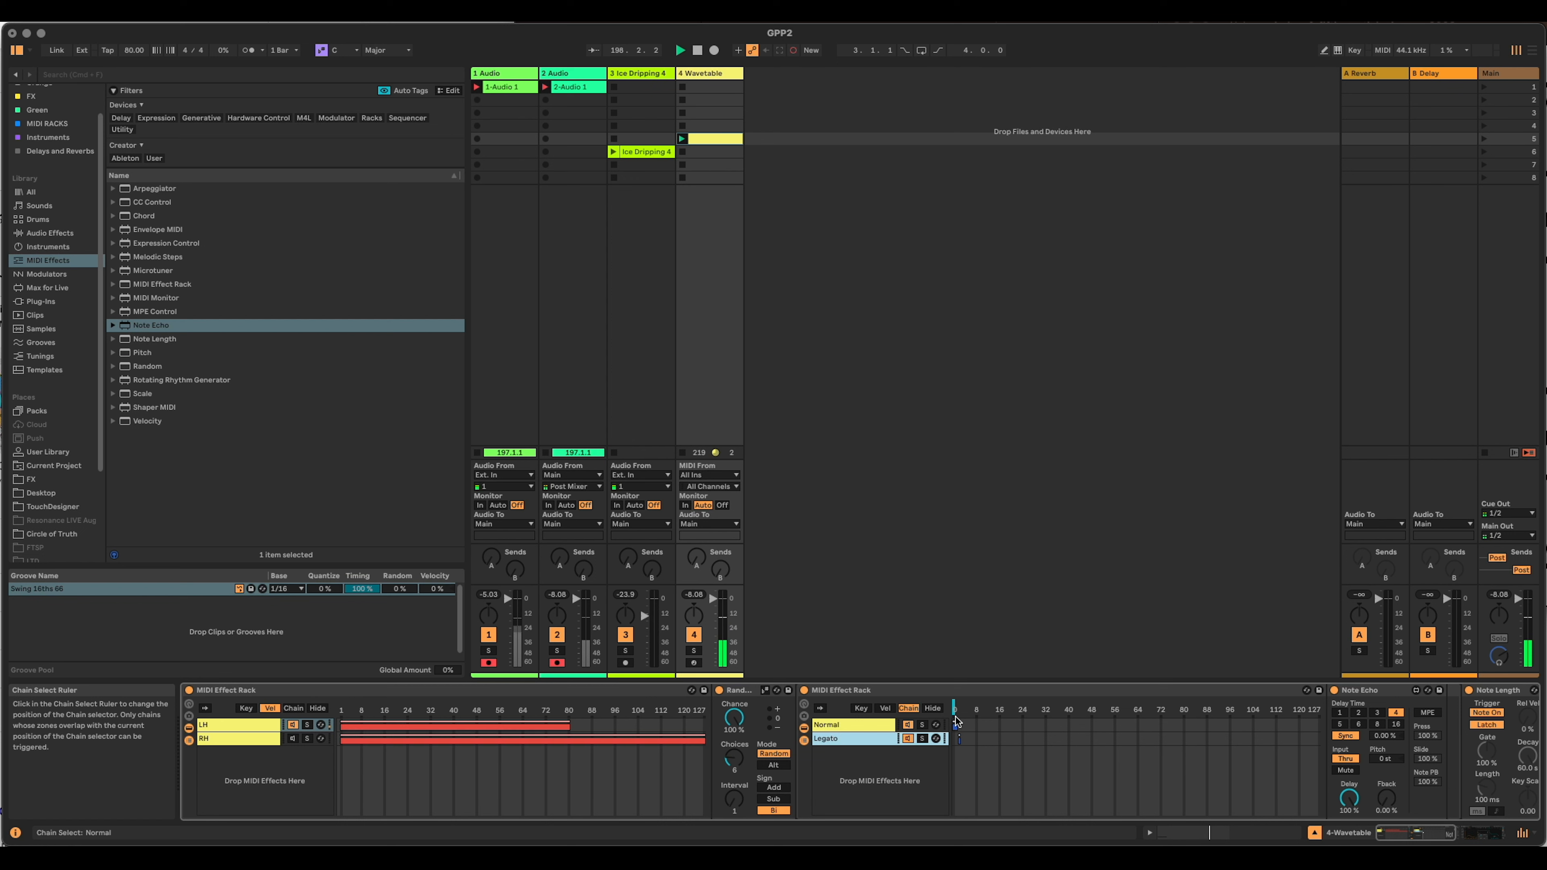
{"action": "left_click_drag", "start_coordinate": [955, 716], "coordinate": [959, 717]}
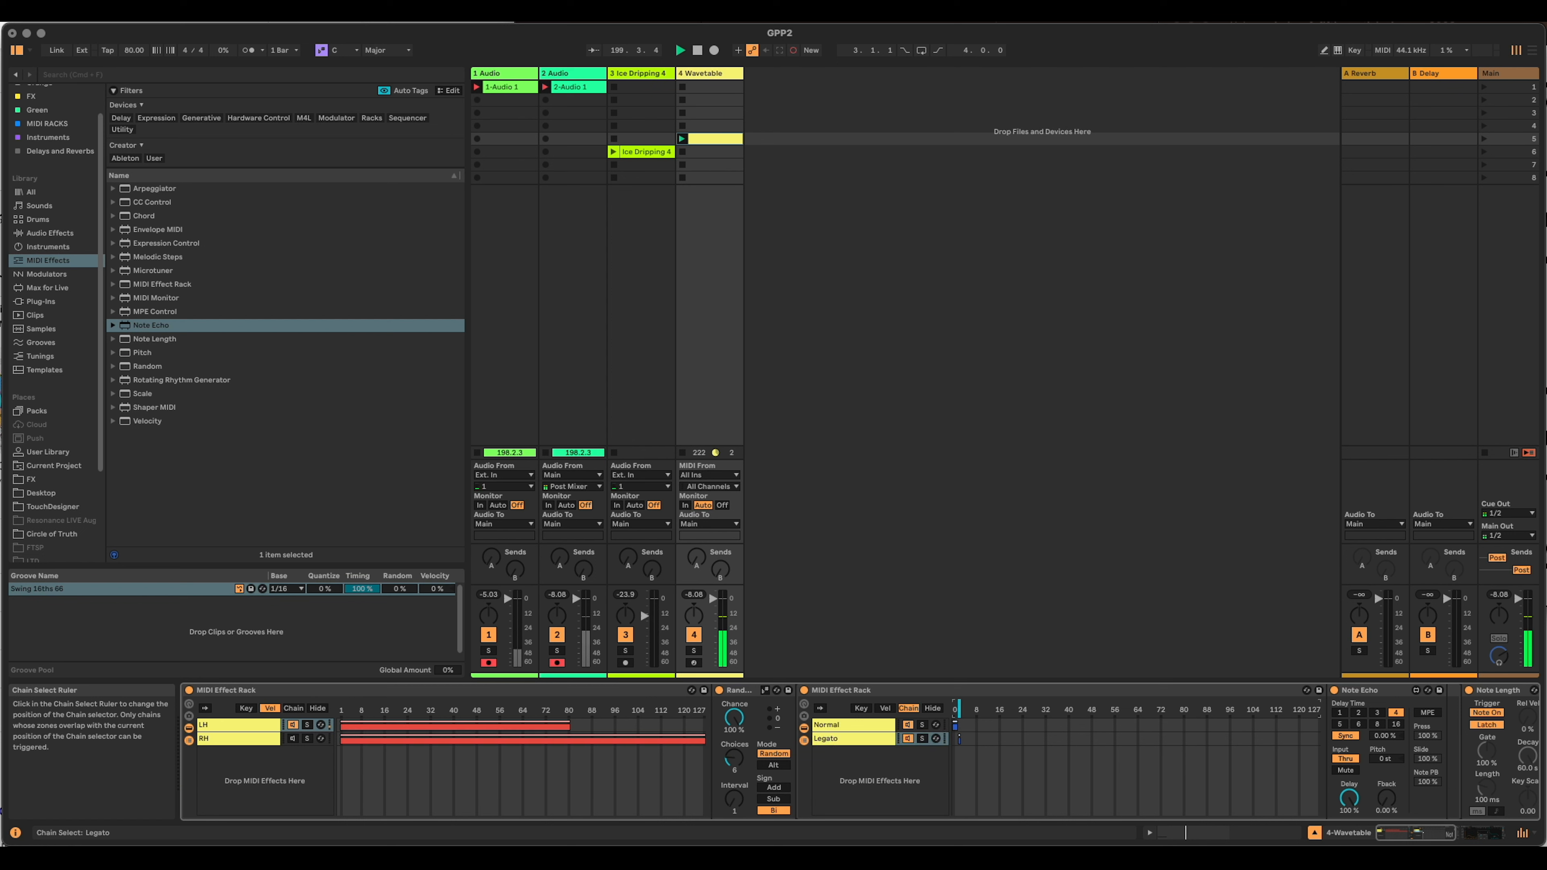
{"action": "left_click_drag", "start_coordinate": [959, 713], "coordinate": [954, 713]}
{"action": "left_click", "coordinate": [856, 723]}
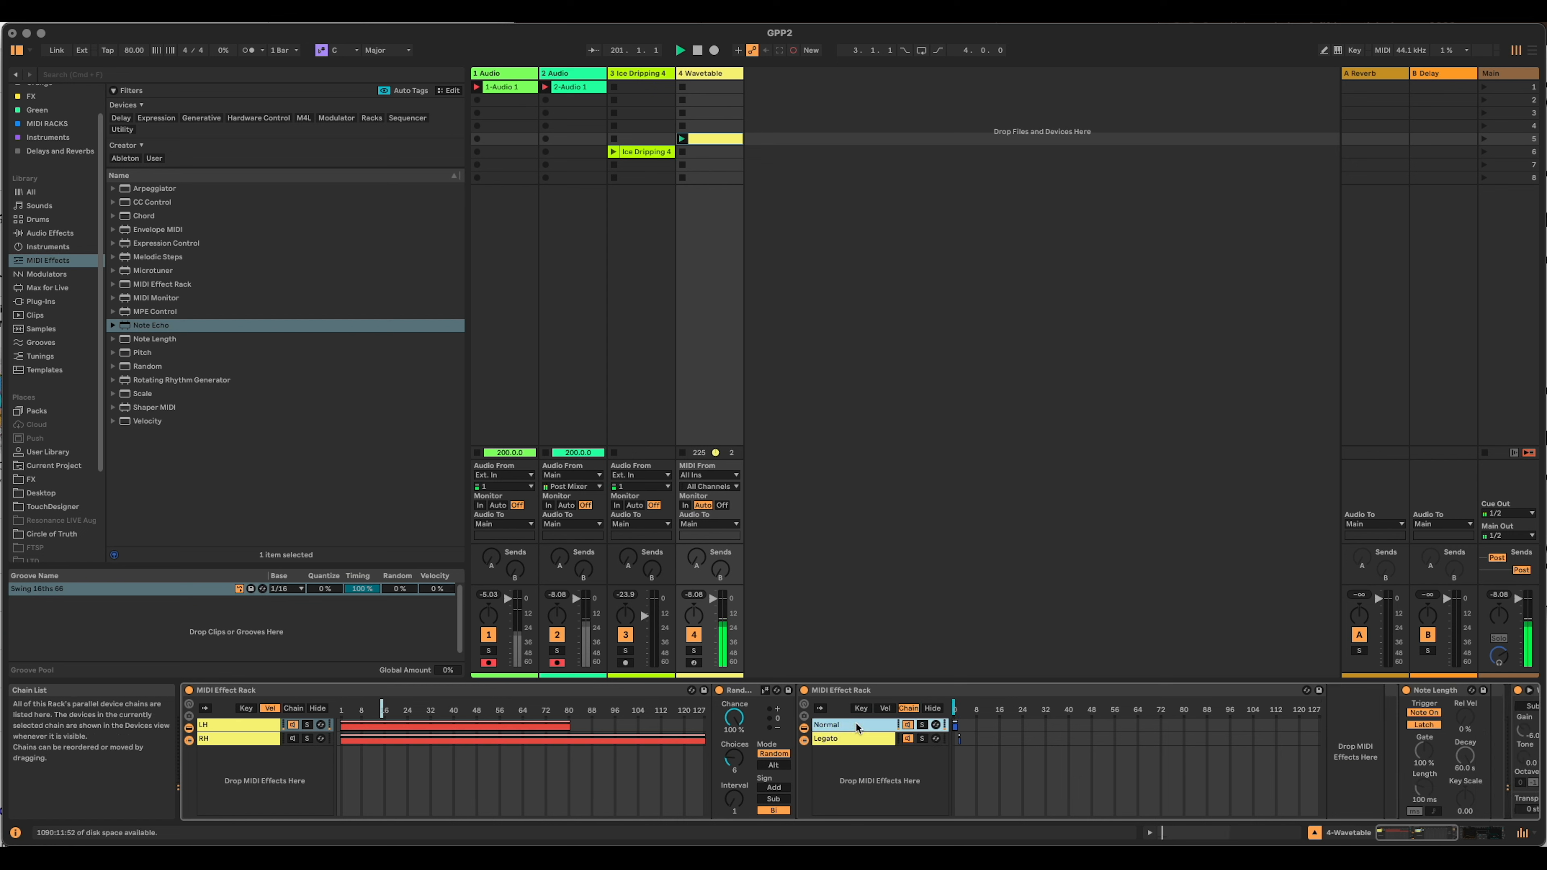
Map the nested rack's chain selector to Macro 1 and reduce the visible macro controls to one.
{"action": "left_click", "coordinate": [804, 705]}
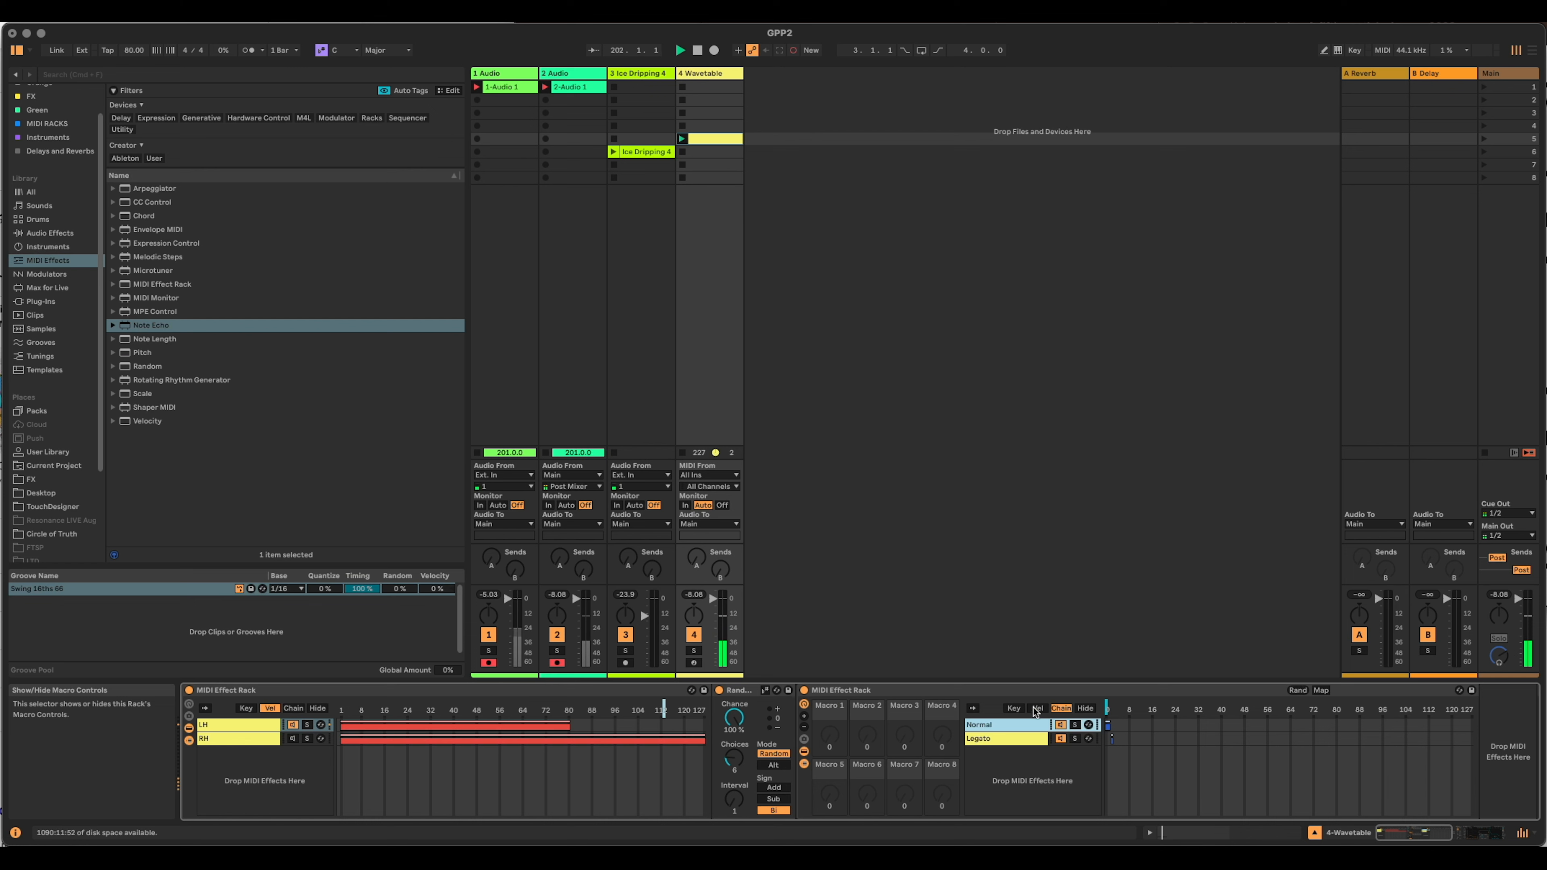
{"action": "right_click", "coordinate": [1107, 709]}
{"action": "left_click", "coordinate": [1151, 514]}
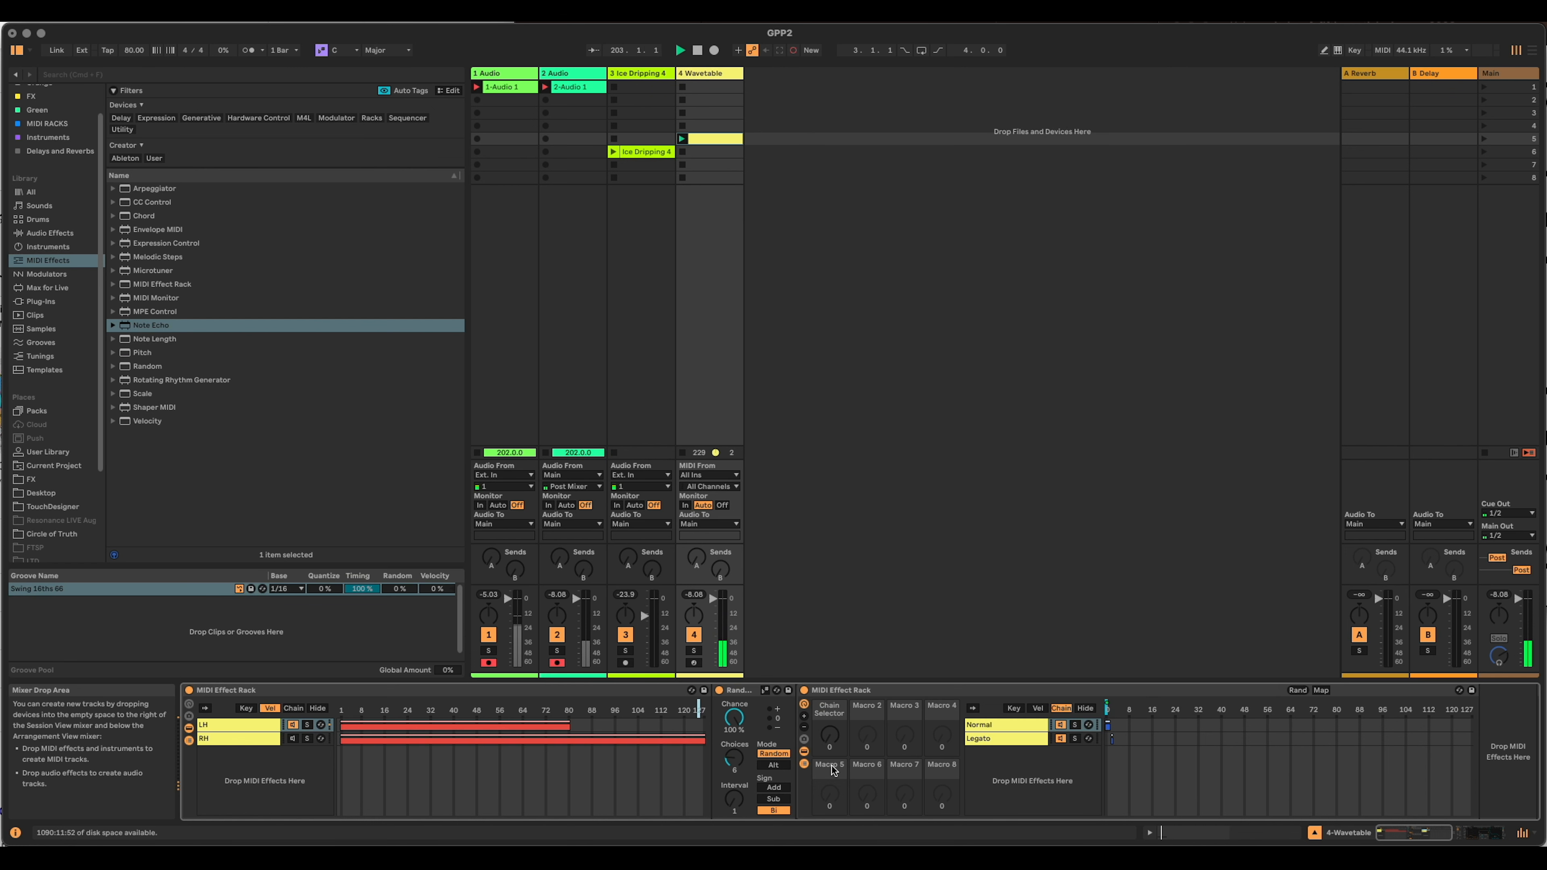
{"action": "left_click", "coordinate": [804, 728]}
{"action": "left_click", "coordinate": [804, 729]}
{"action": "left_click", "coordinate": [804, 728]}
{"action": "left_click", "coordinate": [804, 729]}
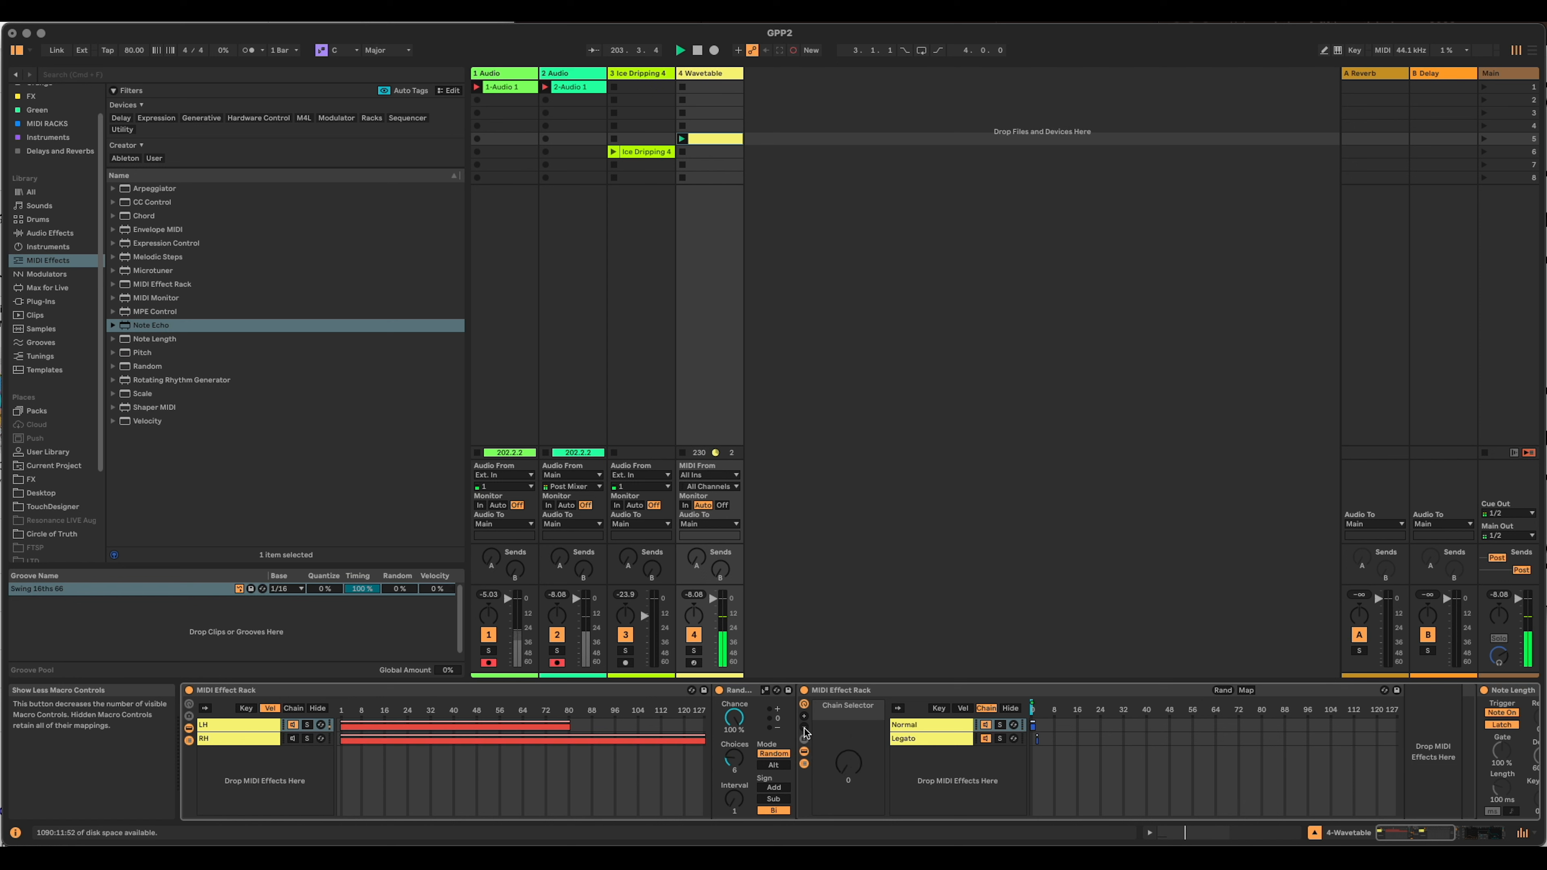
Rename the nested MIDI Effect Rack as legato fx.
{"action": "left_click", "coordinate": [862, 691]}
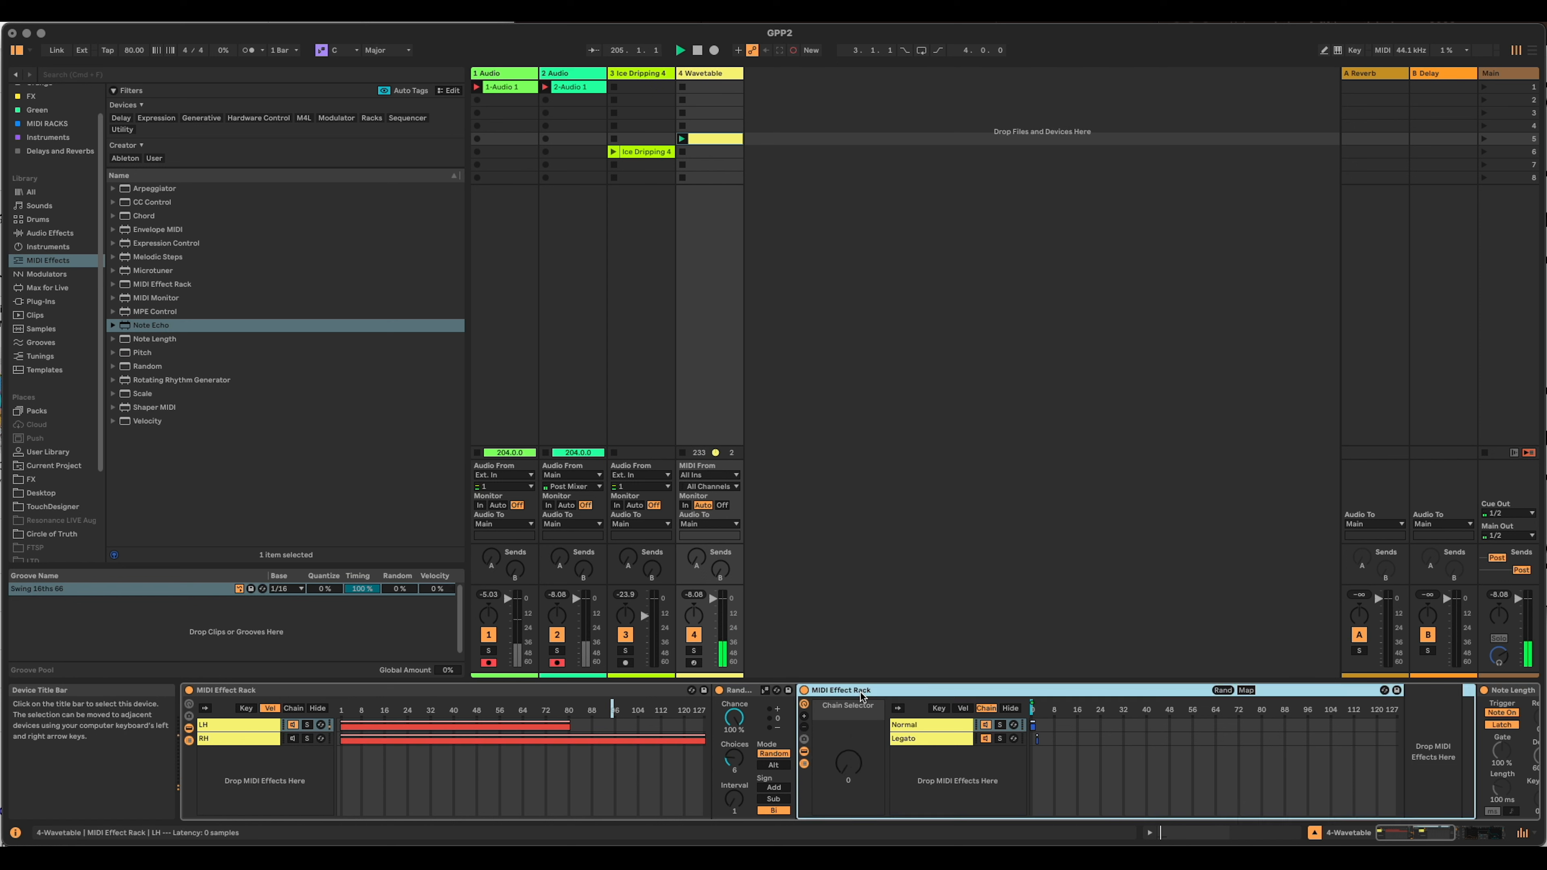
{"action": "key", "text": "super+r"}
{"action": "type", "text": "legato fx"}
{"action": "key", "text": "Return"}
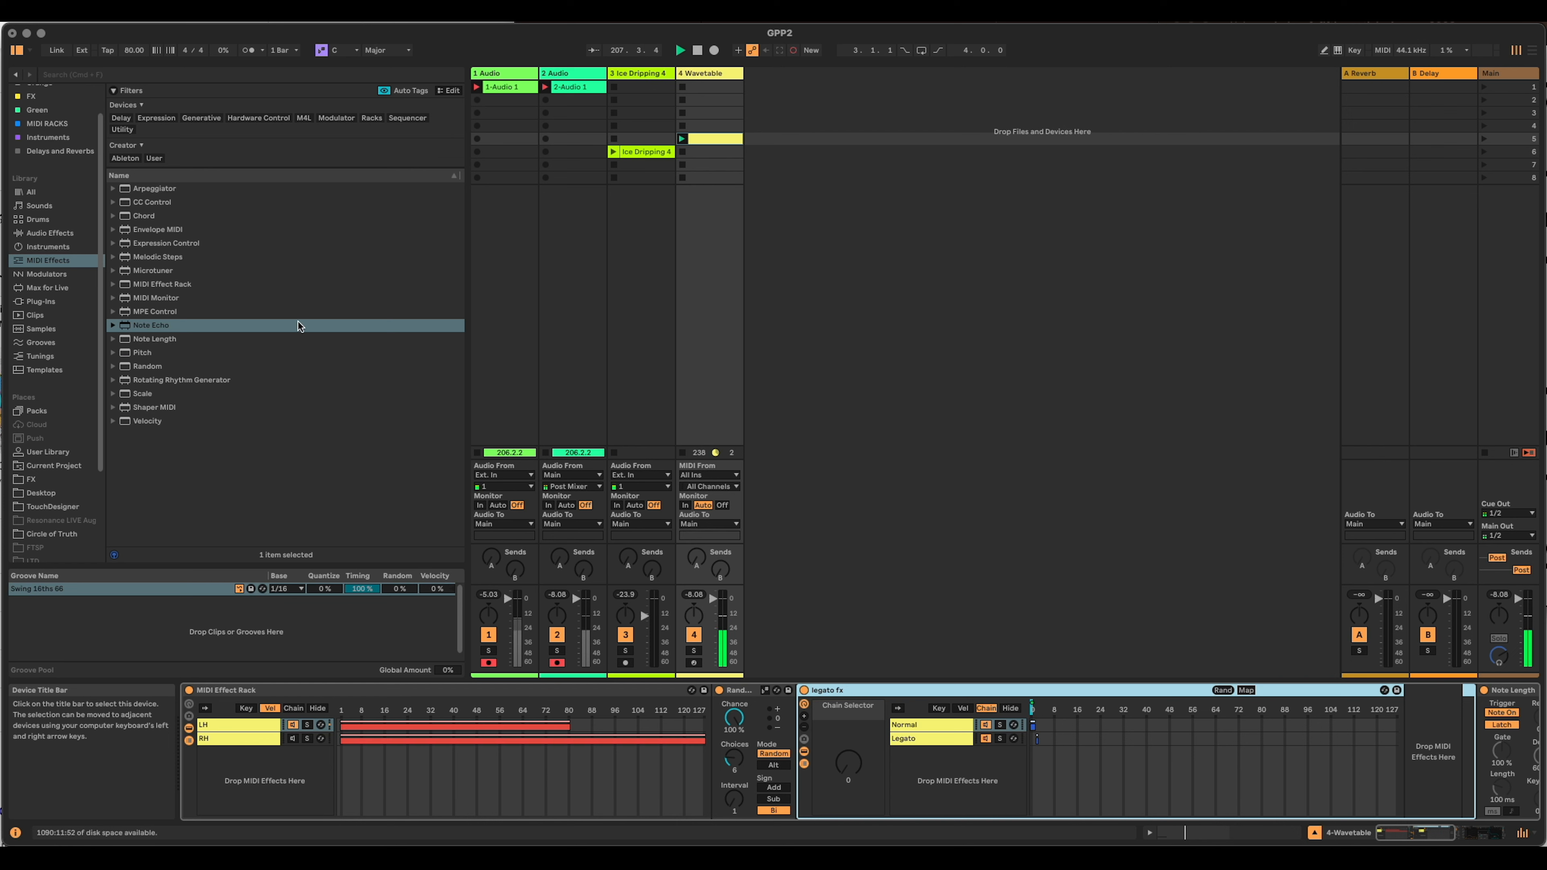
Insert the Expression Control MIDI effect before Random in the LH chain and fold the device.
{"action": "left_click", "coordinate": [49, 137]}
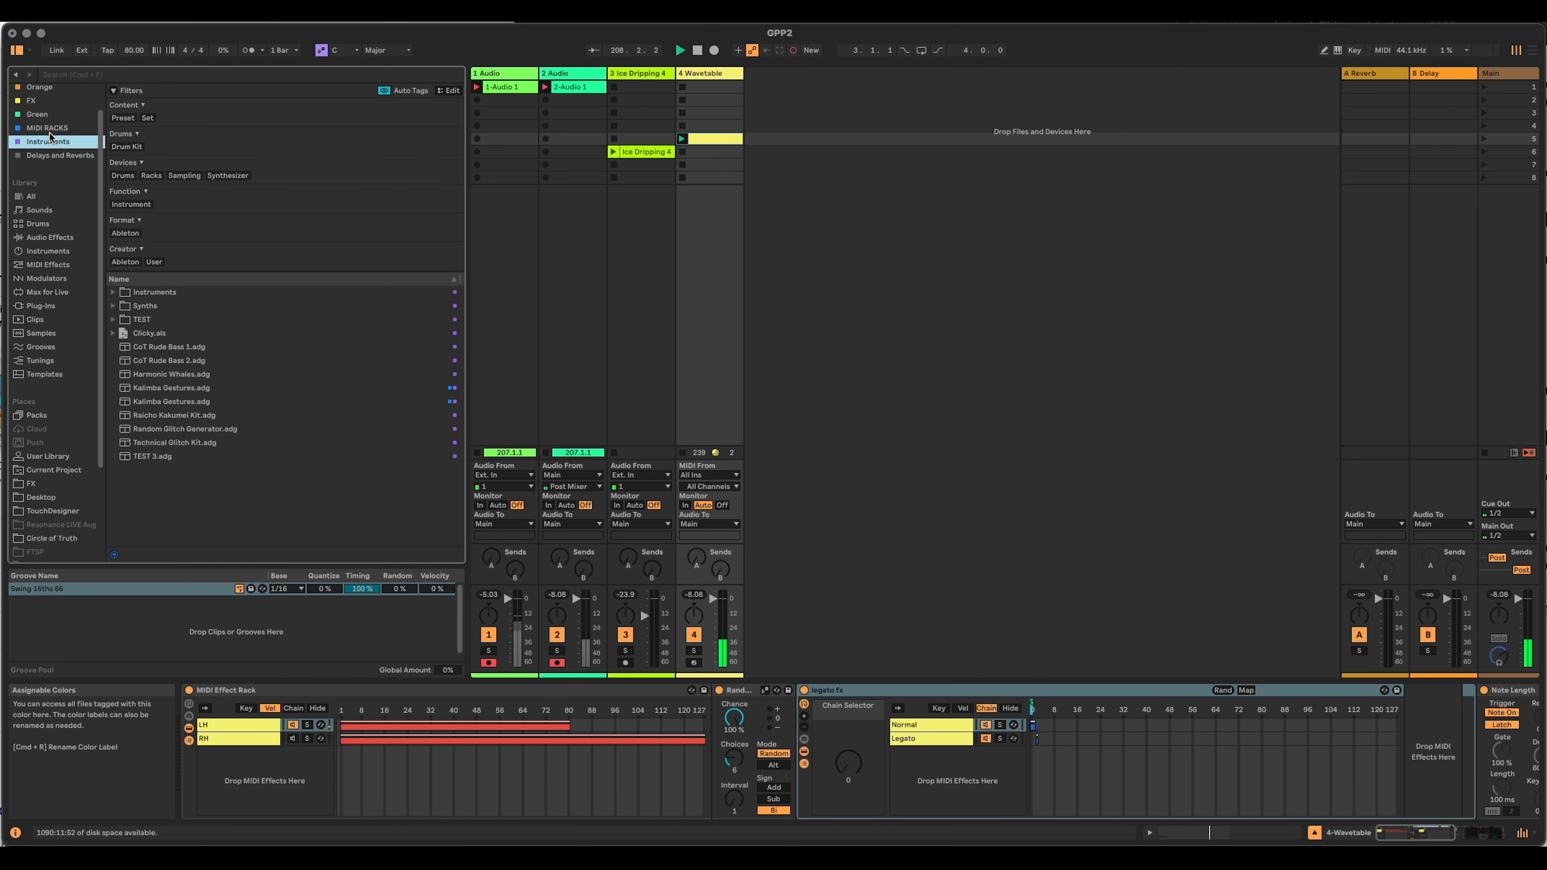
{"action": "scroll", "coordinate": [49, 132], "scroll_direction": "up", "scroll_amount": 2}
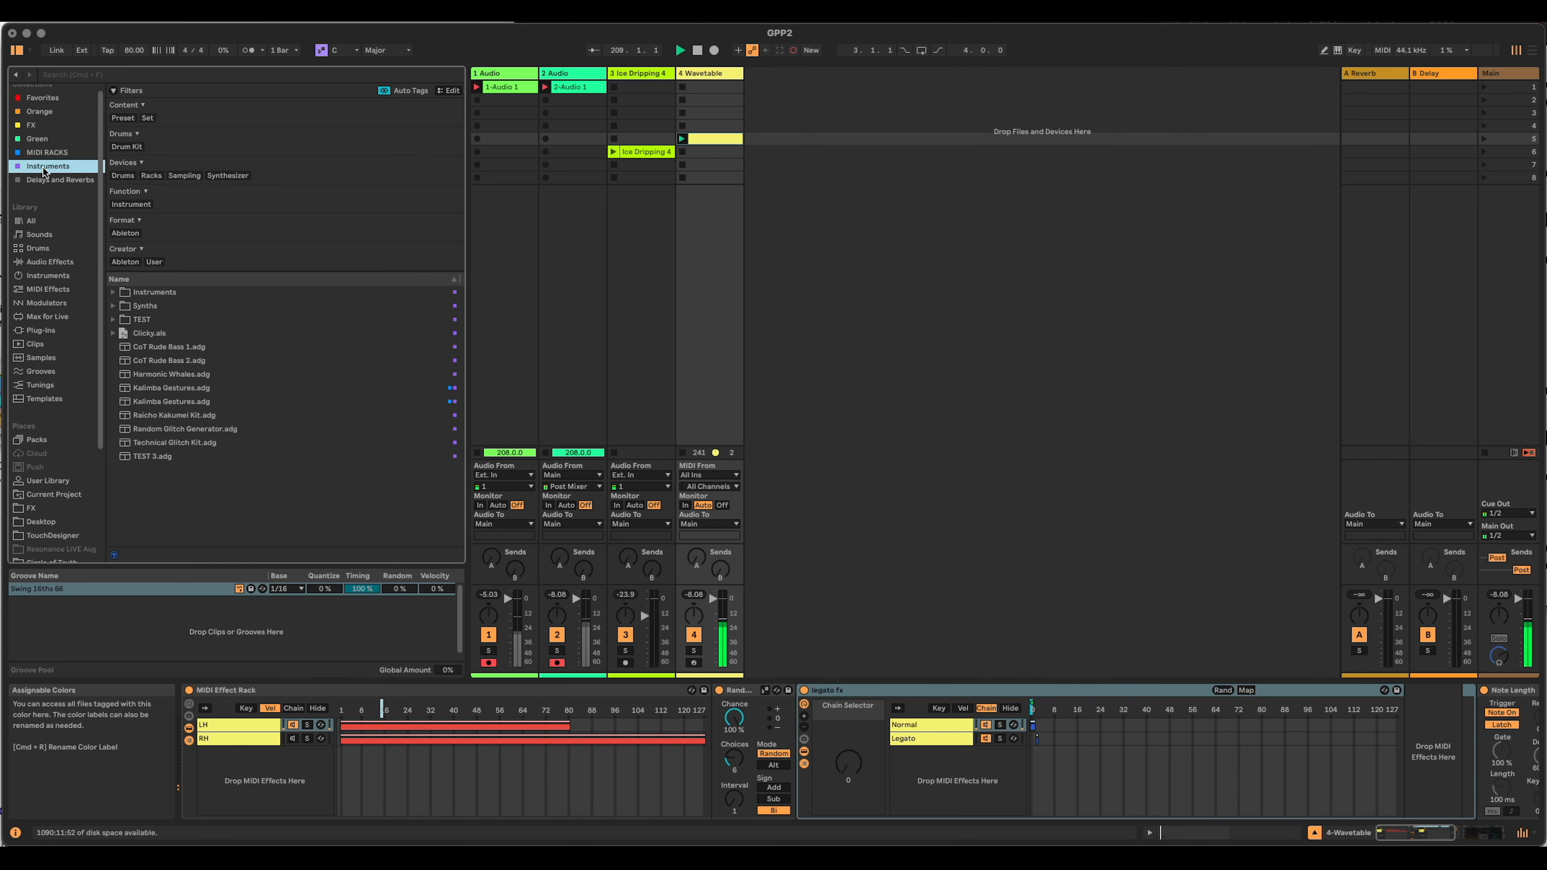
{"action": "left_click", "coordinate": [52, 289]}
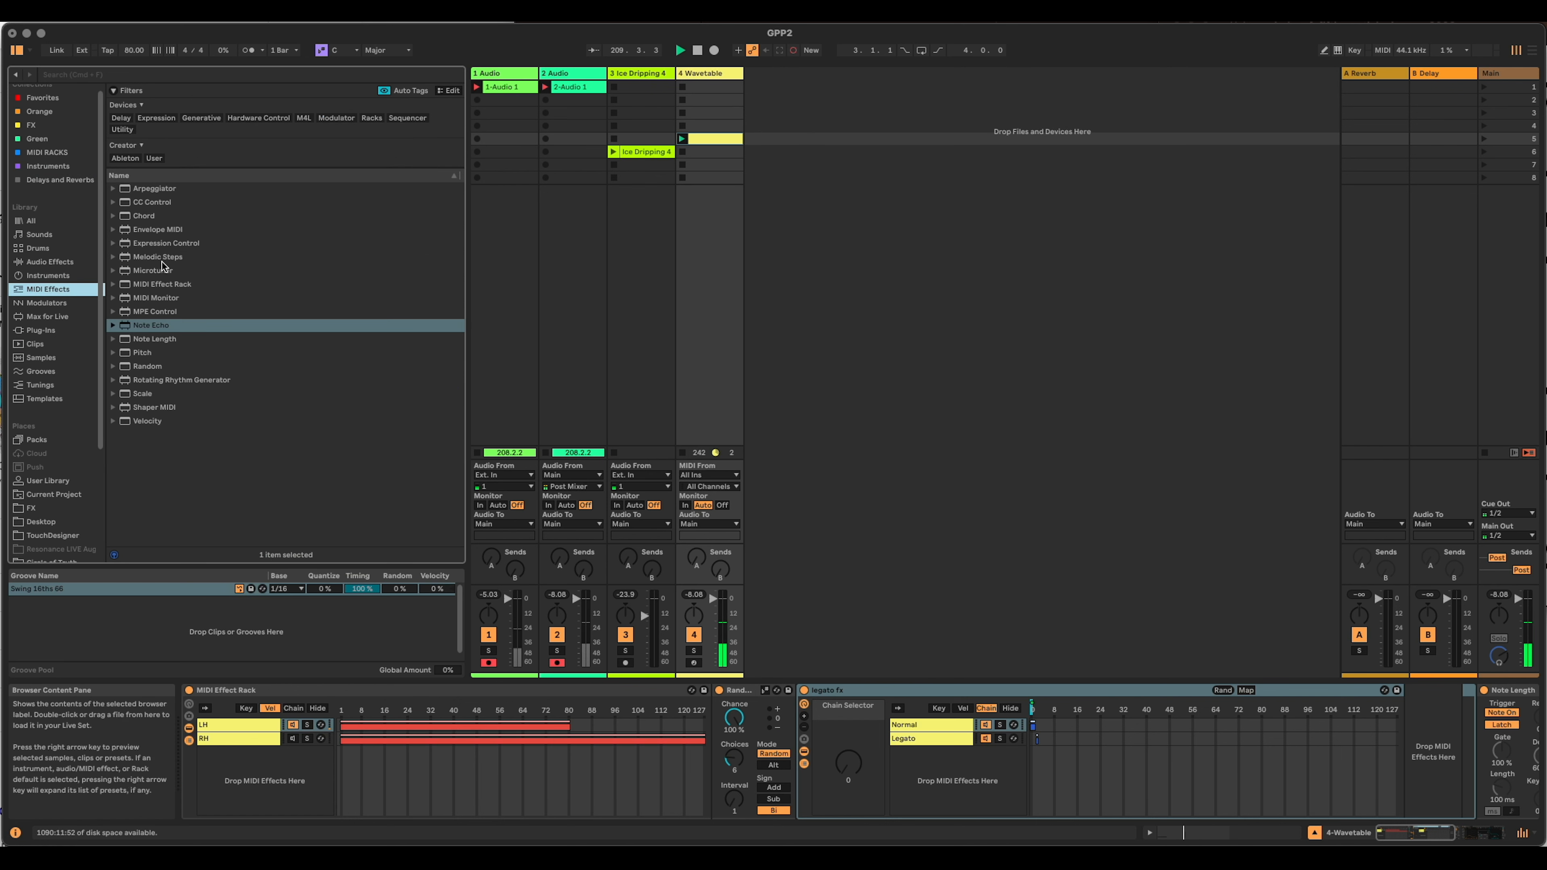
{"action": "left_click_drag", "start_coordinate": [146, 243], "coordinate": [717, 731]}
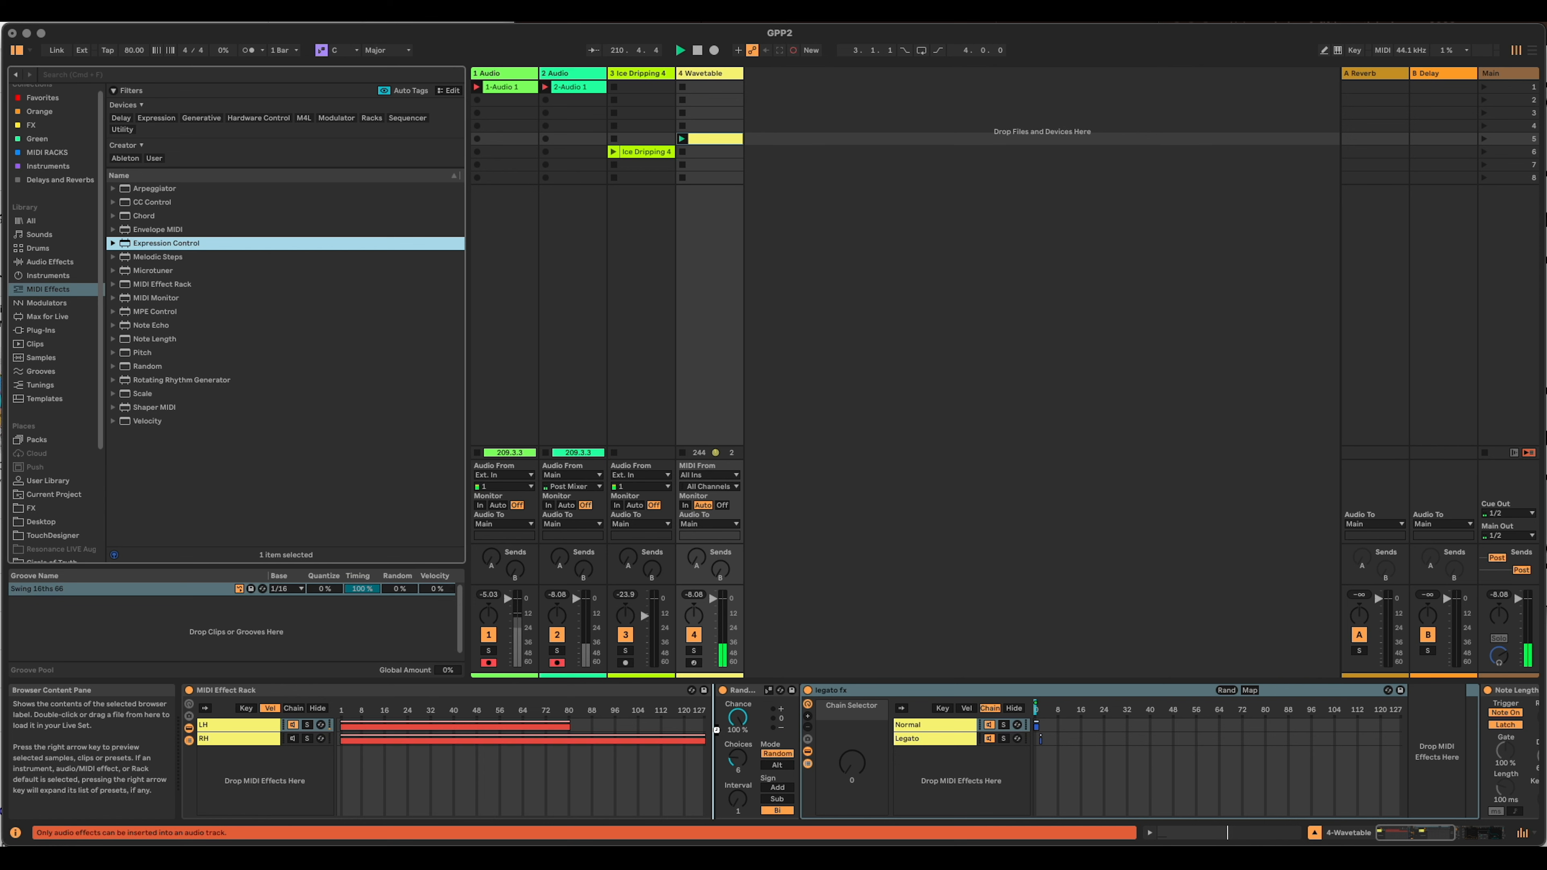
{"action": "double_click", "coordinate": [819, 689]}
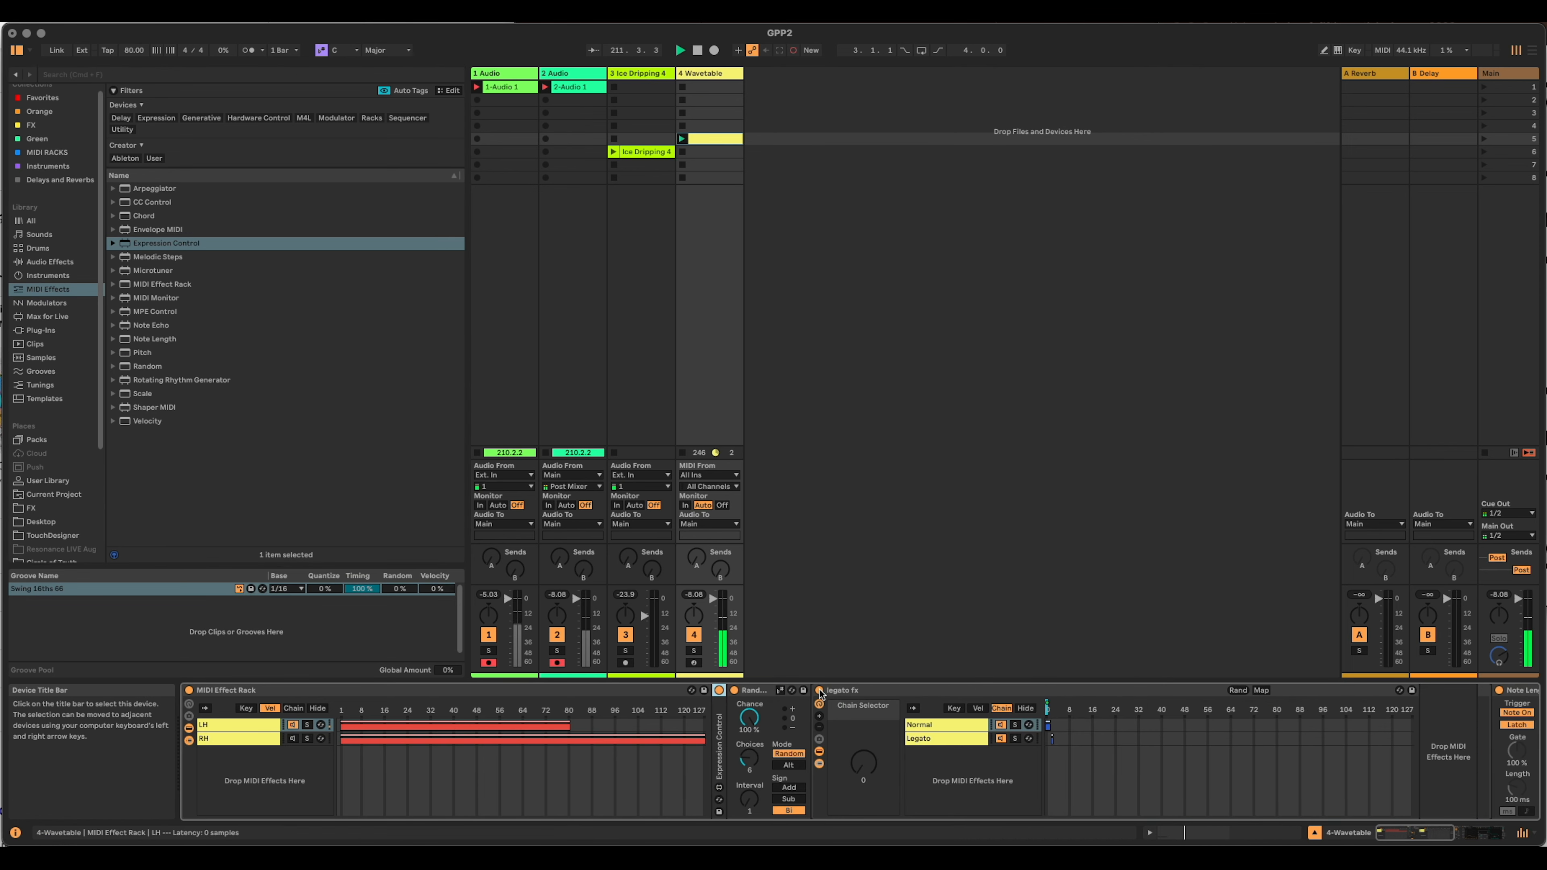
Set Expression Control's first modulation source to Random and map its target to the legato fx rack's Chain Selector macro, with Random folded.
{"action": "double_click", "coordinate": [719, 755]}
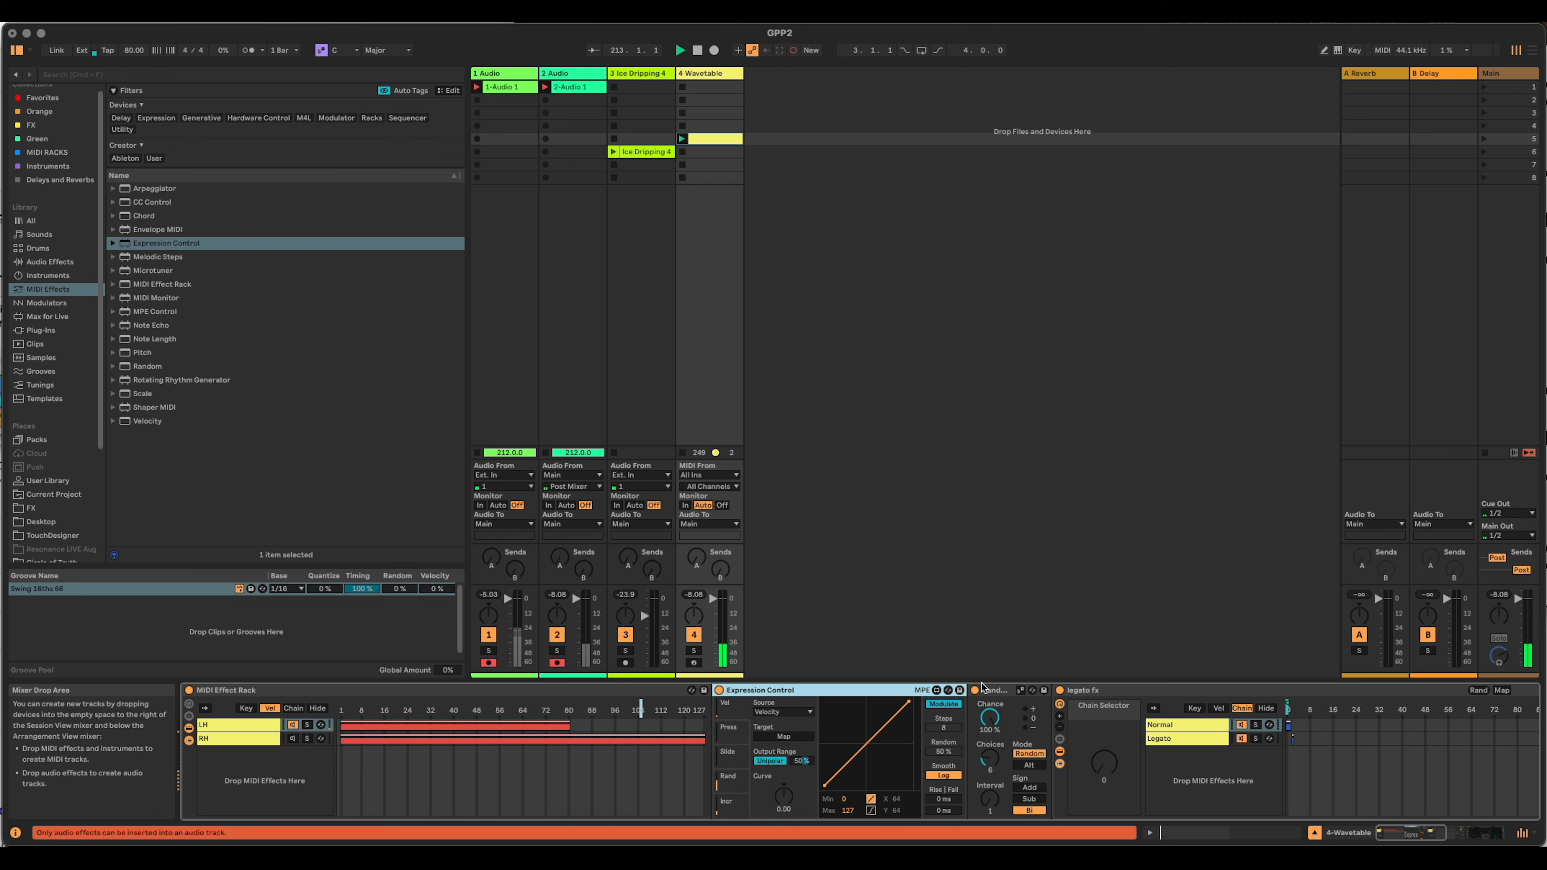
{"action": "double_click", "coordinate": [981, 689]}
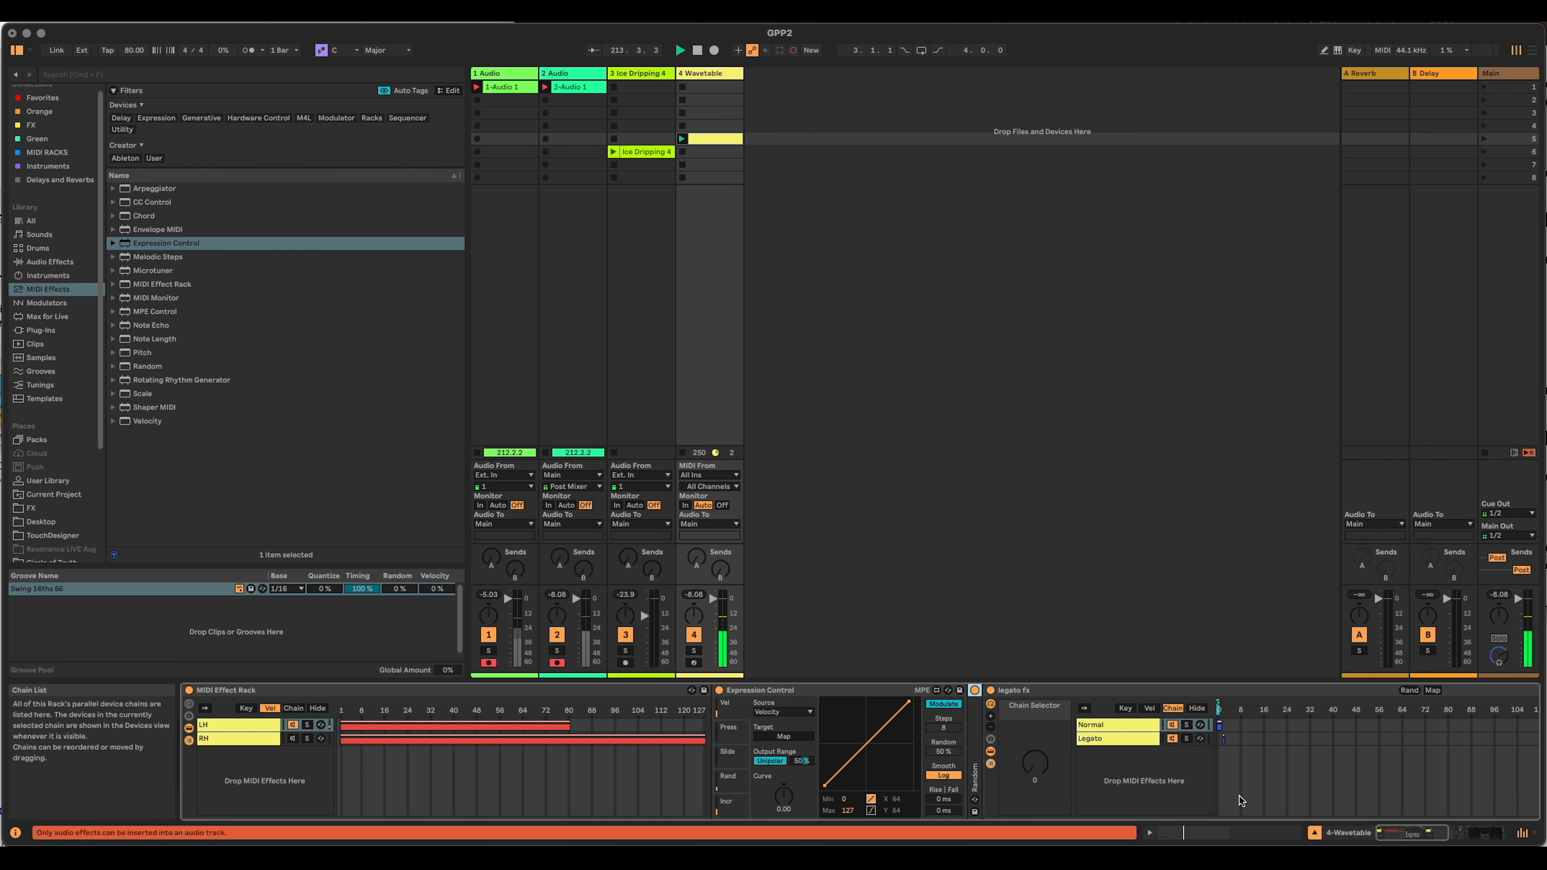
{"action": "left_click", "coordinate": [776, 714]}
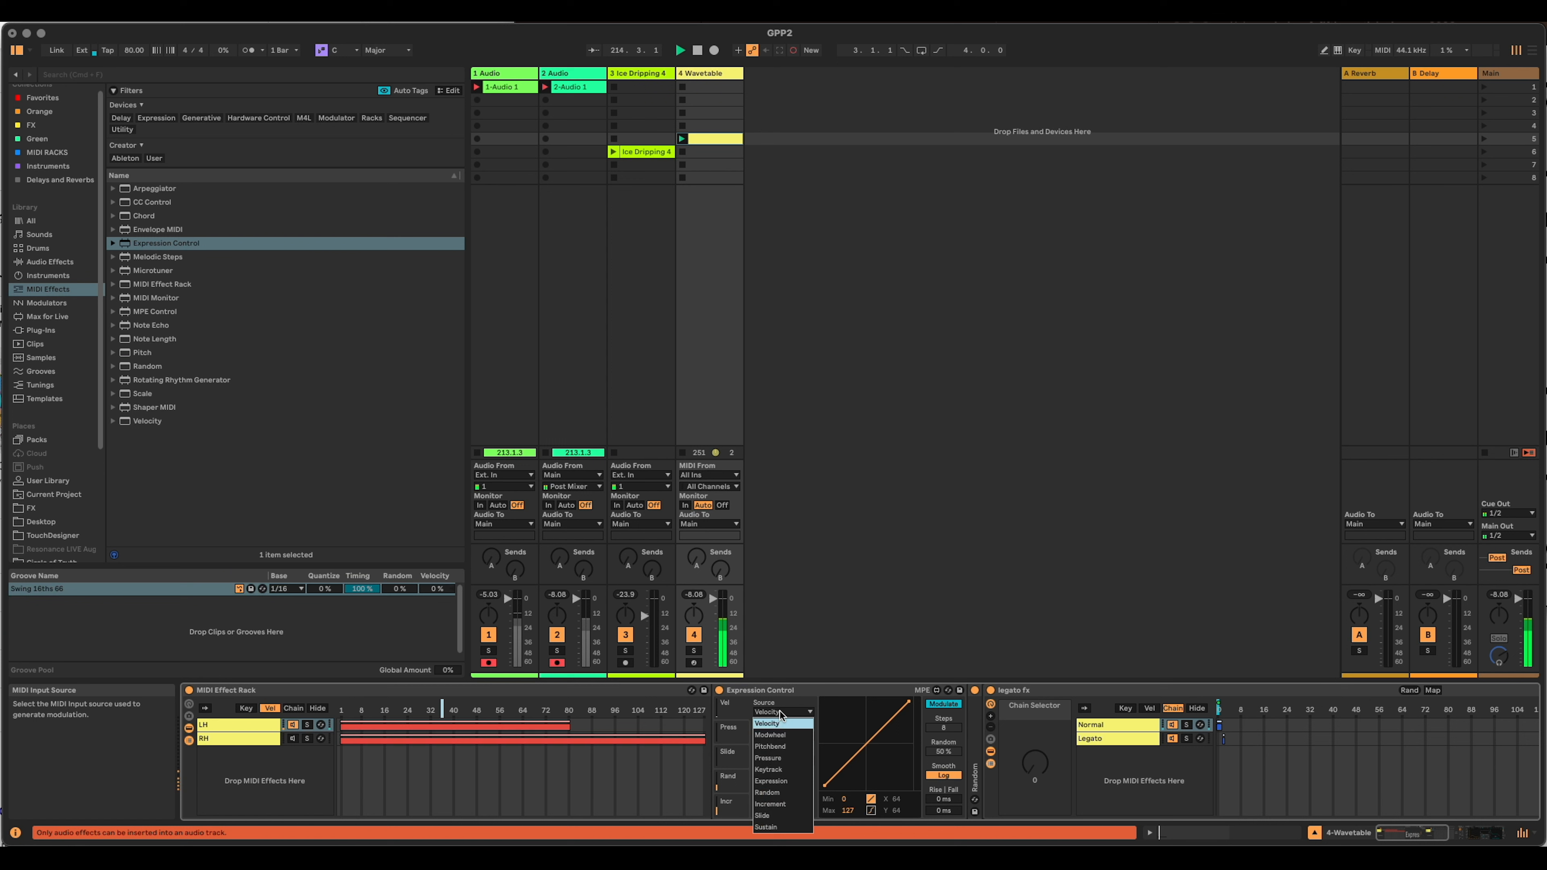
{"action": "left_click", "coordinate": [783, 793]}
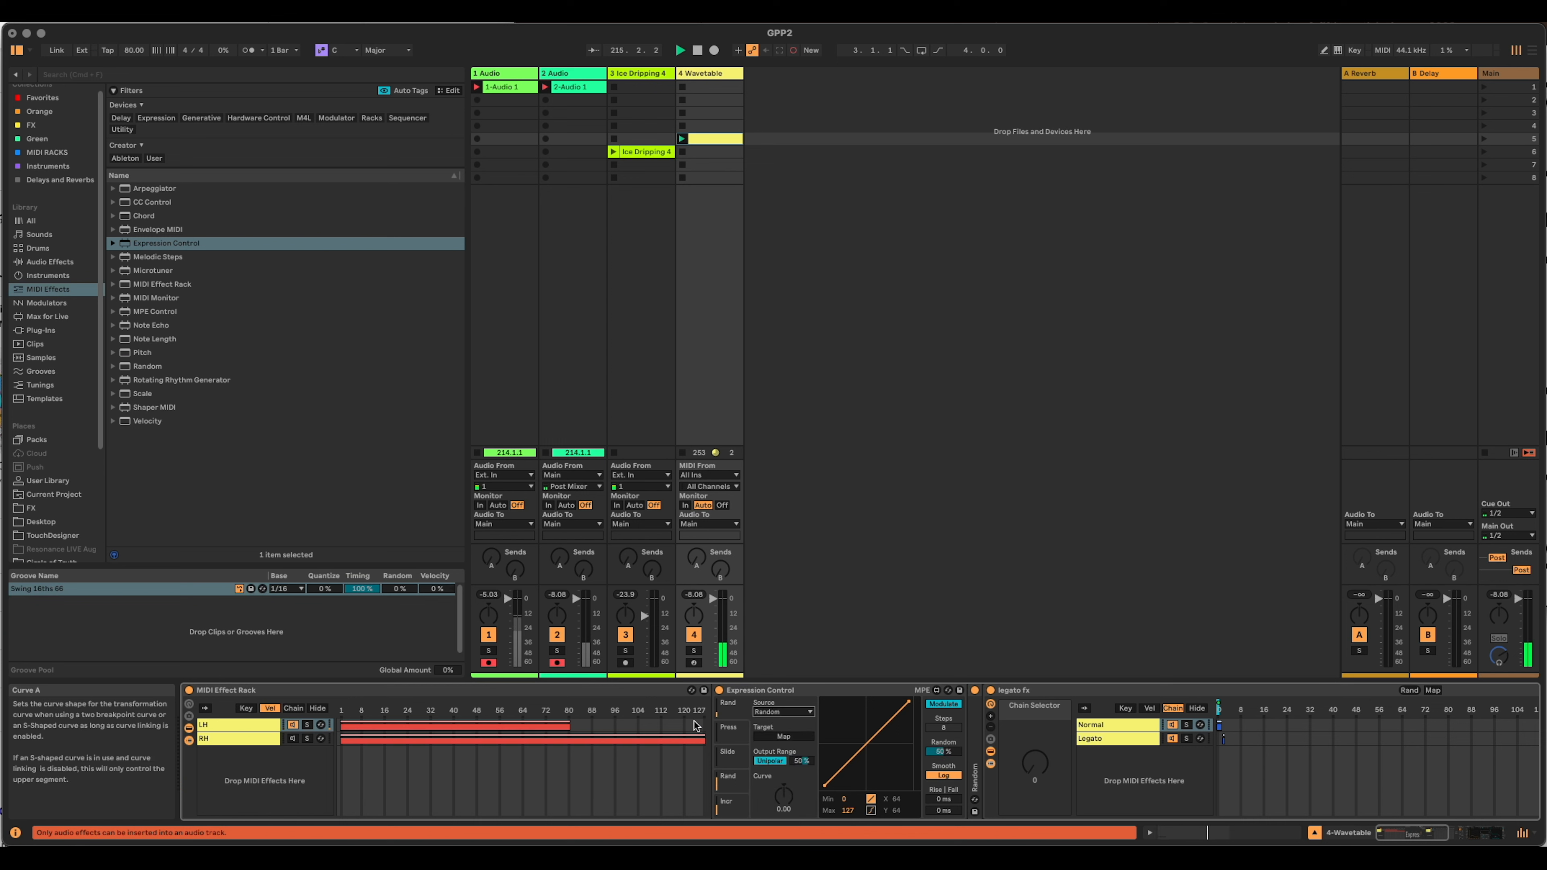
{"action": "left_click", "coordinate": [784, 737]}
{"action": "left_click", "coordinate": [1040, 758]}
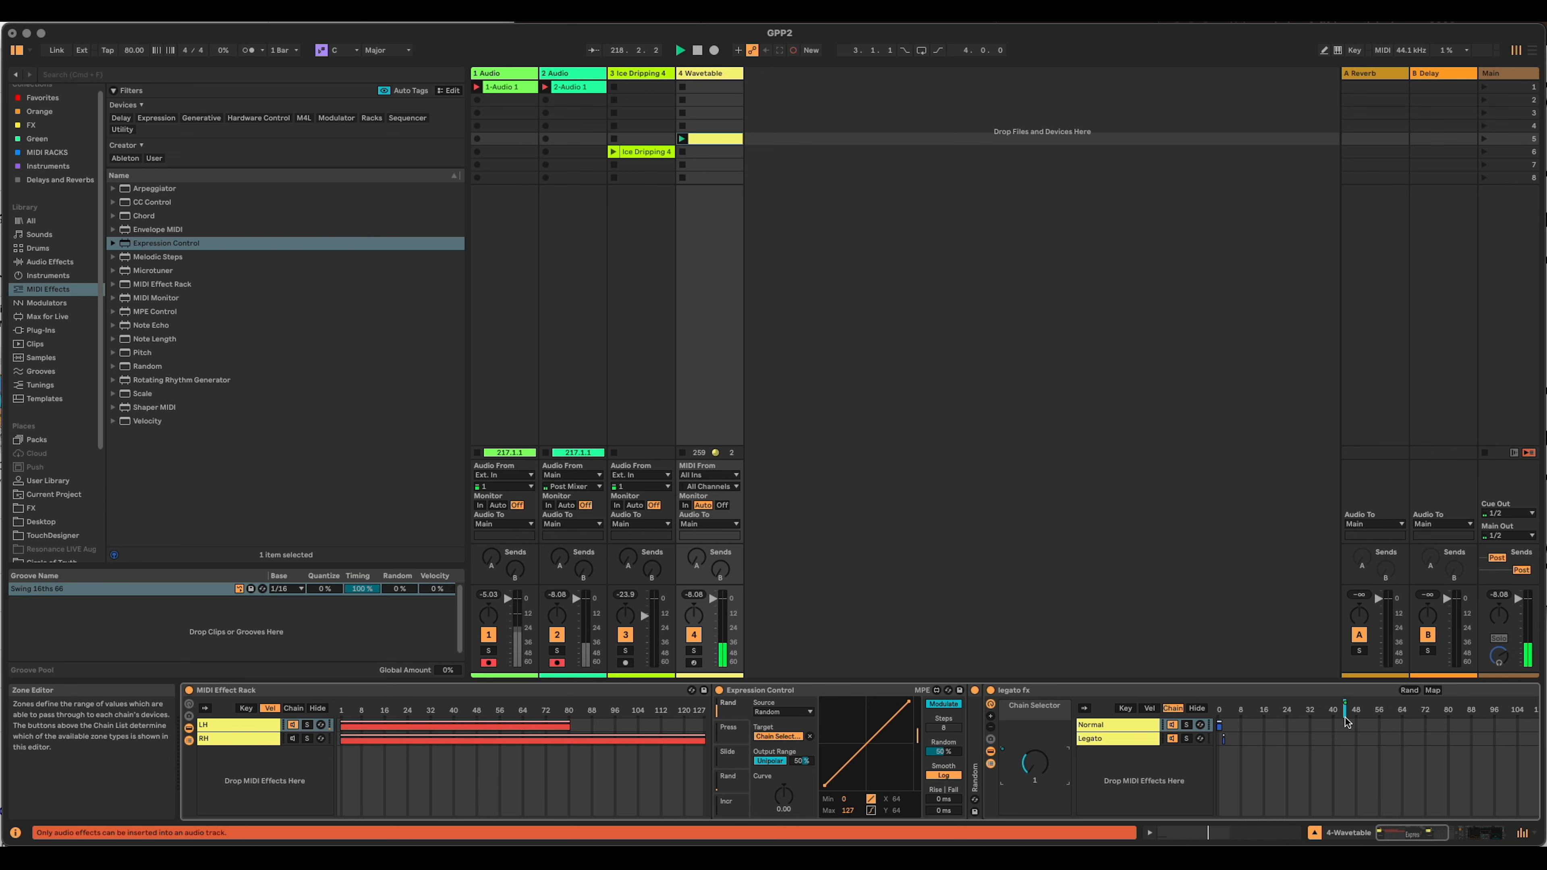
Limit the Chain Selector macro's mapping maximum to the two-chain range and raise Expression Control's Random amount to 100%.
{"action": "left_click", "coordinate": [1433, 691]}
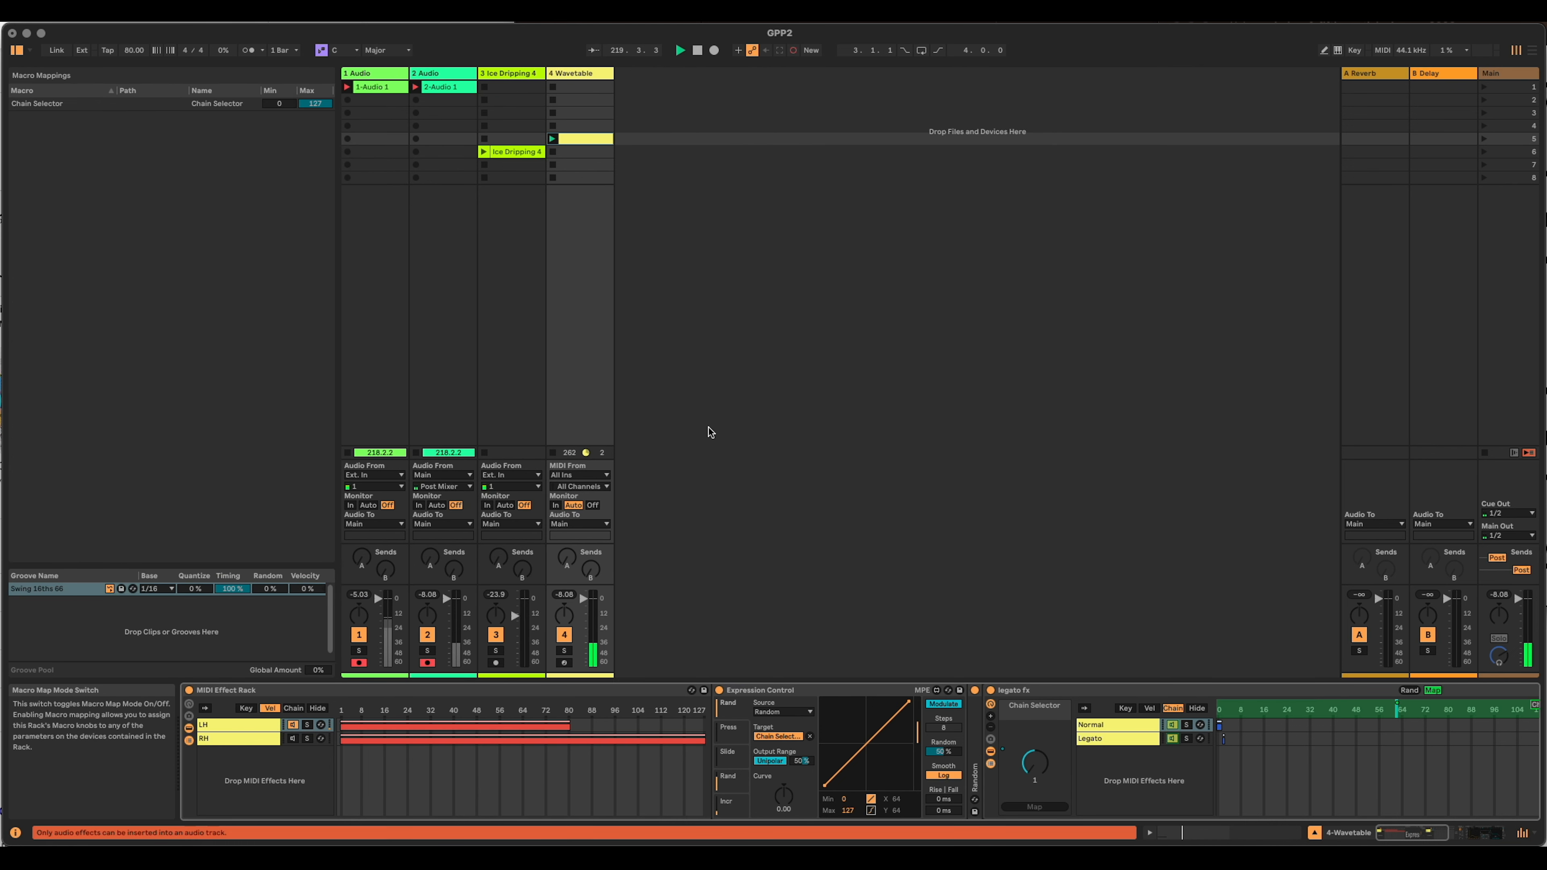
{"action": "left_click", "coordinate": [321, 106]}
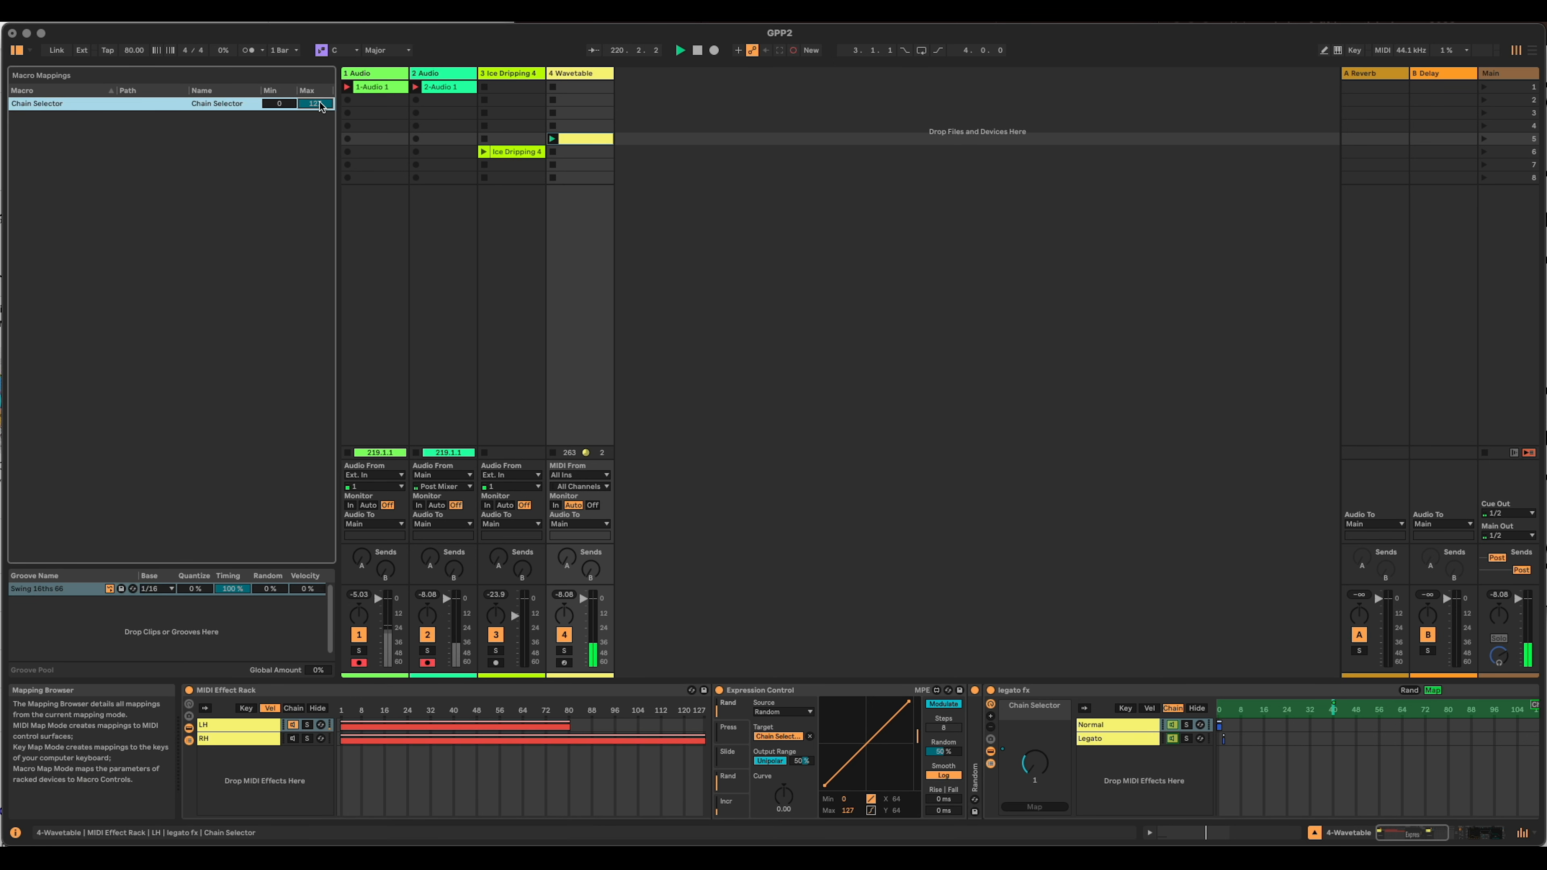
{"action": "key", "text": "Escape"}
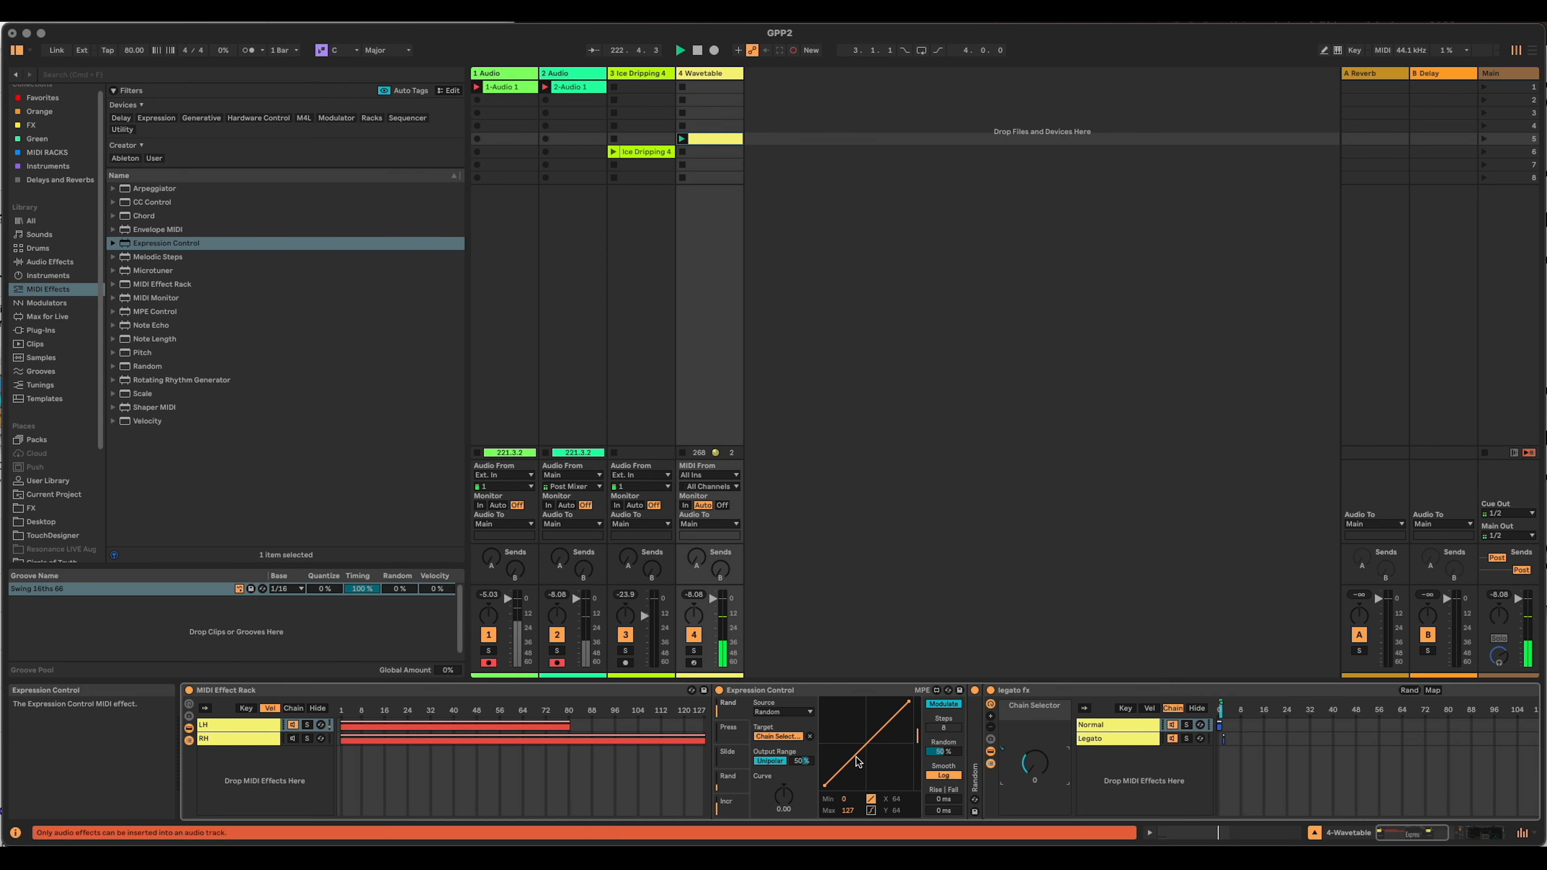
{"action": "left_click_drag", "start_coordinate": [943, 751], "coordinate": [943, 722]}
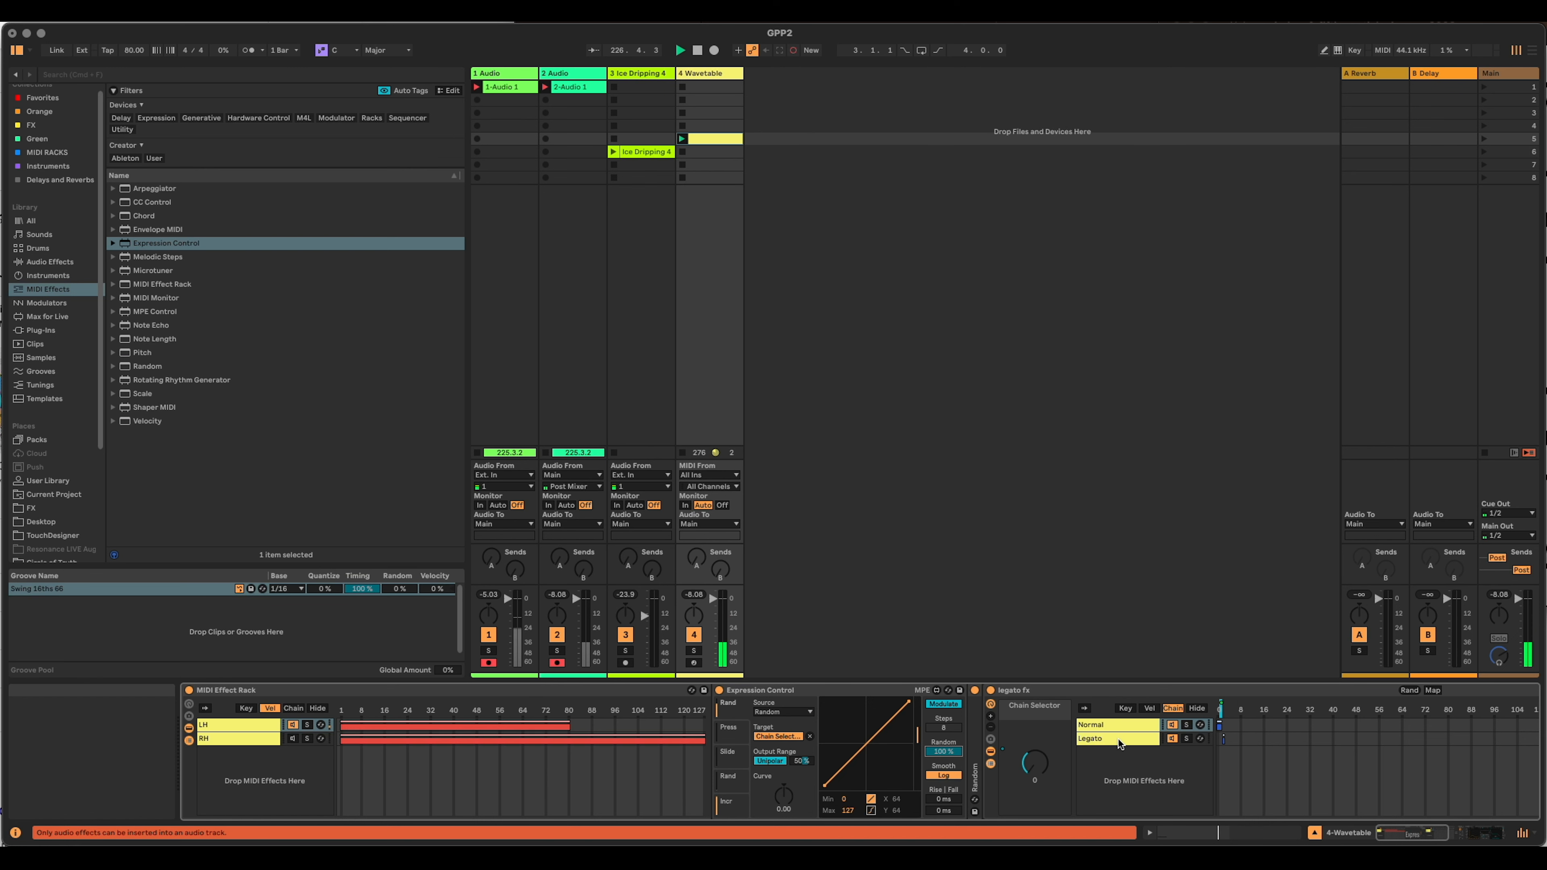
Insert a Random MIDI effect after Note Echo in the Legato chain, with Chance 100%, Choices 1, Interval 2 and Sign Bi.
{"action": "left_click", "coordinate": [1389, 832]}
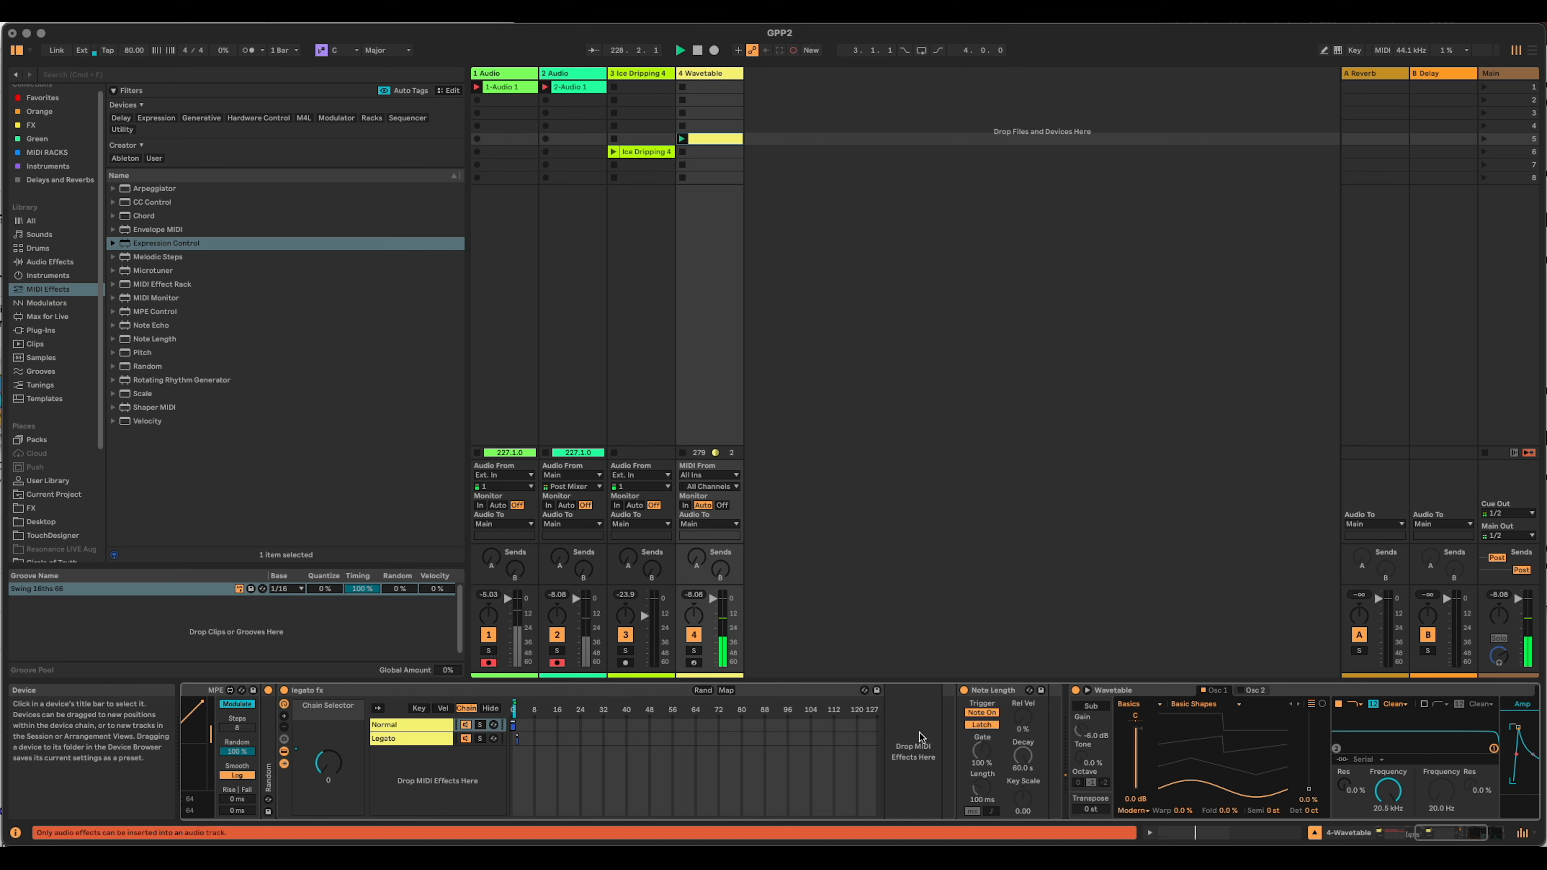
{"action": "left_click", "coordinate": [414, 738]}
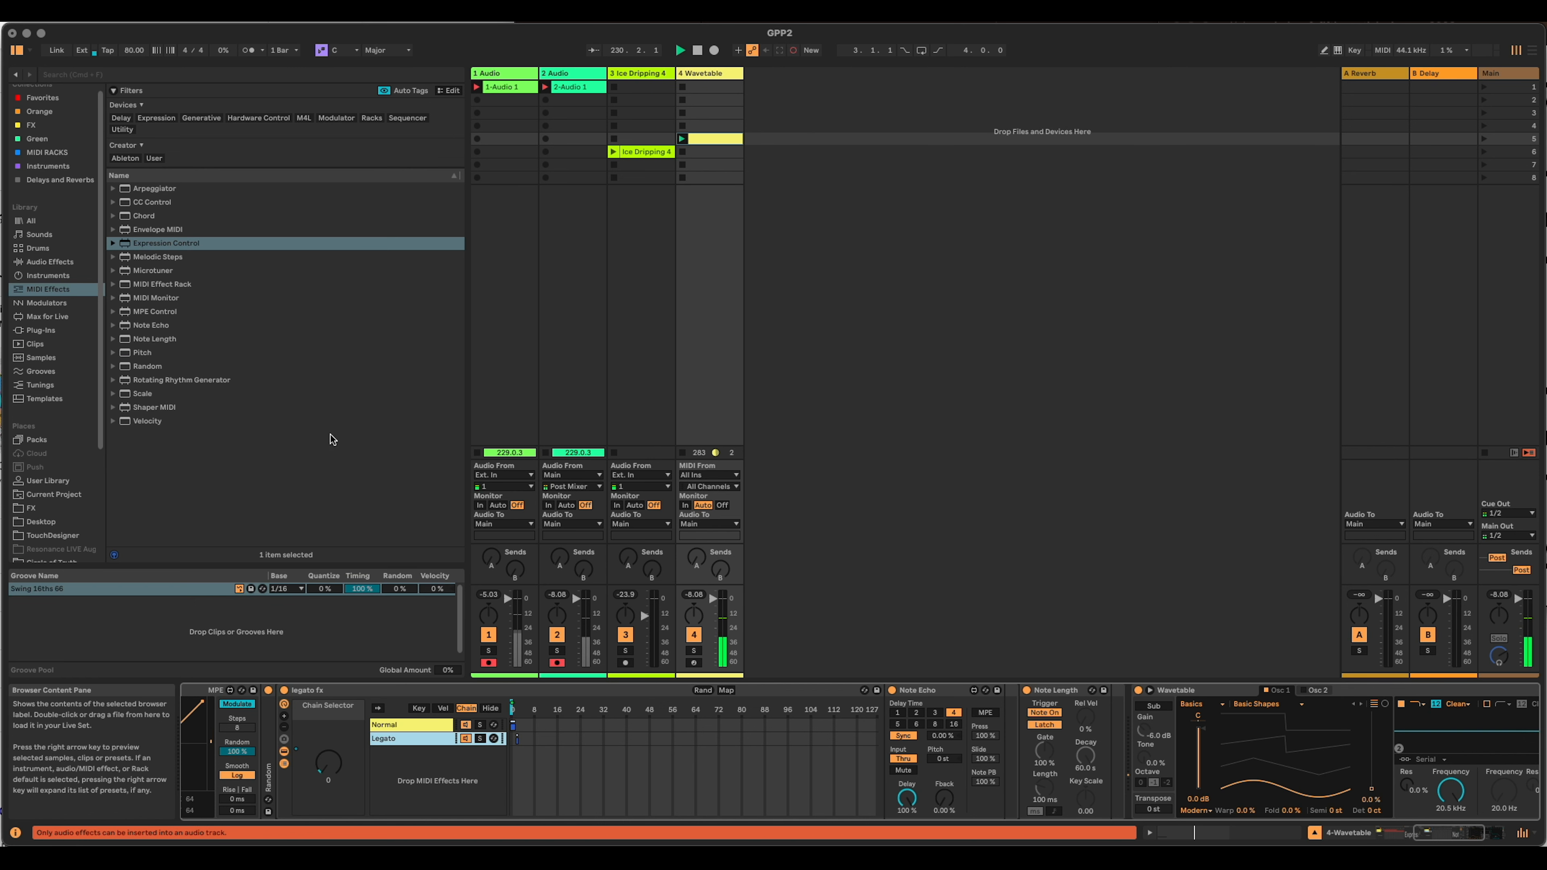
{"action": "mouse_move", "coordinate": [146, 372]}
{"action": "left_mouse_down"}
{"action": "mouse_move", "coordinate": [304, 390]}
{"action": "mouse_move", "coordinate": [976, 650]}
{"action": "mouse_move", "coordinate": [1004, 737]}
{"action": "left_mouse_up"}
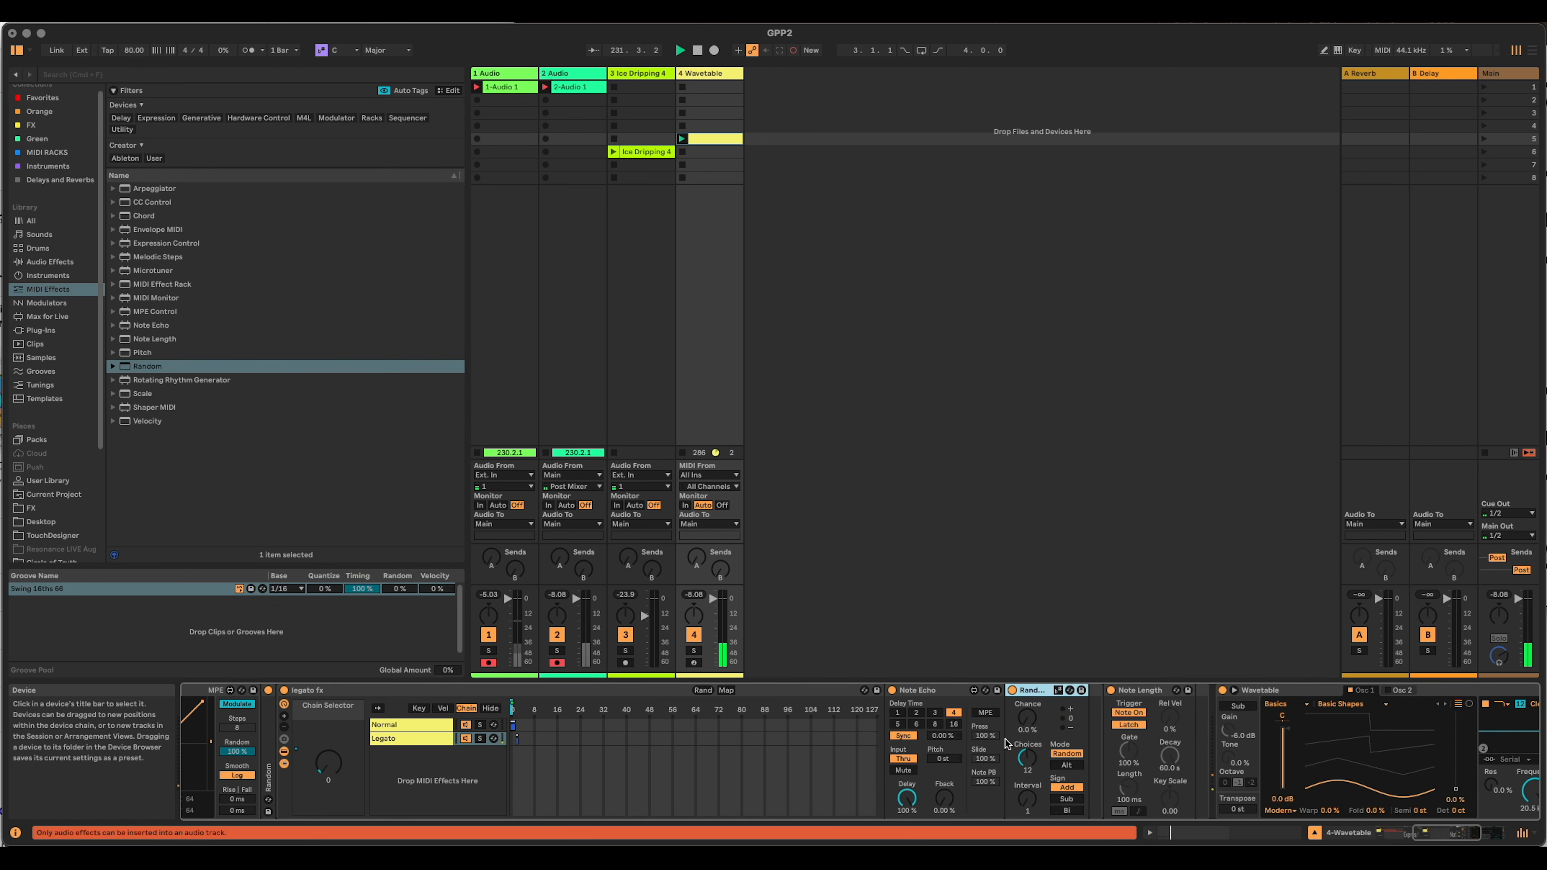
{"action": "left_click", "coordinate": [1032, 793]}
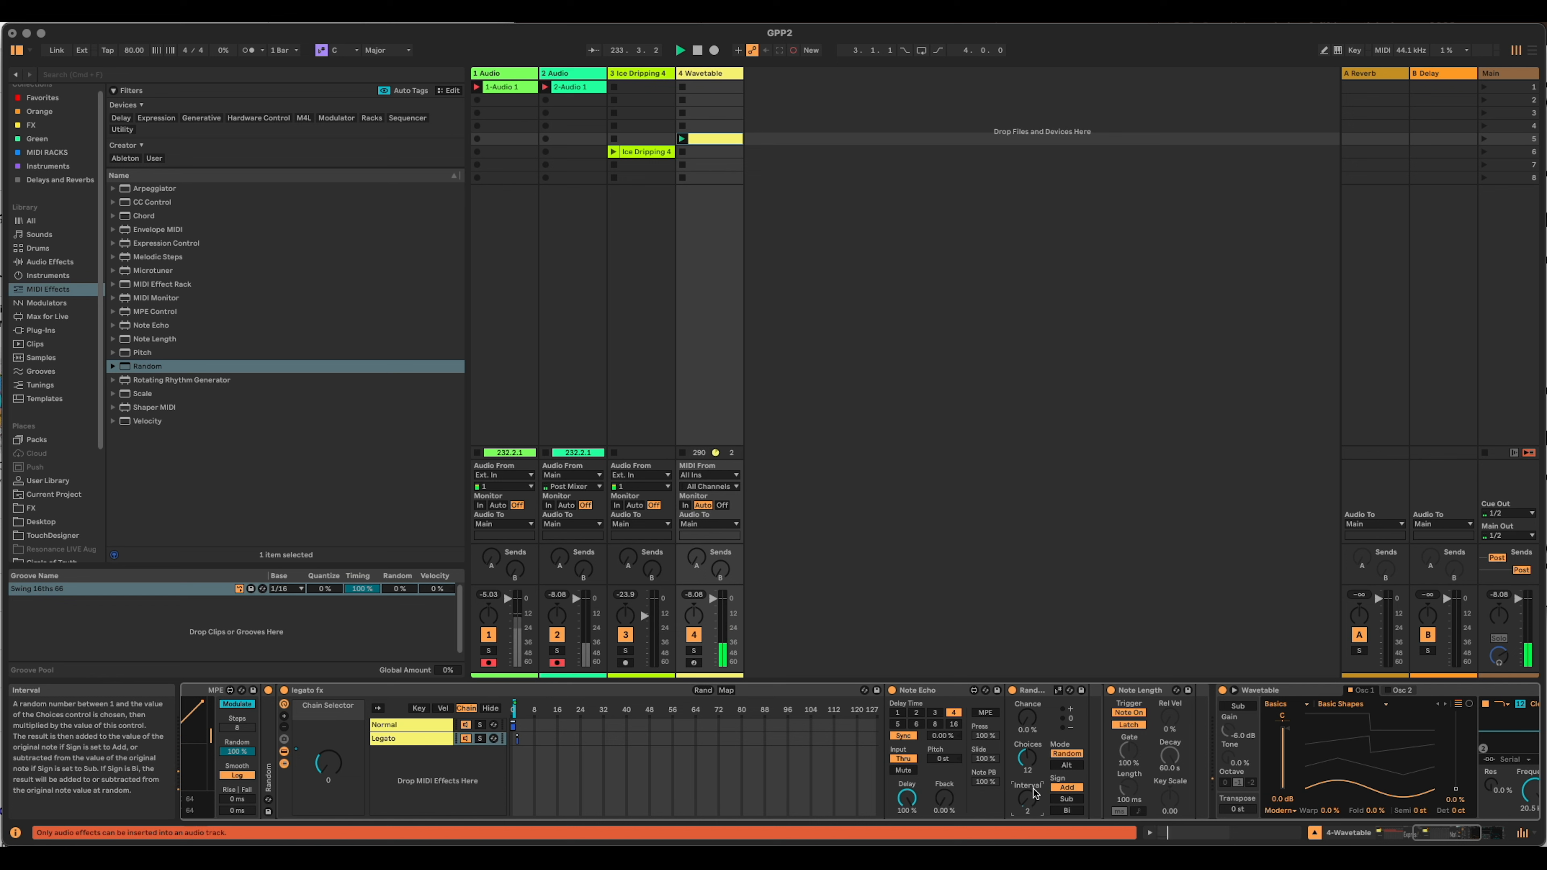
{"action": "left_click_drag", "start_coordinate": [1027, 757], "coordinate": [1027, 783]}
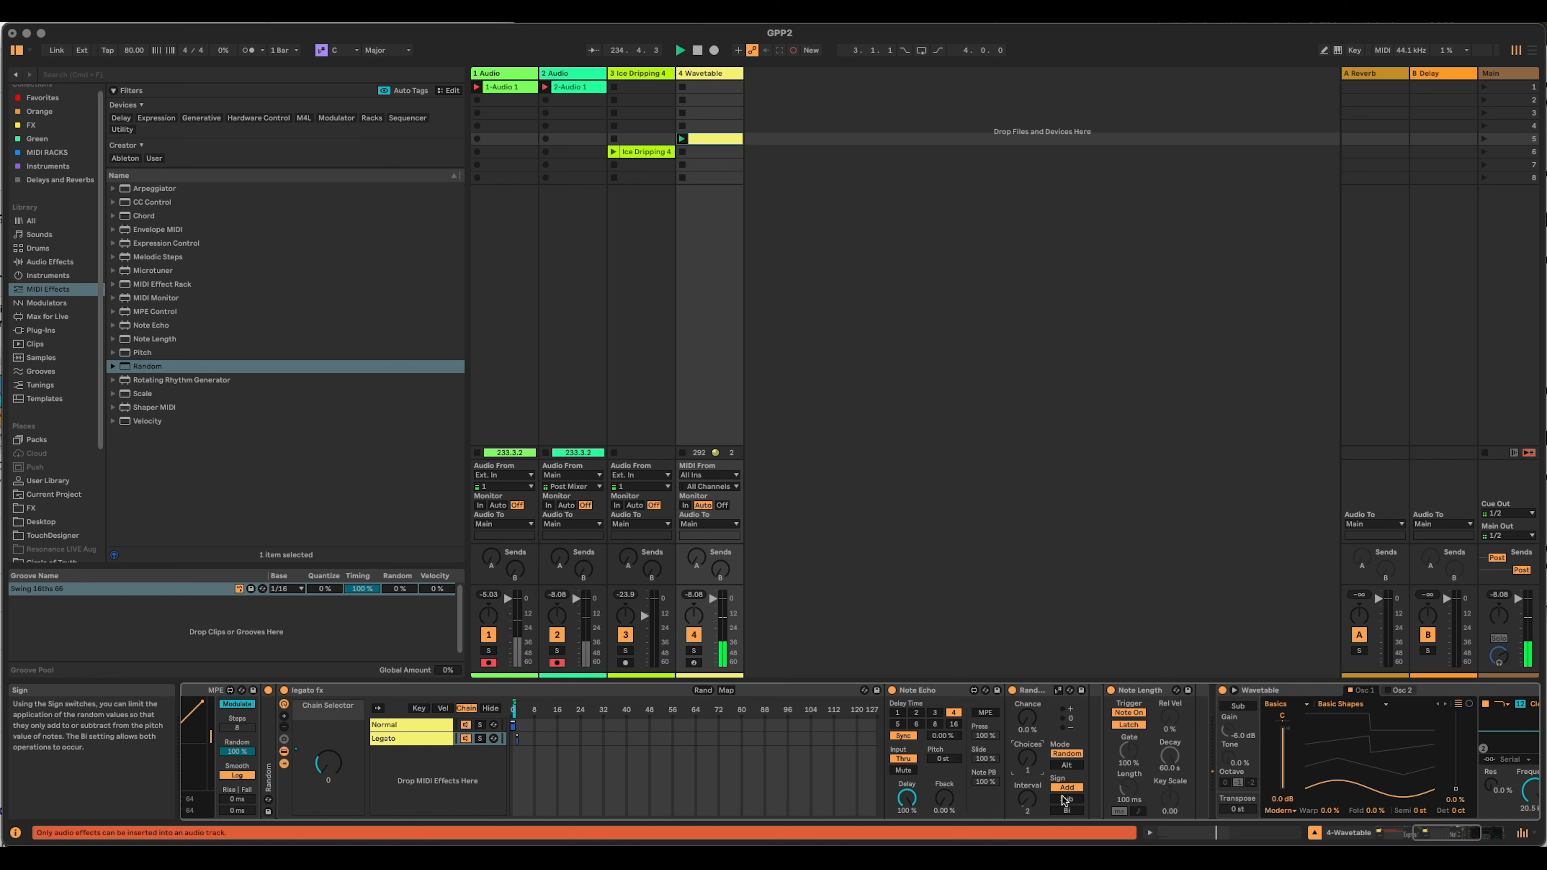
{"action": "left_click", "coordinate": [1067, 810]}
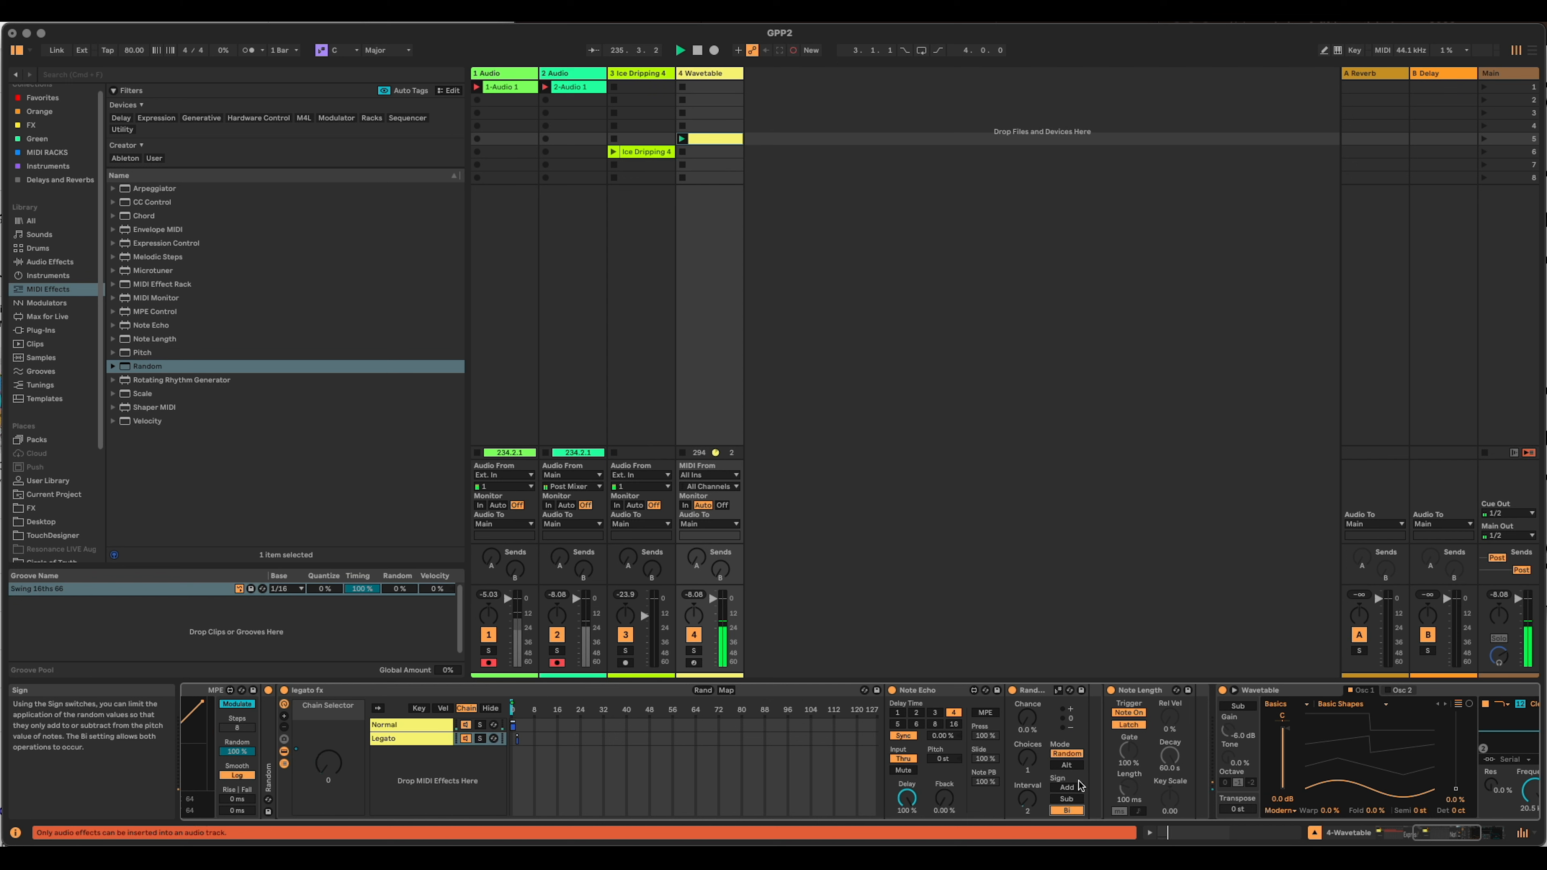
{"action": "left_click_drag", "start_coordinate": [1027, 718], "coordinate": [1027, 677]}
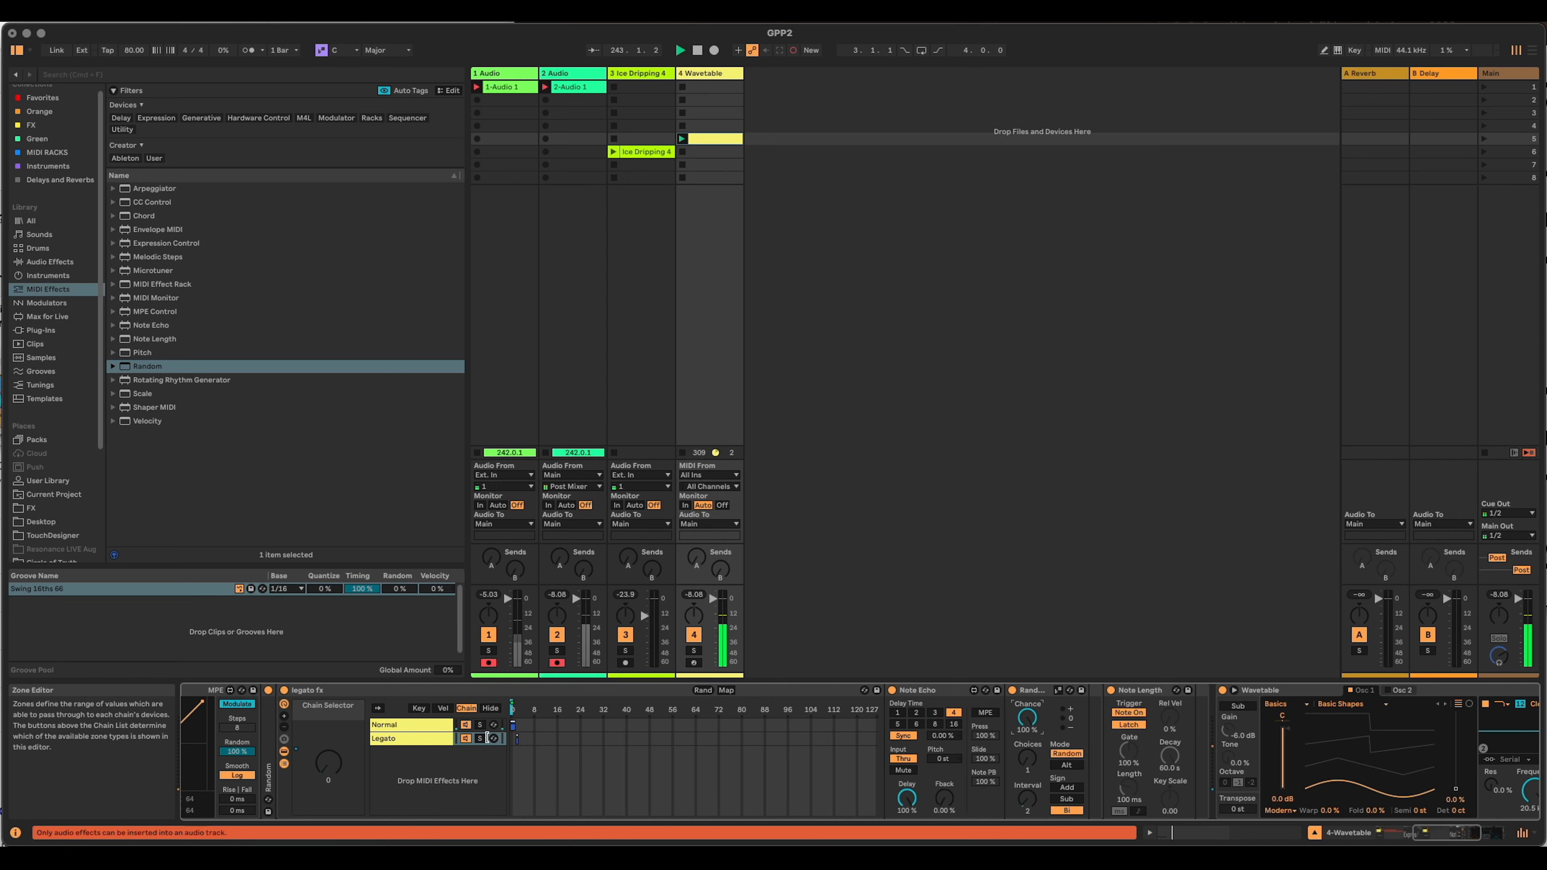
Isolate the Legato chain by deactivating Normal, and compare the Alt and Random modes of Legato's Random device.
{"action": "left_click", "coordinate": [516, 739]}
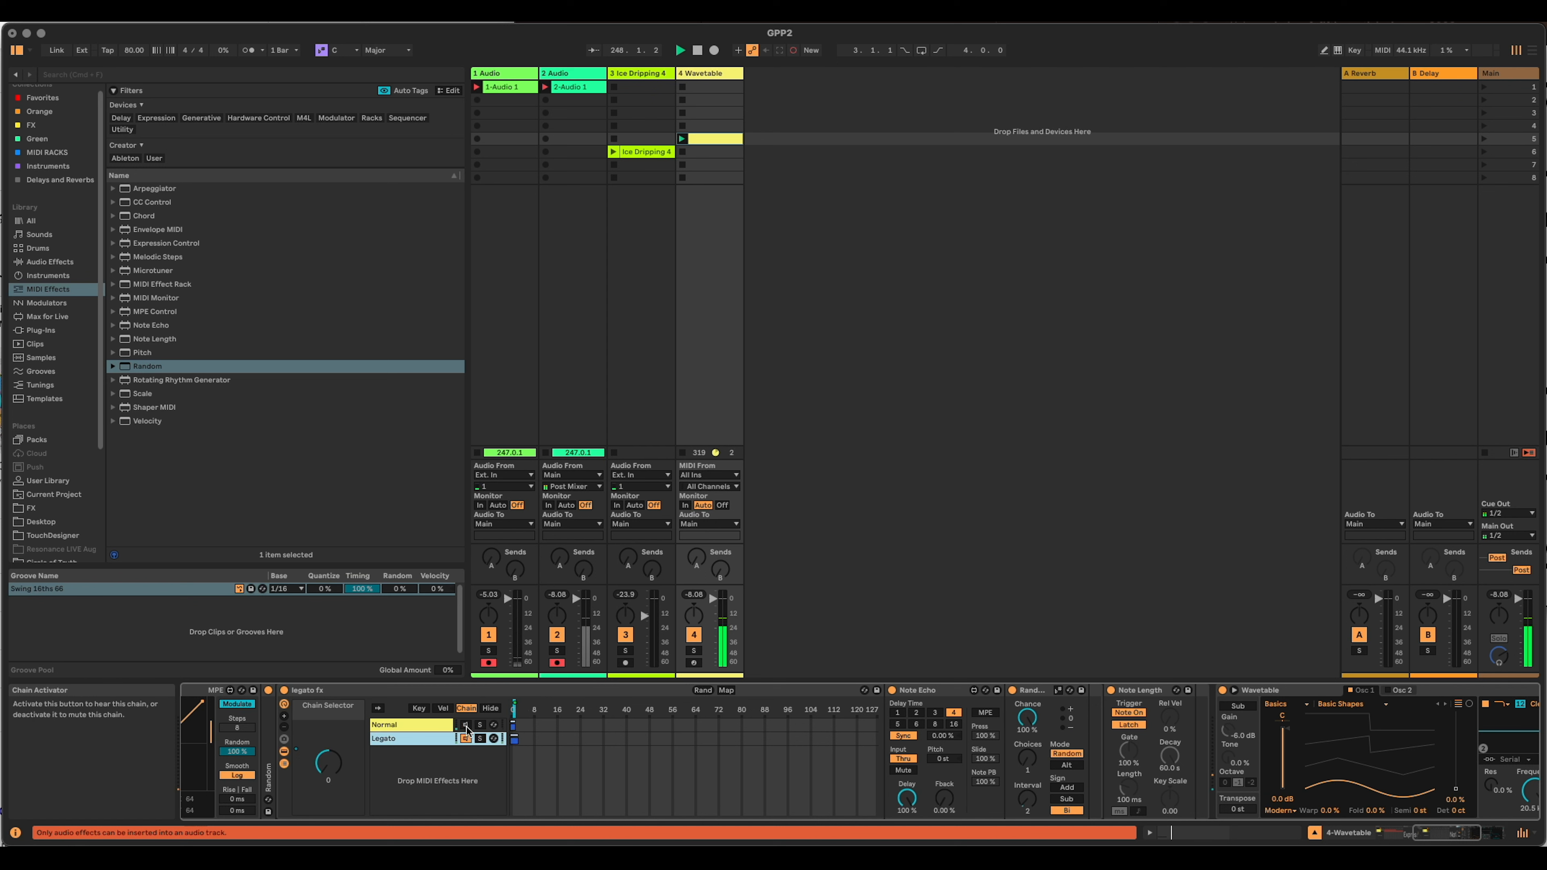
{"action": "left_click", "coordinate": [1076, 770]}
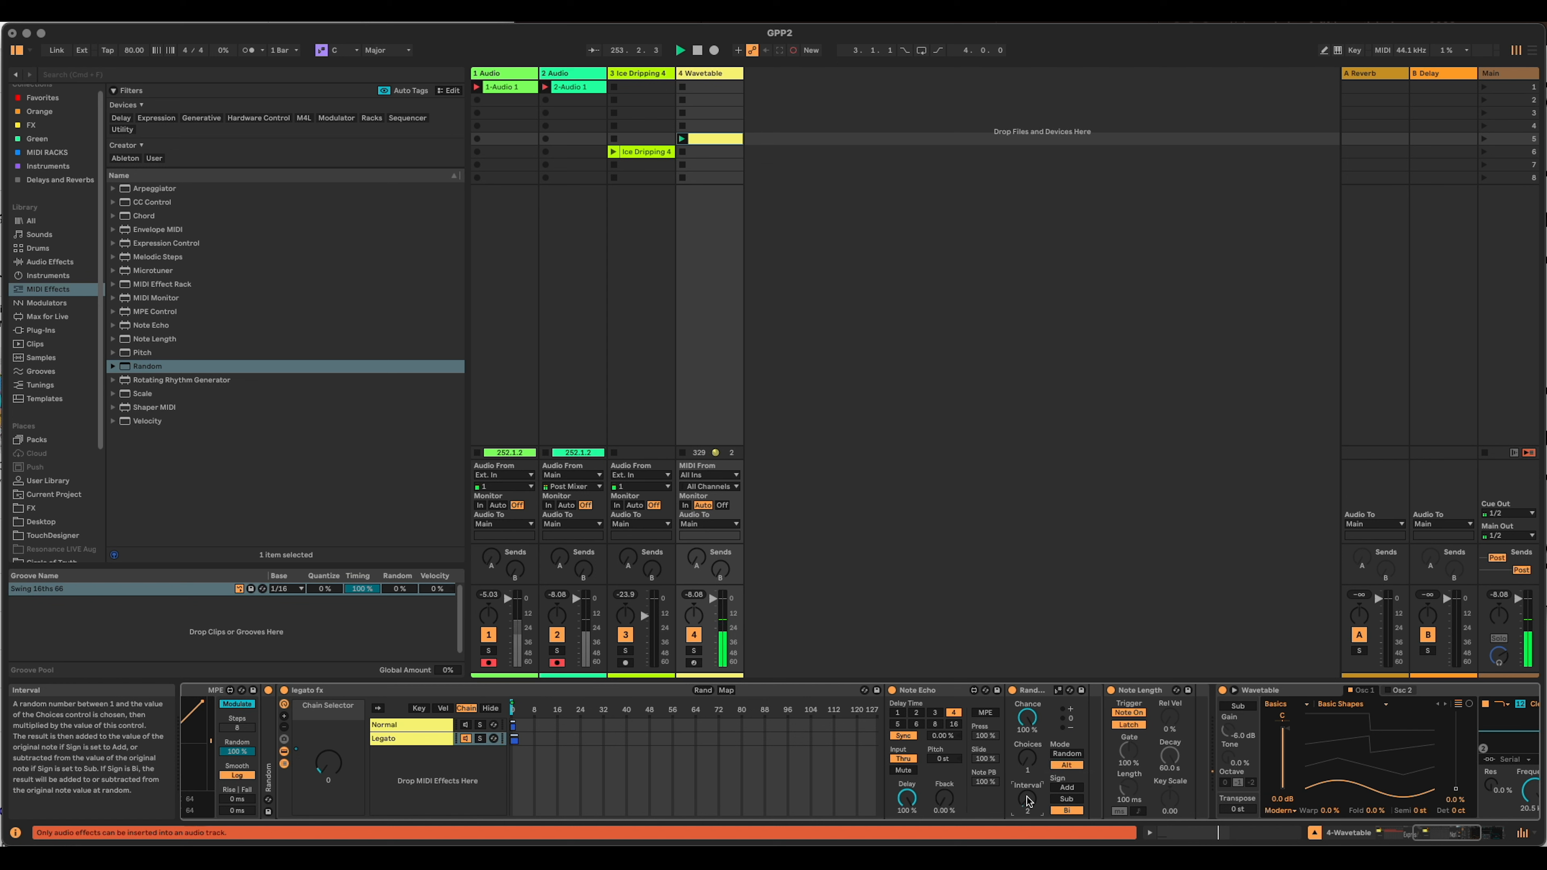
{"action": "left_click_drag", "start_coordinate": [1028, 800], "coordinate": [1028, 794]}
{"action": "left_click", "coordinate": [422, 737]}
{"action": "left_click", "coordinate": [1072, 754]}
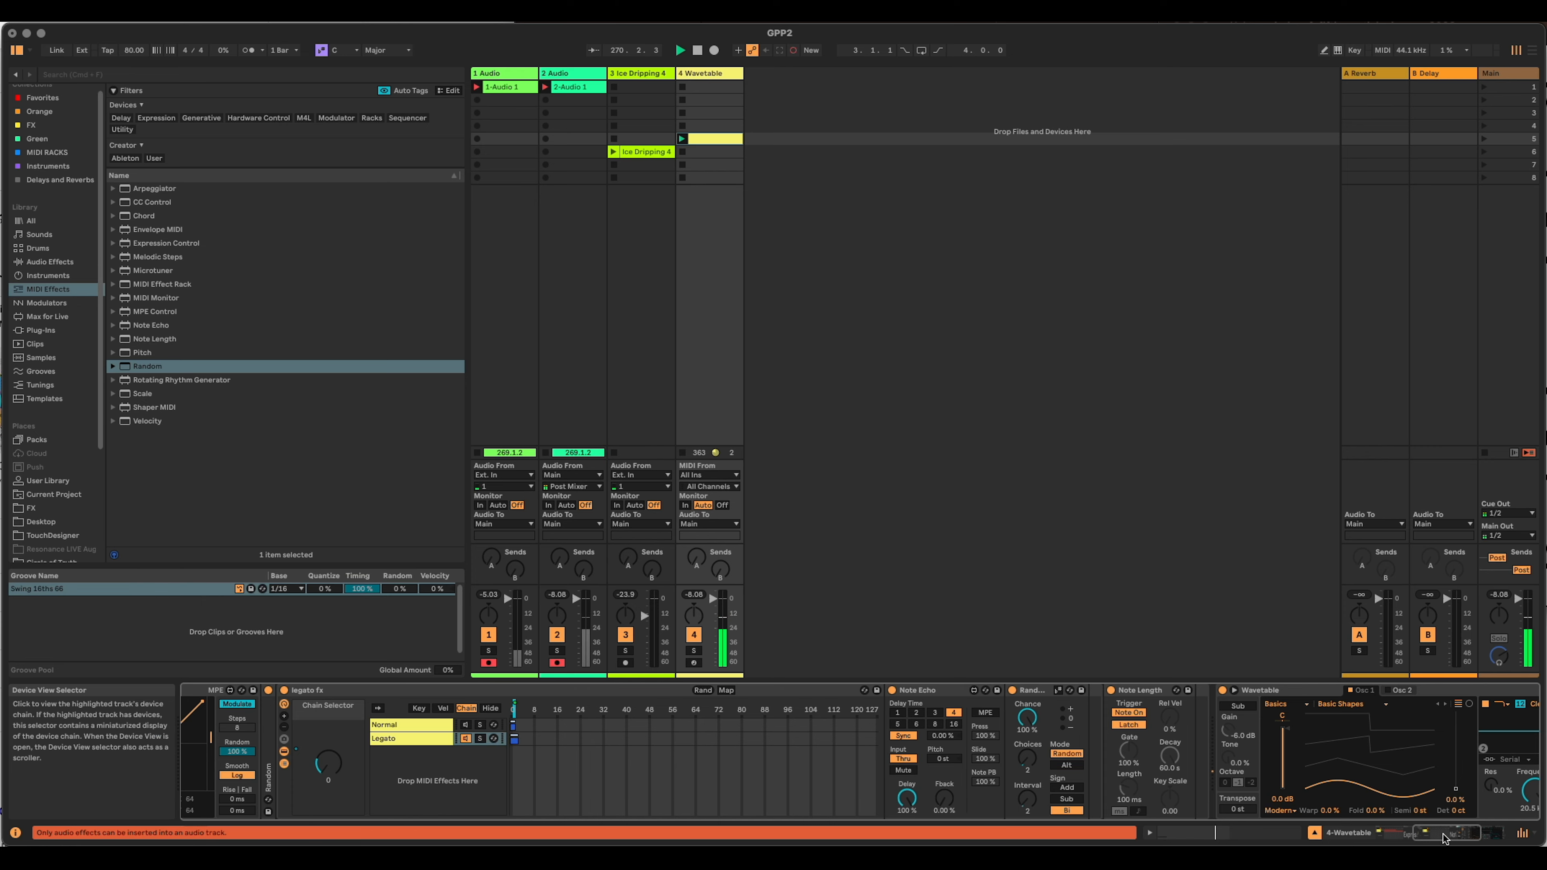
Deactivate the LH chain in the main MIDI Effect Rack, activate the RH chain and select it.
{"action": "left_click", "coordinate": [1425, 835]}
{"action": "left_click_drag", "start_coordinate": [1425, 836], "coordinate": [1399, 840]}
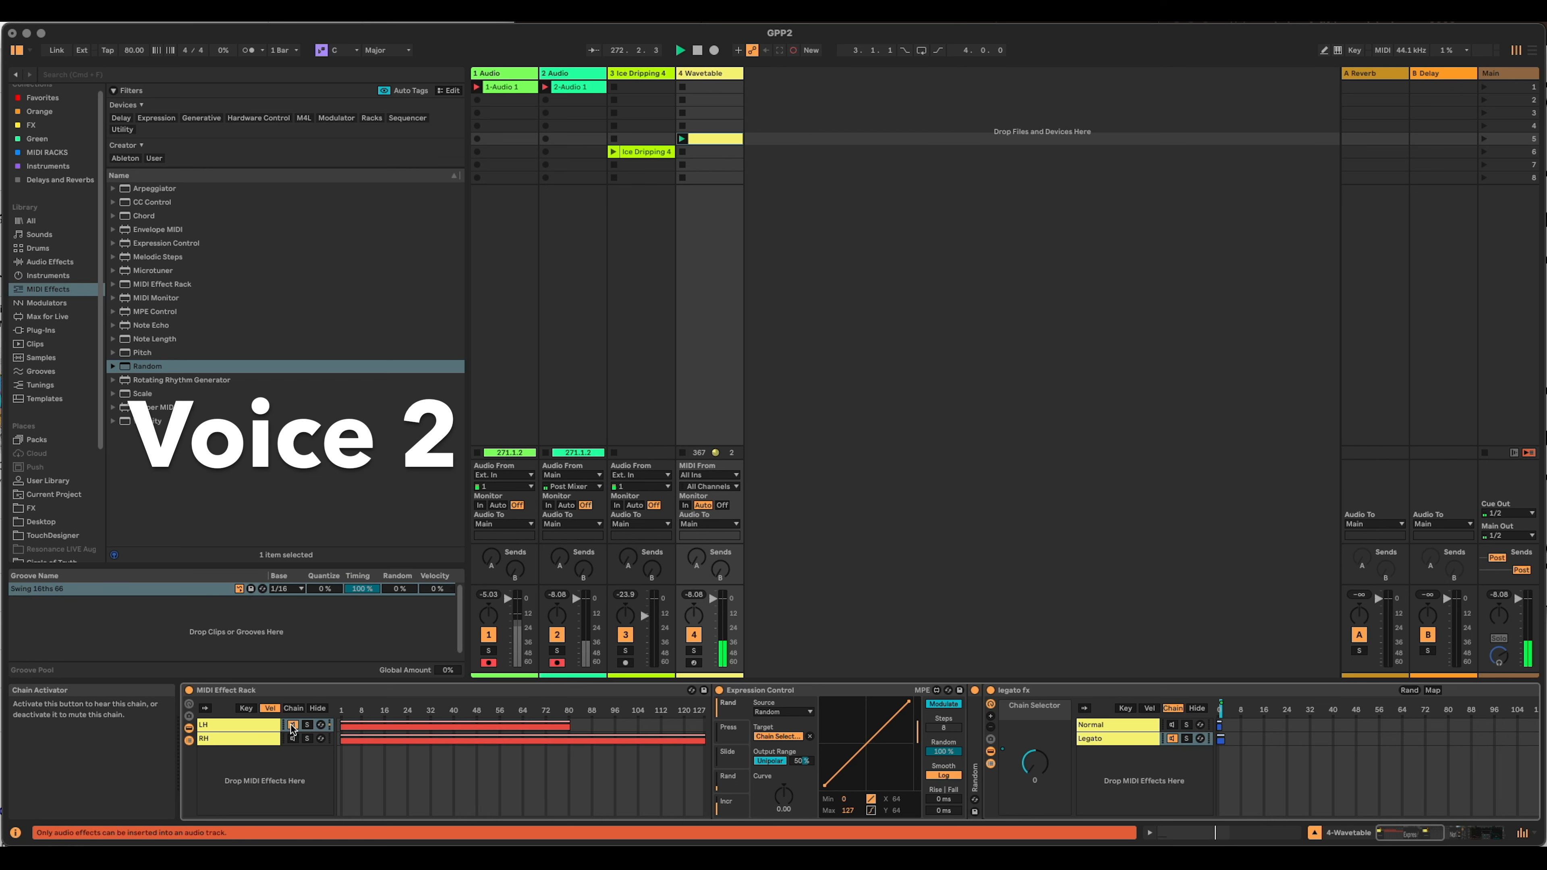
{"action": "left_click", "coordinate": [262, 739]}
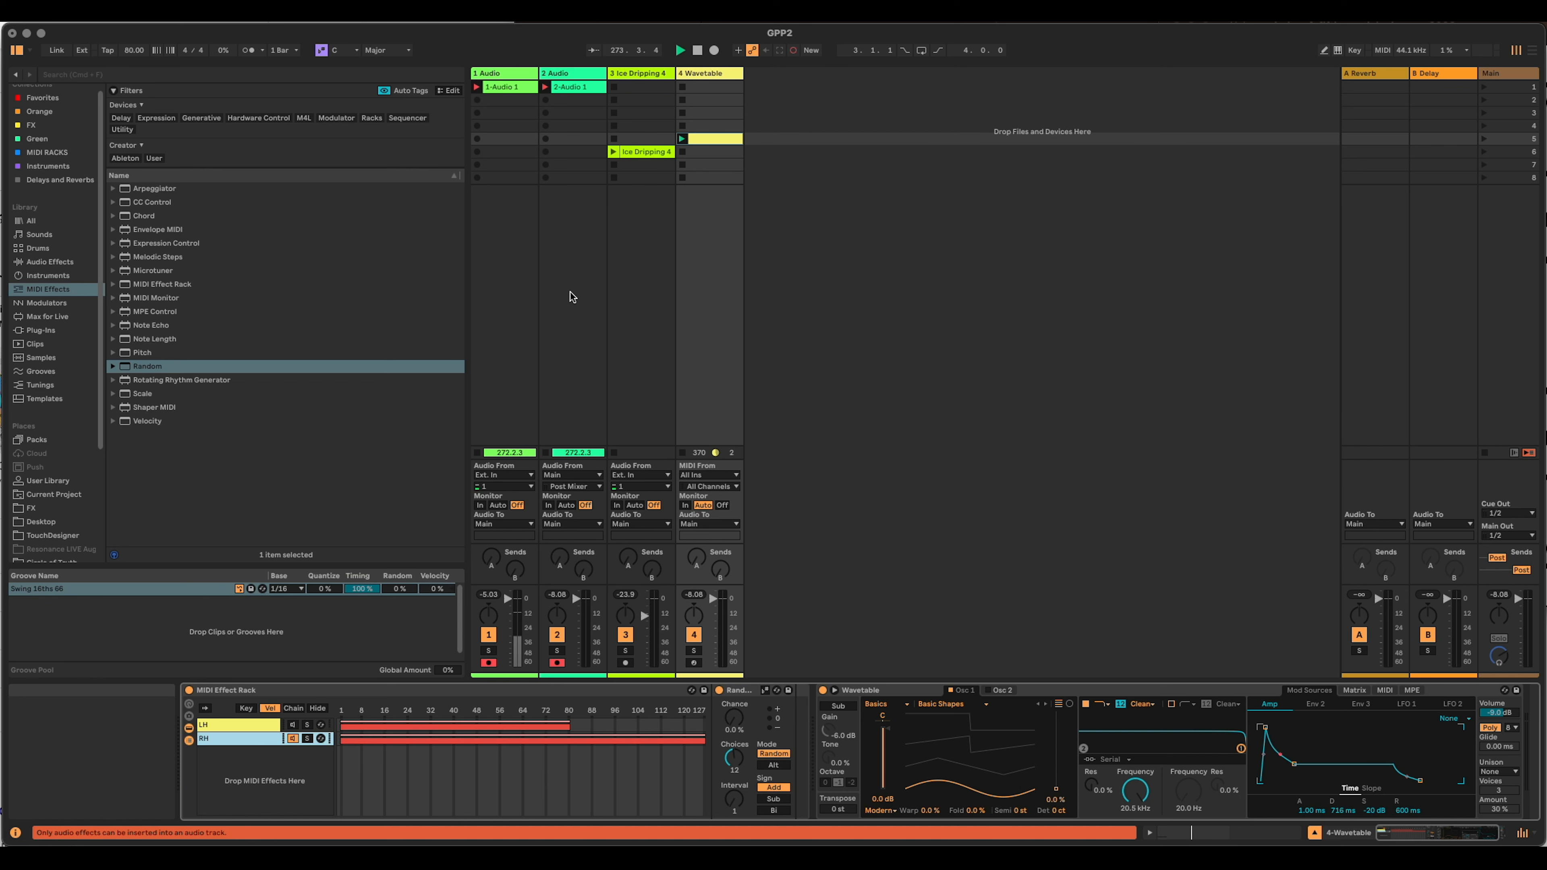
Activate the two C3 notes in the Wavetable clip and deactivate the C2 note.
{"action": "double_click", "coordinate": [718, 135]}
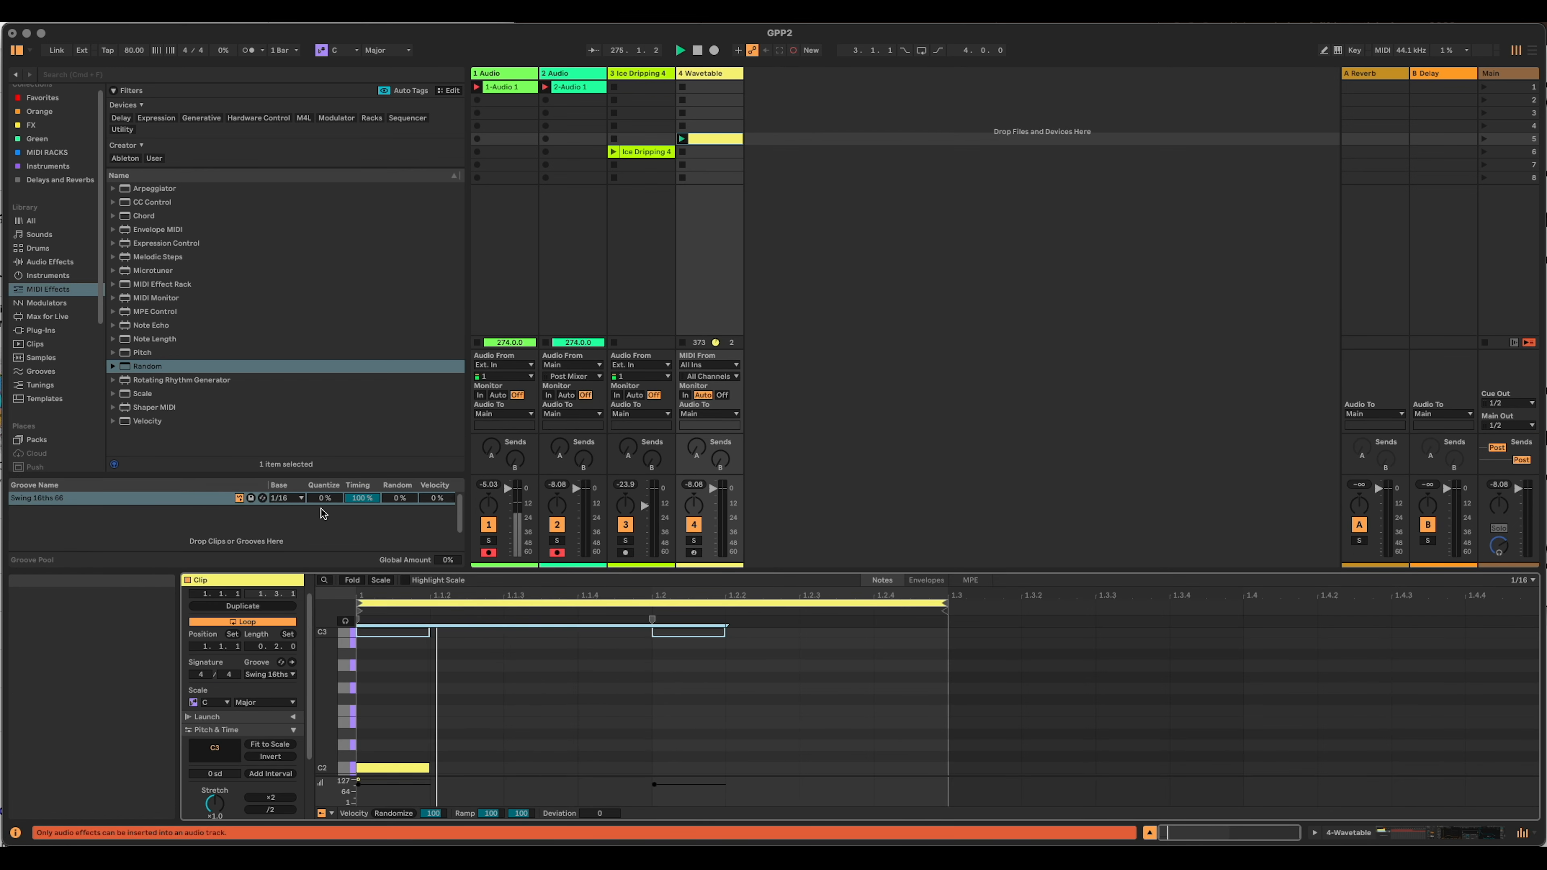
{"action": "key", "text": "0"}
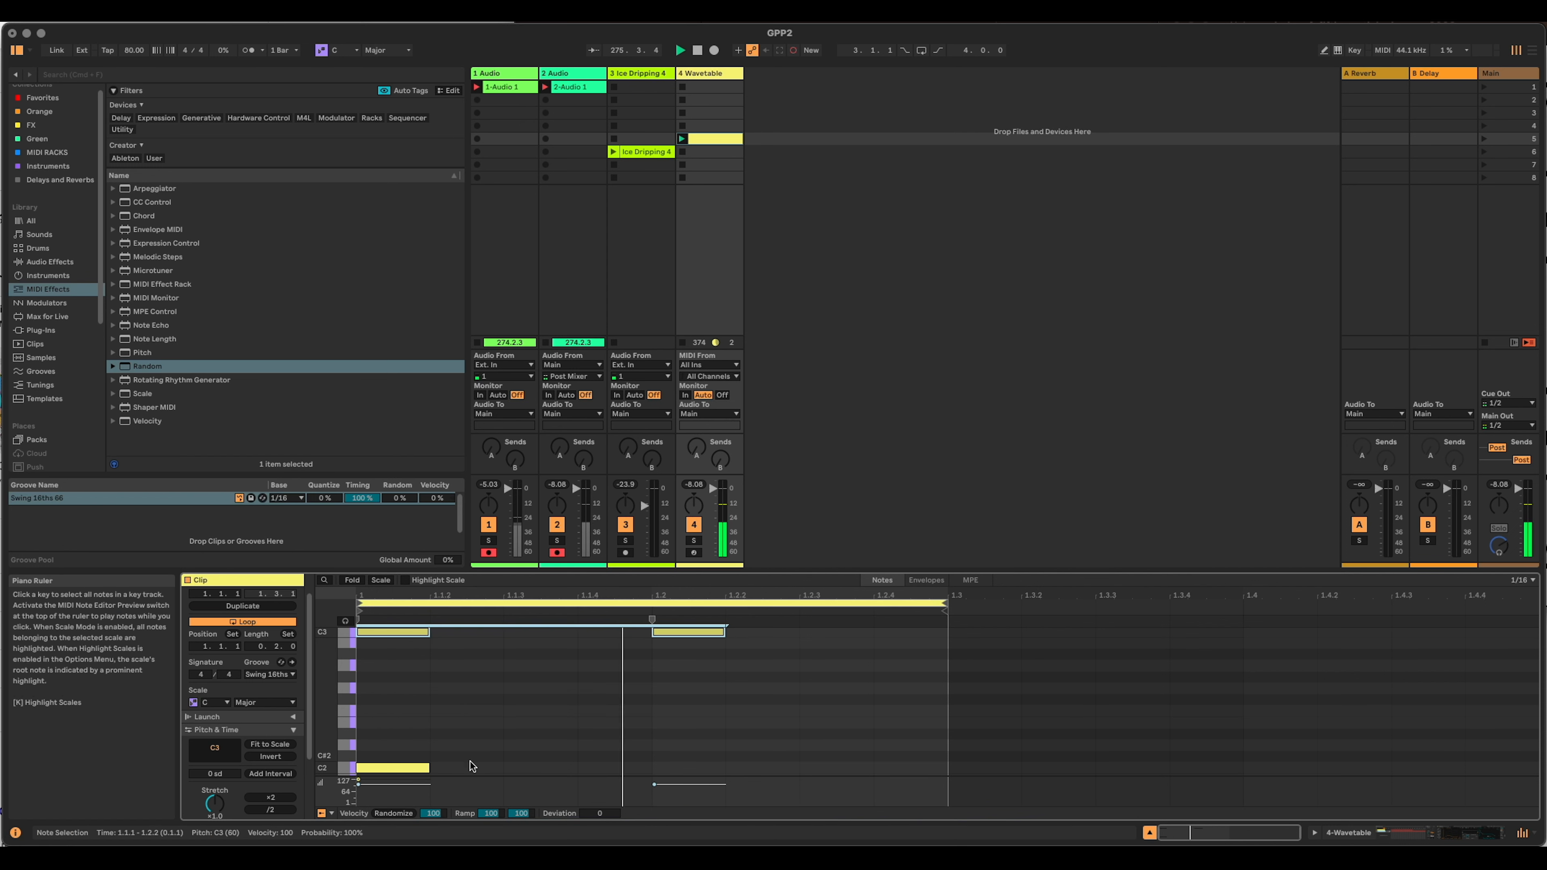
{"action": "left_click", "coordinate": [396, 767]}
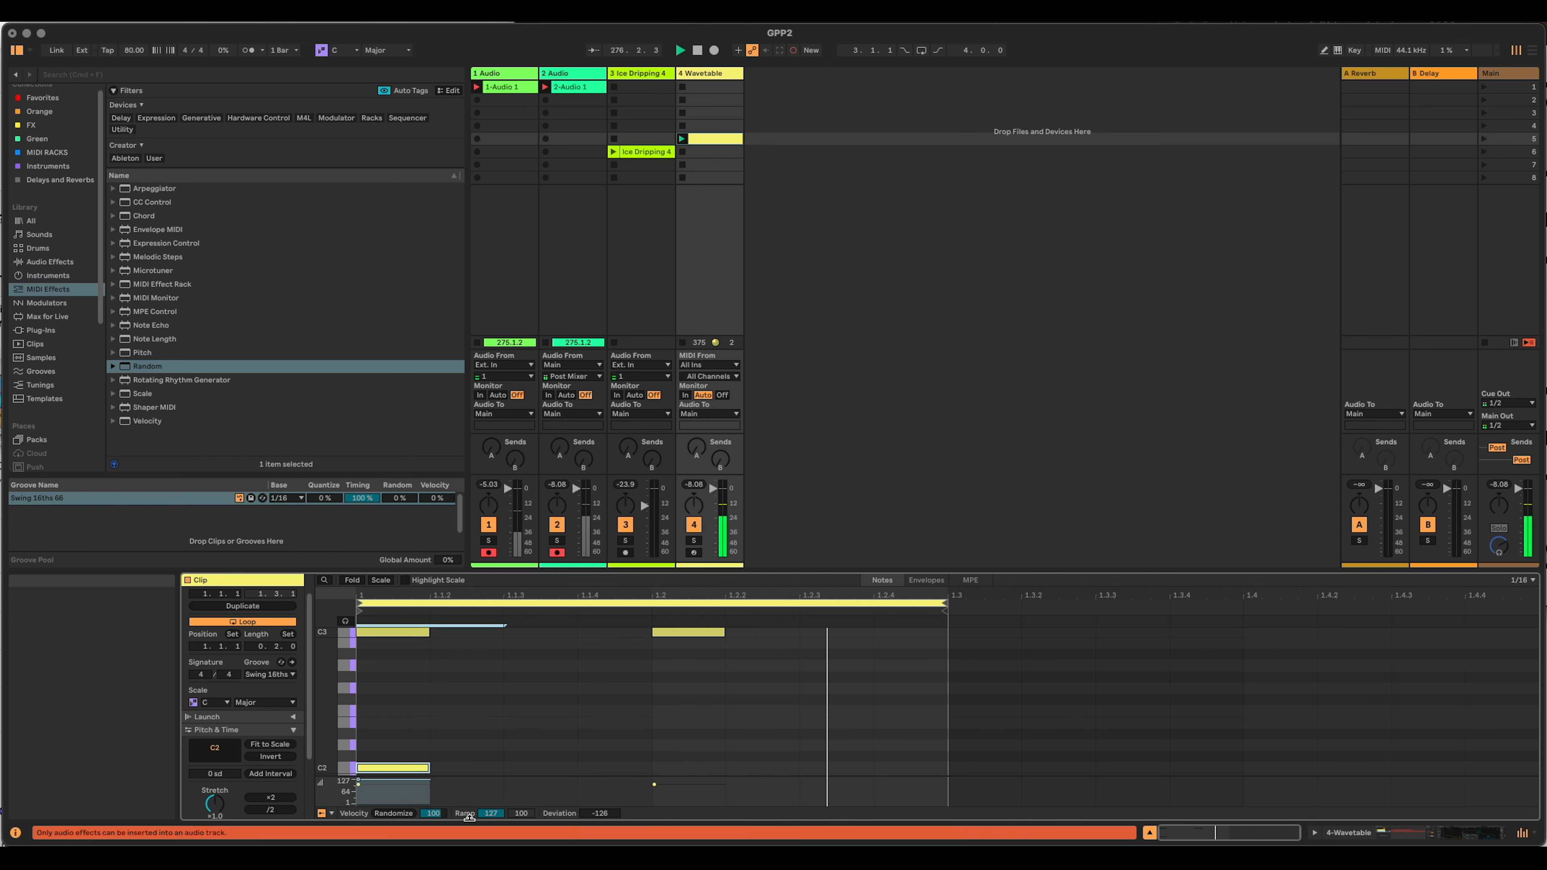
{"action": "key", "text": "0"}
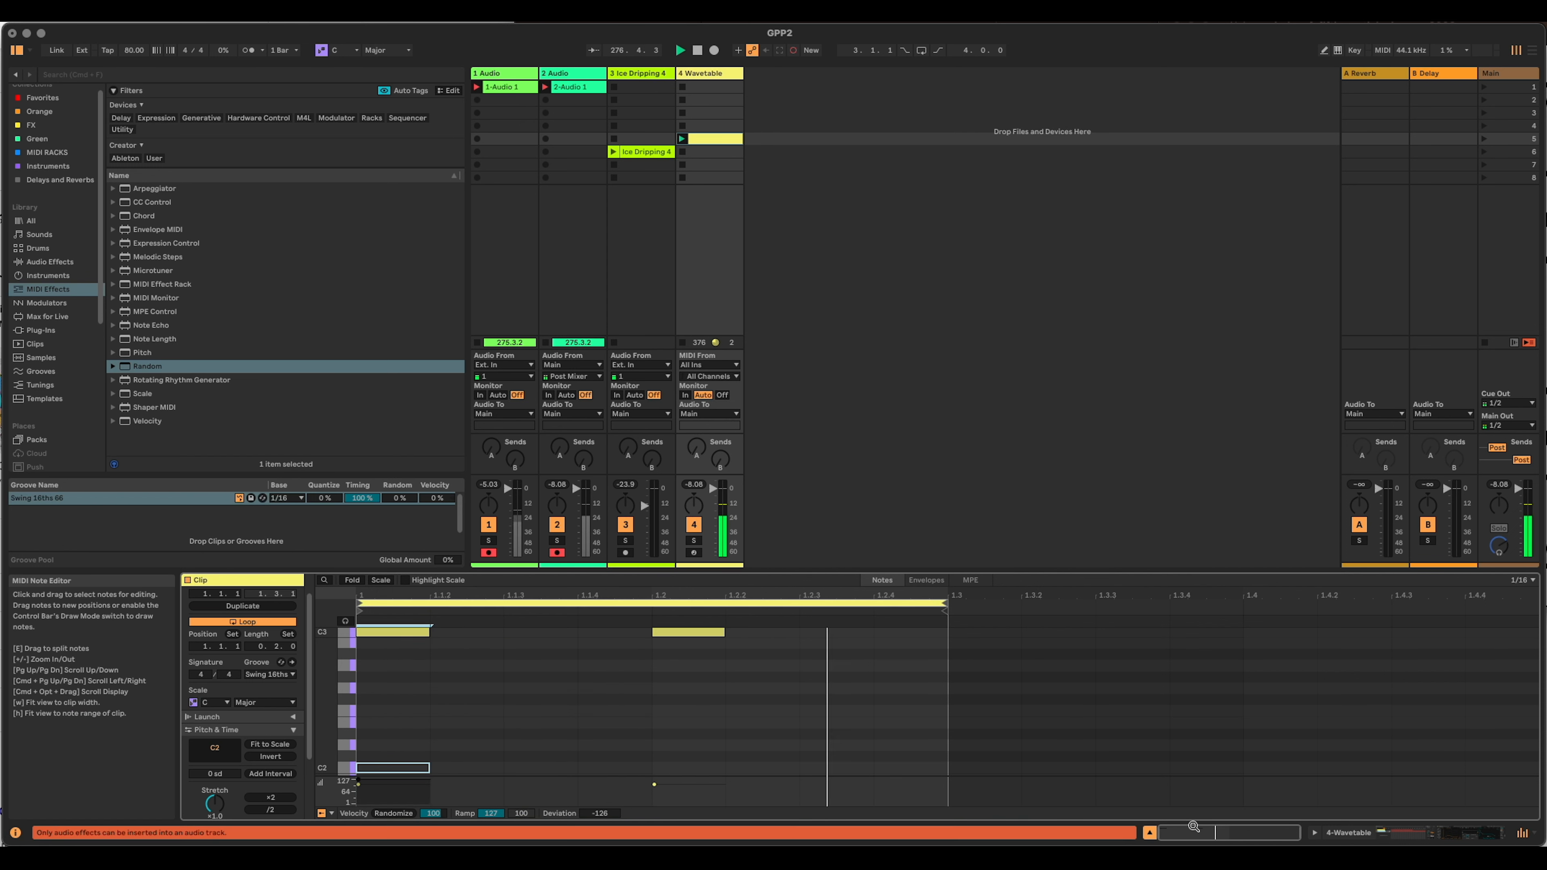
{"action": "left_click", "coordinate": [1424, 831]}
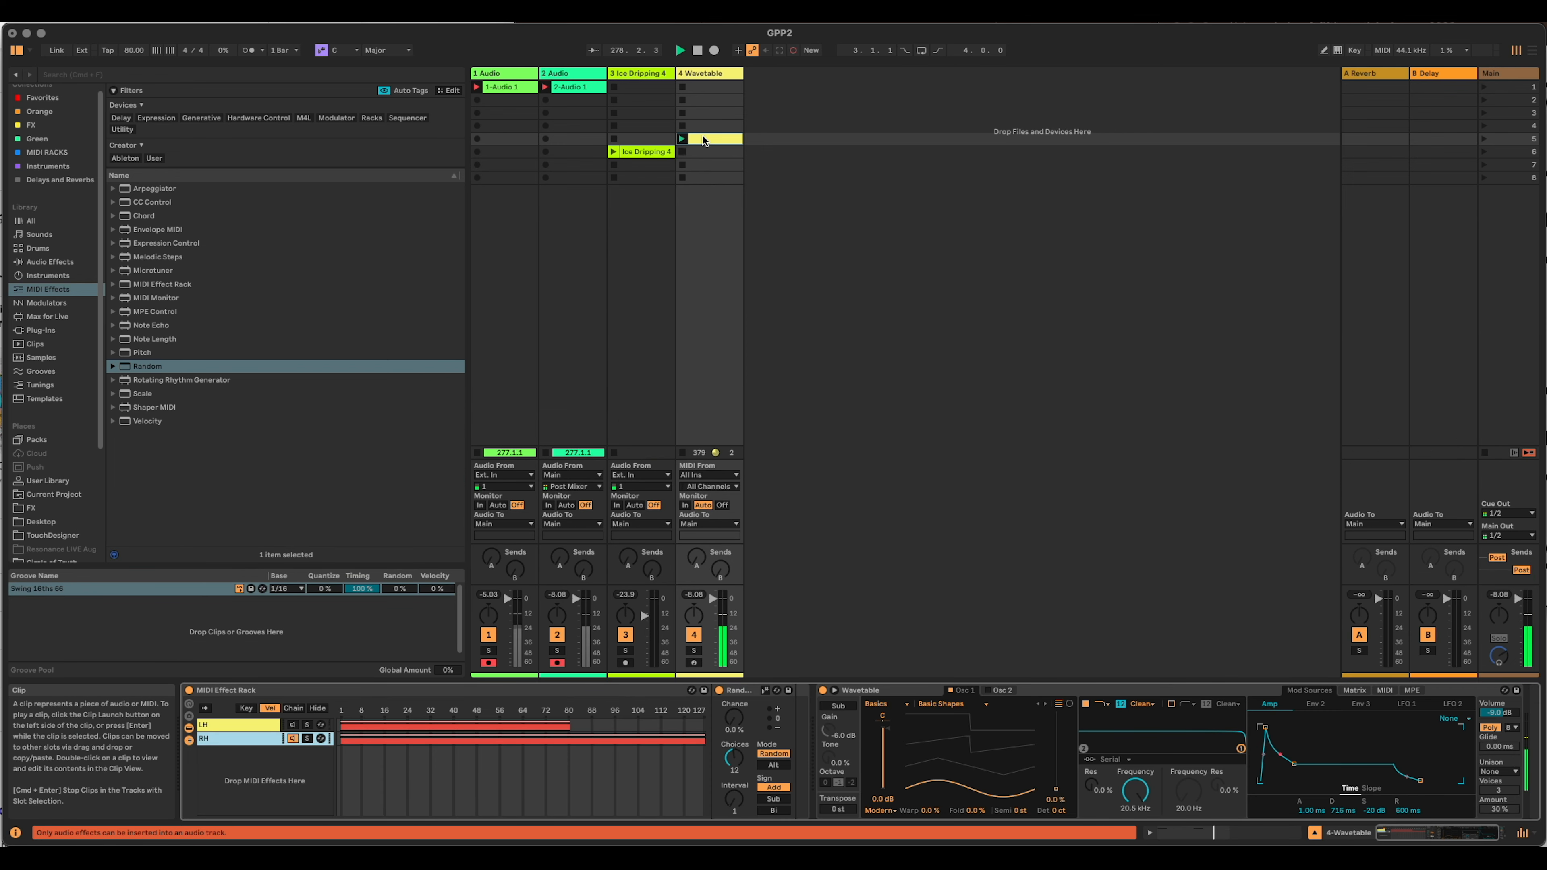
Set both C3 notes in the Wavetable clip to velocity 127 with a velocity deviation of -126.
{"action": "double_click", "coordinate": [704, 139]}
{"action": "left_click_drag", "start_coordinate": [396, 580], "coordinate": [390, 582]}
{"action": "left_click_drag", "start_coordinate": [358, 784], "coordinate": [359, 765]}
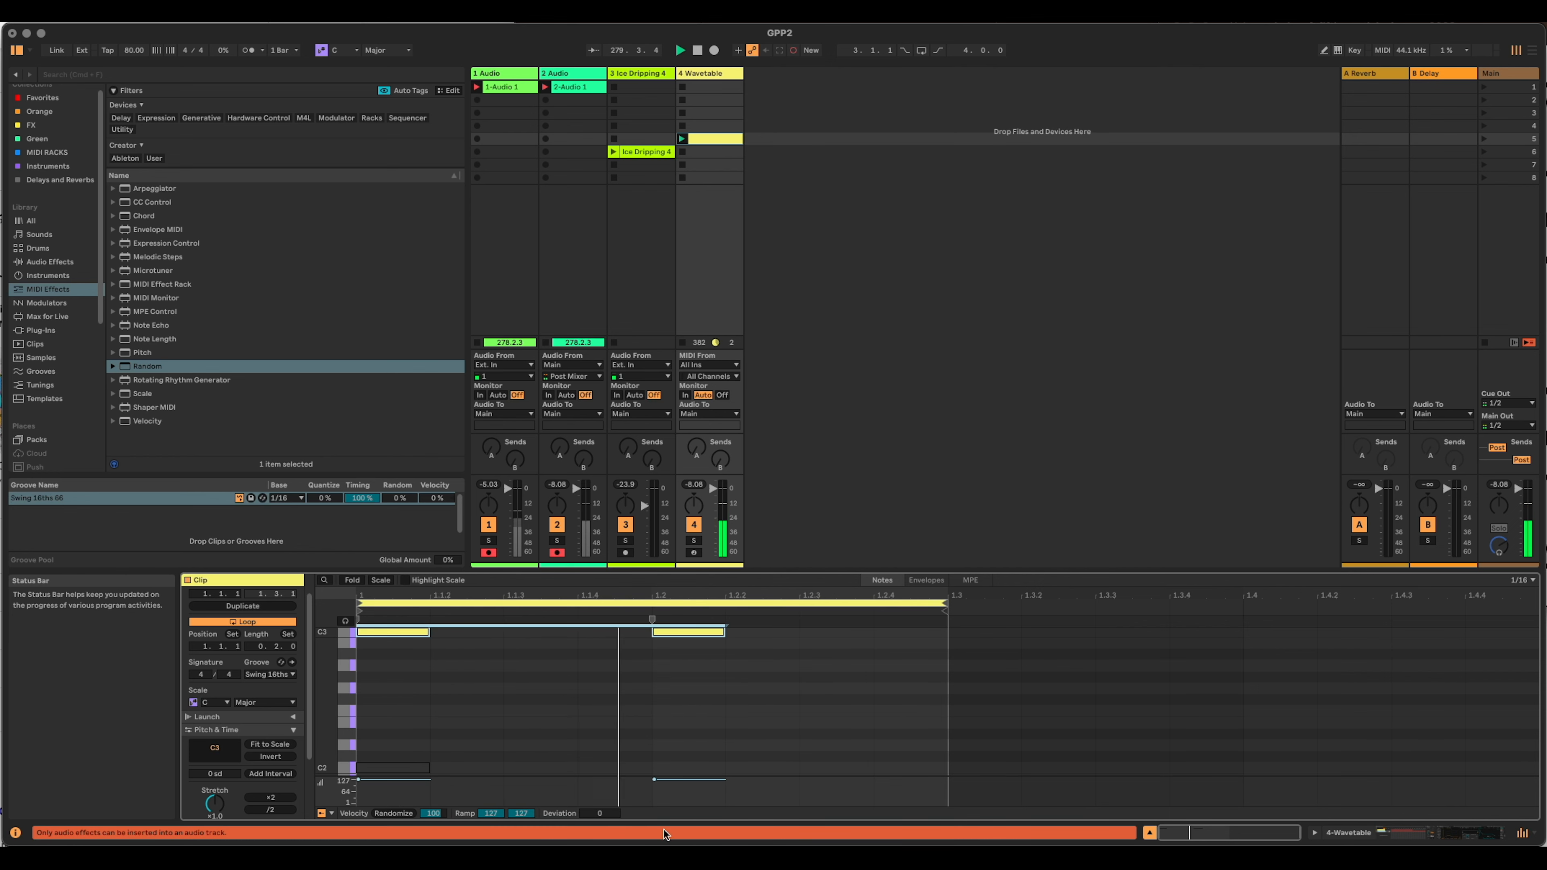
{"action": "left_click_drag", "start_coordinate": [600, 813], "coordinate": [600, 847]}
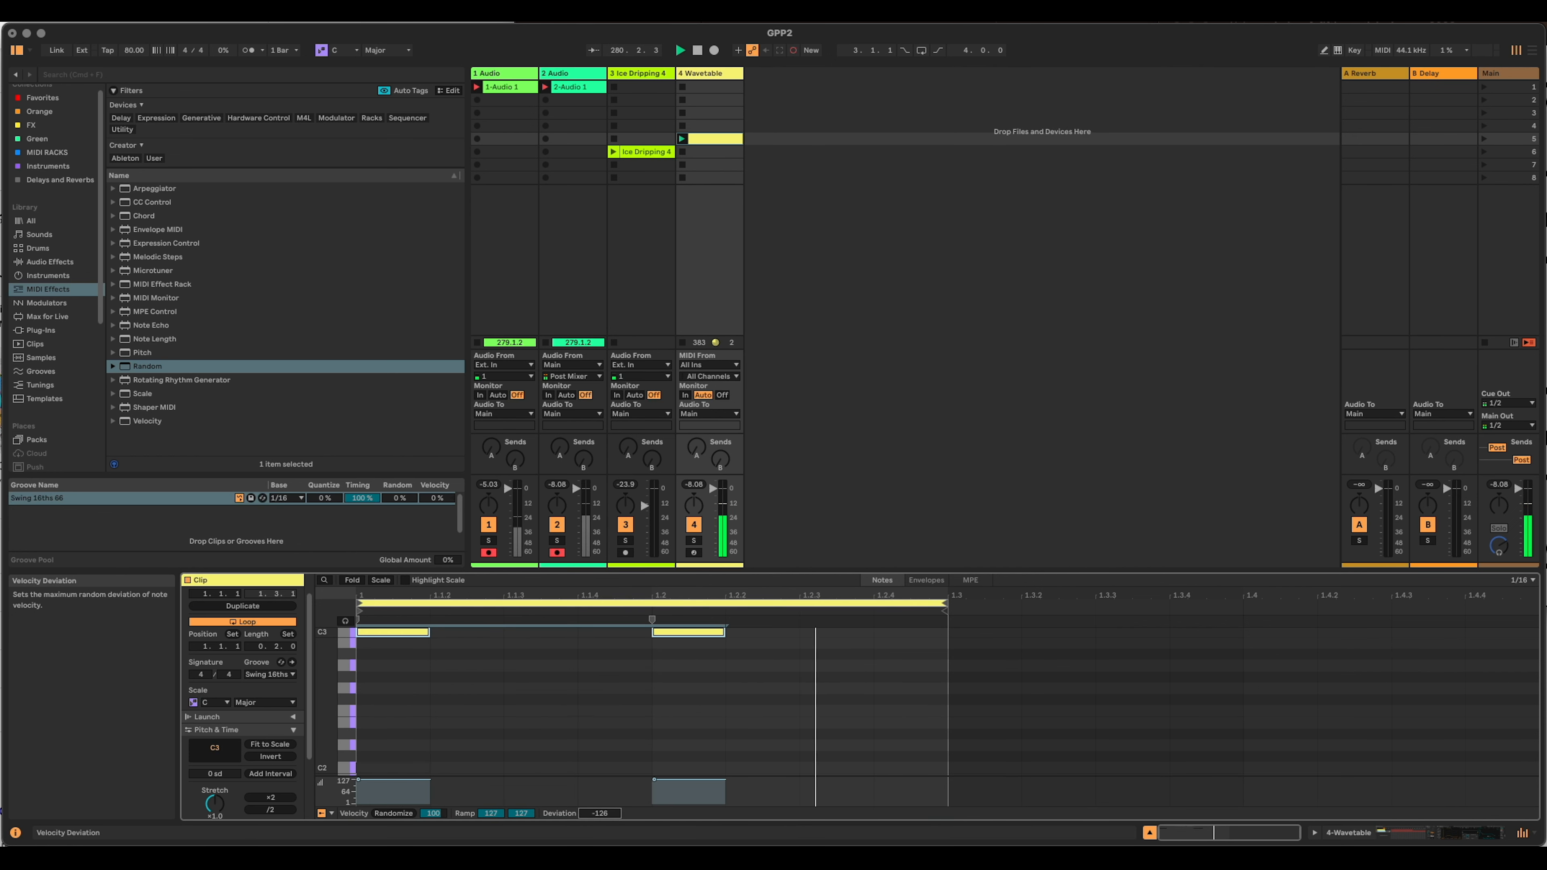
Raise the RH chain's lower velocity limit to about 32 and set its Random device to Chance 100% and Choices 24.
{"action": "left_click", "coordinate": [1476, 831]}
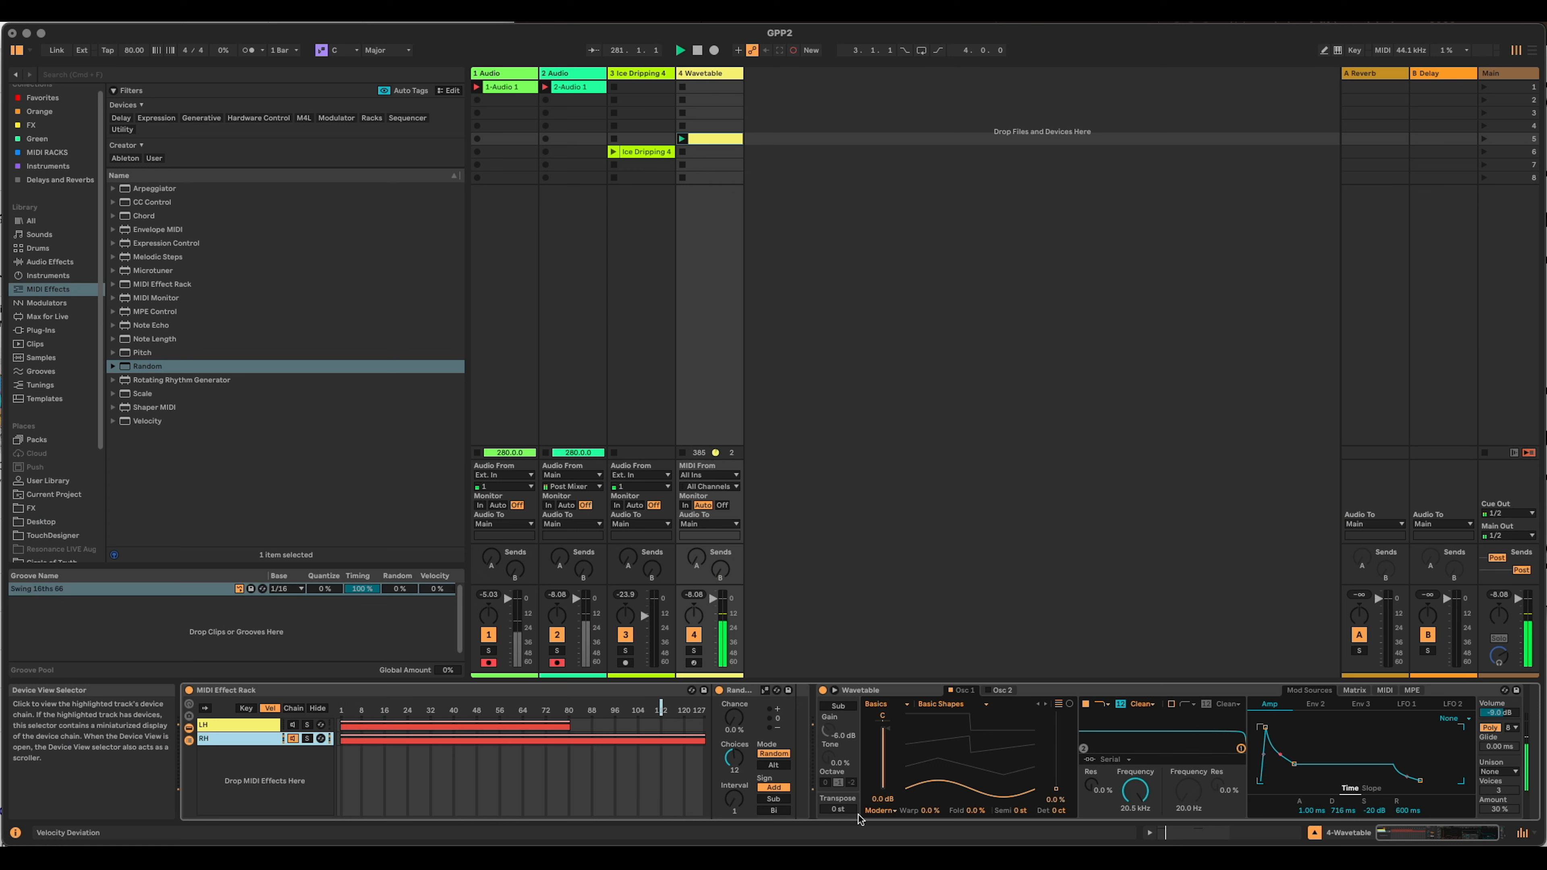
{"action": "left_click_drag", "start_coordinate": [342, 739], "coordinate": [430, 739]}
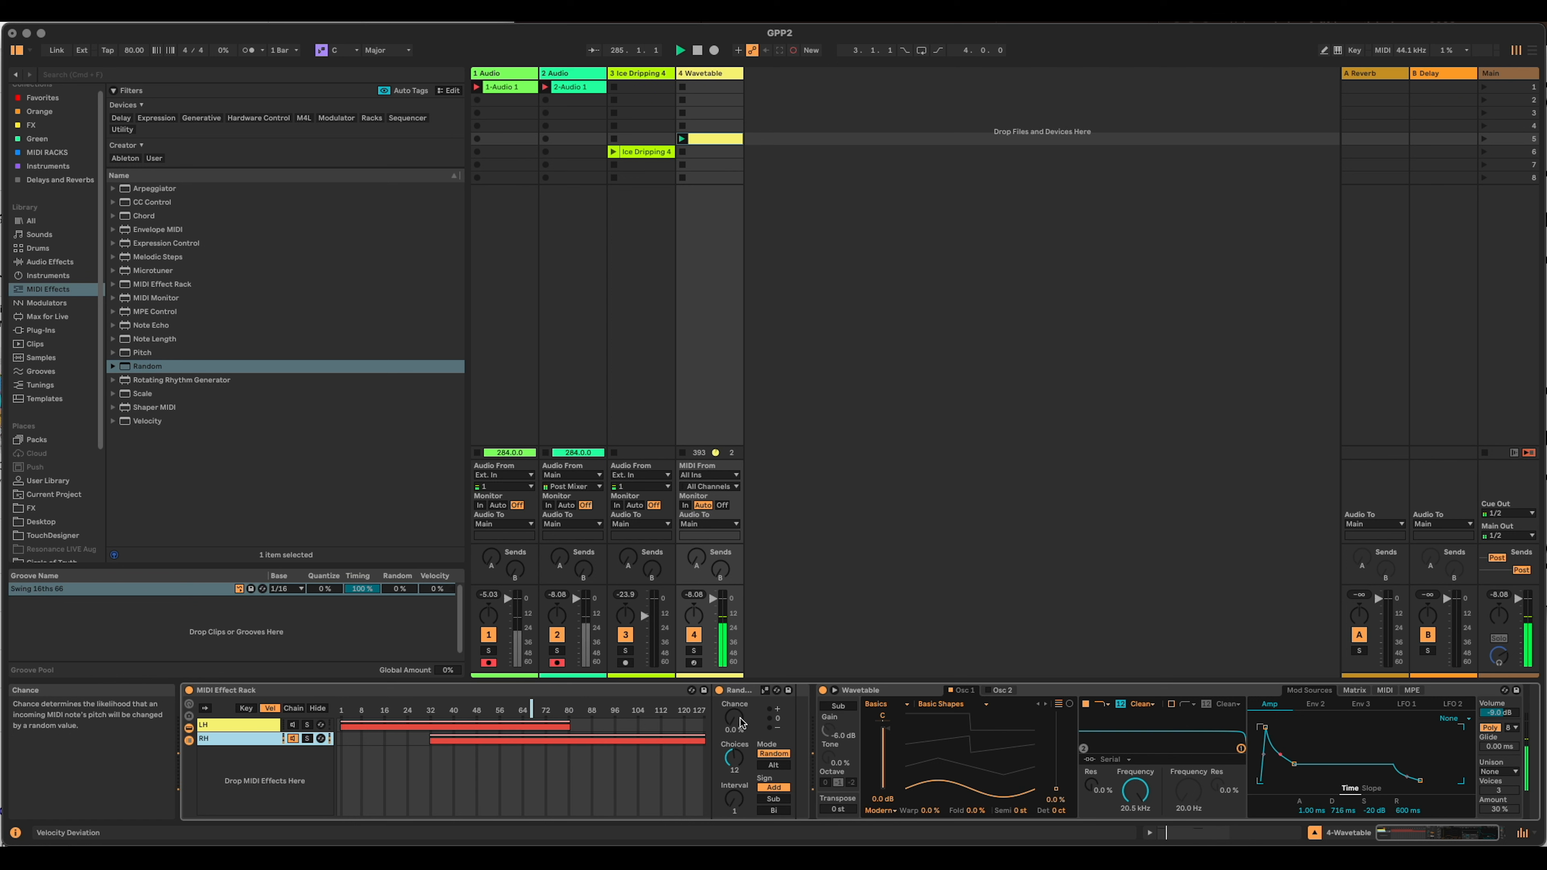
{"action": "left_click_drag", "start_coordinate": [736, 723], "coordinate": [736, 664]}
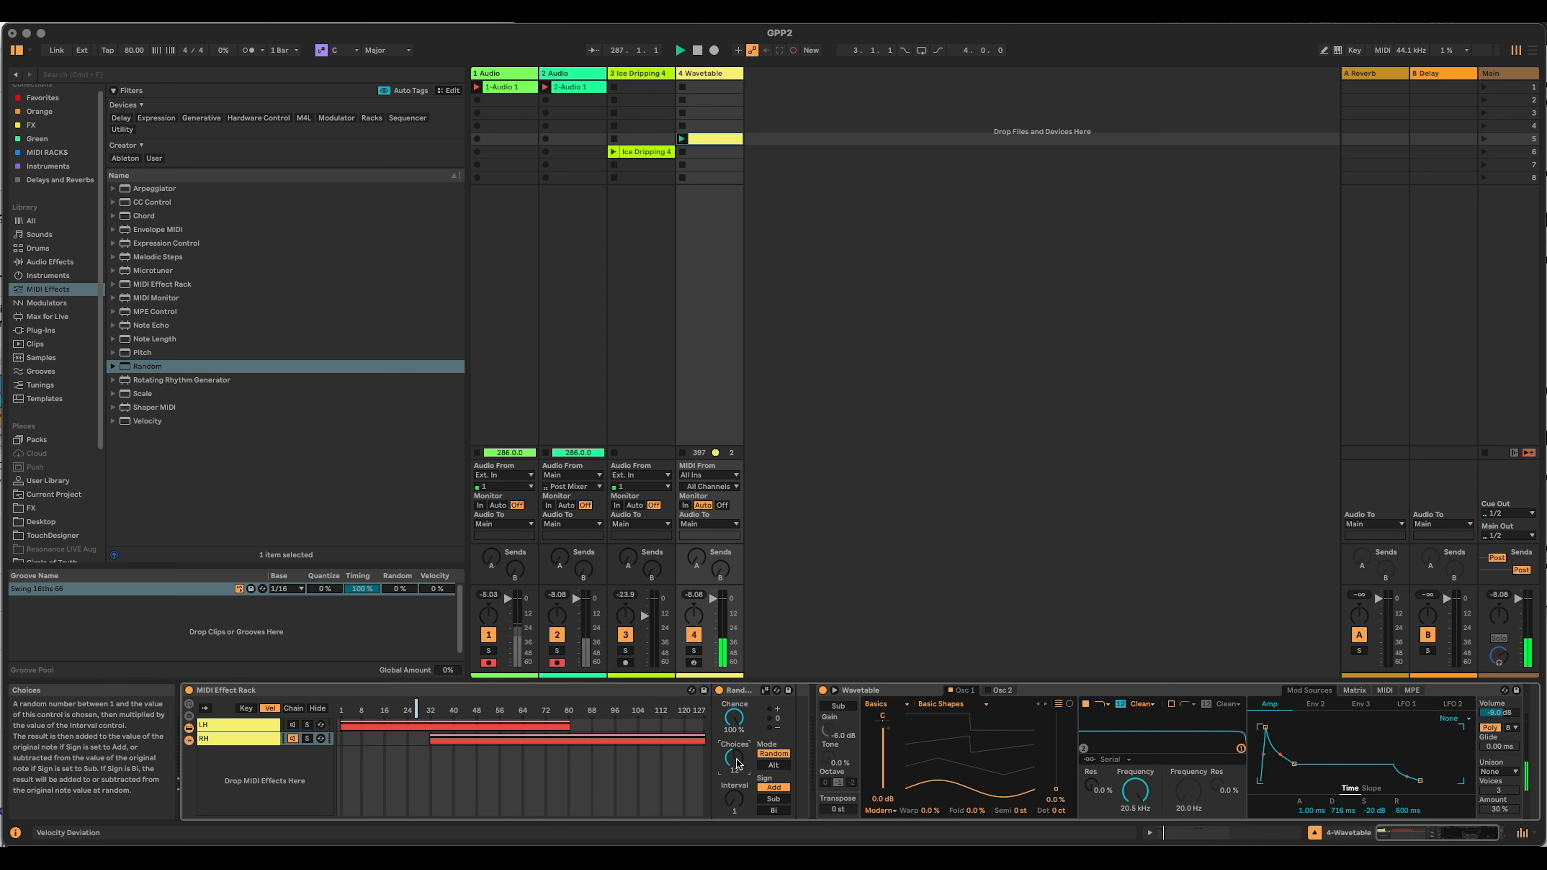
{"action": "type", "text": "24"}
{"action": "key", "text": "Return"}
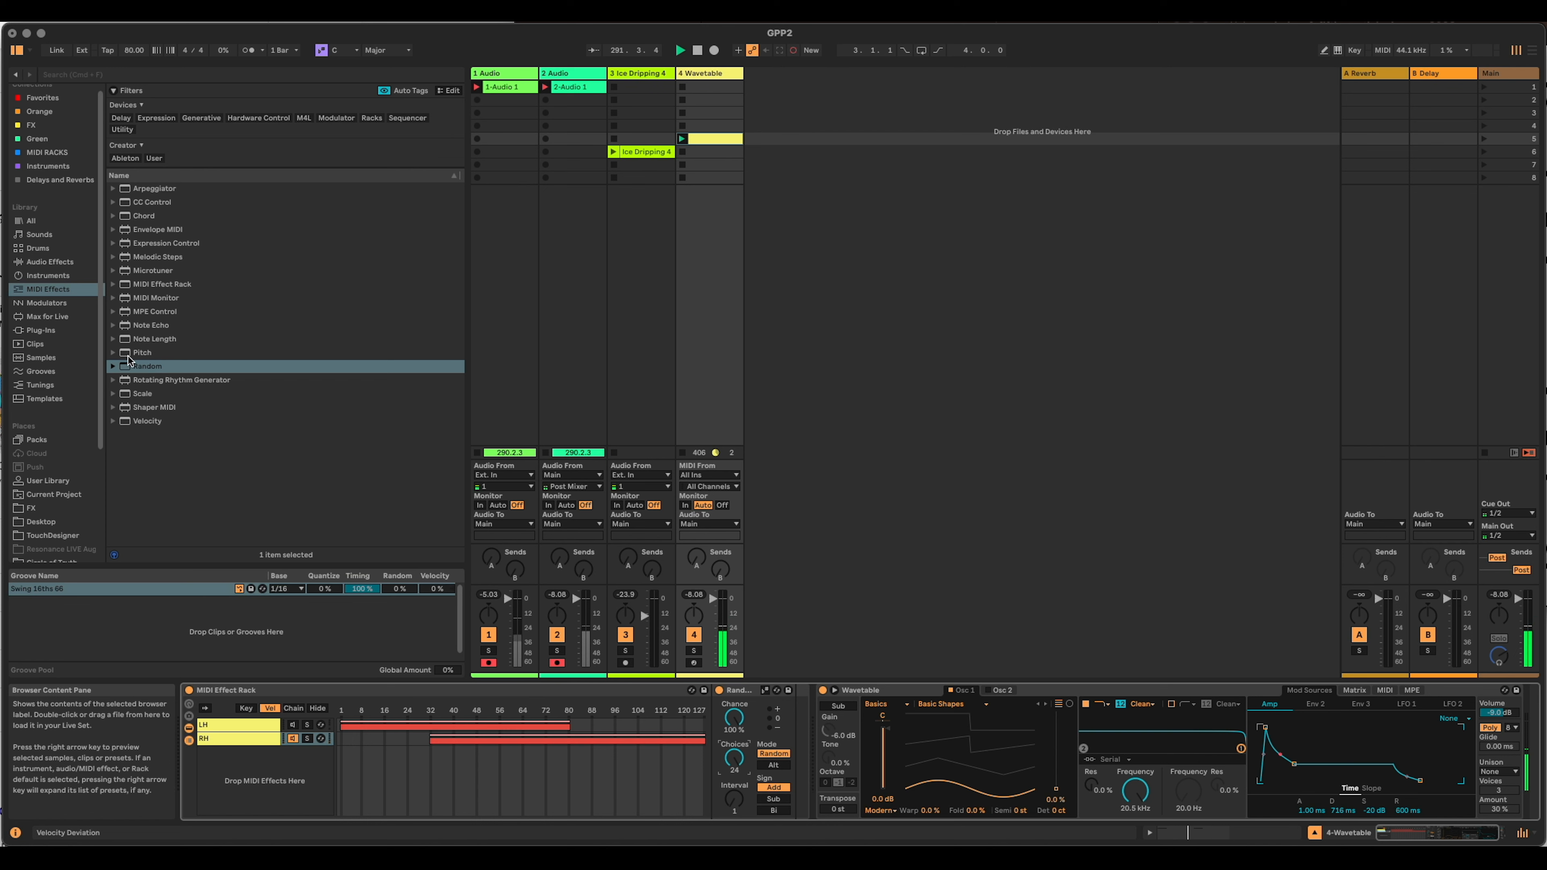
Insert a Note Length MIDI effect after Random in the RH chain and enable Latch.
{"action": "left_click", "coordinate": [136, 341]}
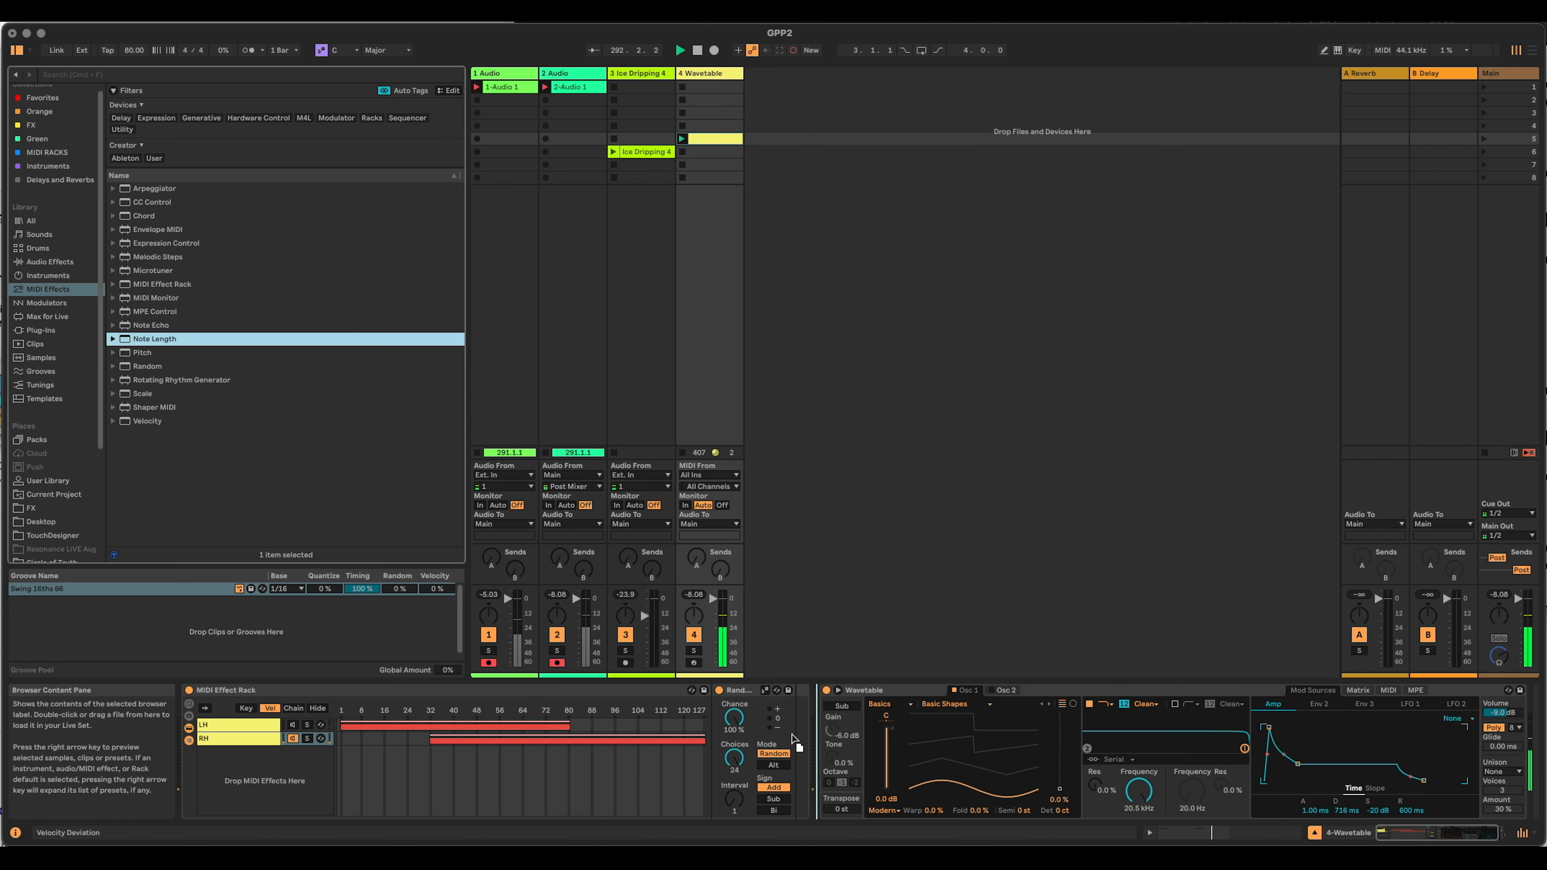
{"action": "left_click_drag", "start_coordinate": [790, 734], "coordinate": [791, 735]}
{"action": "left_click", "coordinate": [820, 725]}
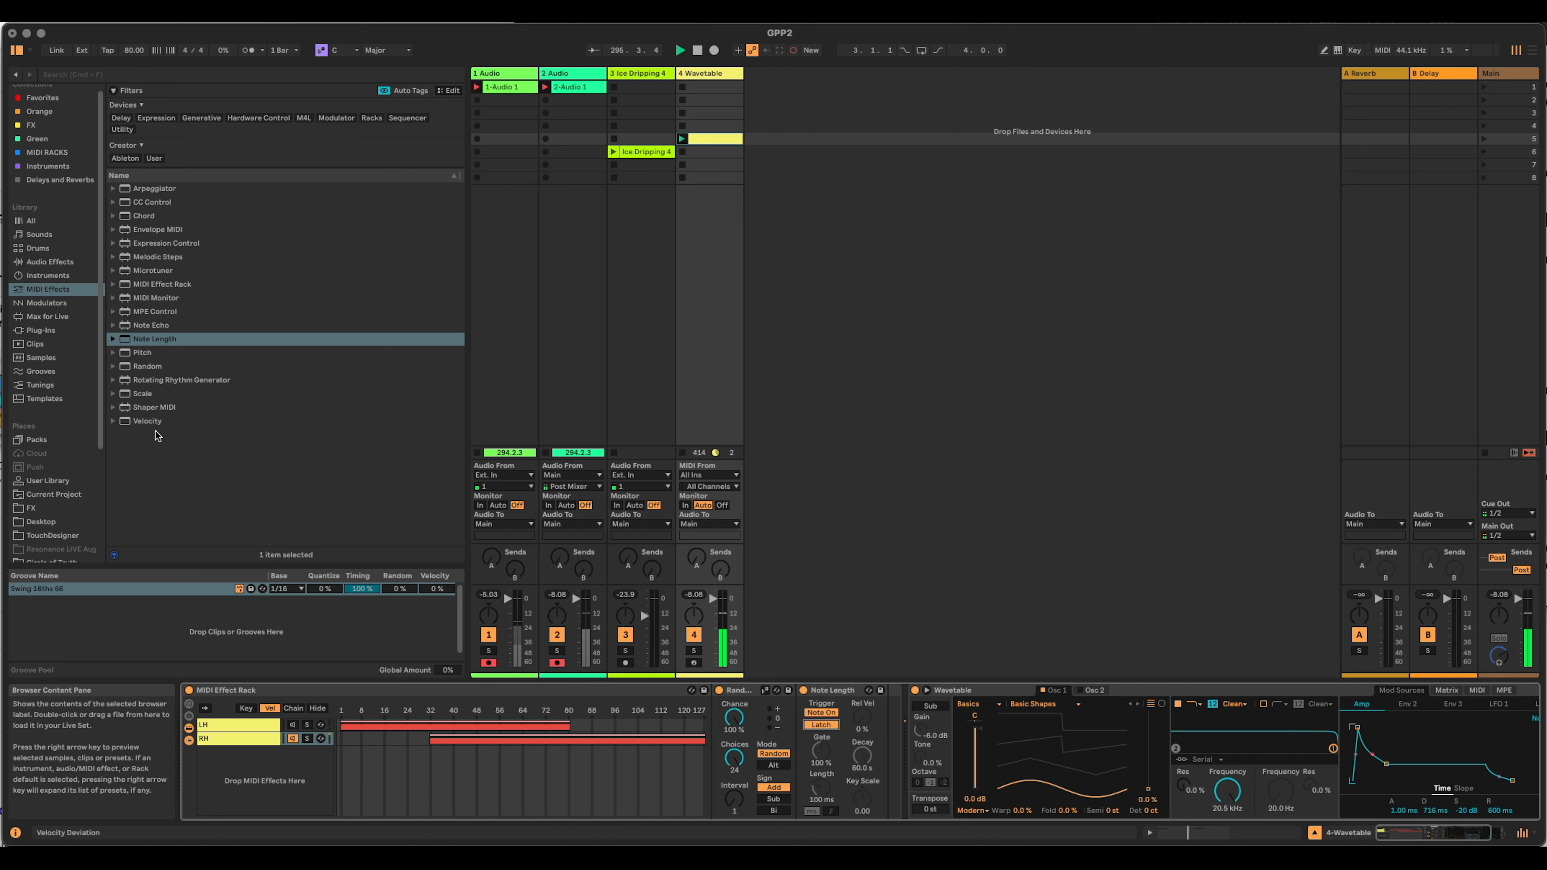
Insert a Note Echo MIDI effect between Random and Note Length in the RH chain.
{"action": "left_click", "coordinate": [144, 326]}
{"action": "left_click_drag", "start_coordinate": [143, 327], "coordinate": [816, 701]}
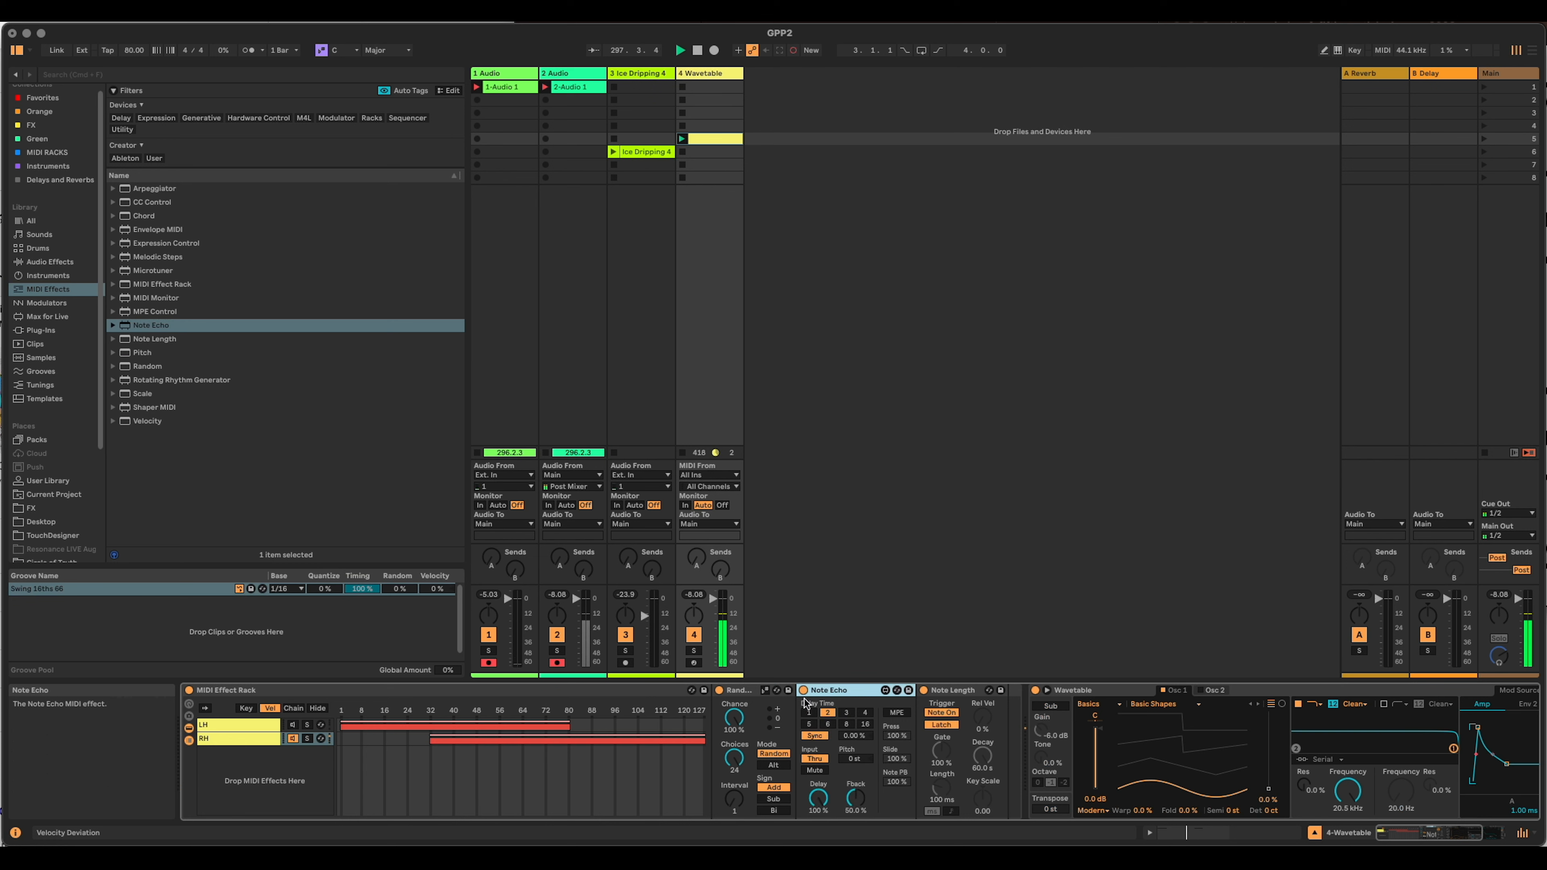
Set the RH Note Echo's feedback to 0% and group the device into a MIDI Effect Rack with its chain list shown.
{"action": "left_click_drag", "start_coordinate": [856, 797], "coordinate": [855, 847]}
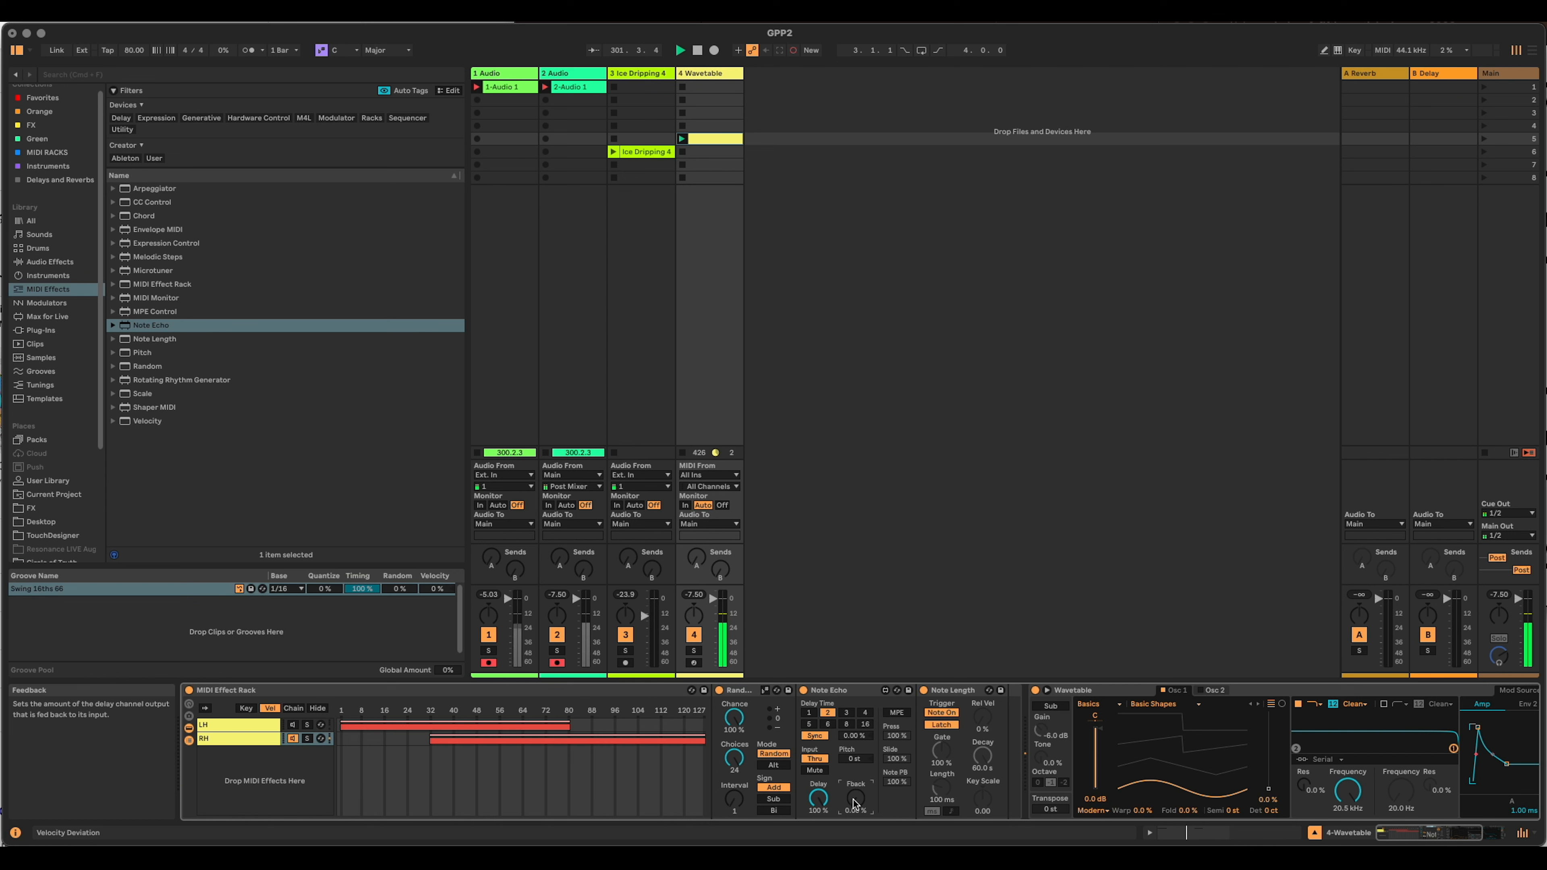
{"action": "left_click", "coordinate": [842, 691]}
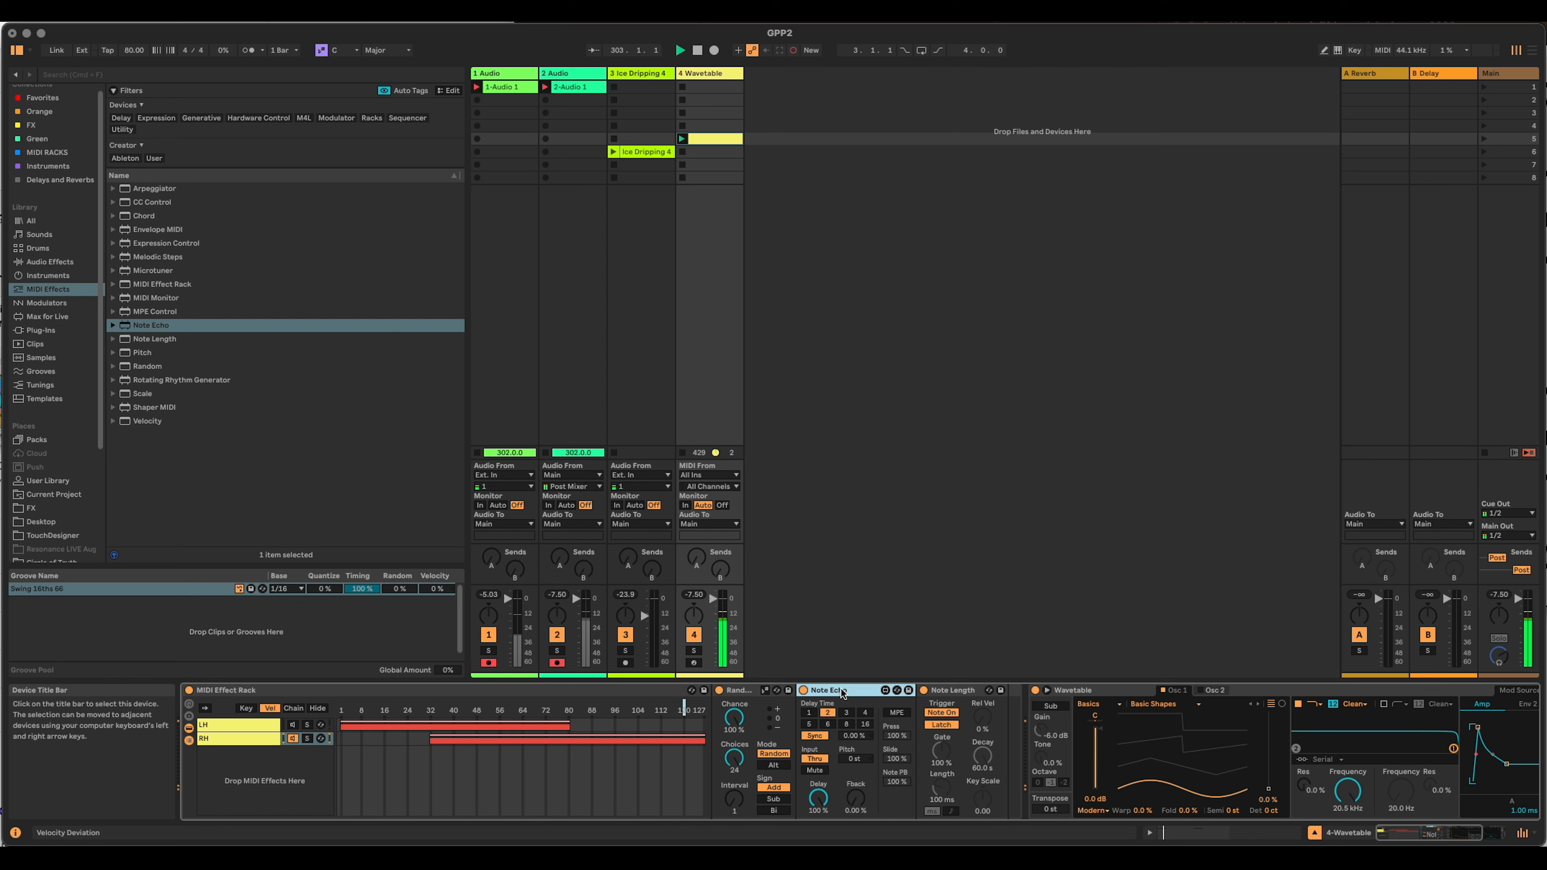
{"action": "key", "text": "super+g"}
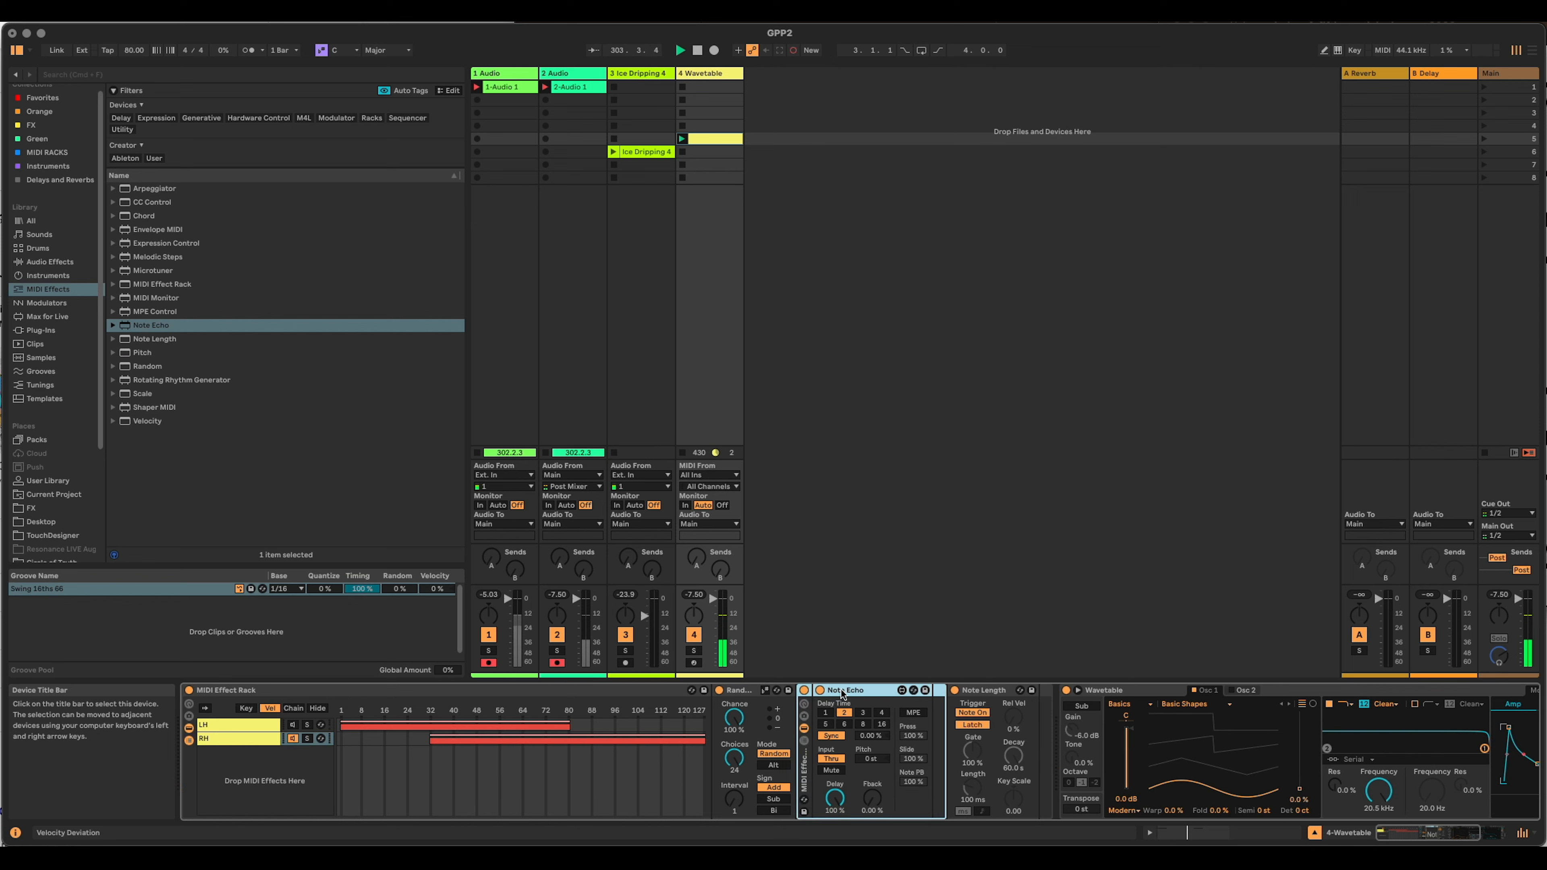
{"action": "left_click", "coordinate": [807, 739]}
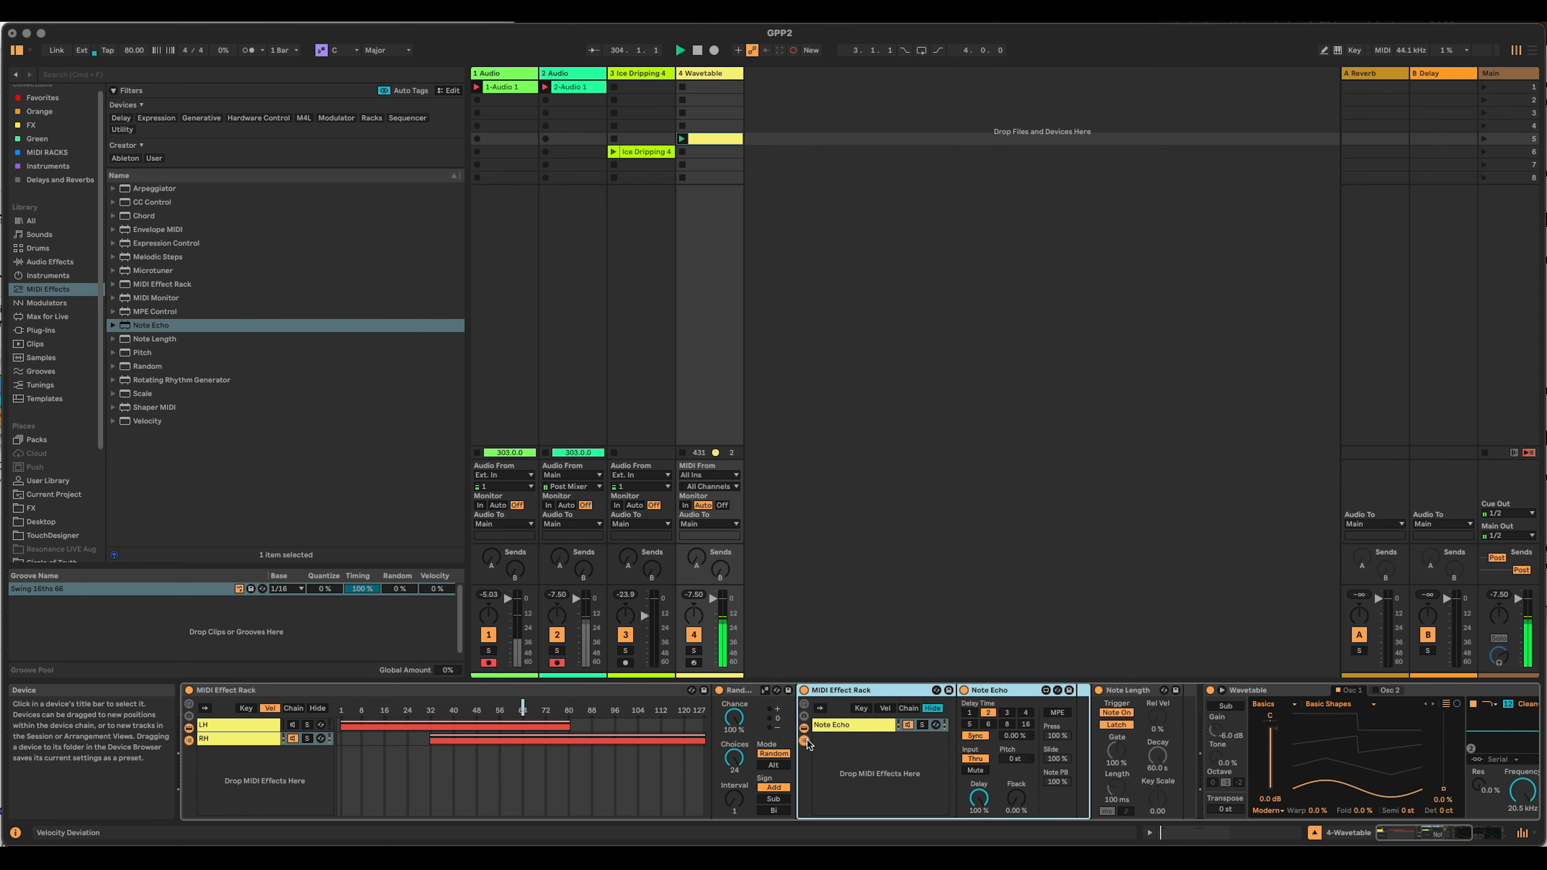
Rename the Note Echo chain in the new rack as 8th Note and duplicate it.
{"action": "left_click", "coordinate": [848, 728]}
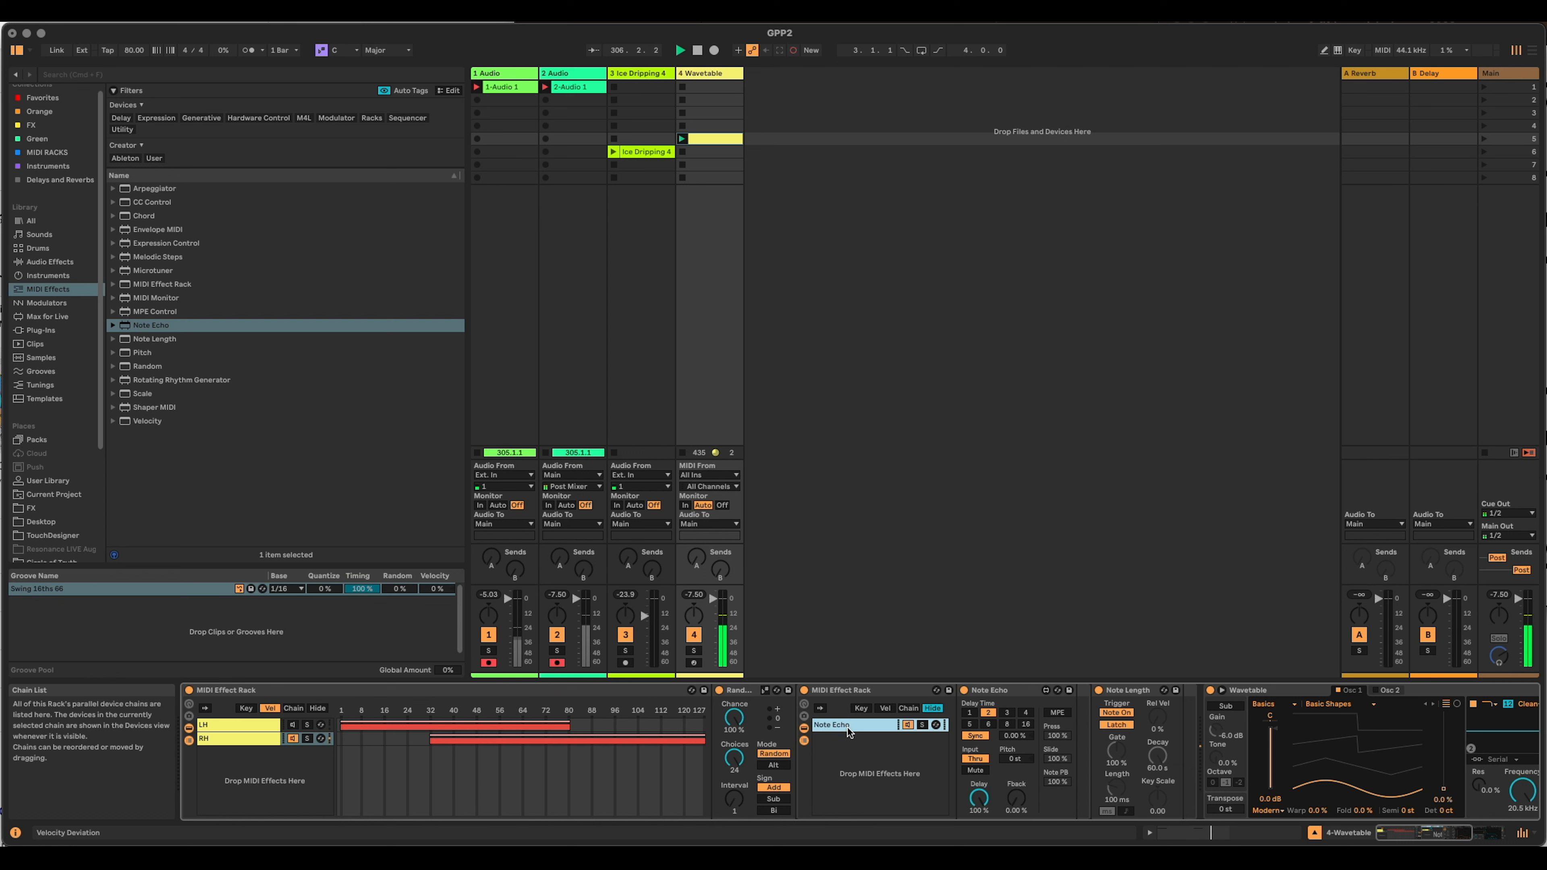
{"action": "type", "text": "Note"}
{"action": "key", "text": "super+d"}
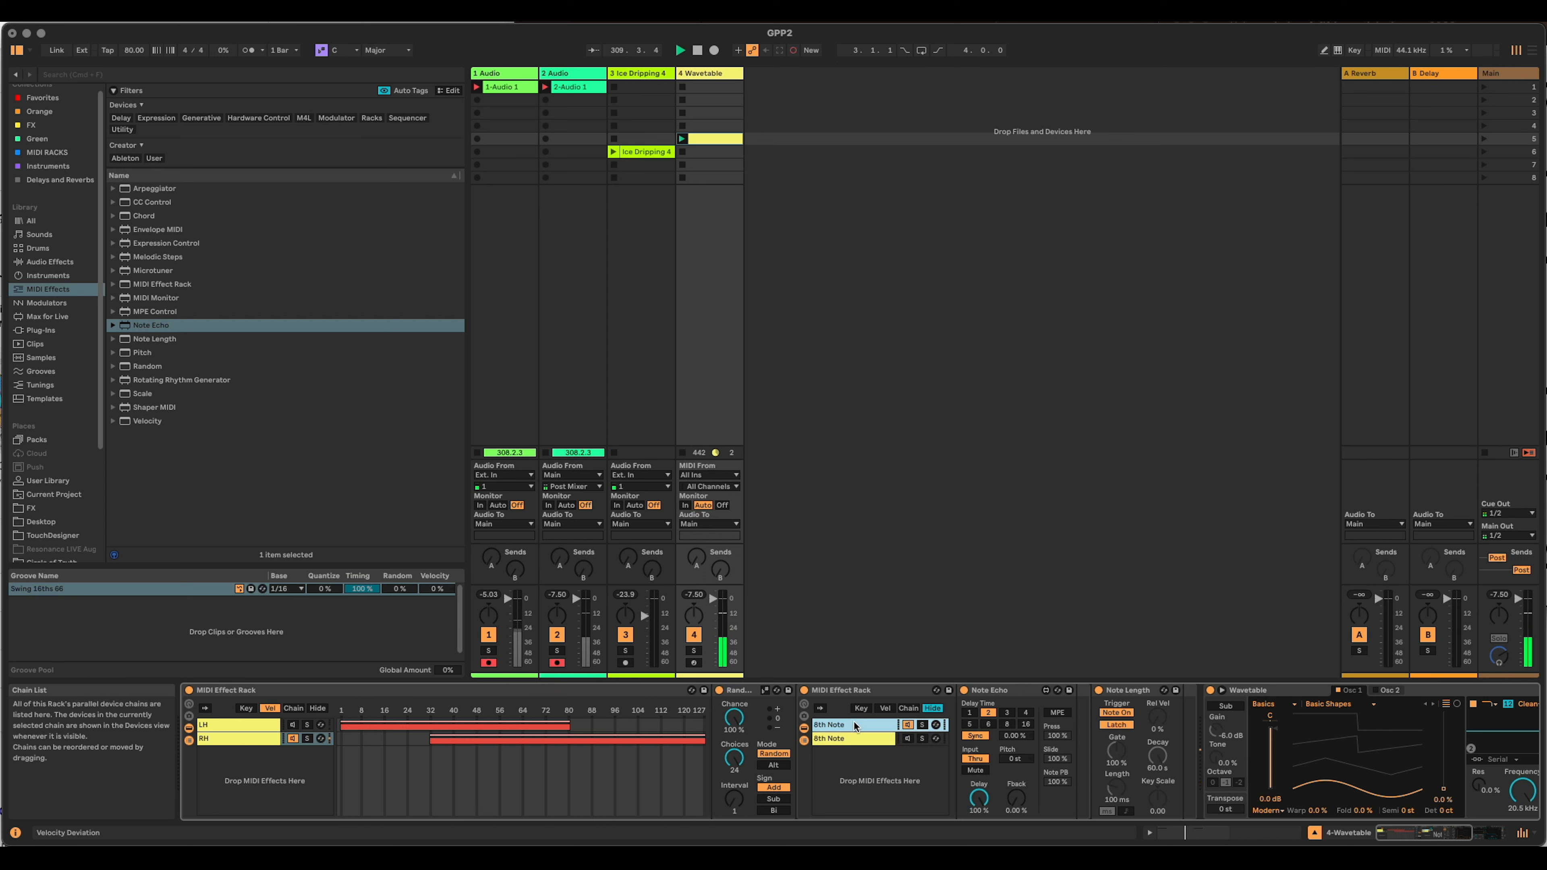
Set the first 8th Note chain's Note Echo to a delay time of 1 and about 3.15% feedback.
{"action": "left_click", "coordinate": [968, 713]}
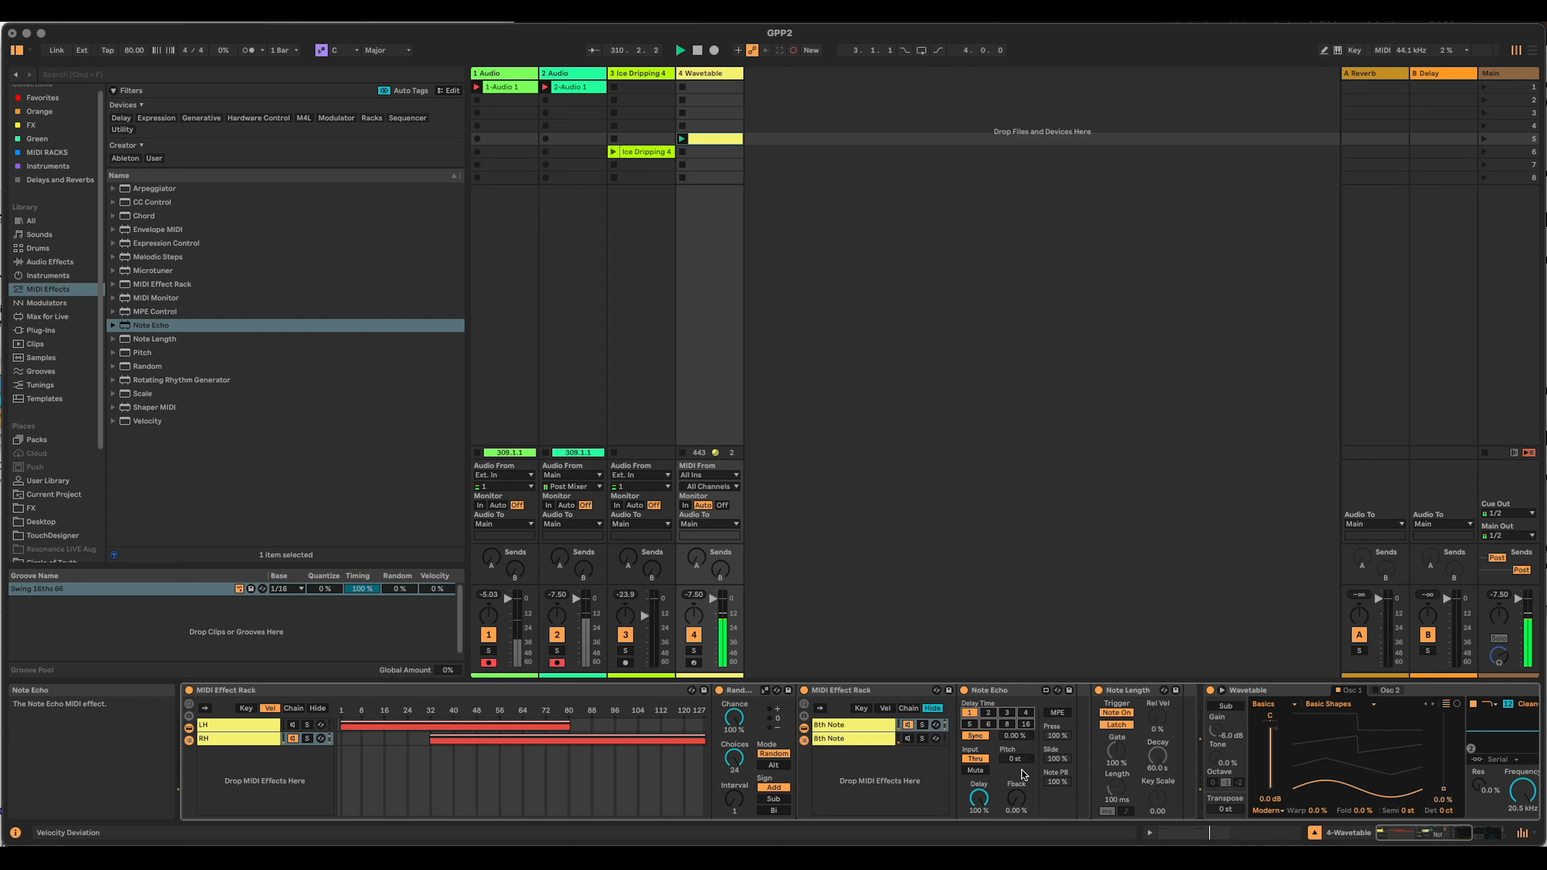
{"action": "left_click_drag", "start_coordinate": [1015, 799], "coordinate": [1021, 780]}
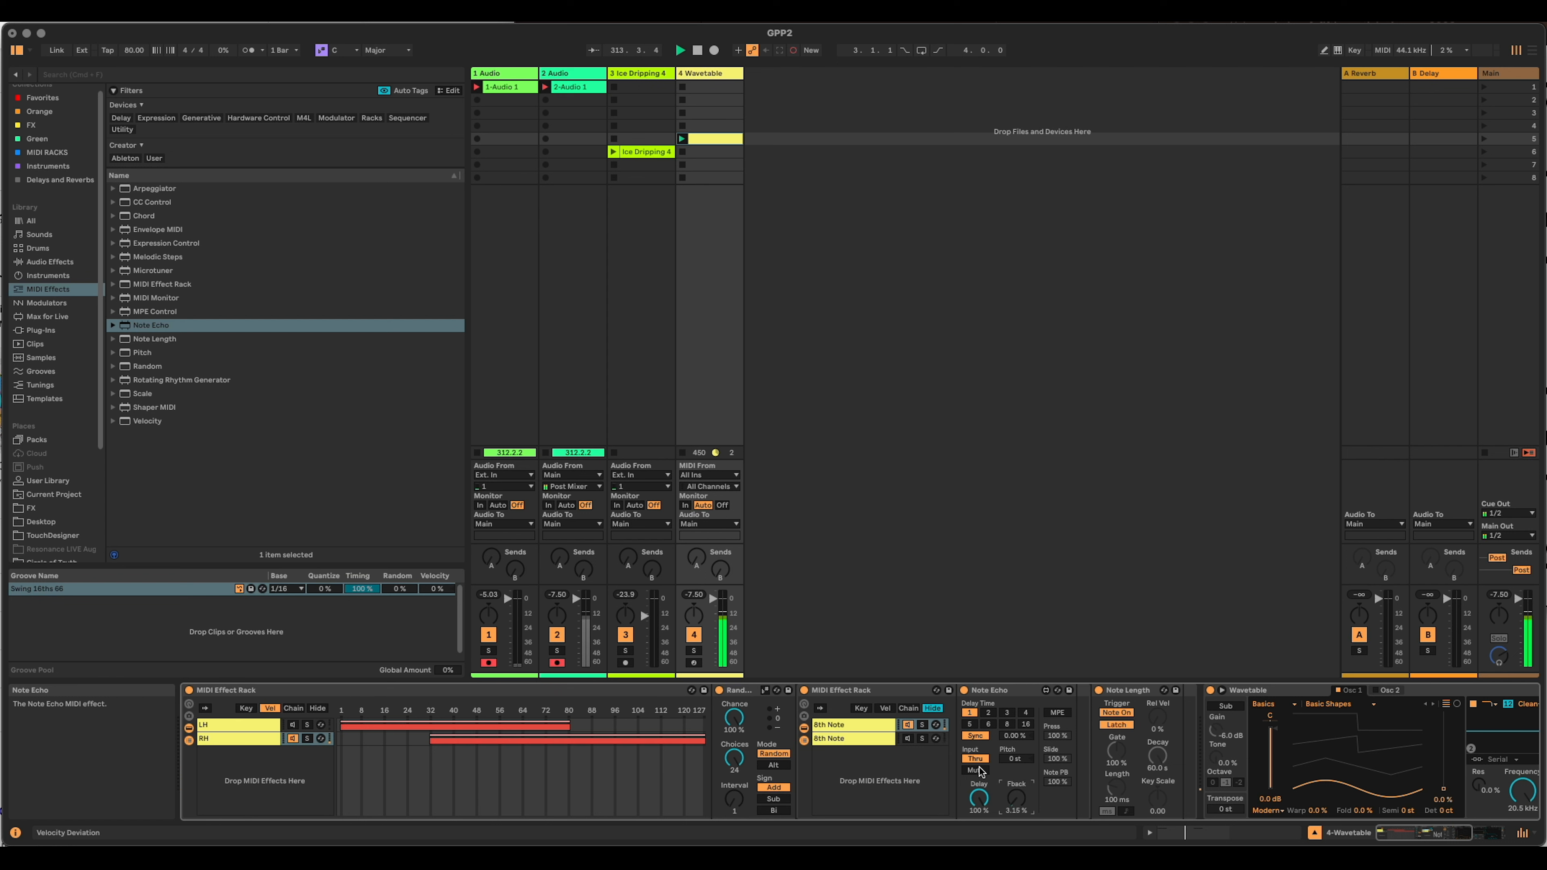
{"action": "left_click", "coordinate": [877, 740]}
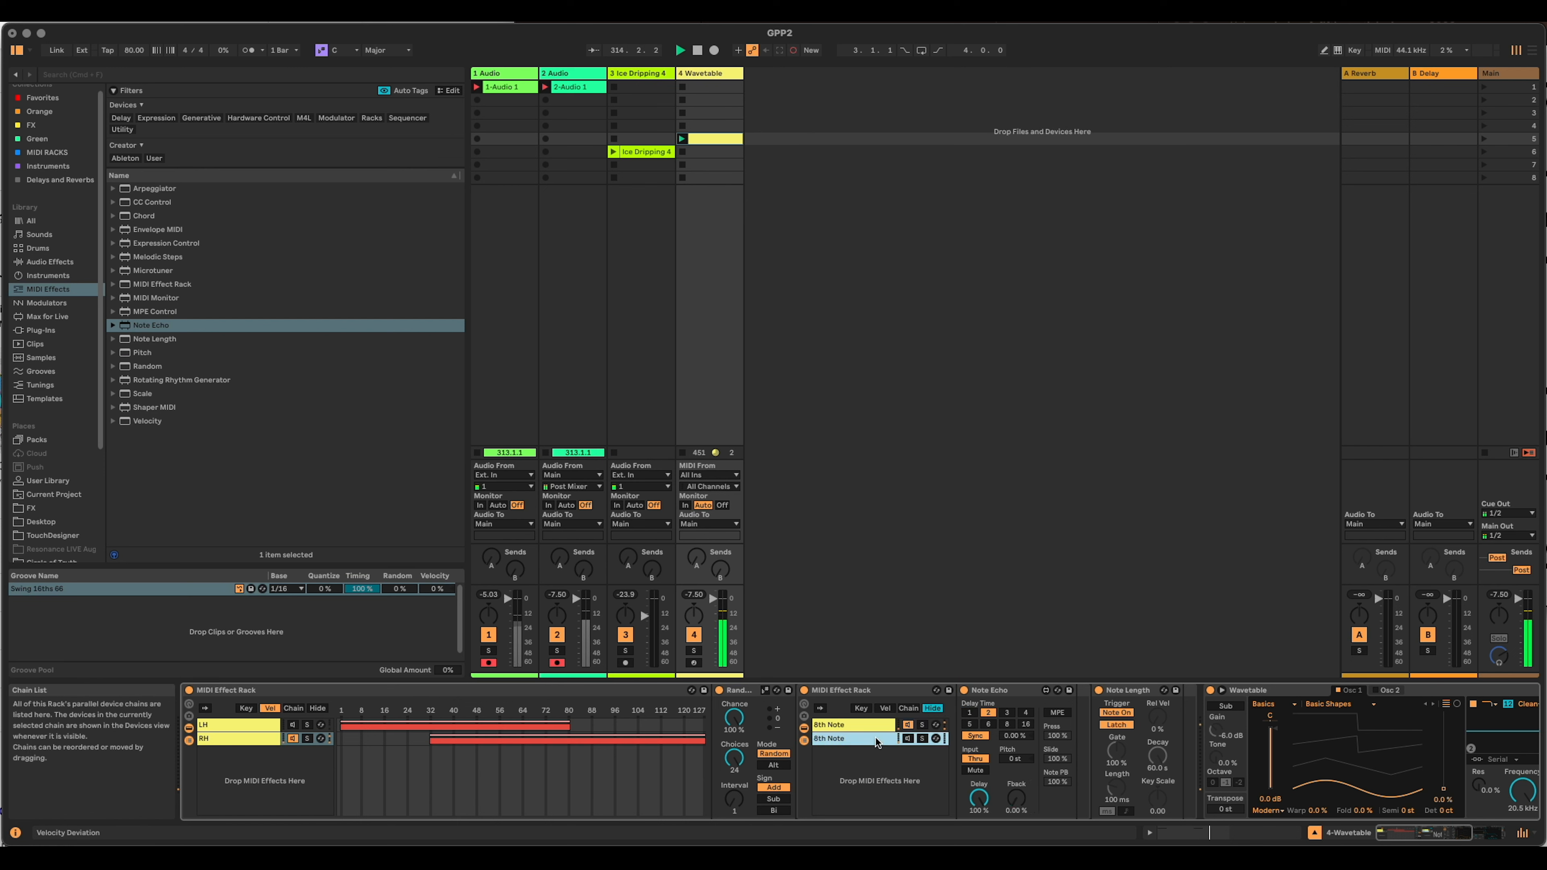
Create an empty chain in the nested rack and name it Normal.
{"action": "right_click", "coordinate": [880, 773]}
{"action": "left_click", "coordinate": [893, 788]}
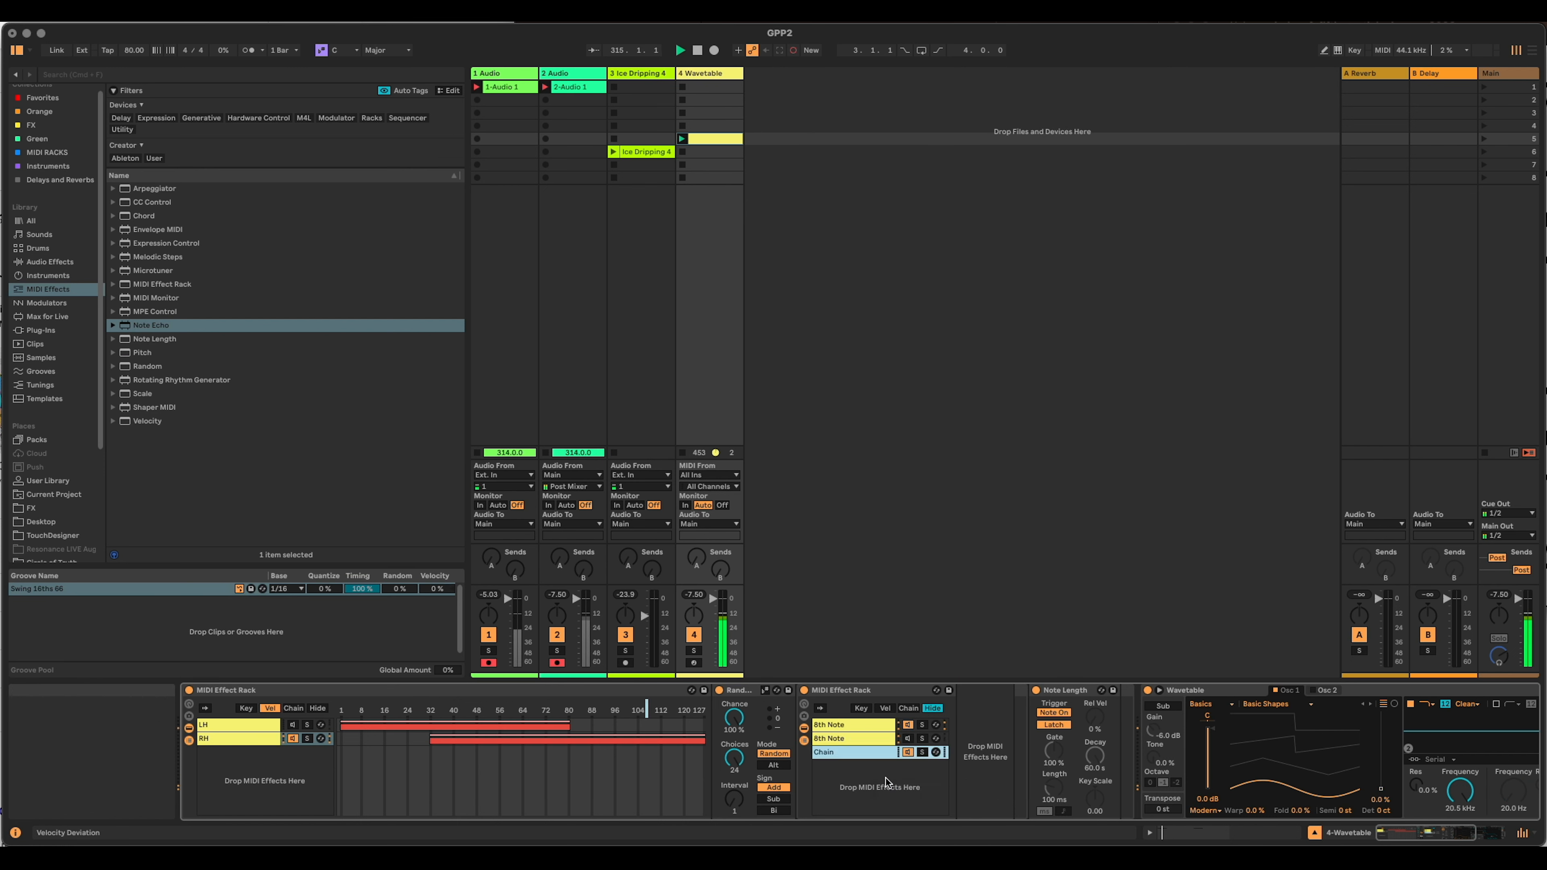
{"action": "key", "text": "super+r"}
{"action": "type", "text": "Nor"}
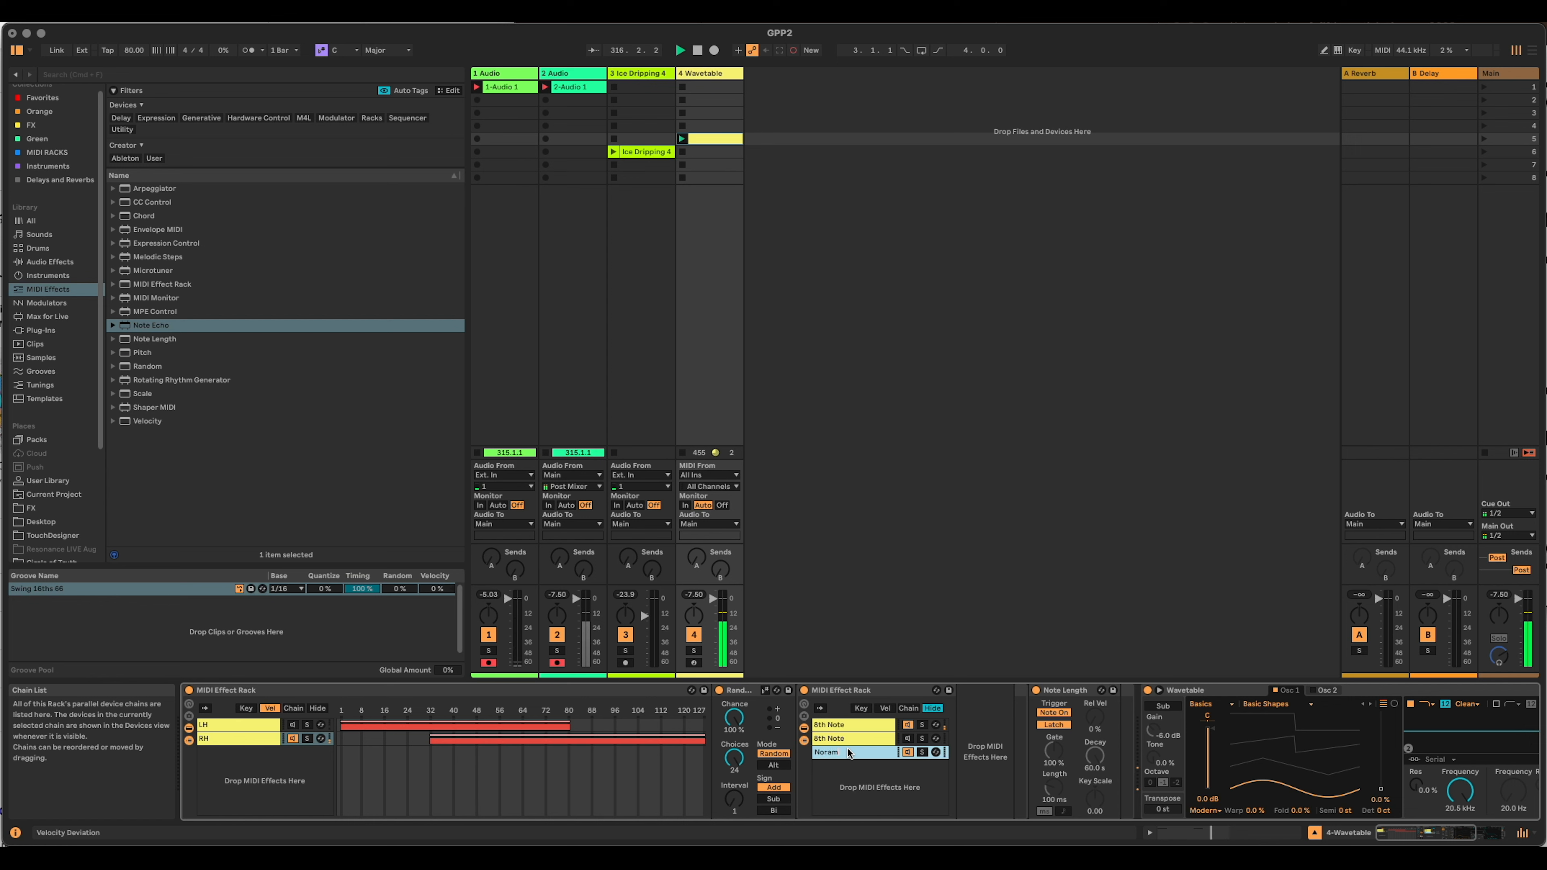
{"action": "type", "text": "mal"}
Rename the nested rack as Legato and move its Normal chain above the two 8th Note chains.
{"action": "left_click", "coordinate": [842, 691]}
{"action": "key", "text": "super+r"}
{"action": "type", "text": "Legato"}
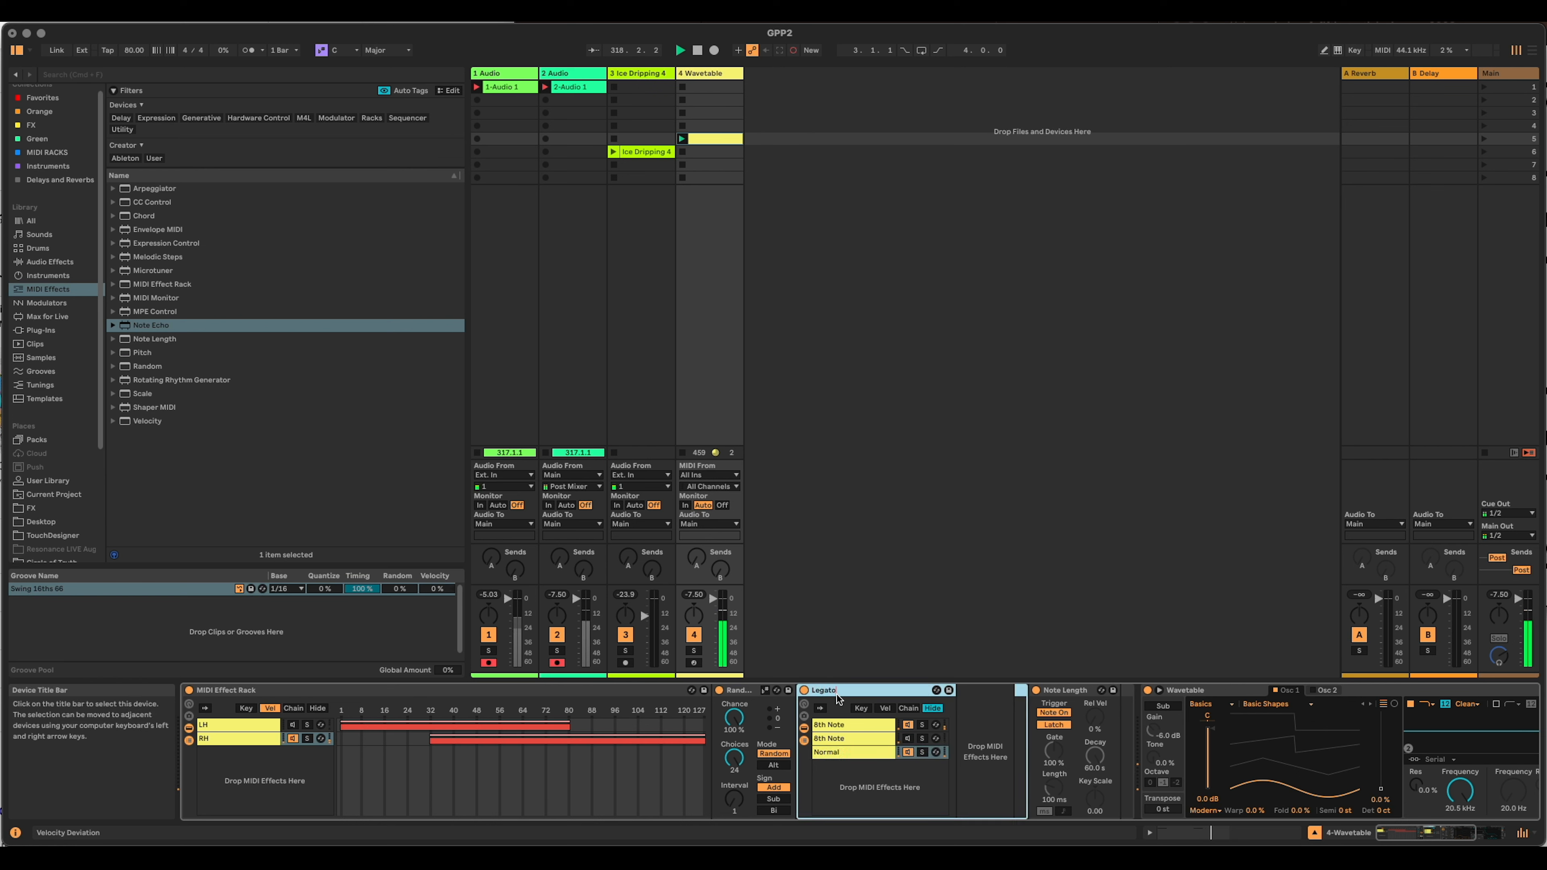
{"action": "left_click_drag", "start_coordinate": [866, 753], "coordinate": [847, 721]}
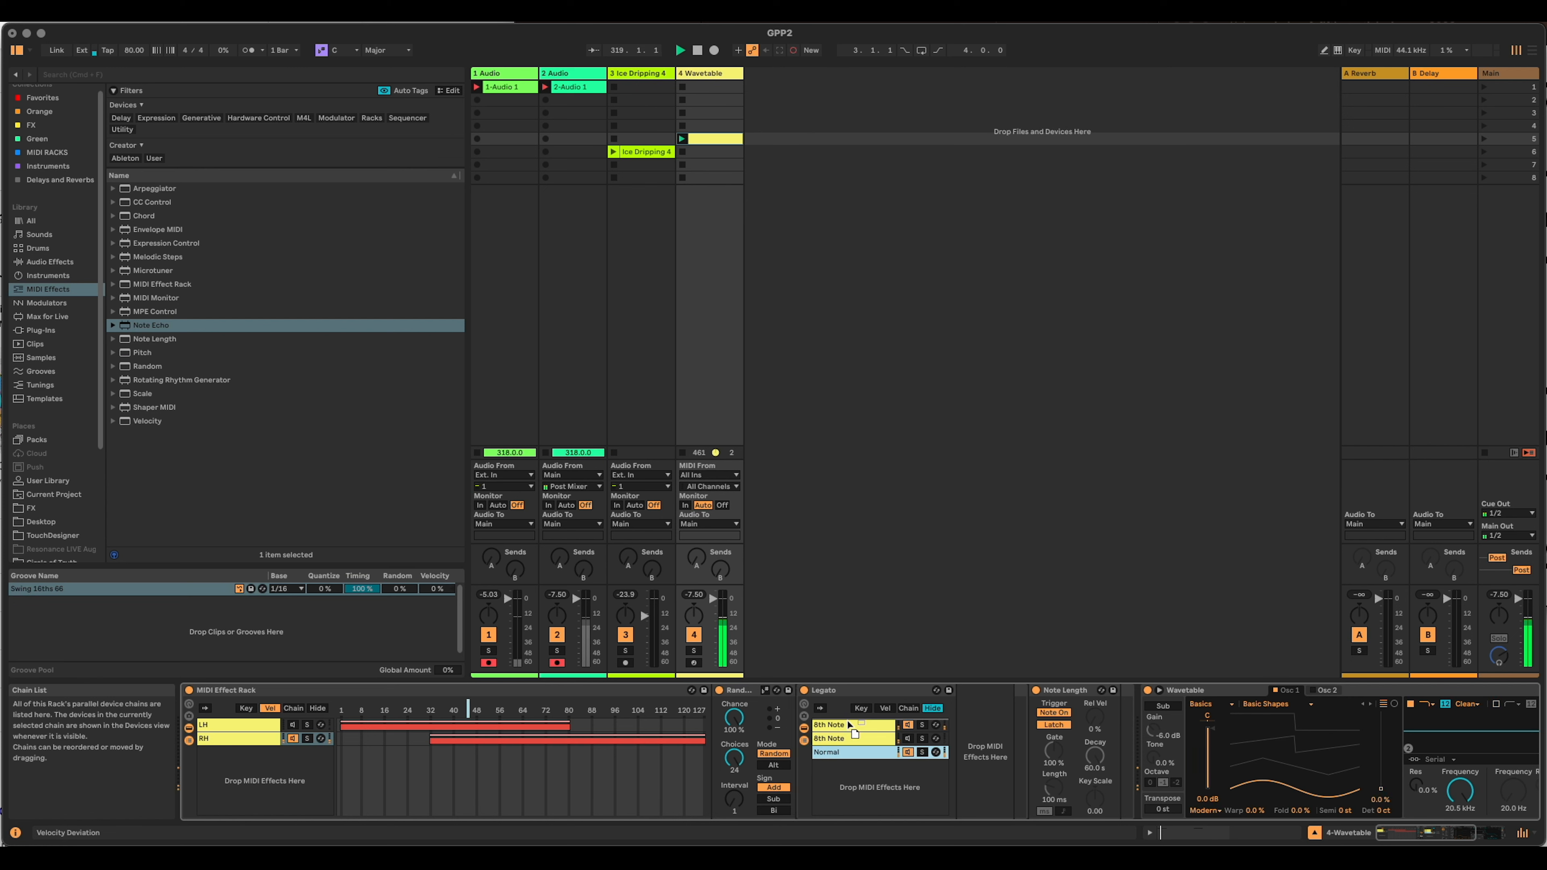
Rename the 8th Note chain directly below Normal as 16ths.
{"action": "left_click", "coordinate": [848, 739]}
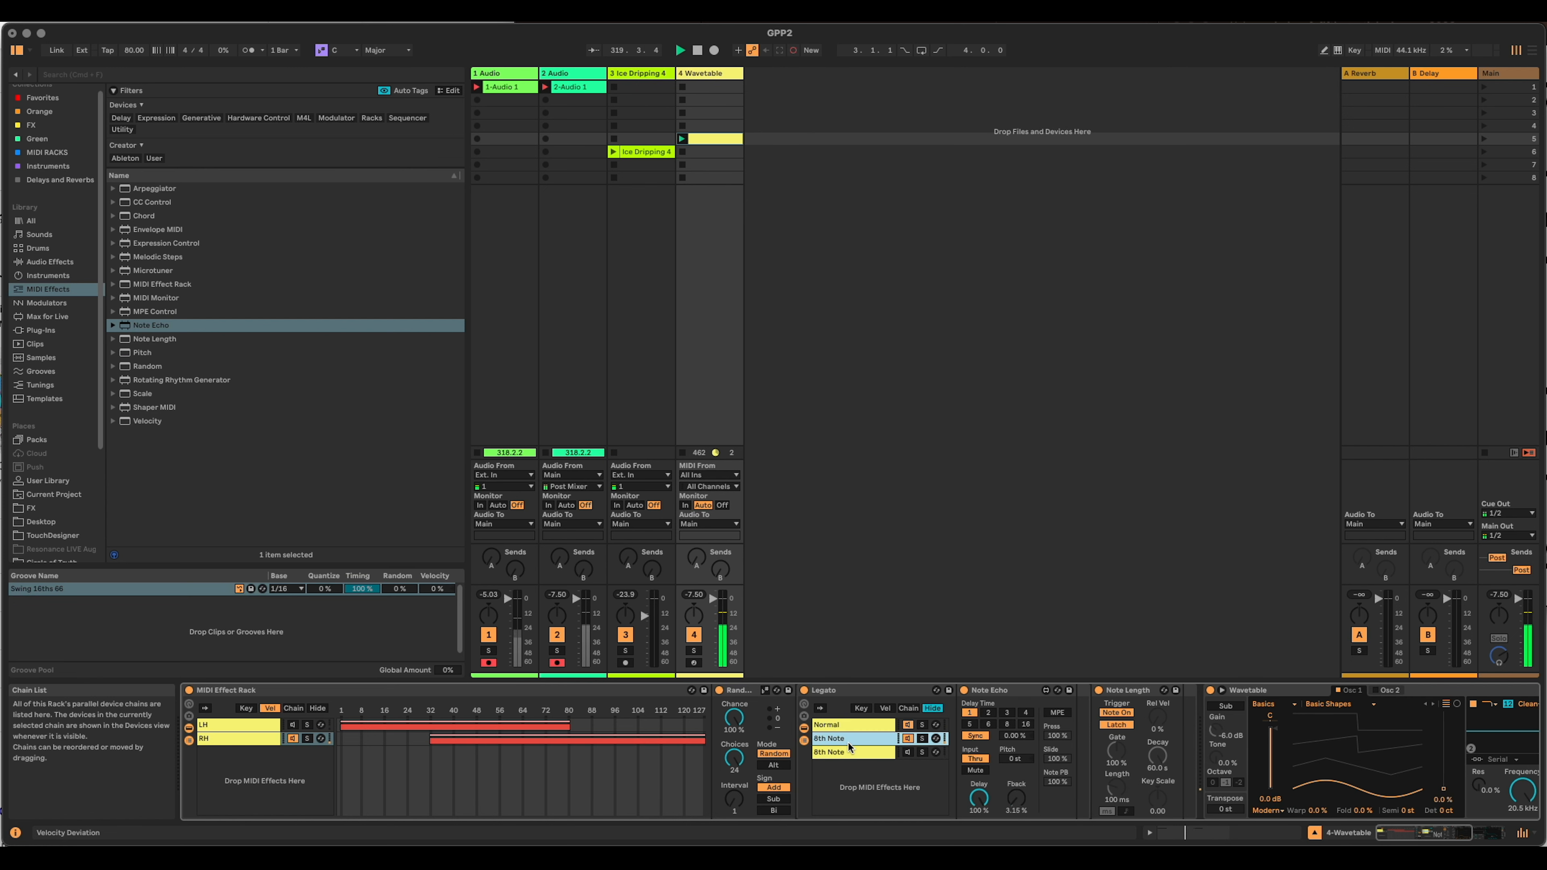
{"action": "key", "text": "super+r"}
{"action": "type", "text": "16ths"}
{"action": "key", "text": "Return"}
Activate the 8th Note chain and stagger the 16ths and 8th Note zones in the Legato rack's chain select editor.
{"action": "left_click", "coordinate": [908, 753]}
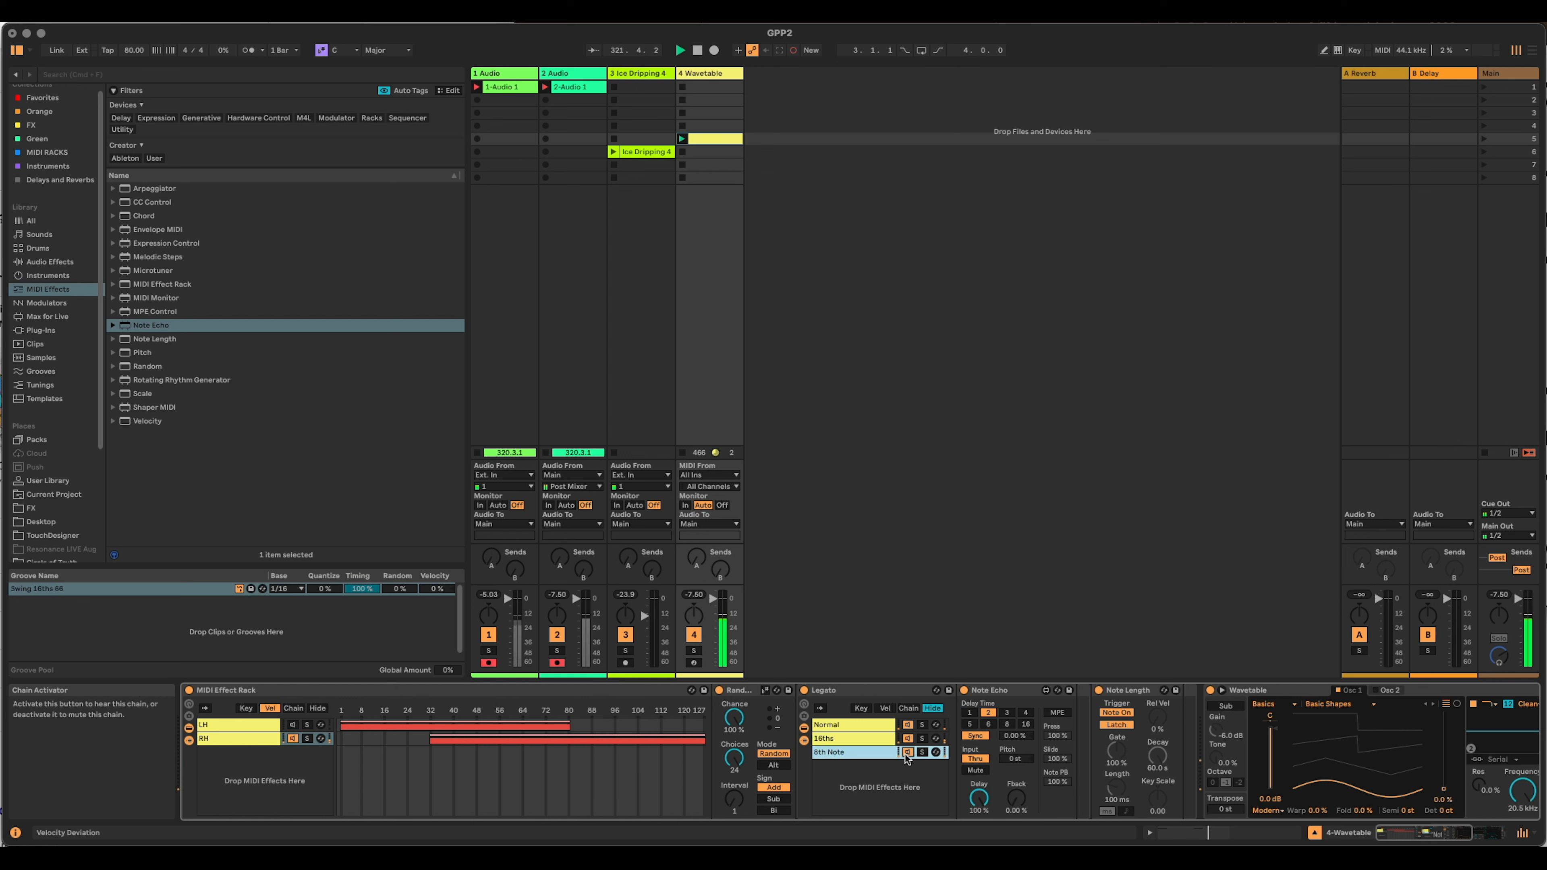
{"action": "left_click", "coordinate": [908, 708]}
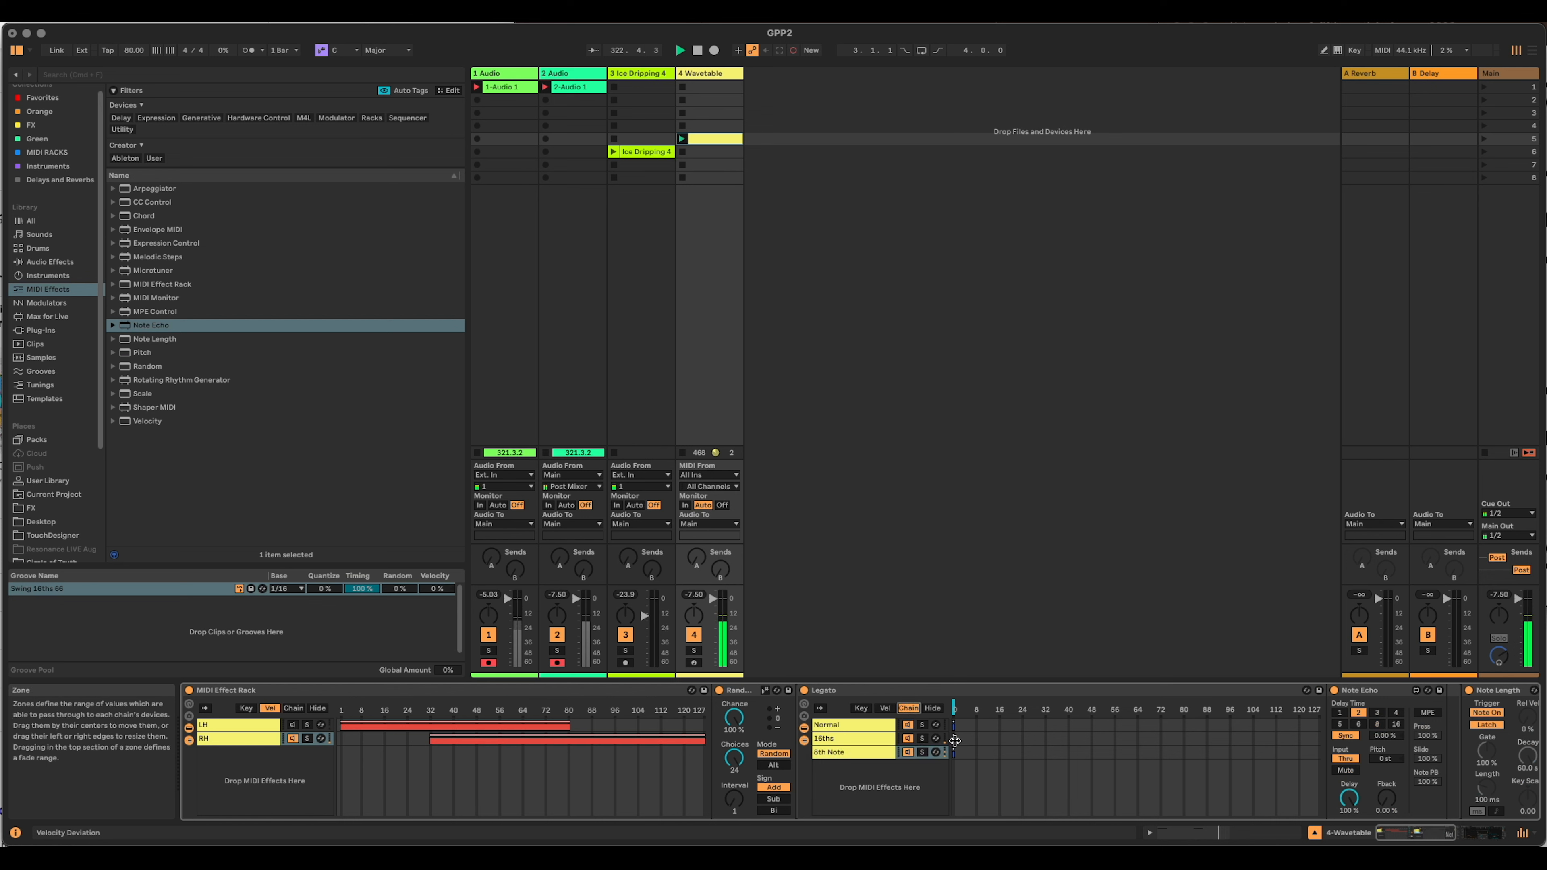
{"action": "left_click_drag", "start_coordinate": [955, 740], "coordinate": [962, 757]}
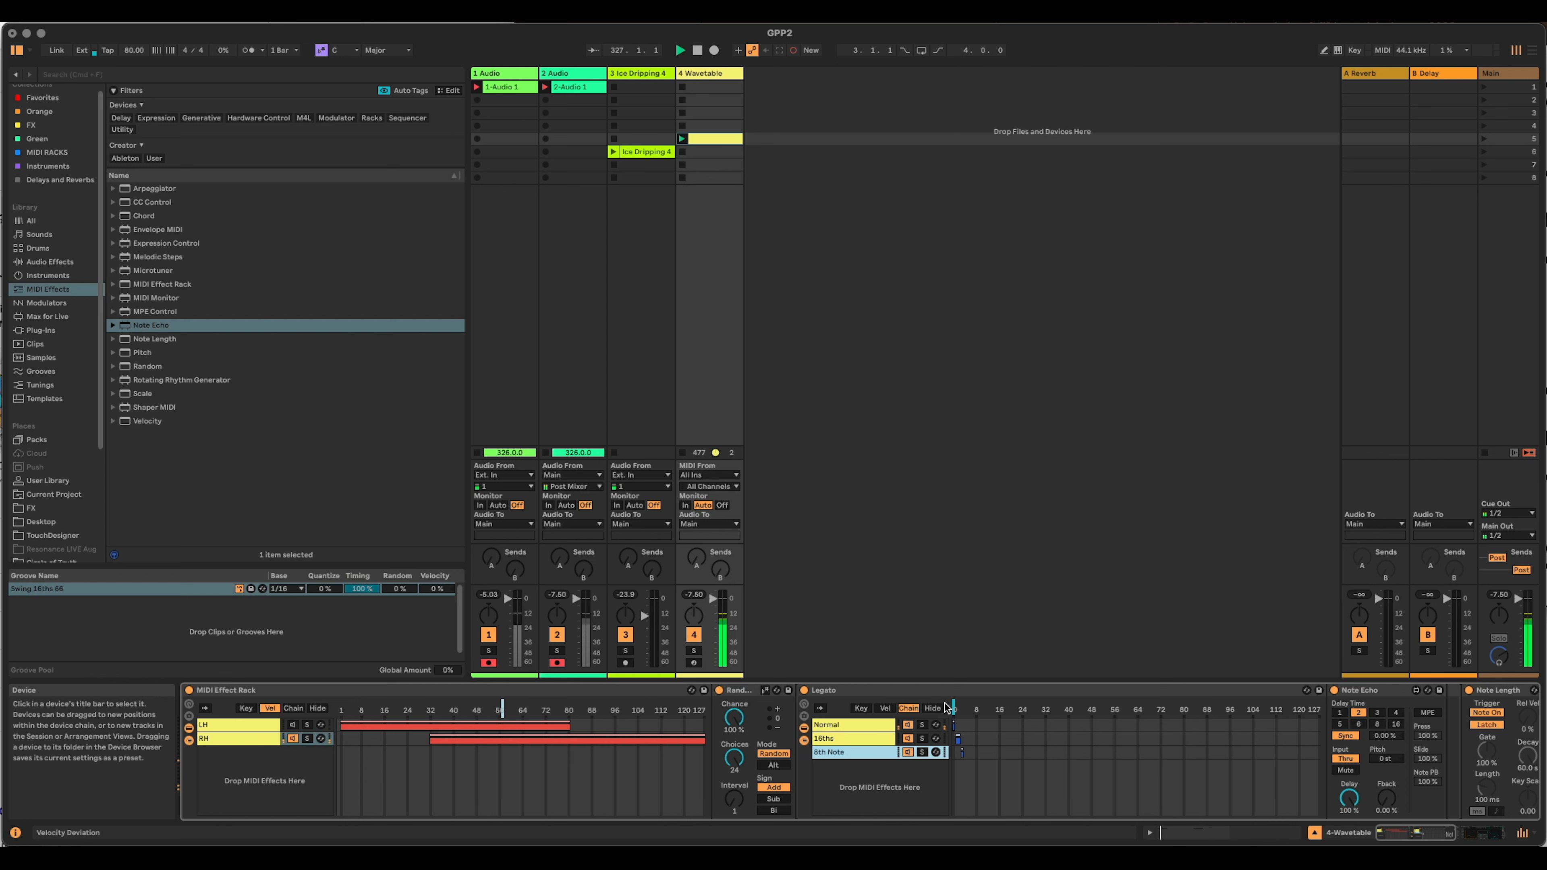
Map the Legato rack's chain selector to Macro 1 and reduce the visible macros to that one.
{"action": "right_click", "coordinate": [955, 711]}
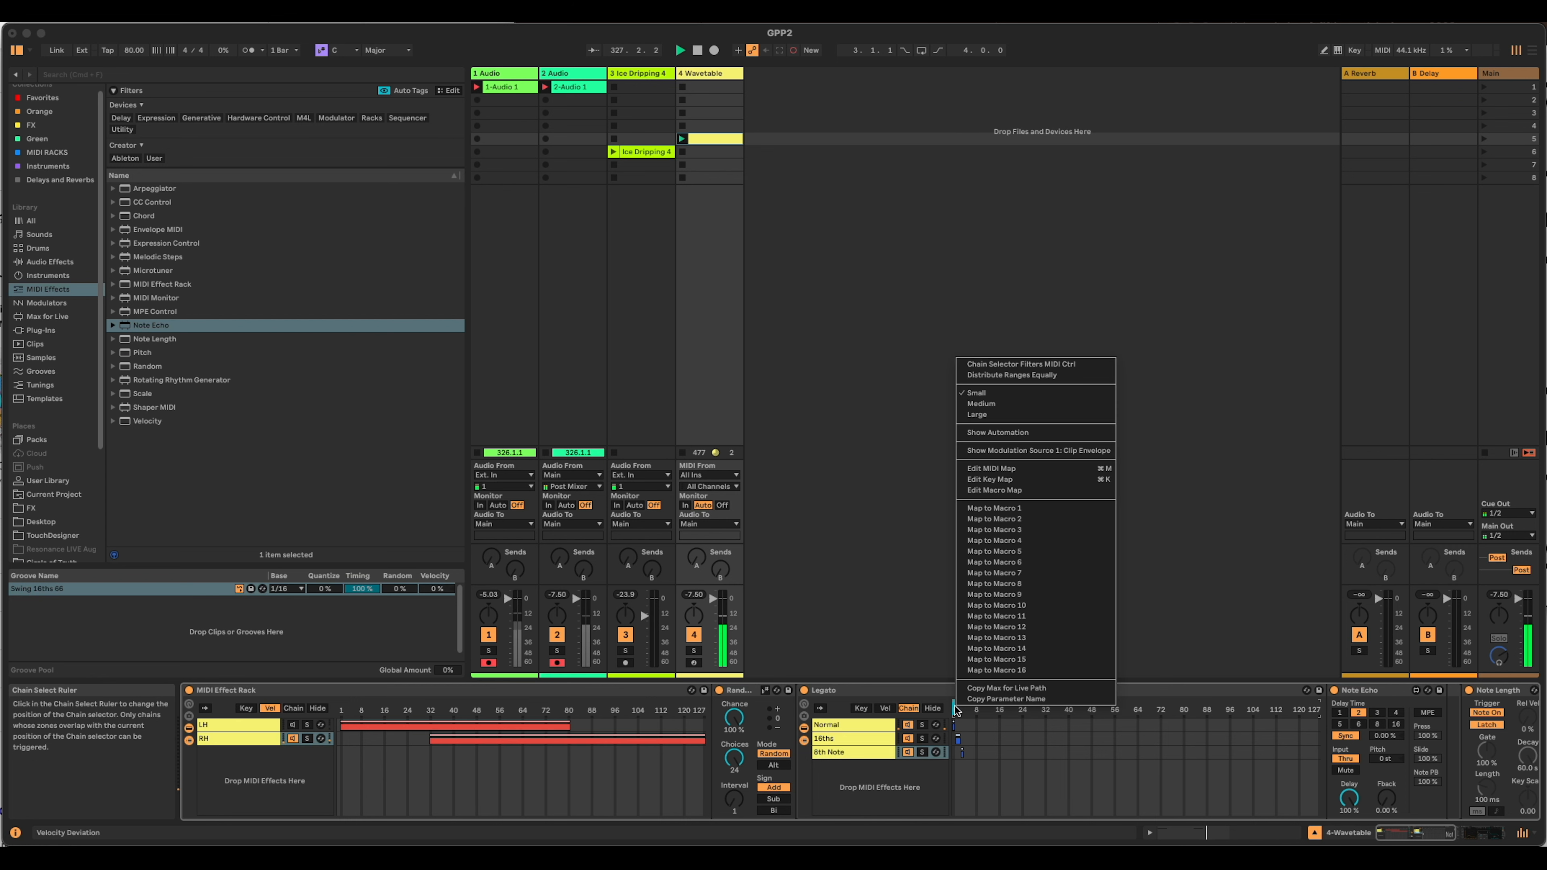
{"action": "left_click", "coordinate": [1033, 507]}
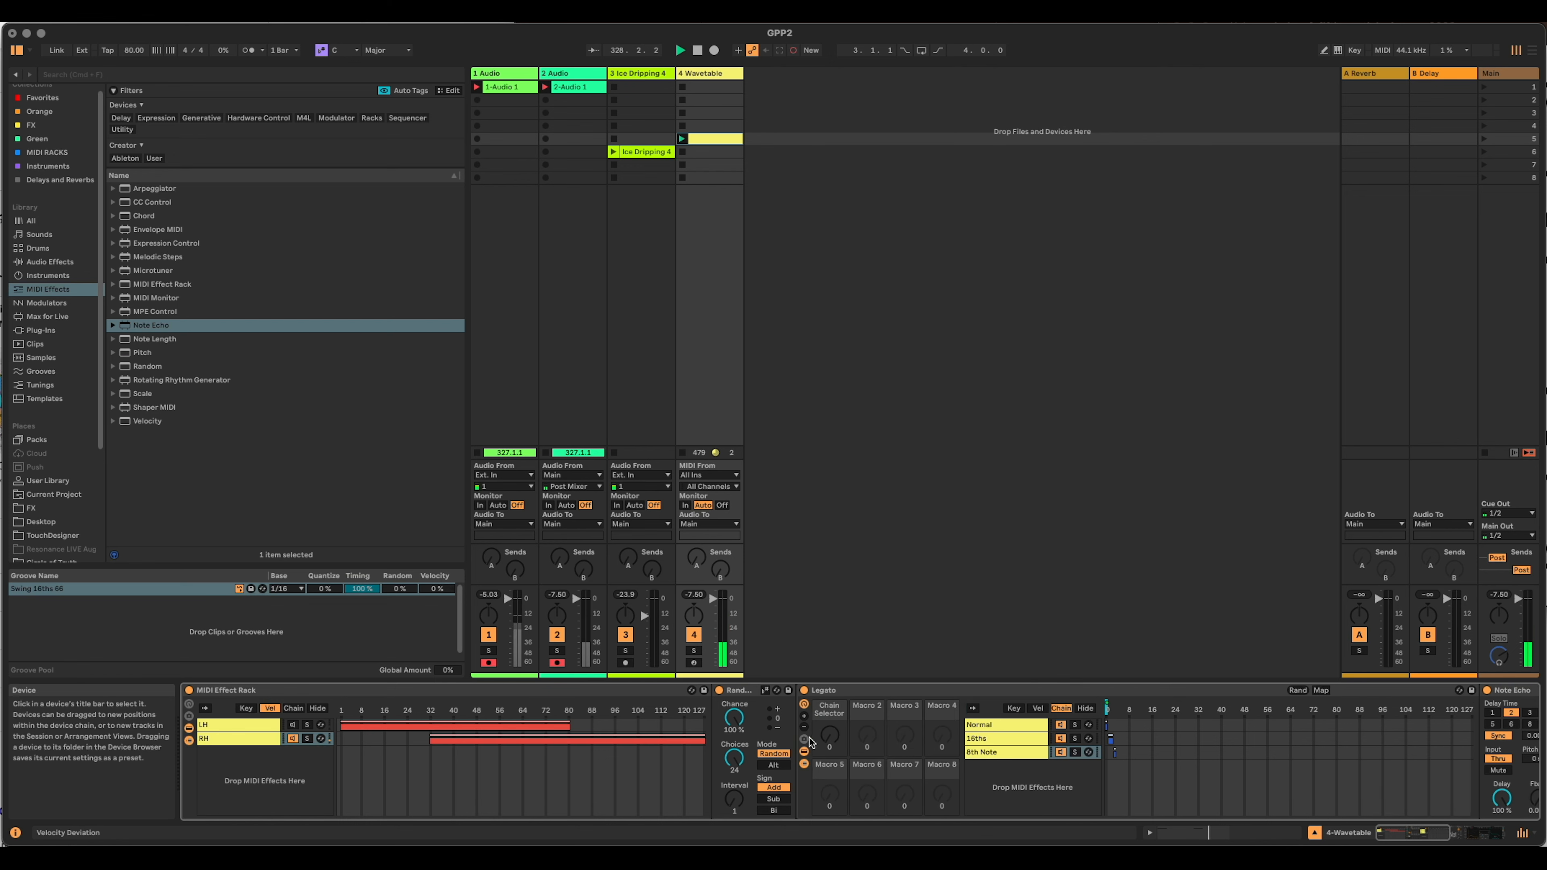
{"action": "left_click", "coordinate": [804, 727]}
{"action": "left_click", "coordinate": [804, 727]}
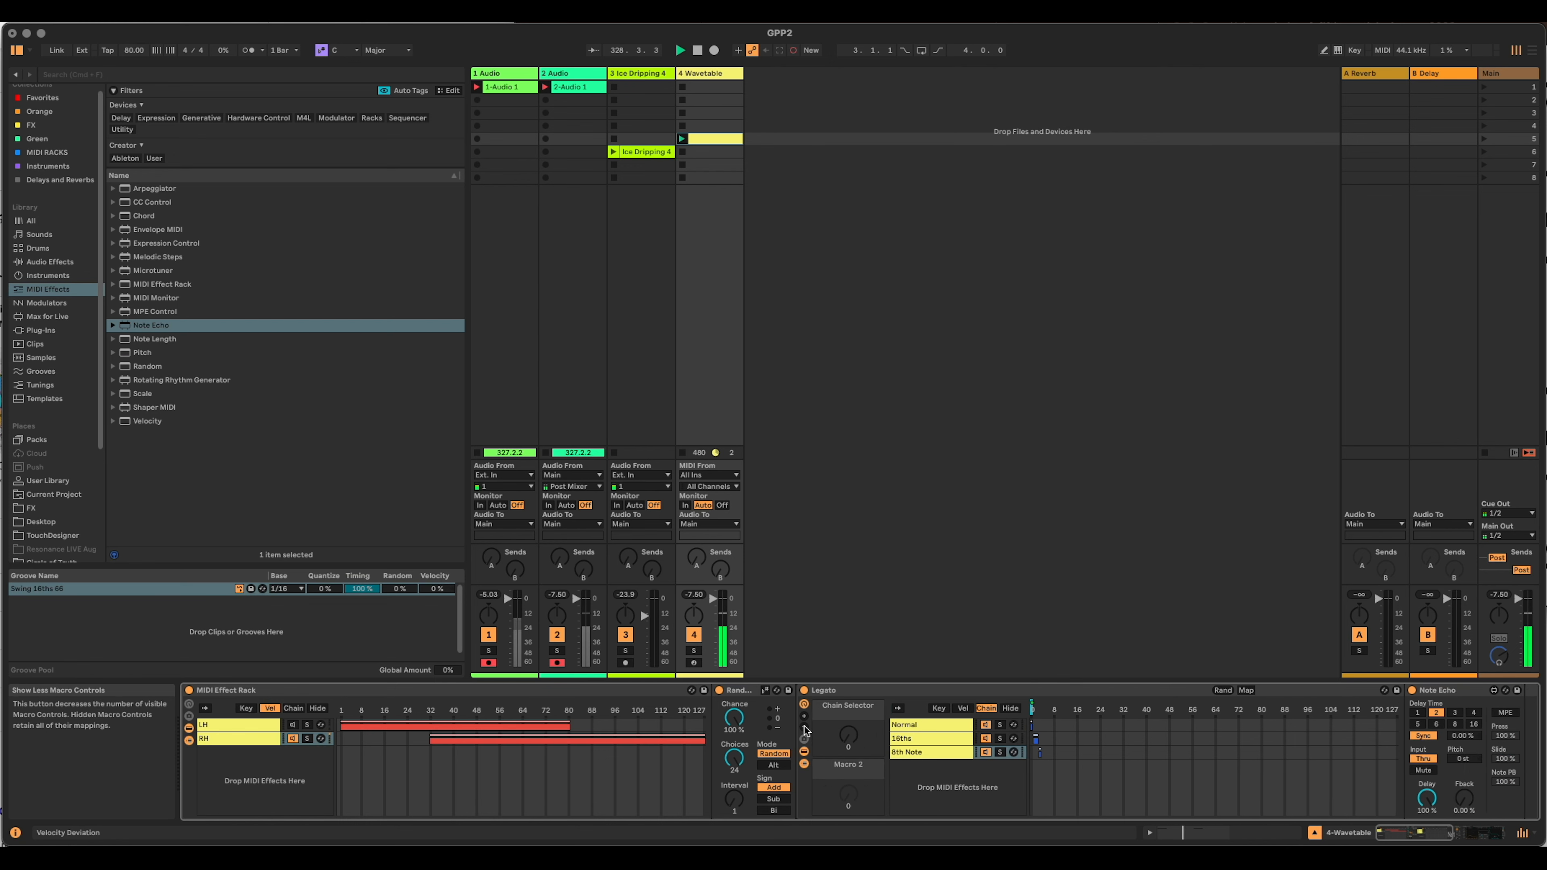
Limit the Chain Selector macro mapping to a maximum of 3.
{"action": "left_click", "coordinate": [1249, 692]}
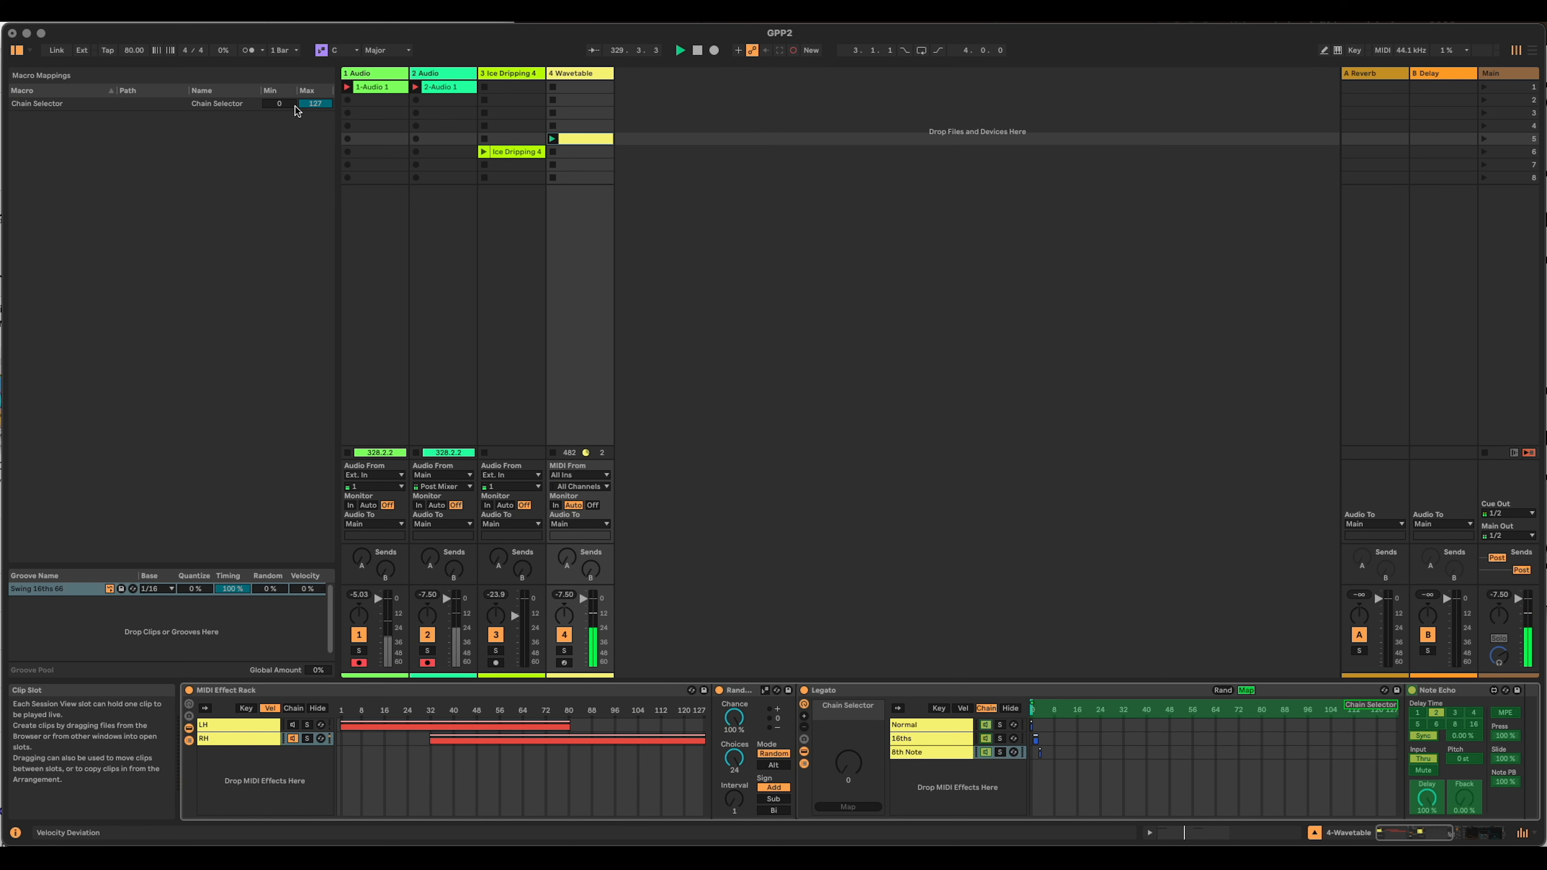
{"action": "left_click", "coordinate": [307, 104]}
{"action": "type", "text": "3"}
{"action": "key", "text": "Return"}
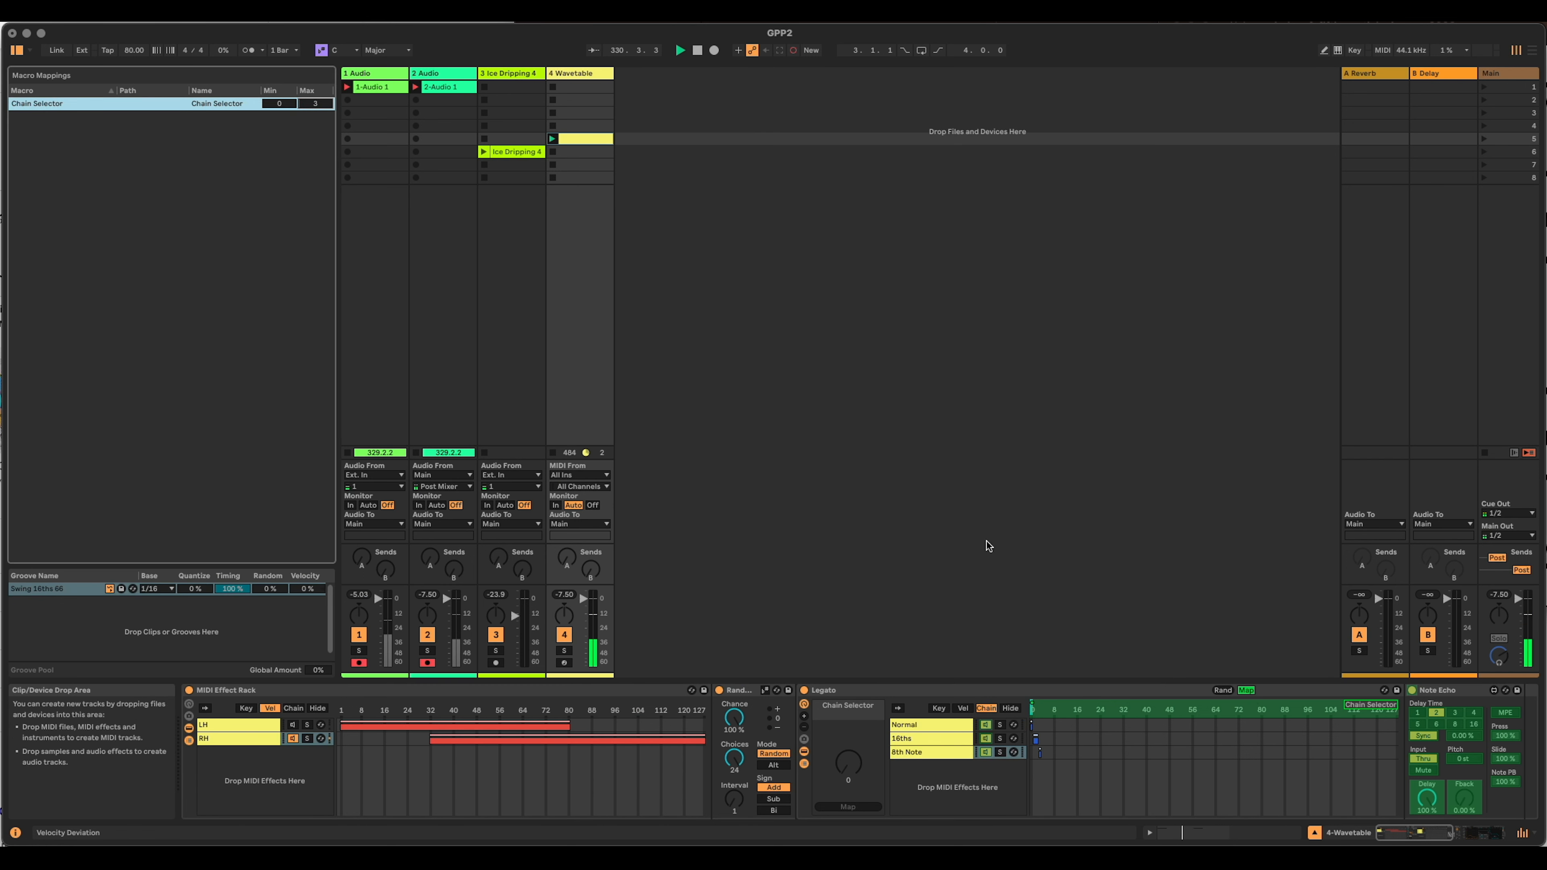
{"action": "left_click", "coordinate": [1040, 753]}
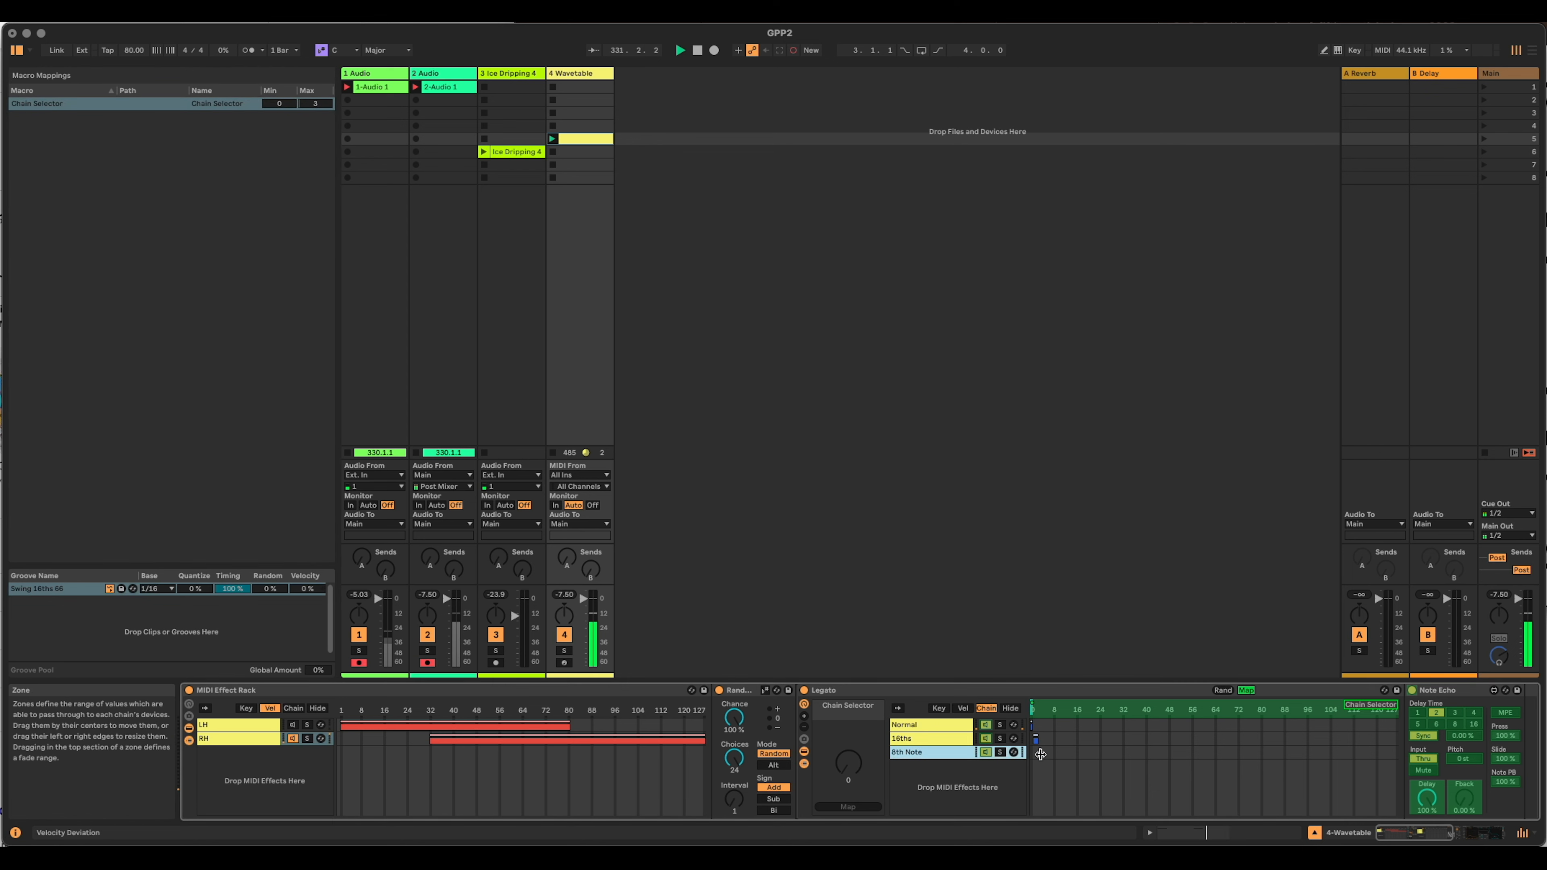
{"action": "left_click", "coordinate": [1246, 690]}
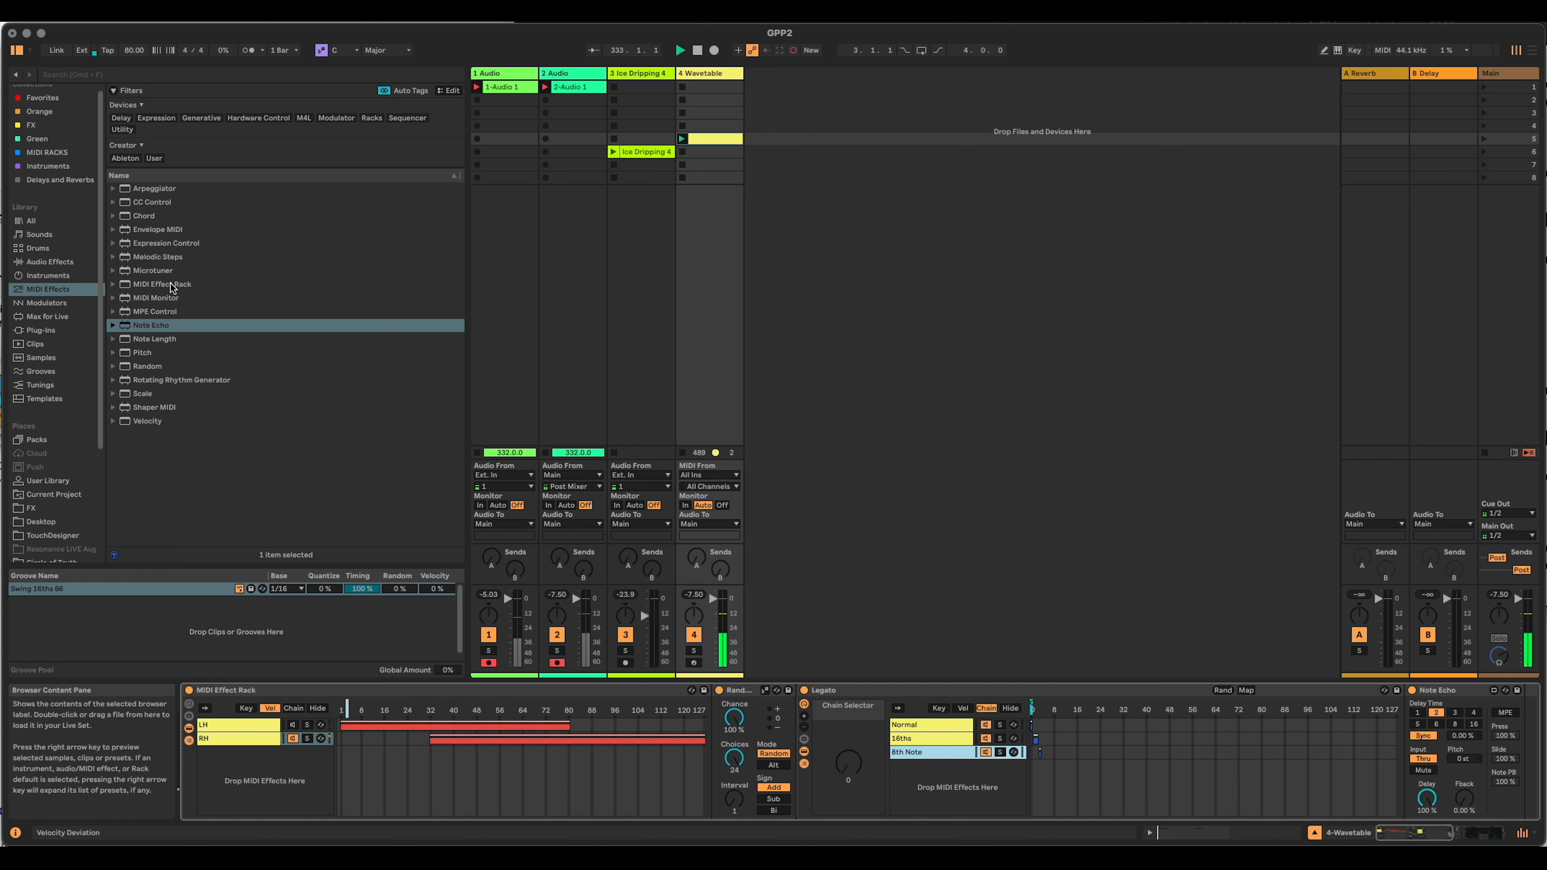
Insert an Expression Control between Random and the Legato rack and set its first source to Random.
{"action": "left_click_drag", "start_coordinate": [161, 243], "coordinate": [792, 753]}
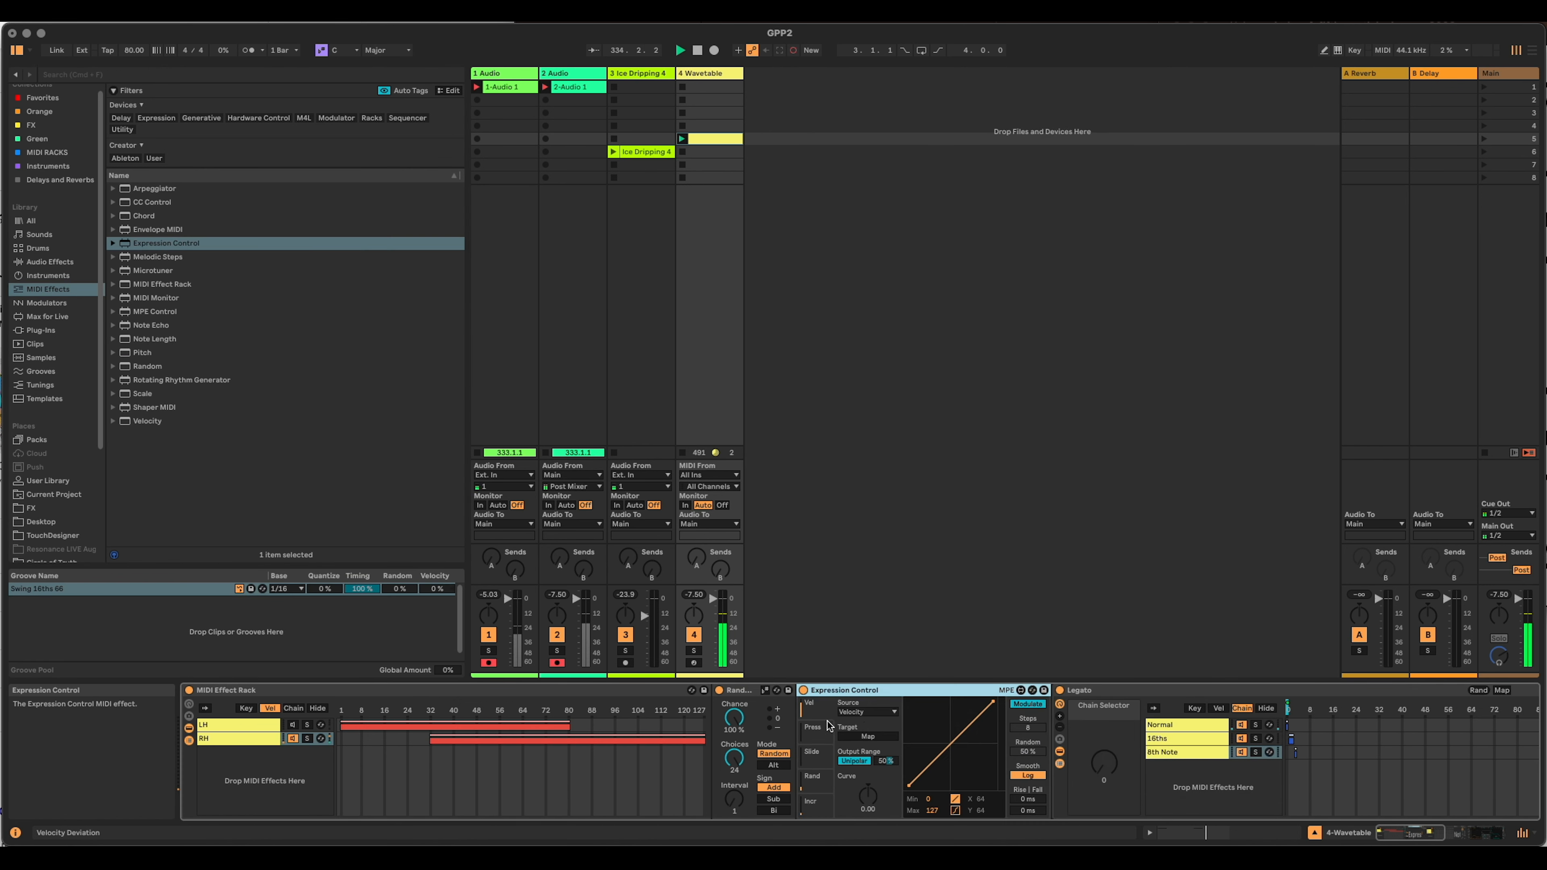
{"action": "left_click", "coordinate": [860, 712]}
{"action": "left_click", "coordinate": [865, 792]}
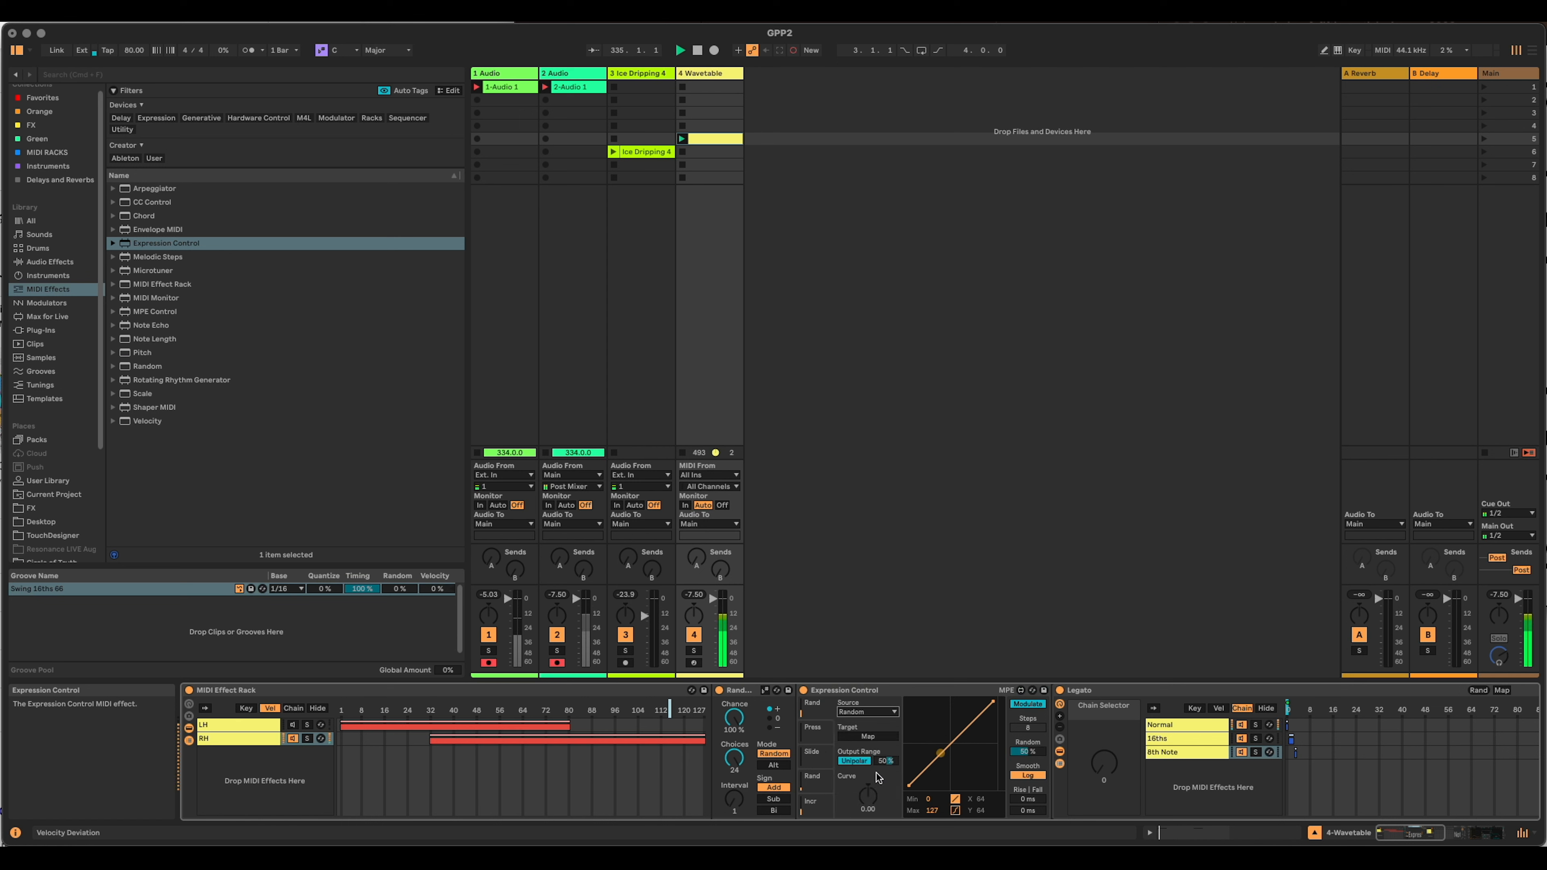
Map Expression Control's Random source to the Chain Selector macro, with output range and random amount both at 100%.
{"action": "left_click", "coordinate": [881, 737]}
{"action": "left_click", "coordinate": [1103, 762]}
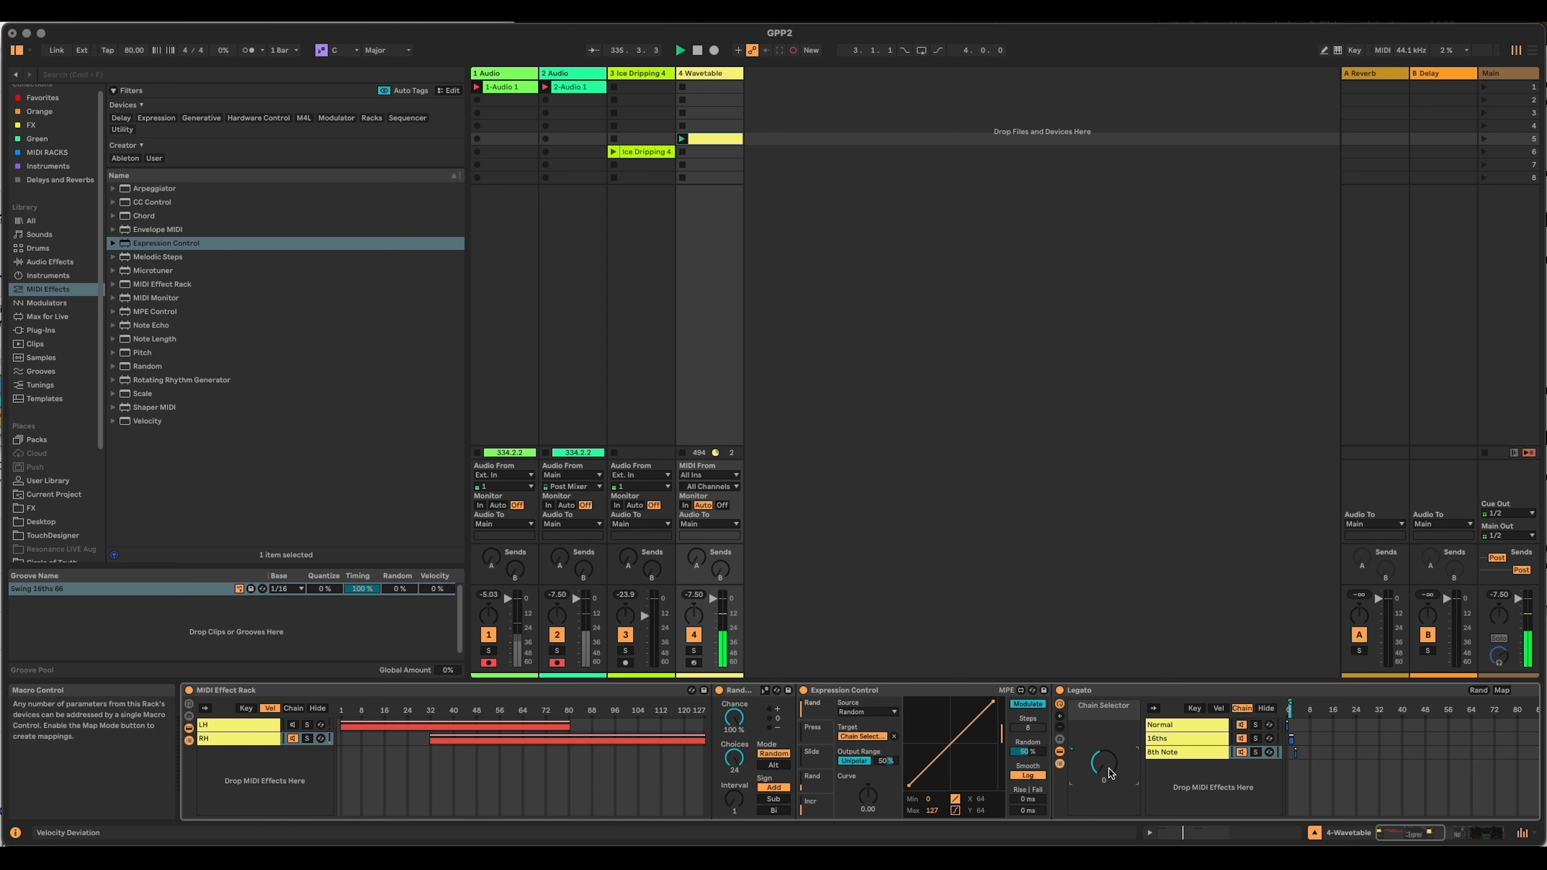
{"action": "left_click_drag", "start_coordinate": [886, 760], "coordinate": [886, 730]}
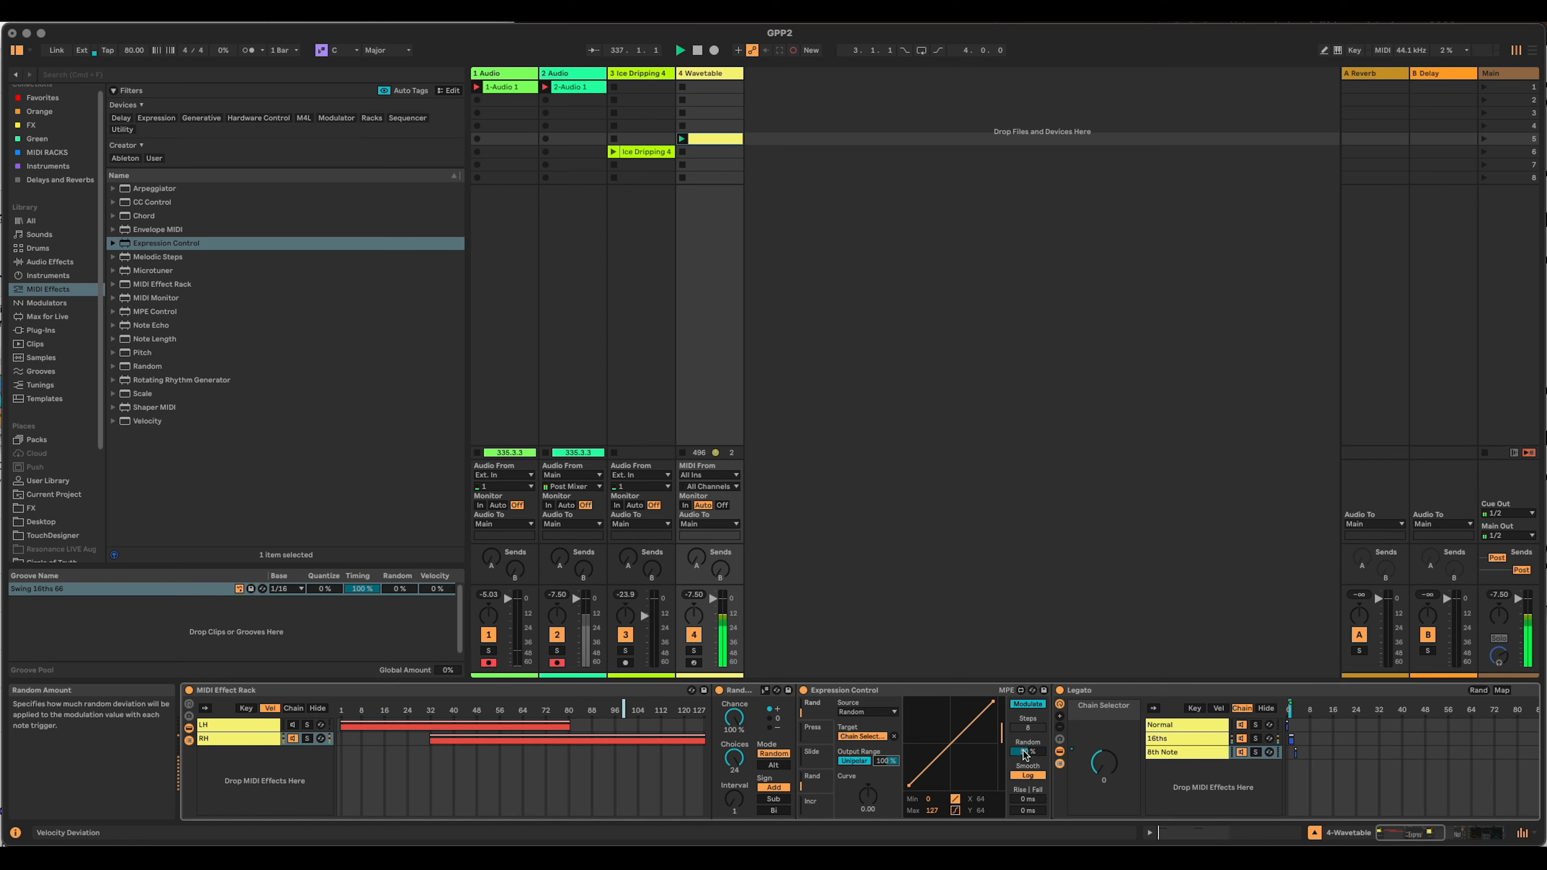
{"action": "left_click_drag", "start_coordinate": [1025, 754], "coordinate": [1026, 700]}
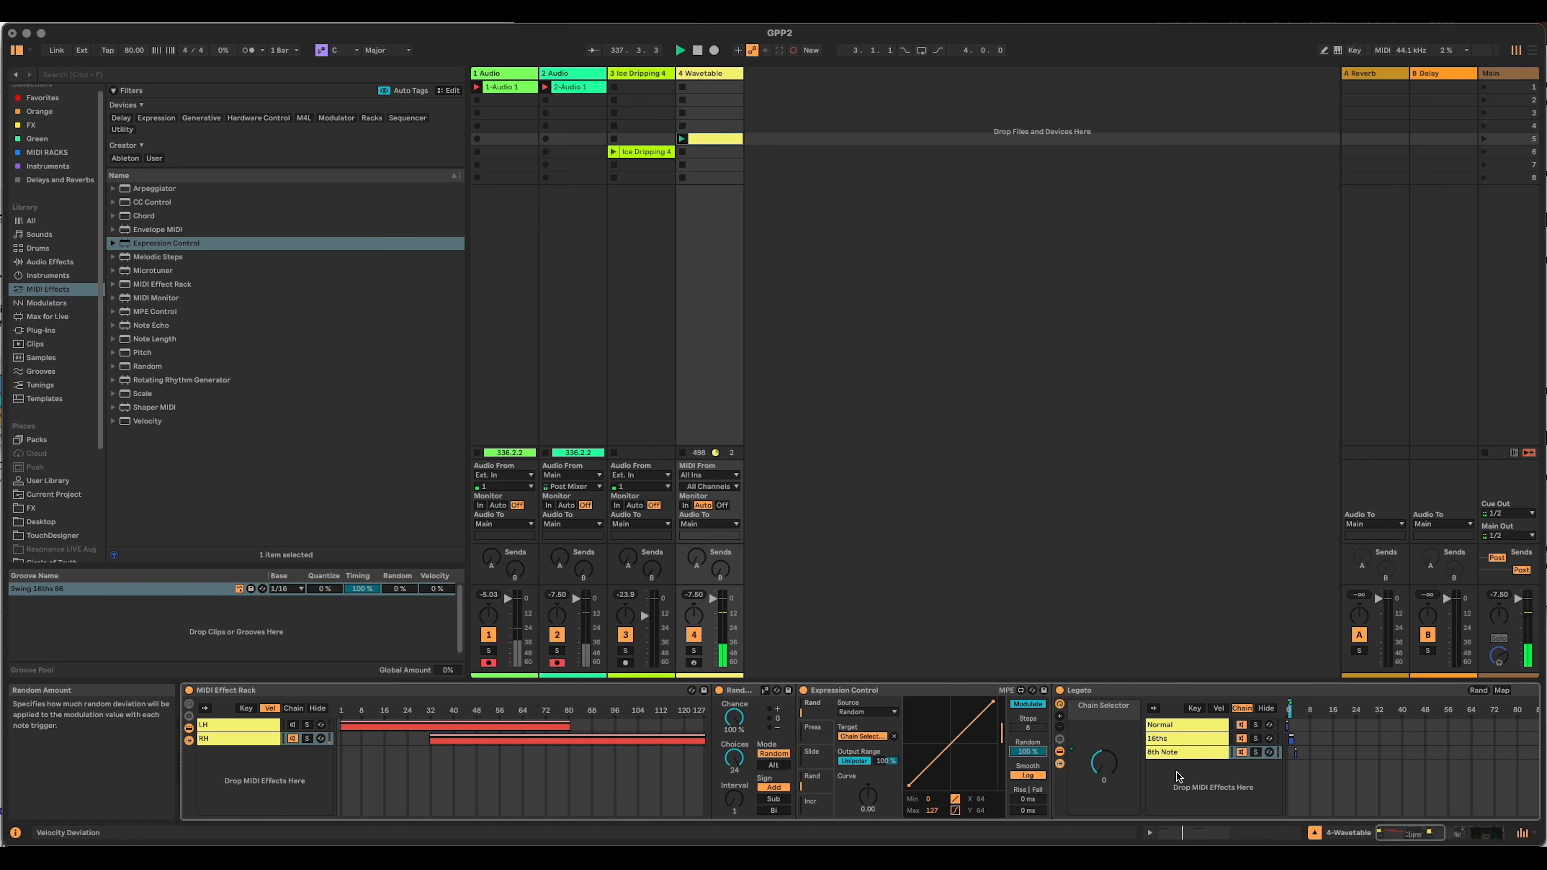
Raise the 16ths chain's Note Echo feedback to about 7.09%, and select the Normal chain.
{"action": "left_click_drag", "start_coordinate": [1416, 835], "coordinate": [1431, 833]}
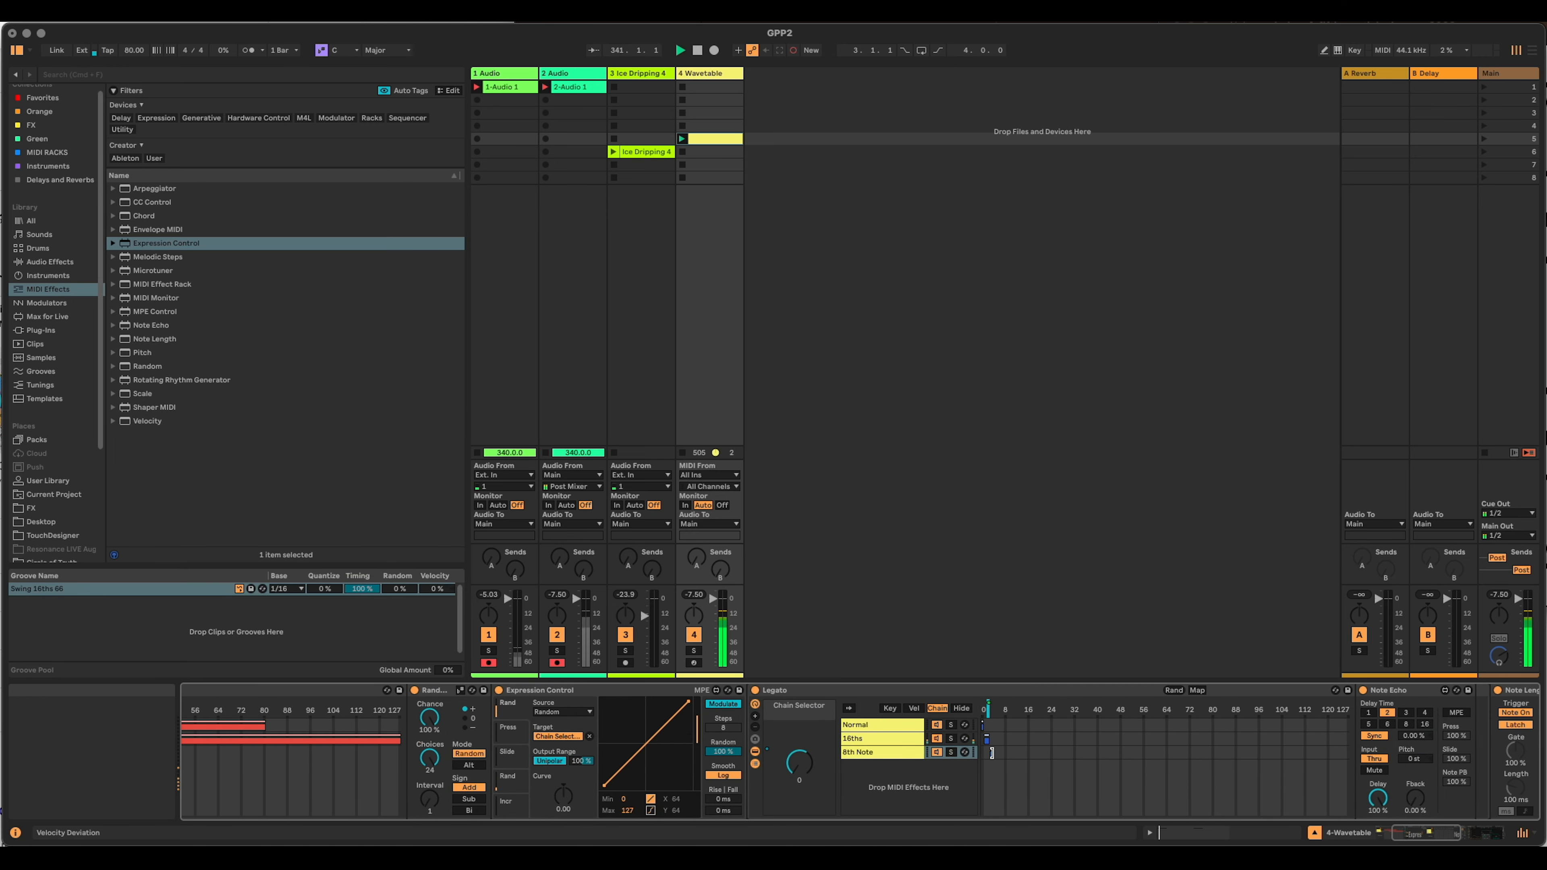
{"action": "left_click", "coordinate": [868, 736]}
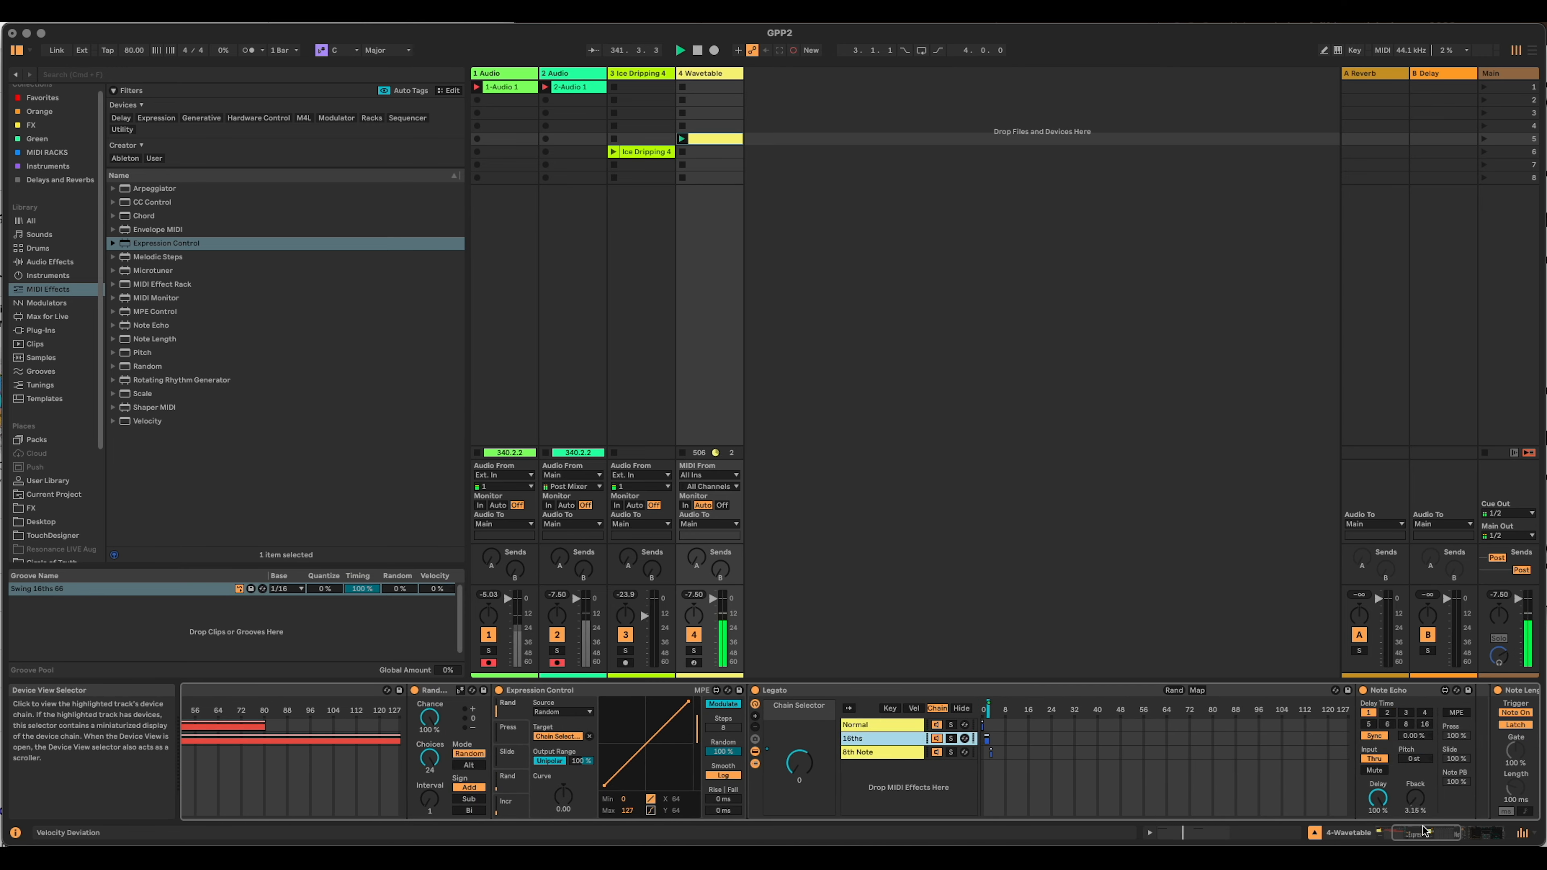
{"action": "left_click", "coordinate": [1419, 798]}
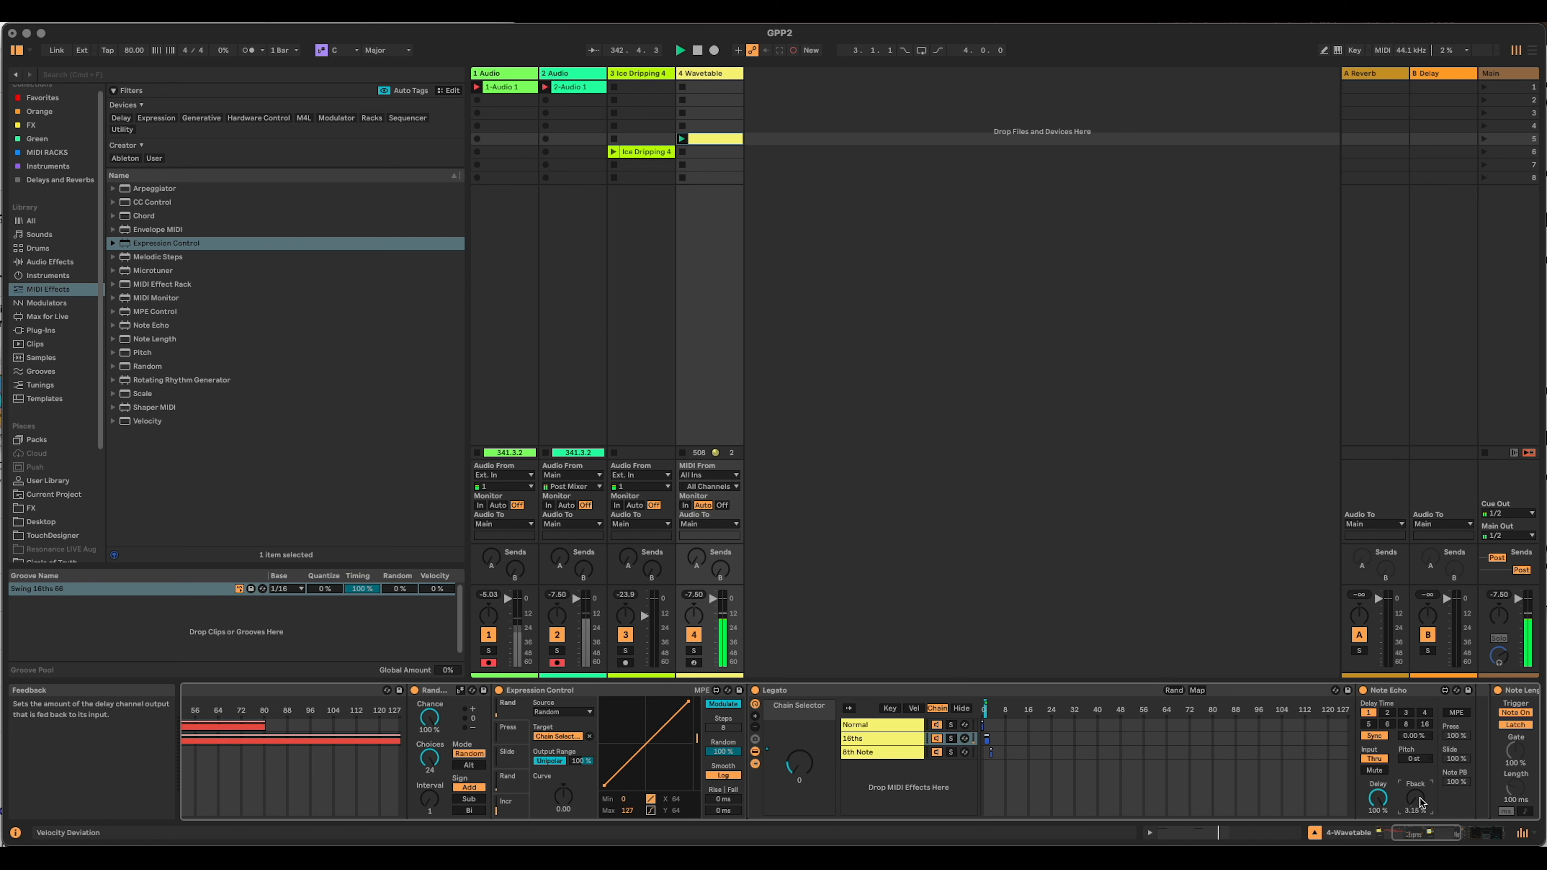
{"action": "left_click_drag", "start_coordinate": [1420, 803], "coordinate": [1419, 800]}
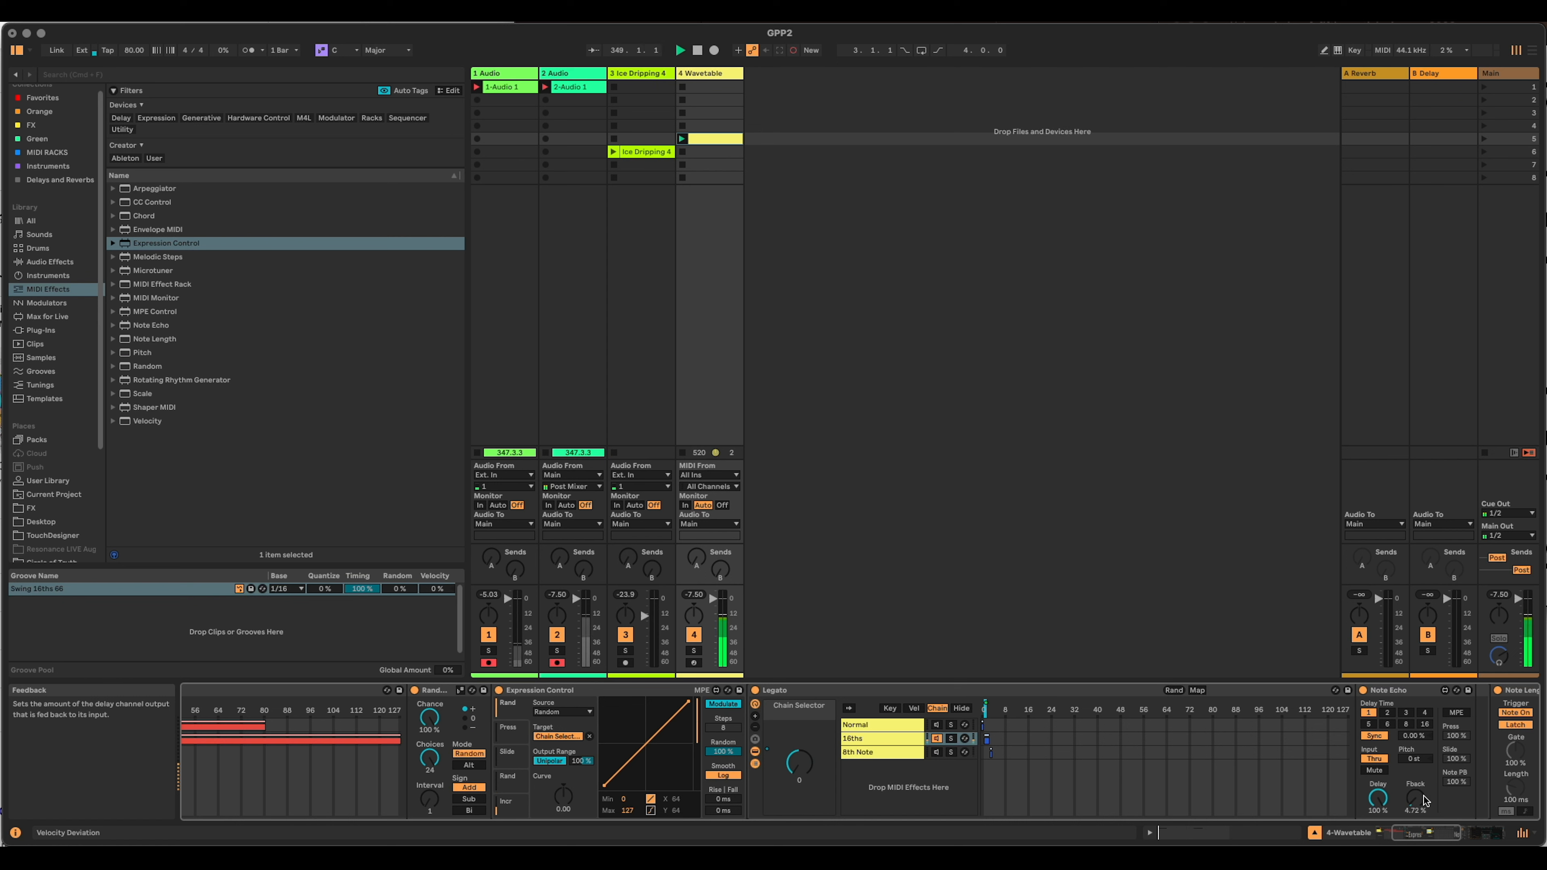
{"action": "scroll", "coordinate": [1421, 800], "scroll_direction": "up", "scroll_amount": 1}
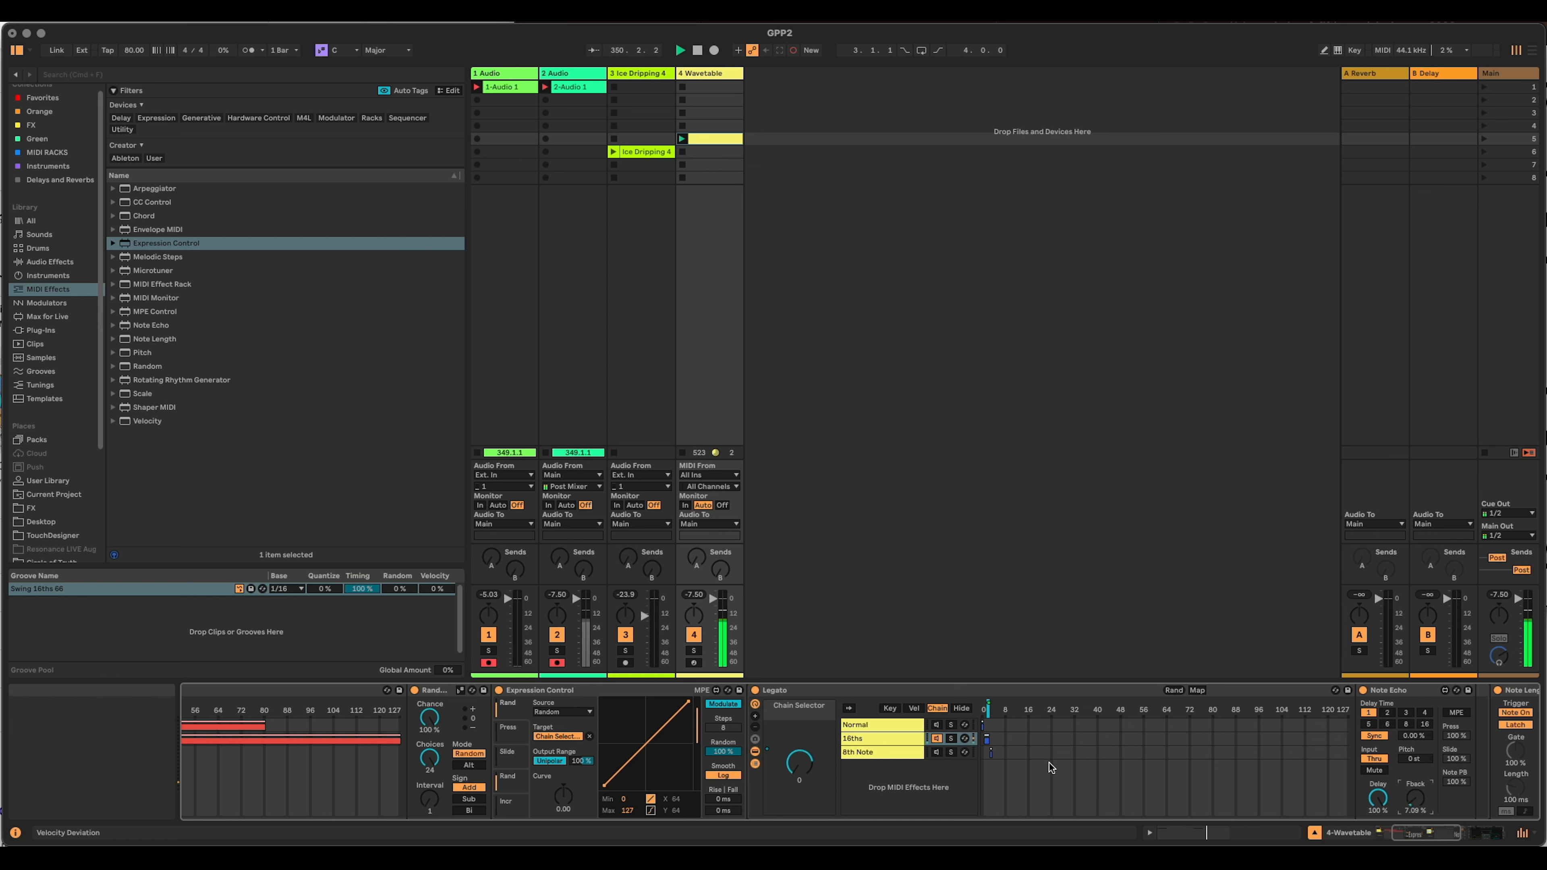
{"action": "left_click", "coordinate": [929, 724]}
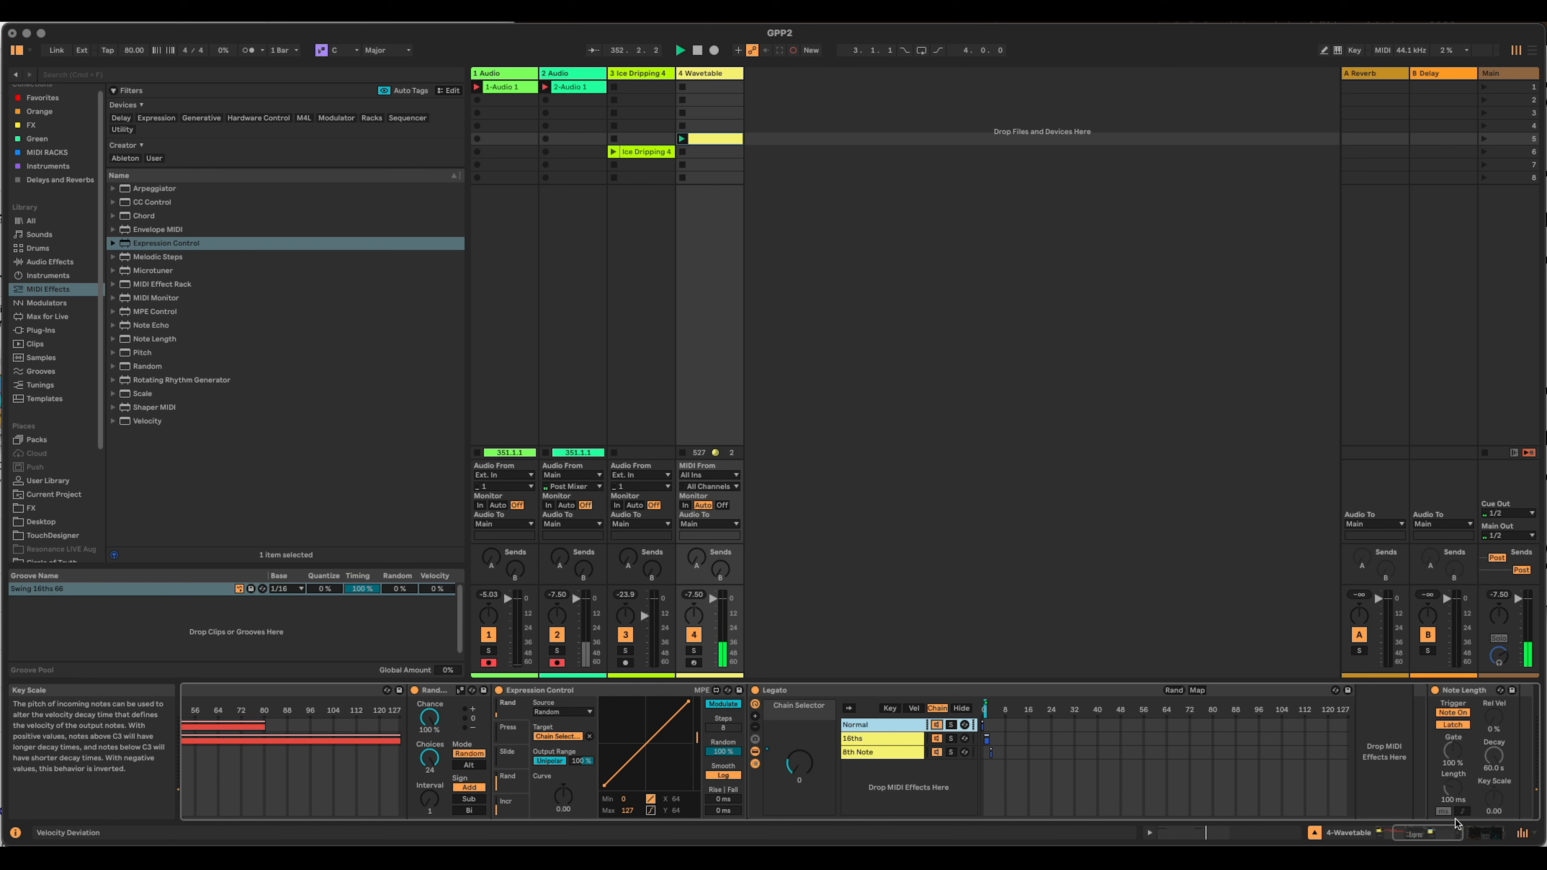
Collapse the Legato rack in the RH chain and select the LH chain to show its devices.
{"action": "left_click", "coordinate": [1431, 834]}
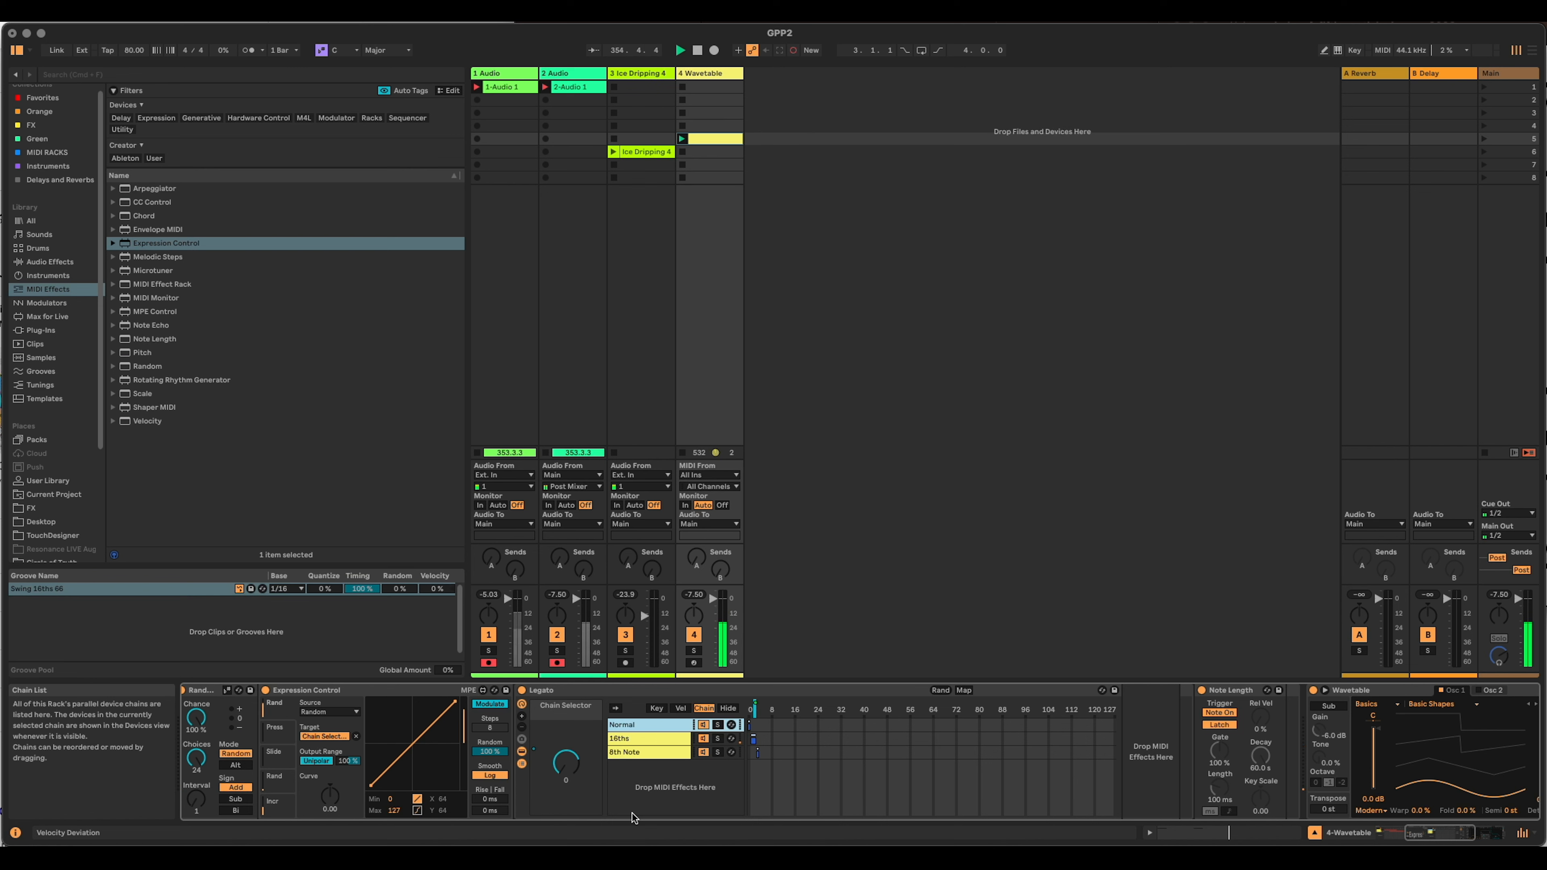
{"action": "double_click", "coordinate": [613, 688]}
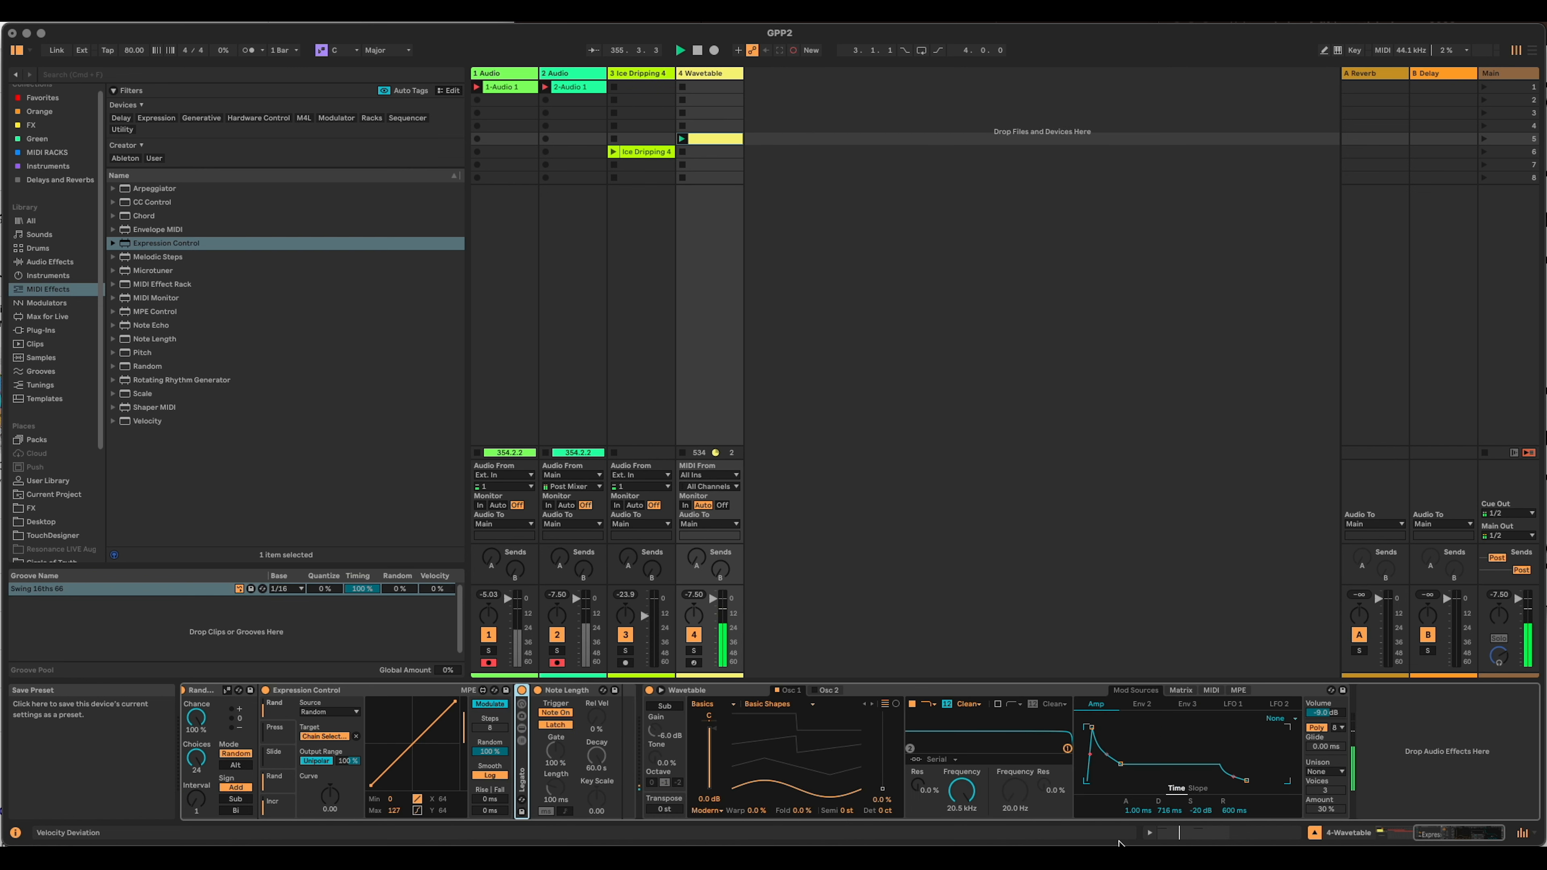
{"action": "left_click_drag", "start_coordinate": [1437, 839], "coordinate": [1380, 838]}
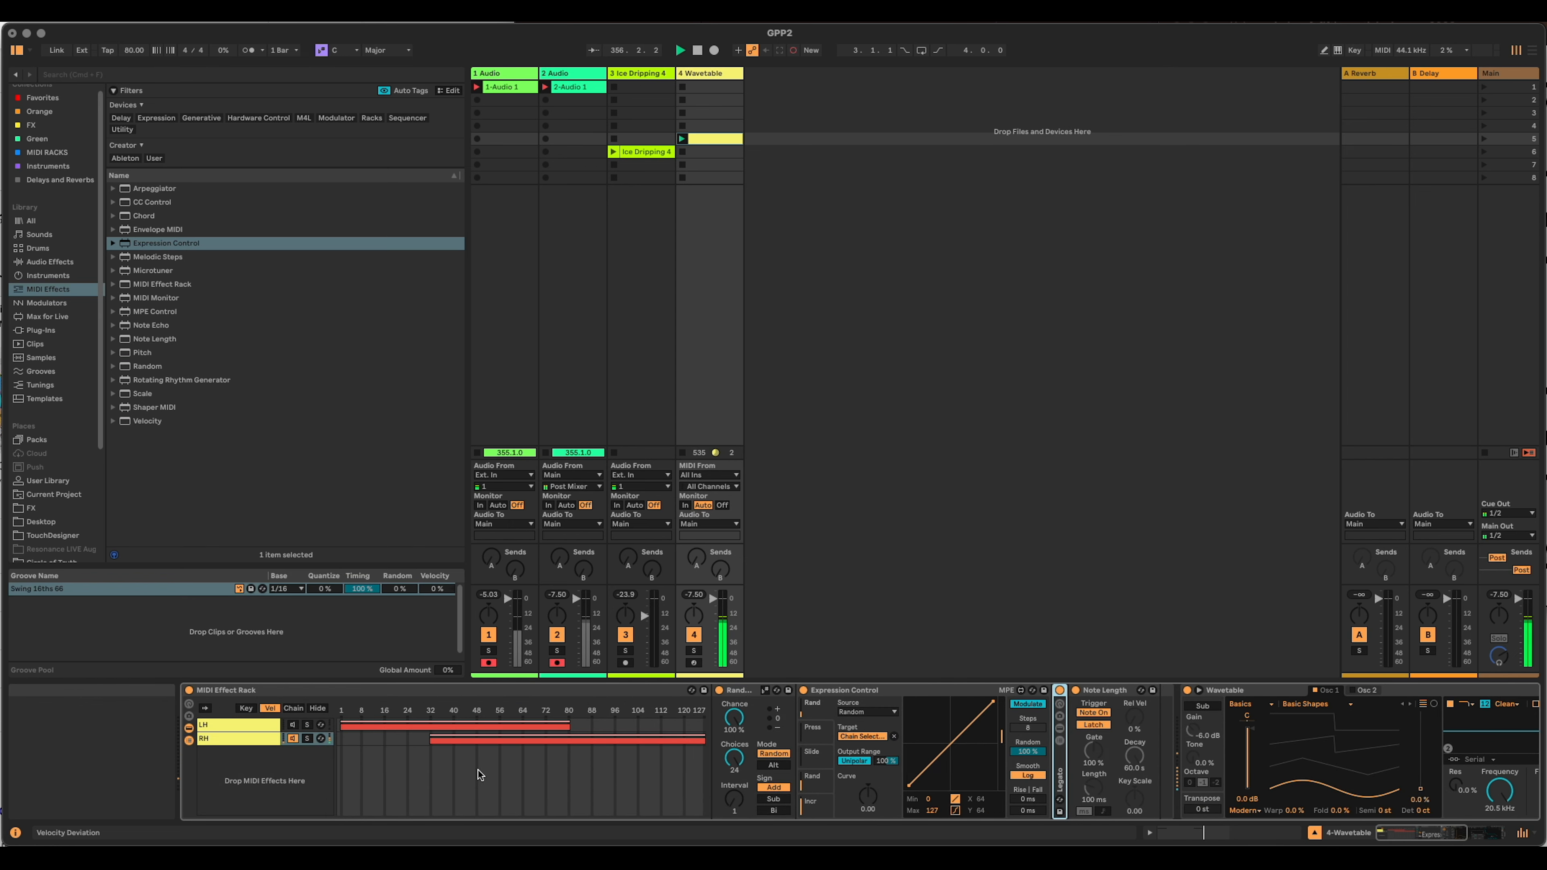
{"action": "left_click", "coordinate": [234, 725]}
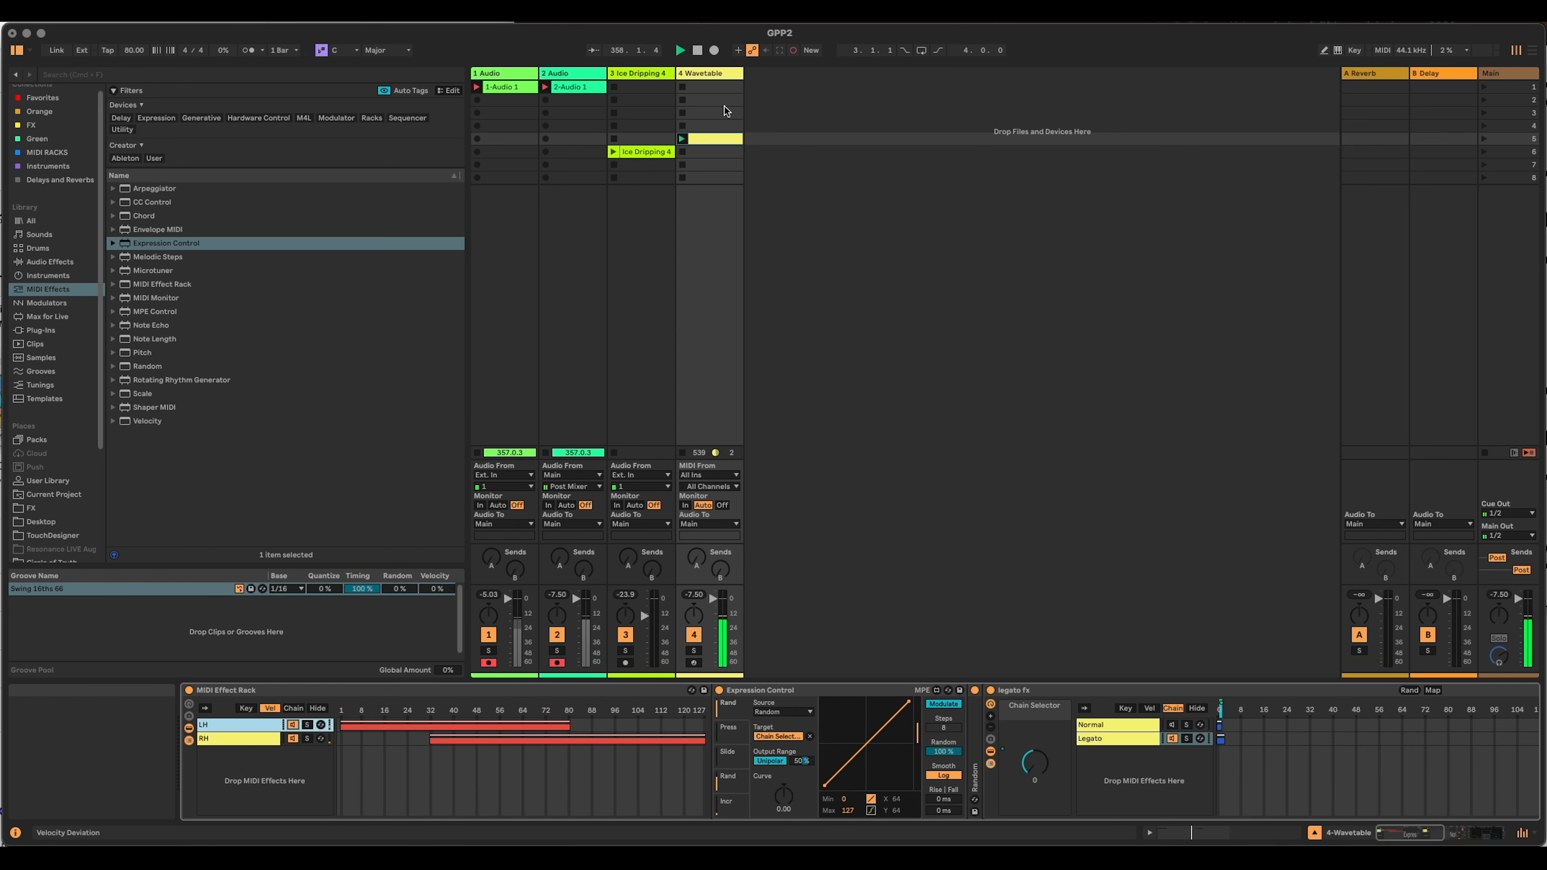
Open the Wavetable clip and reactivate the deactivated C2 note at its start.
{"action": "double_click", "coordinate": [704, 140]}
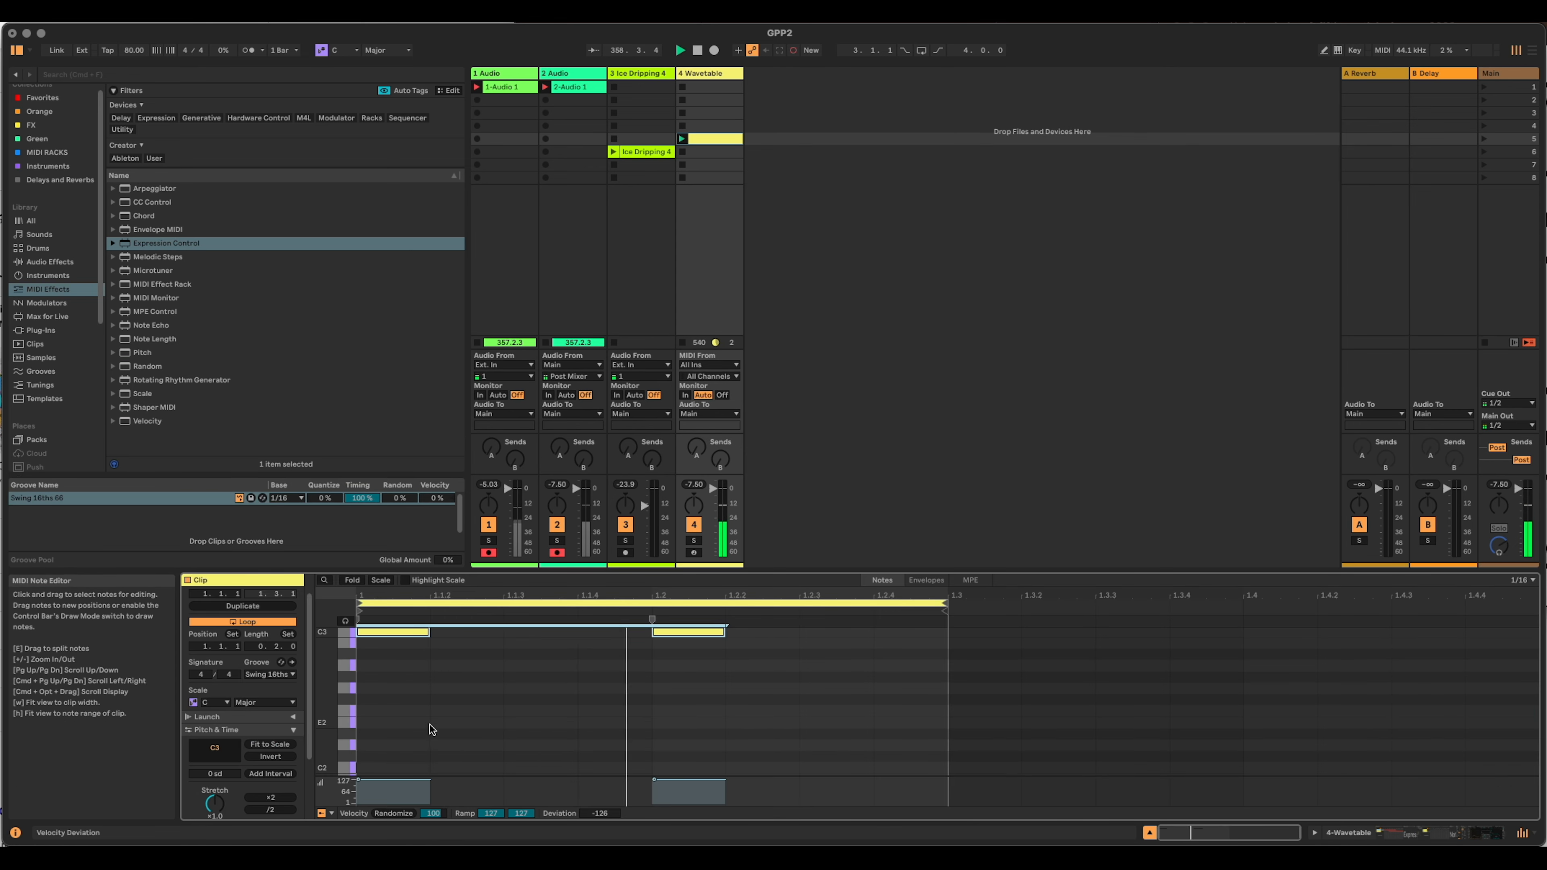
{"action": "scroll", "coordinate": [407, 714], "scroll_direction": "up", "scroll_amount": 3}
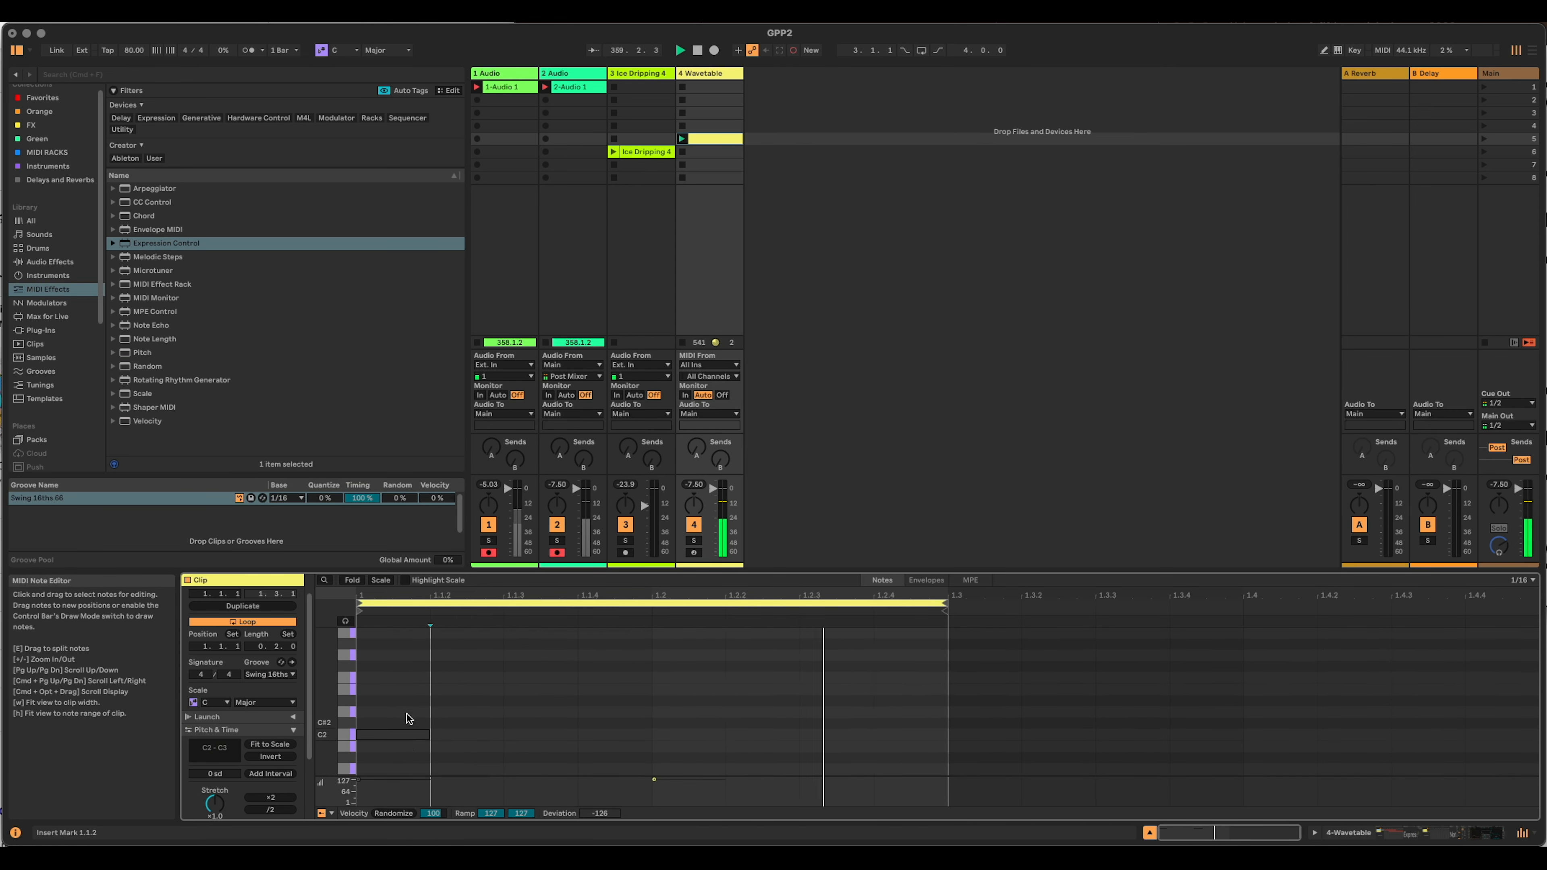
{"action": "scroll", "coordinate": [406, 713], "scroll_direction": "up", "scroll_amount": 4}
{"action": "scroll", "coordinate": [406, 712], "scroll_direction": "down", "scroll_amount": 10}
{"action": "left_click_drag", "start_coordinate": [403, 689], "coordinate": [422, 751]}
{"action": "key", "text": "0"}
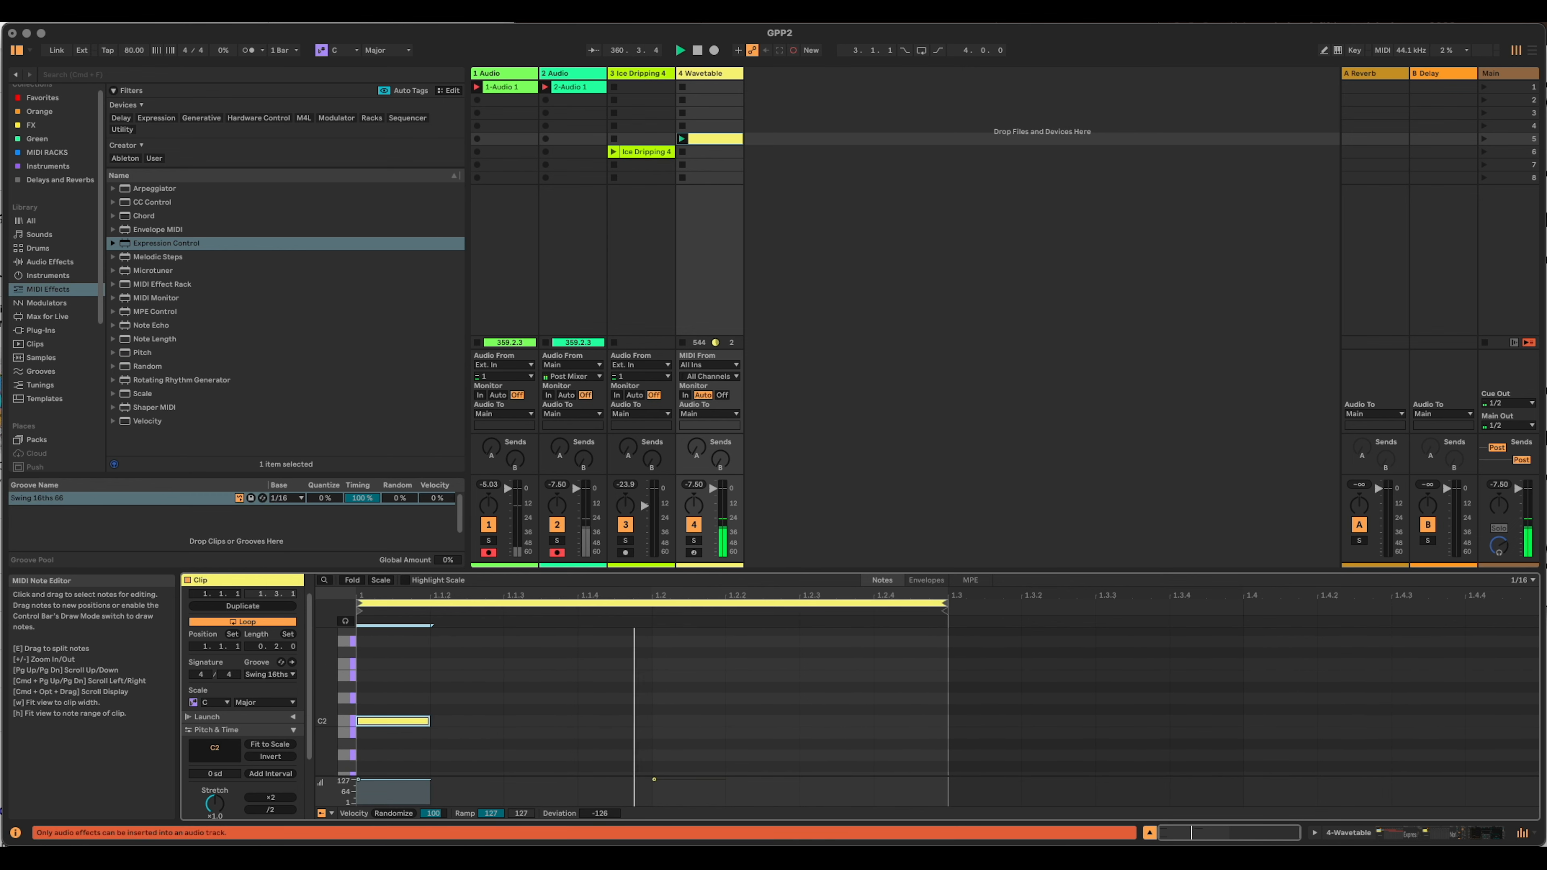
Collapse the LH chain's Expression Control, then stop the Wavetable clip and mute its track.
{"action": "left_click", "coordinate": [1407, 834]}
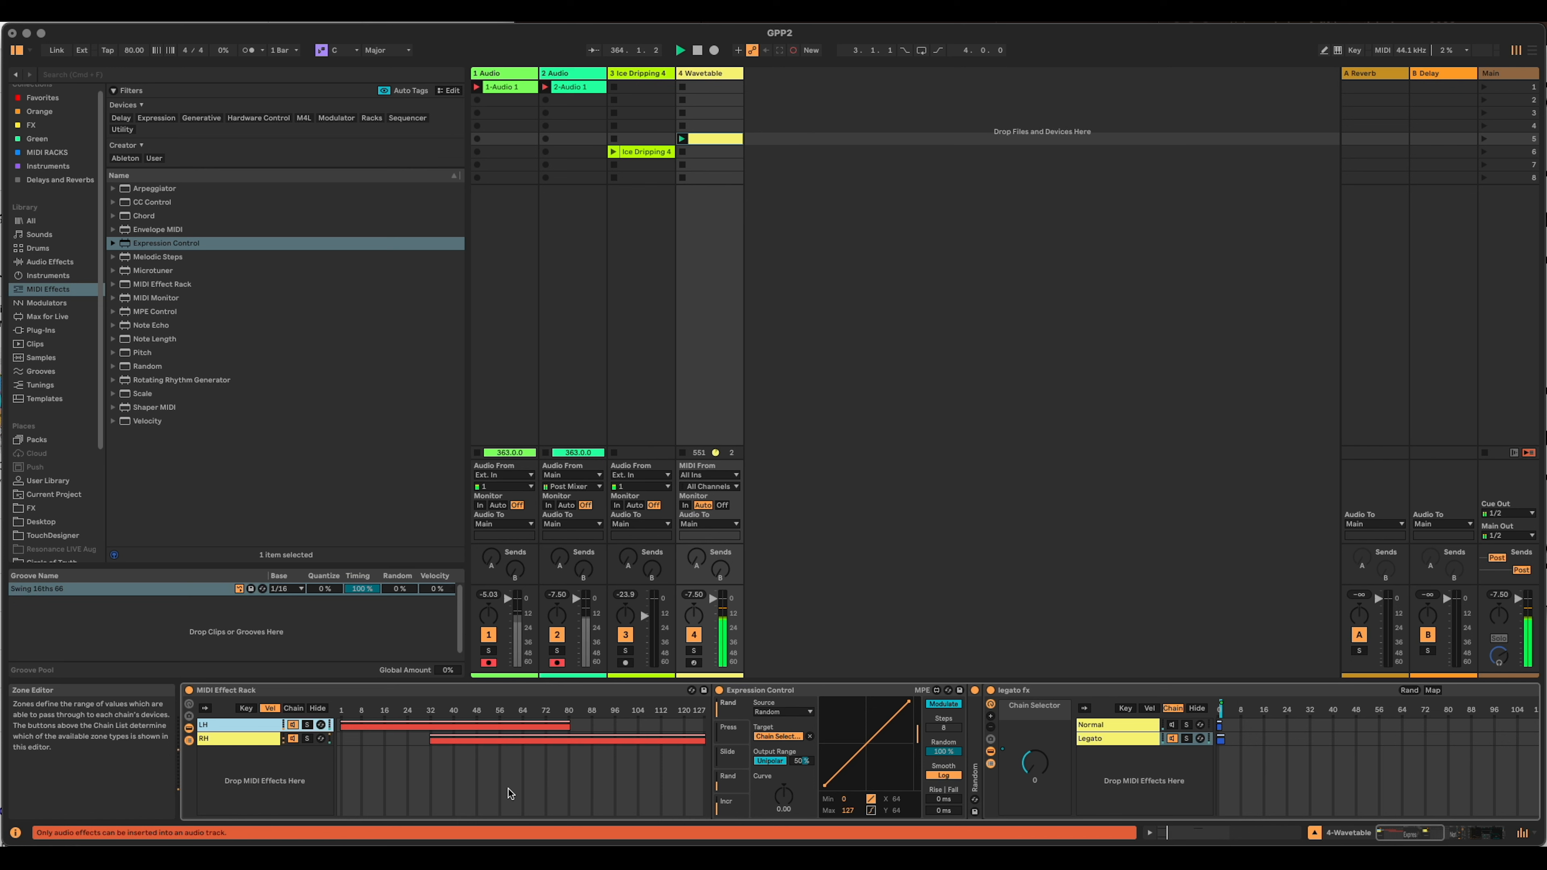
{"action": "double_click", "coordinate": [778, 689]}
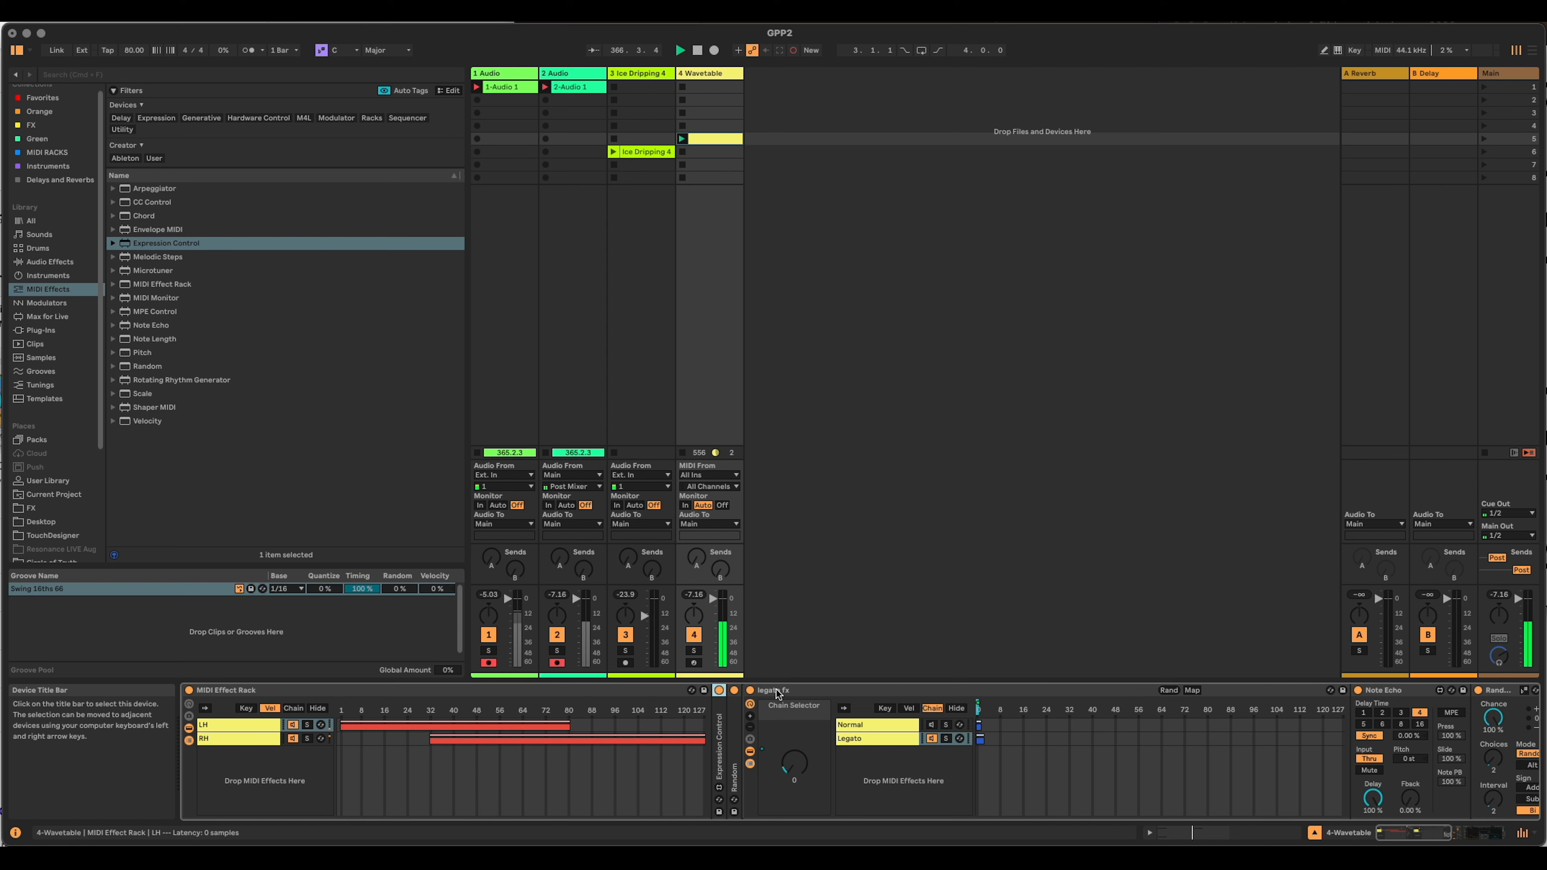
{"action": "left_click_drag", "start_coordinate": [777, 693], "coordinate": [684, 155]}
{"action": "left_click", "coordinate": [682, 151]}
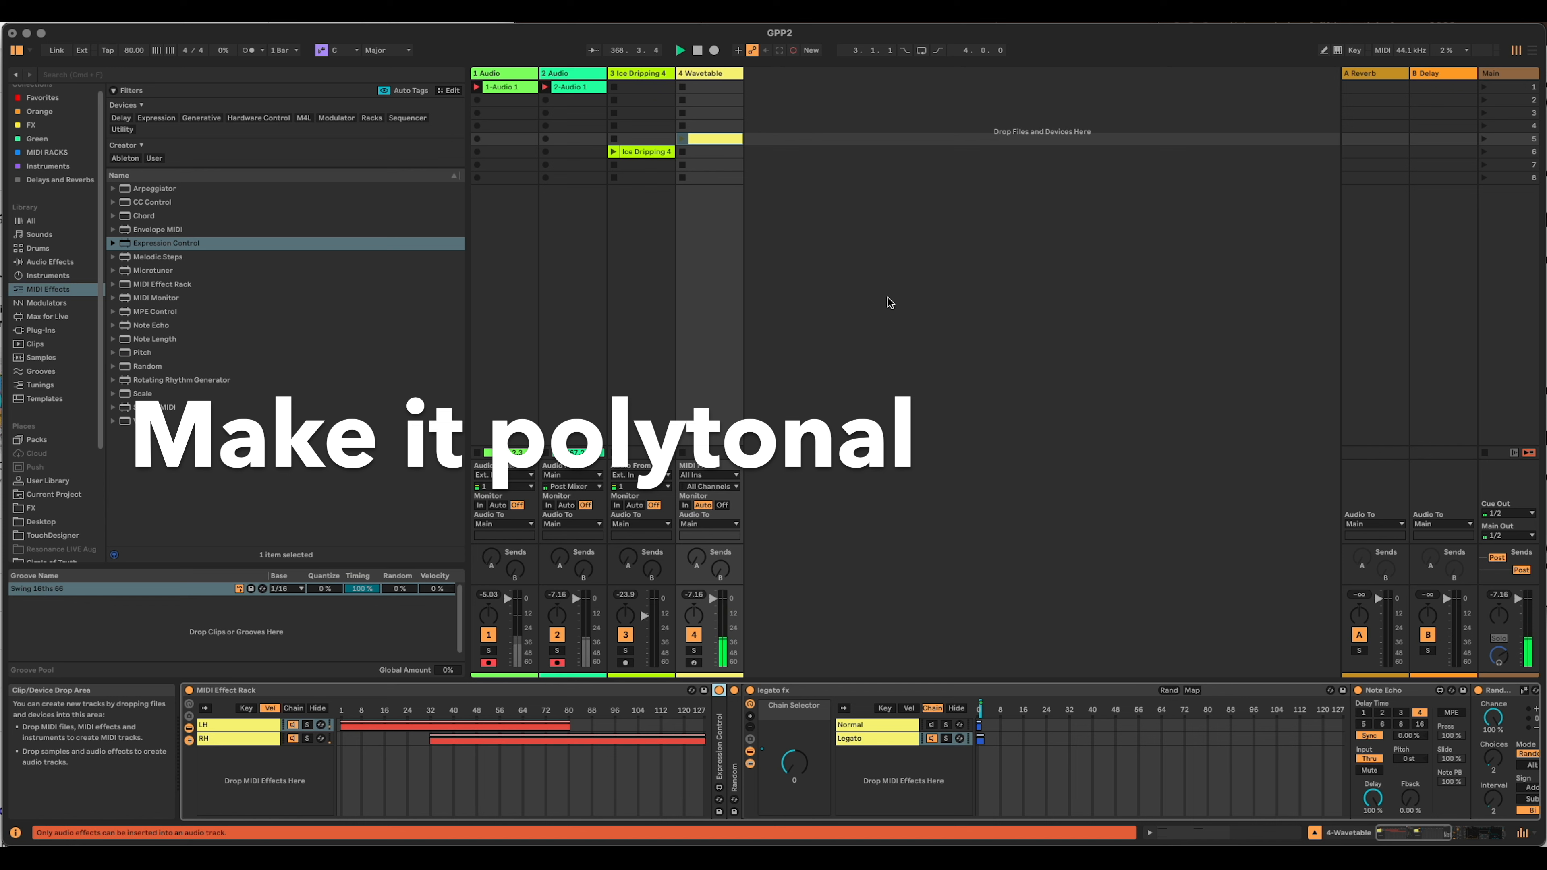
{"action": "left_click", "coordinate": [693, 635]}
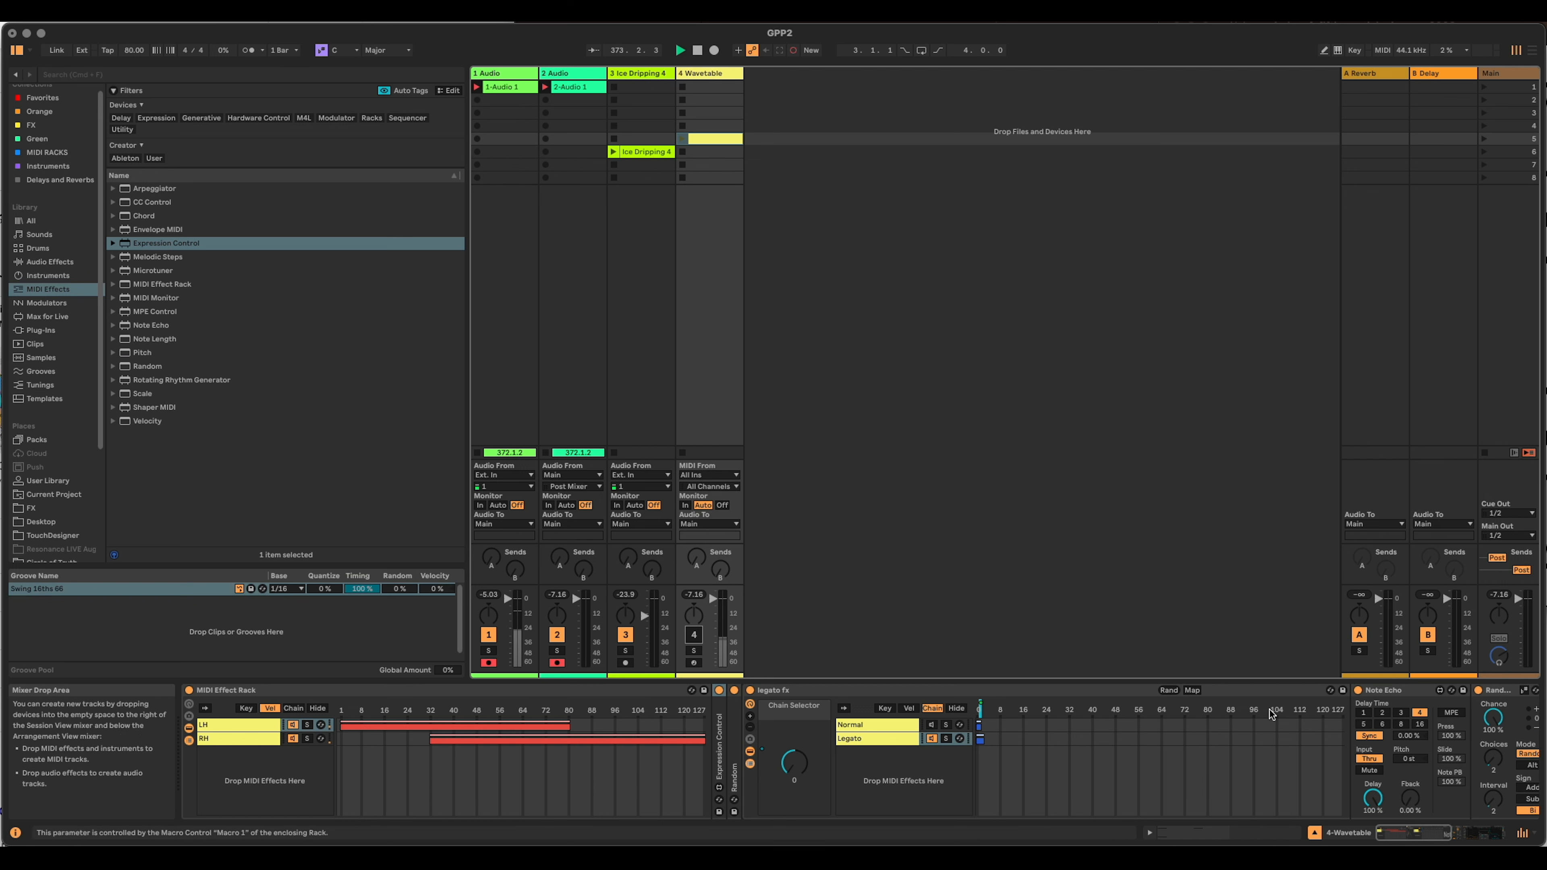
Add the Dorian Scale preset after Note Length in the LH chain and remap its input B to output B.
{"action": "double_click", "coordinate": [797, 689]}
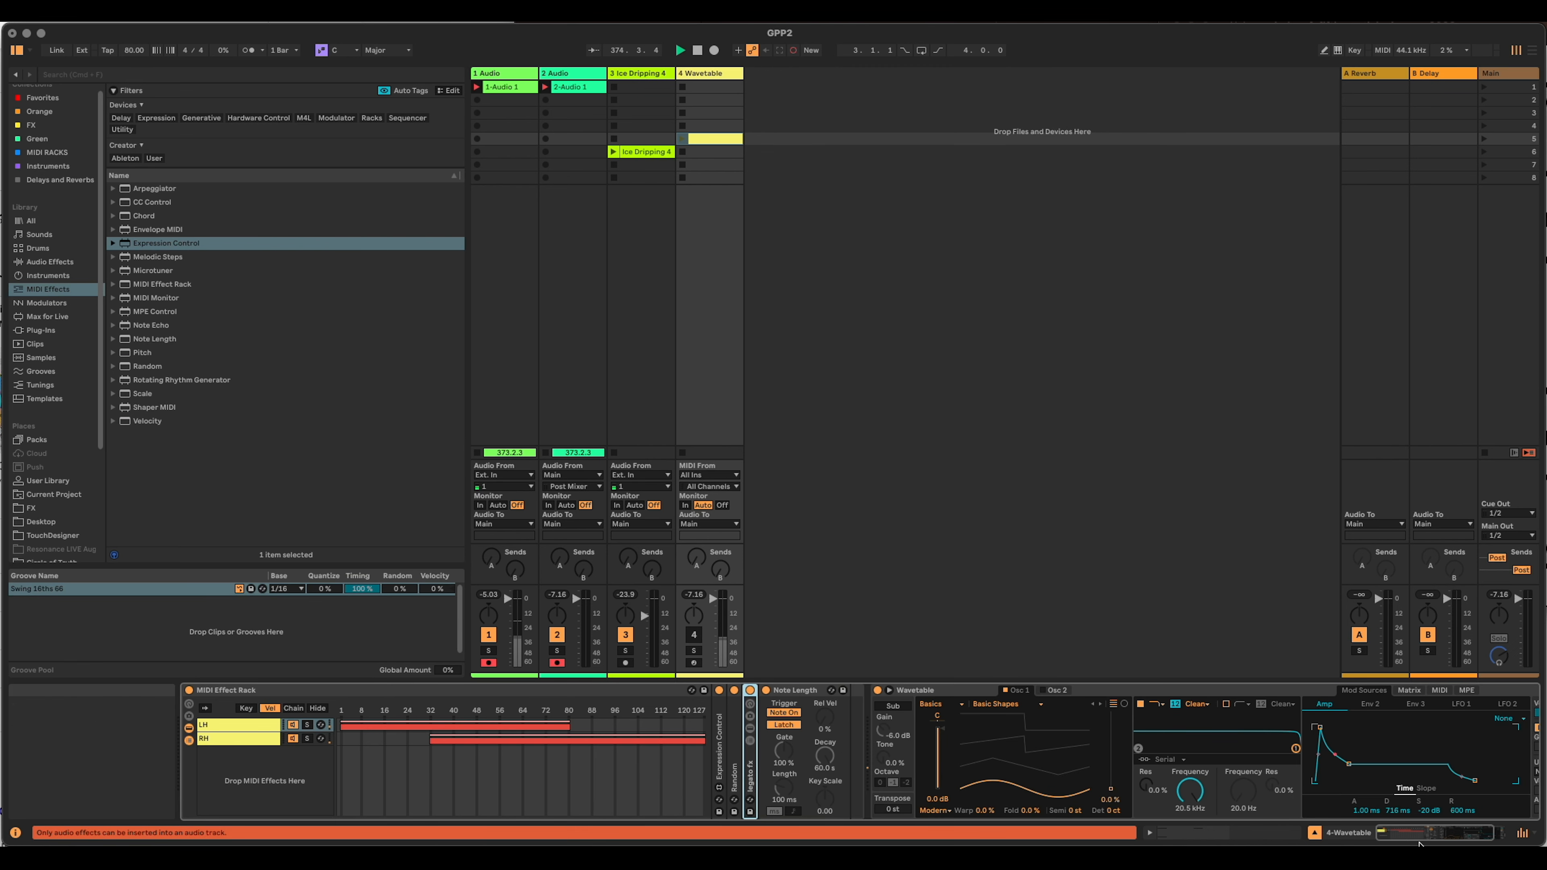
{"action": "left_click", "coordinate": [251, 724]}
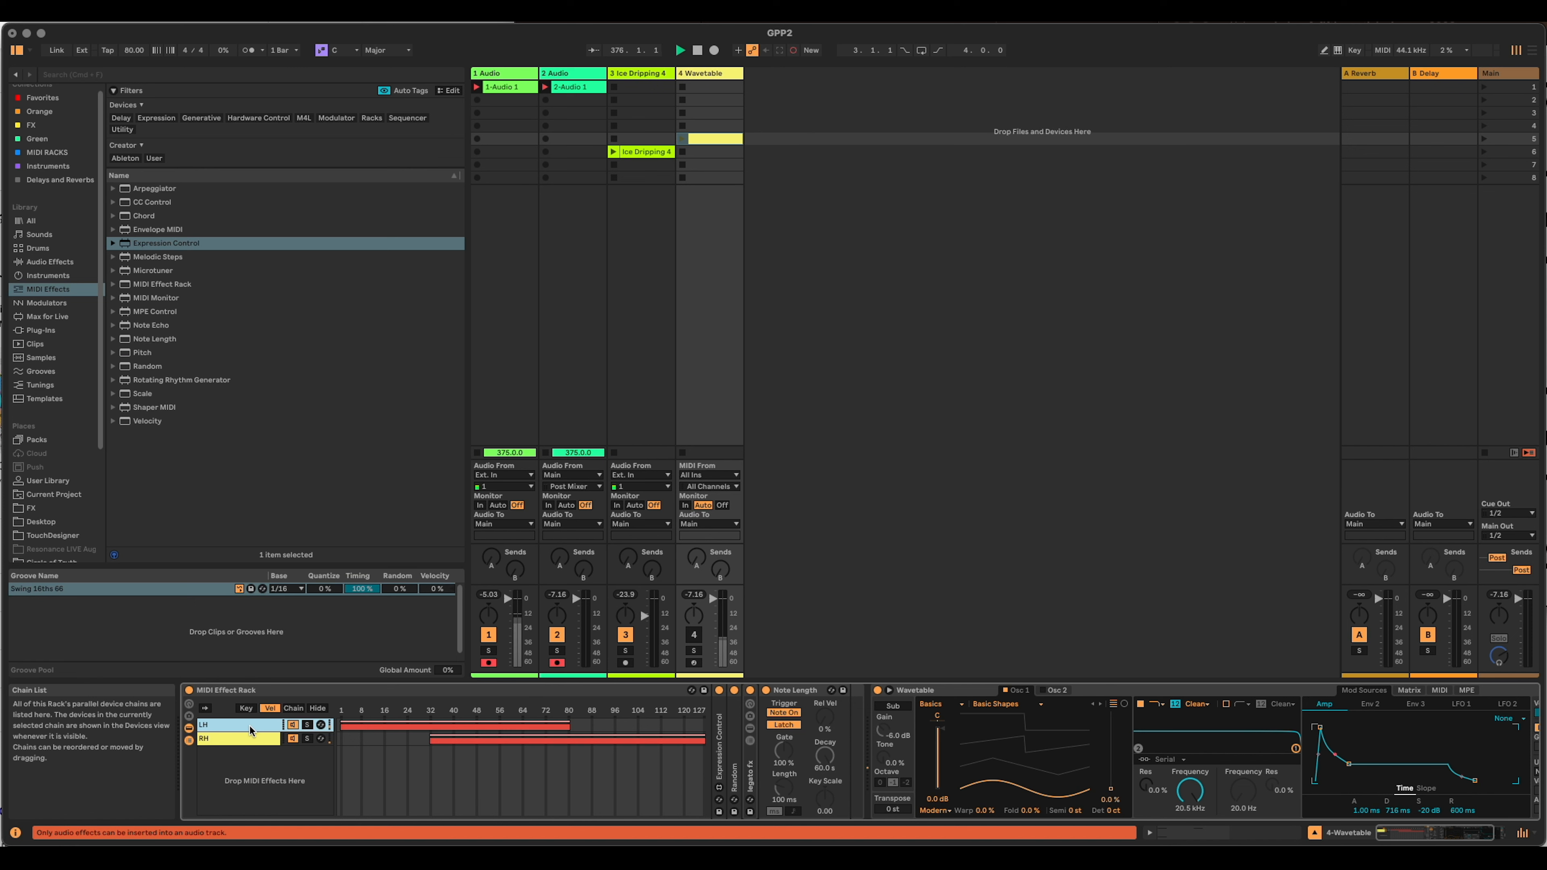
{"action": "left_click", "coordinate": [857, 711]}
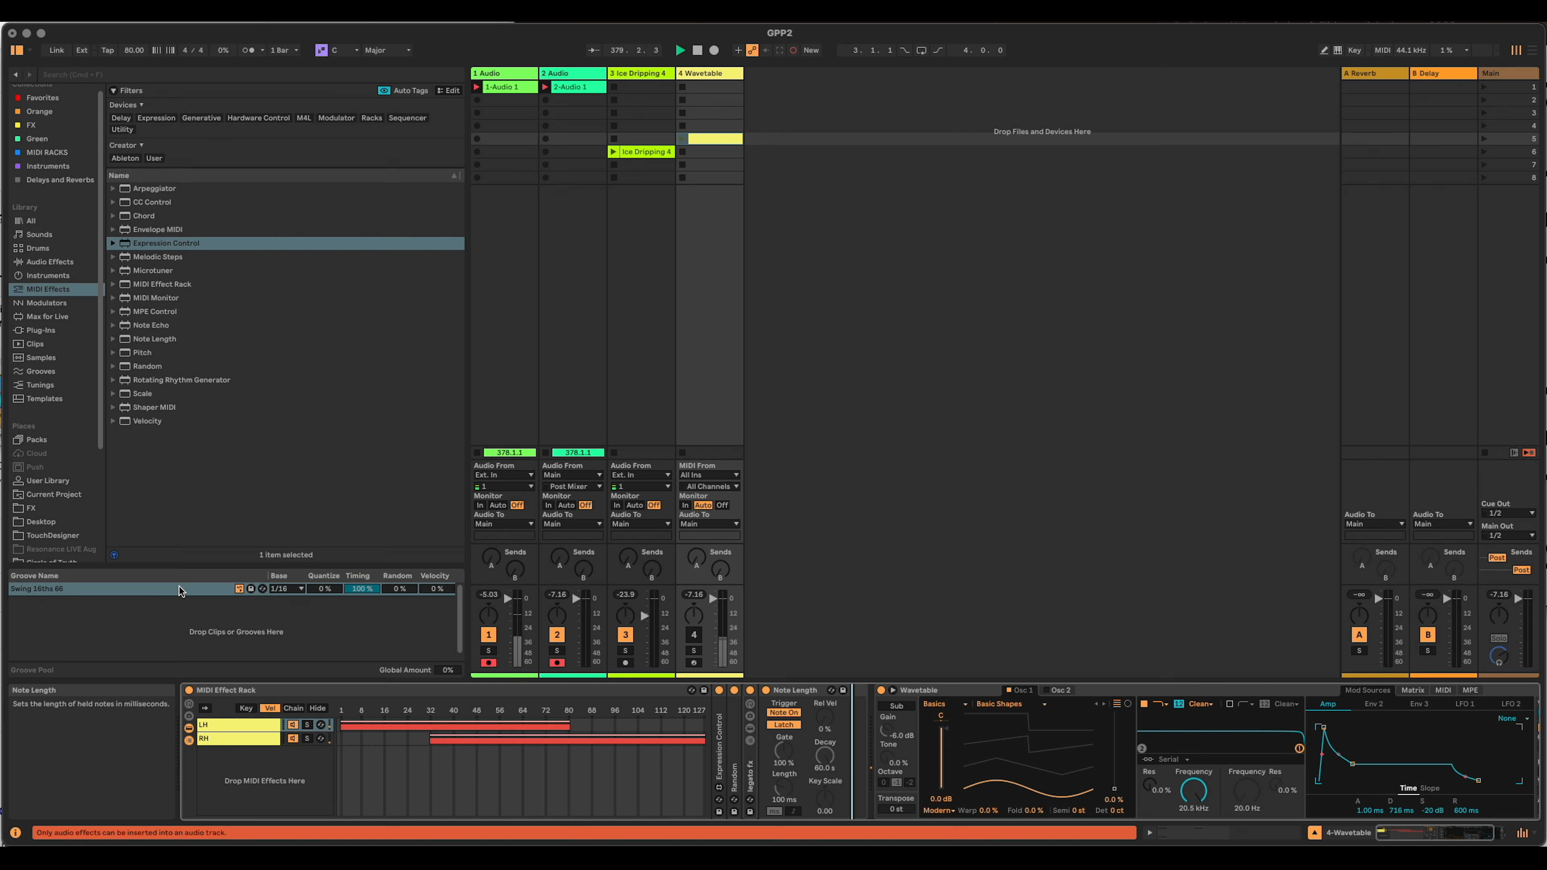
{"action": "left_click", "coordinate": [55, 287]}
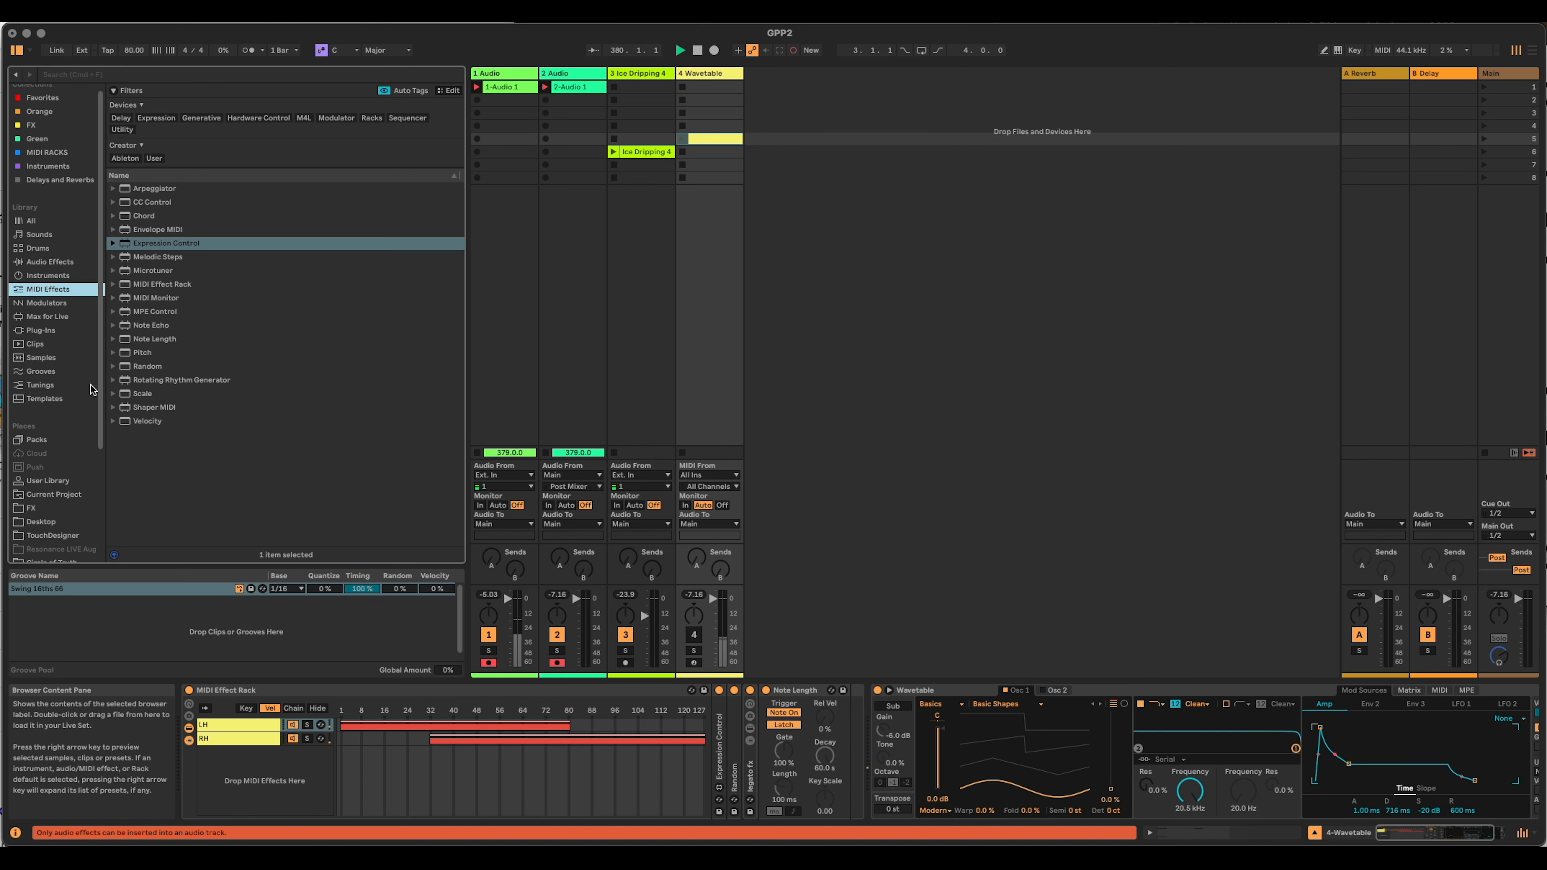
{"action": "left_click", "coordinate": [112, 393]}
{"action": "scroll", "coordinate": [222, 428], "scroll_direction": "down", "scroll_amount": 3}
{"action": "left_click_drag", "start_coordinate": [151, 332], "coordinate": [853, 730]}
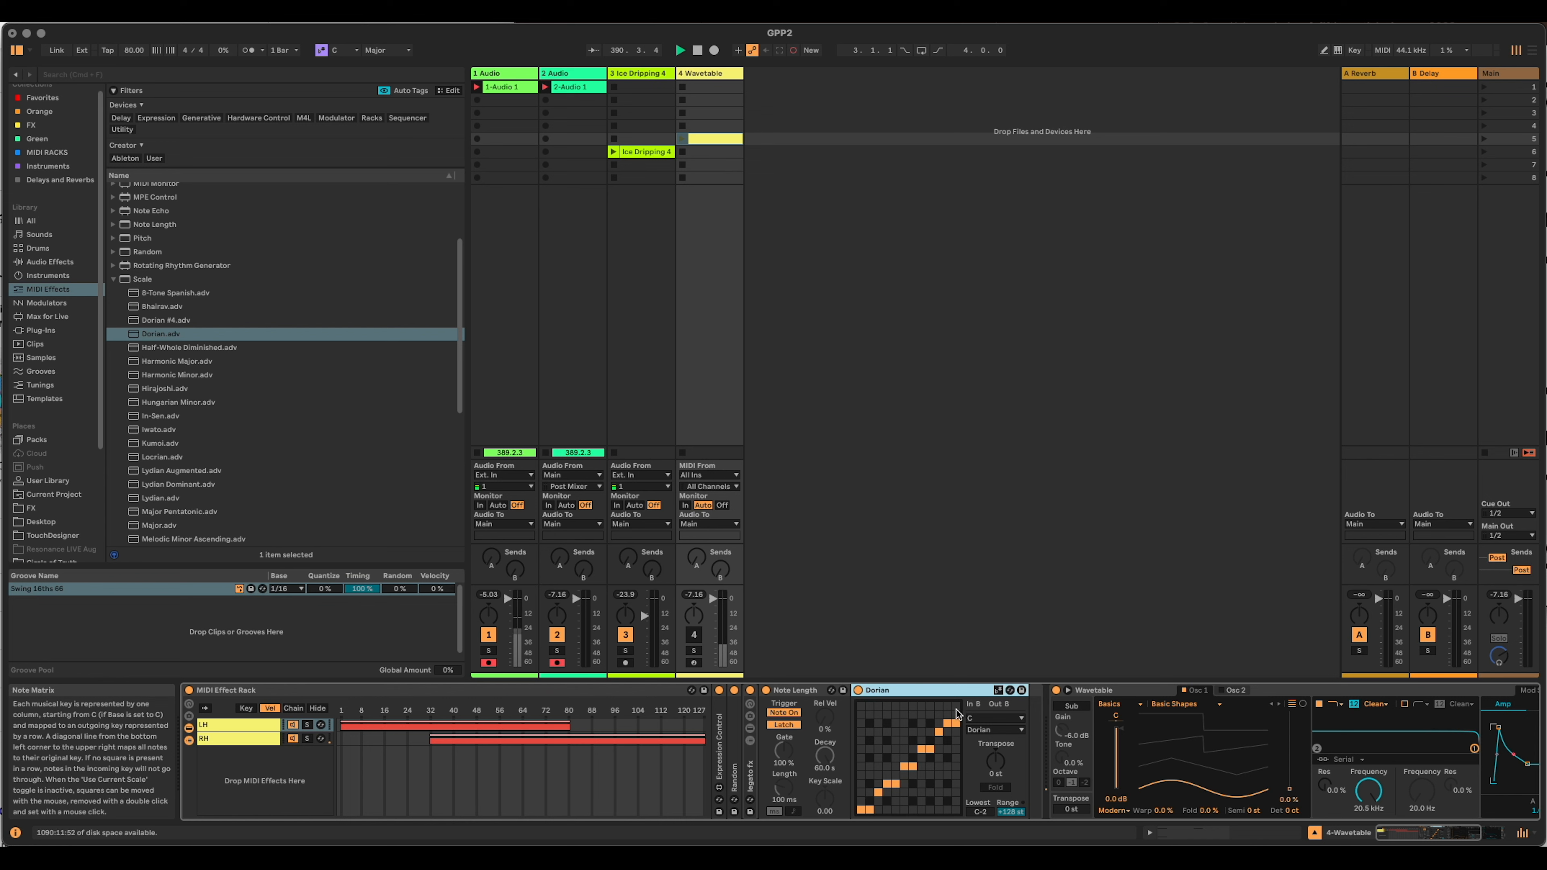
{"action": "double_click", "coordinate": [956, 723]}
{"action": "left_click", "coordinate": [955, 707]}
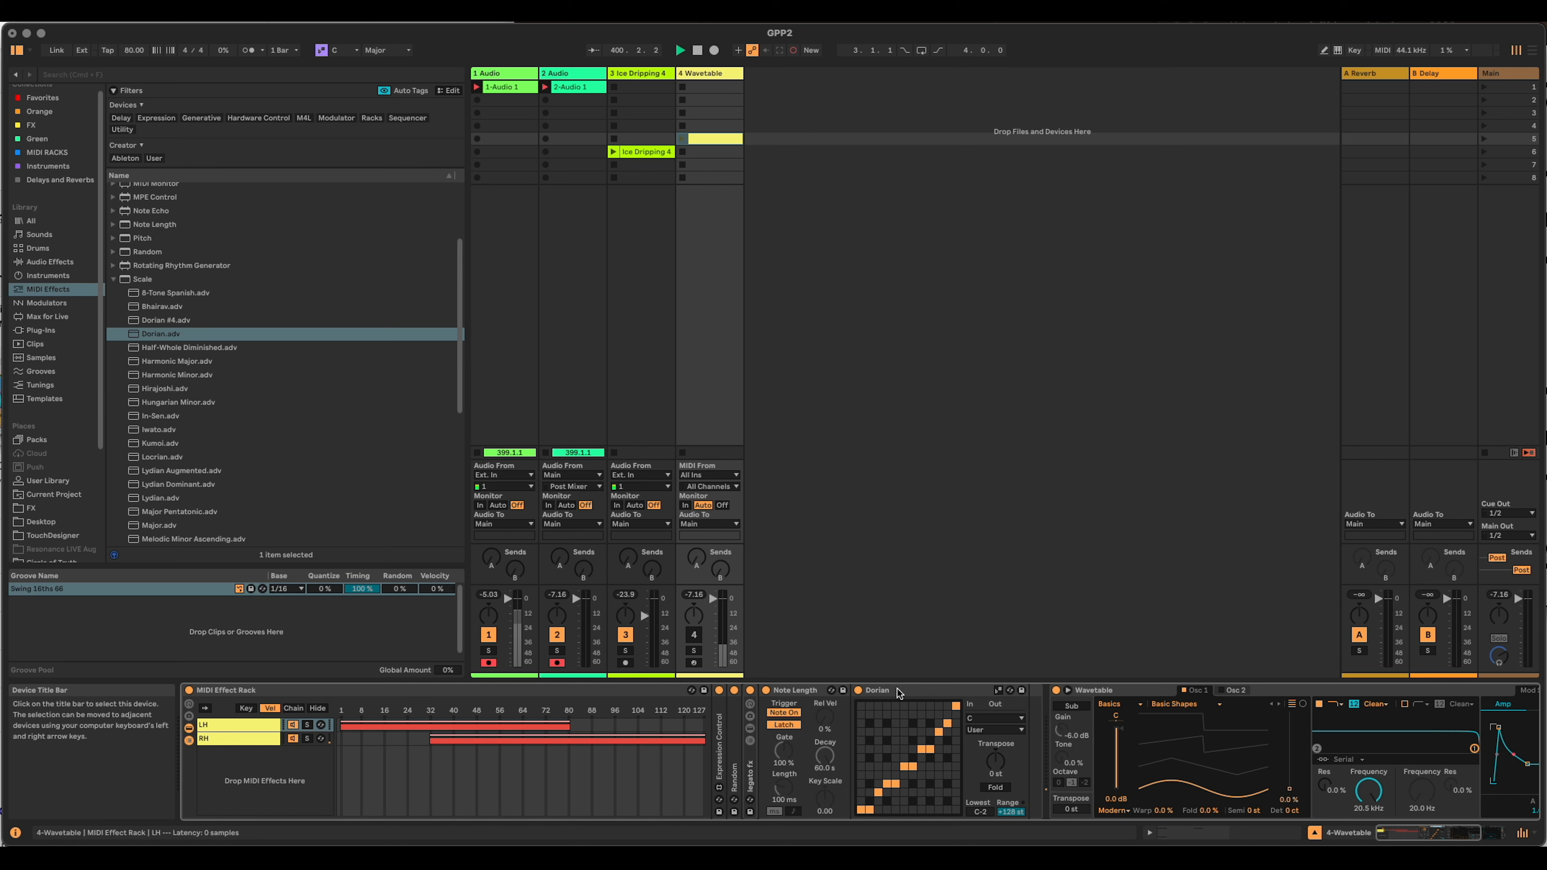
Collapse Expression Control in the RH chain and add the Dorian Scale preset after its Note Length.
{"action": "left_click", "coordinate": [223, 742]}
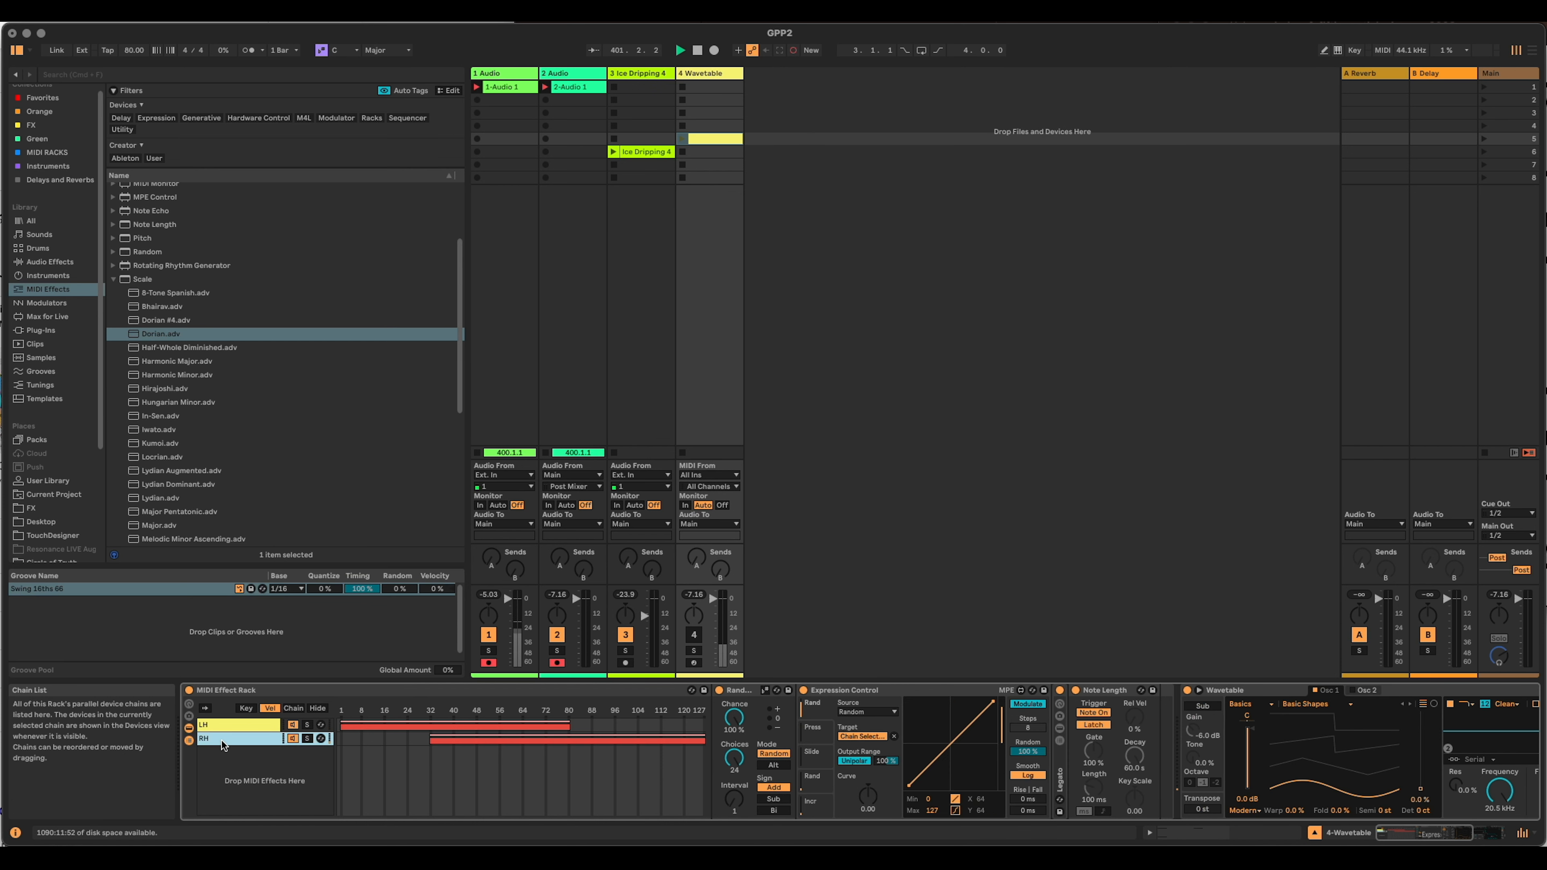
{"action": "double_click", "coordinate": [858, 692]}
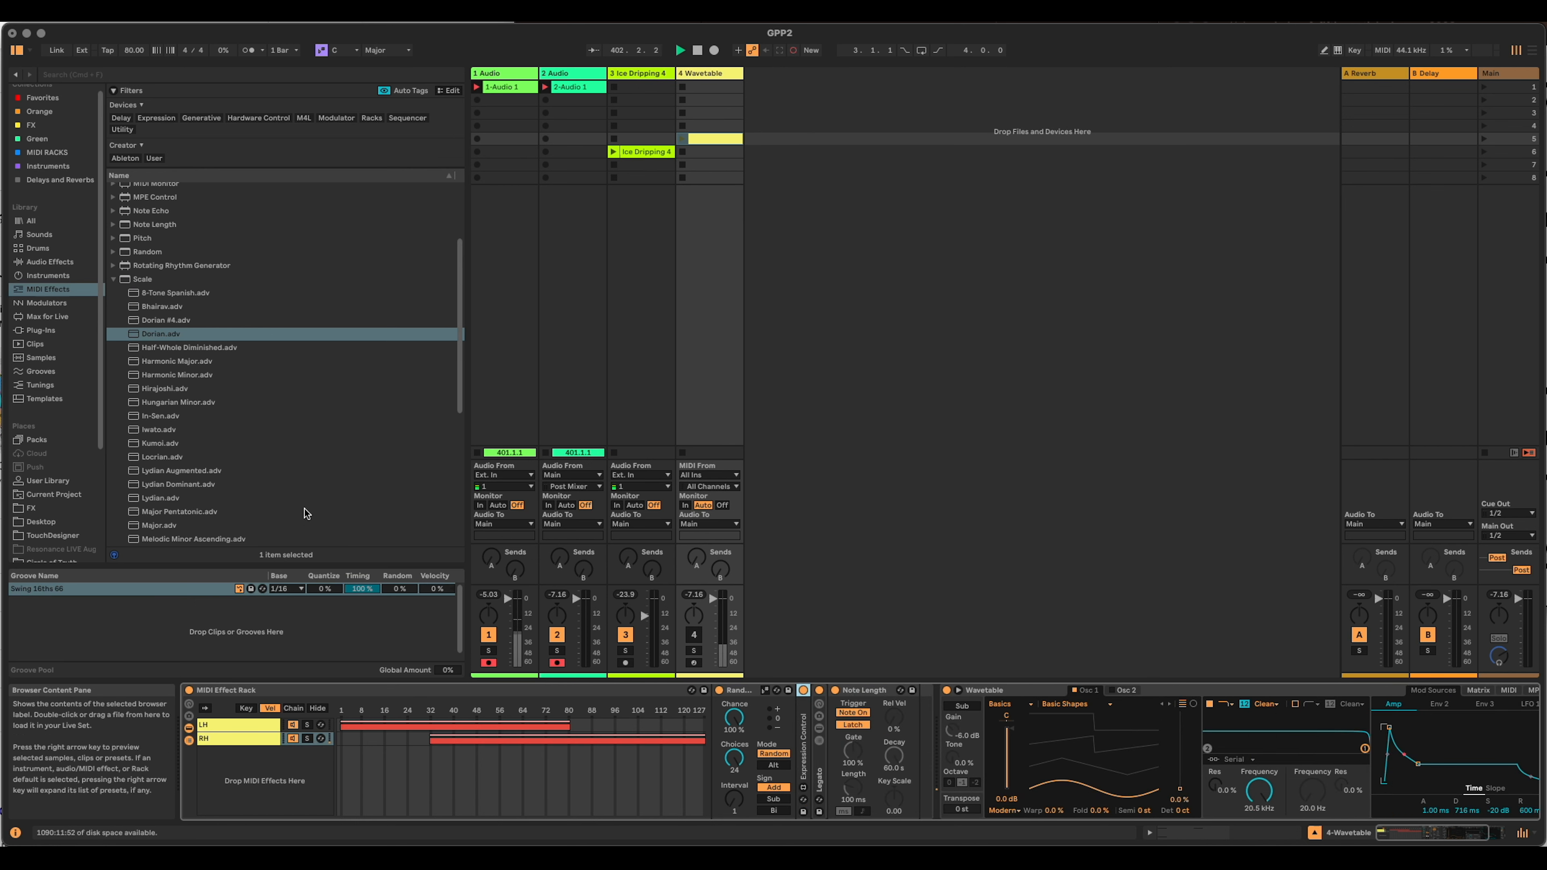
{"action": "mouse_move", "coordinate": [146, 334]}
{"action": "left_mouse_down"}
{"action": "mouse_move", "coordinate": [517, 394]}
{"action": "mouse_move", "coordinate": [891, 753]}
{"action": "mouse_move", "coordinate": [910, 744]}
{"action": "left_mouse_up"}
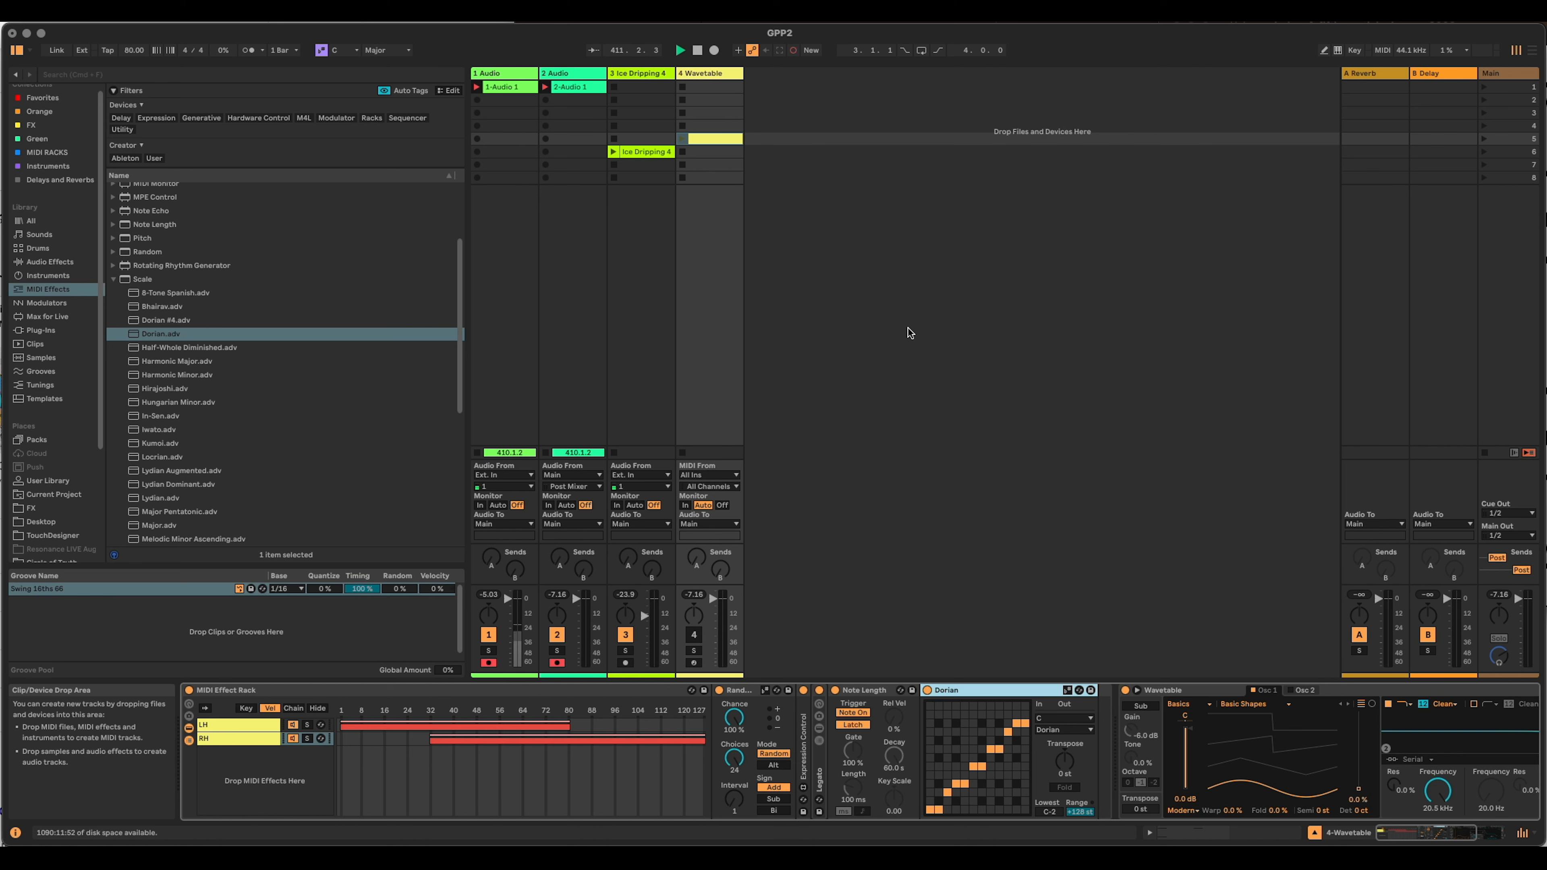
Consult the circle of fifths image and set the base of the RH chain's Dorian Scale to G.
{"action": "left_click", "coordinate": [1542, 159]}
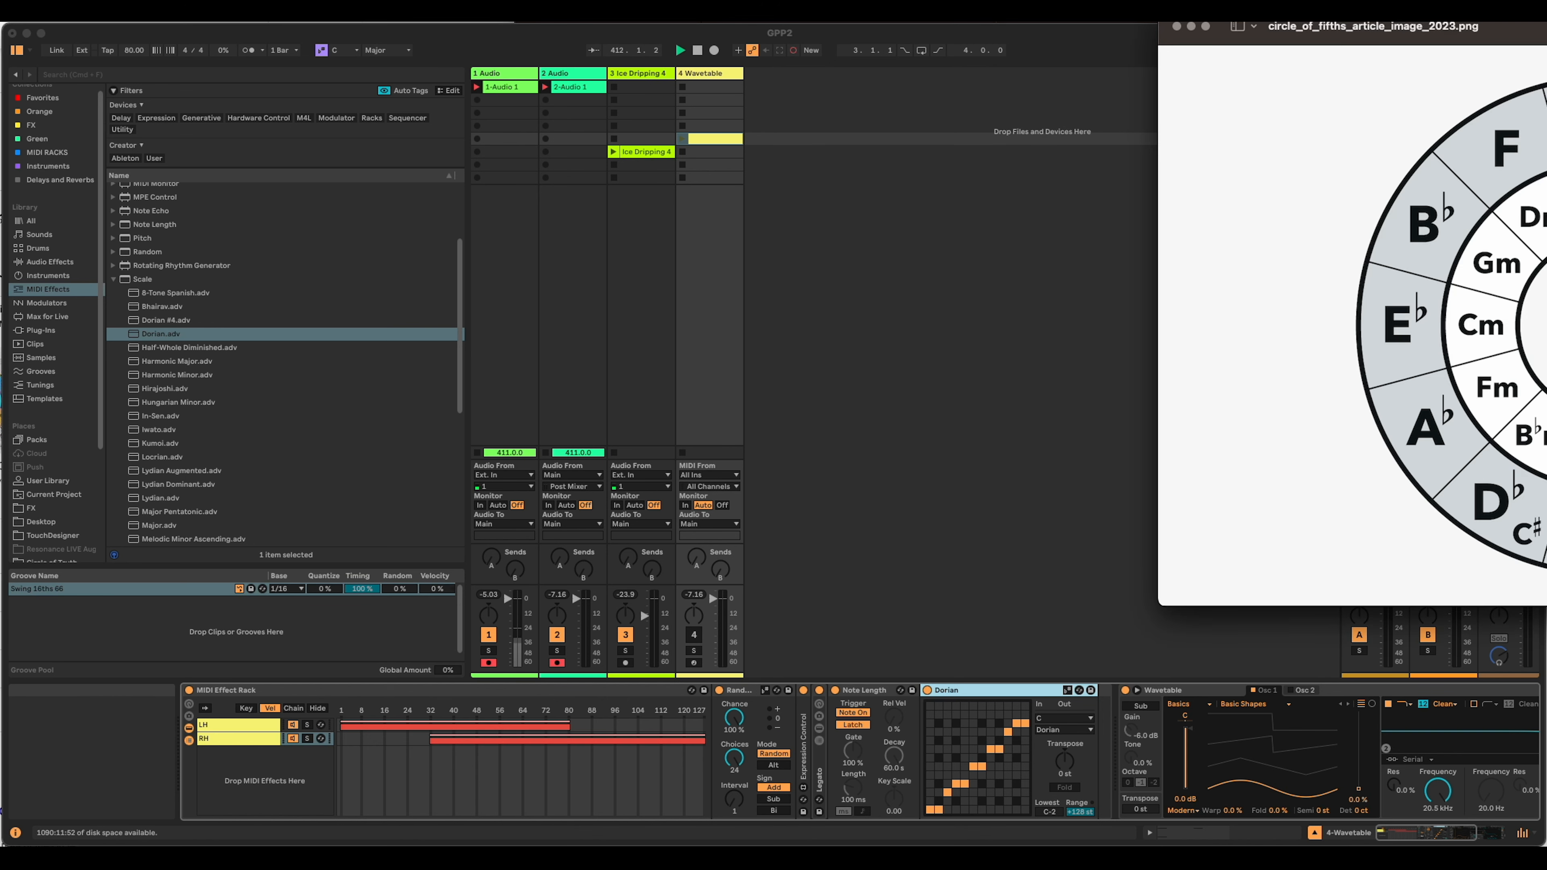
{"action": "left_click_drag", "start_coordinate": [1235, 46], "coordinate": [425, 128]}
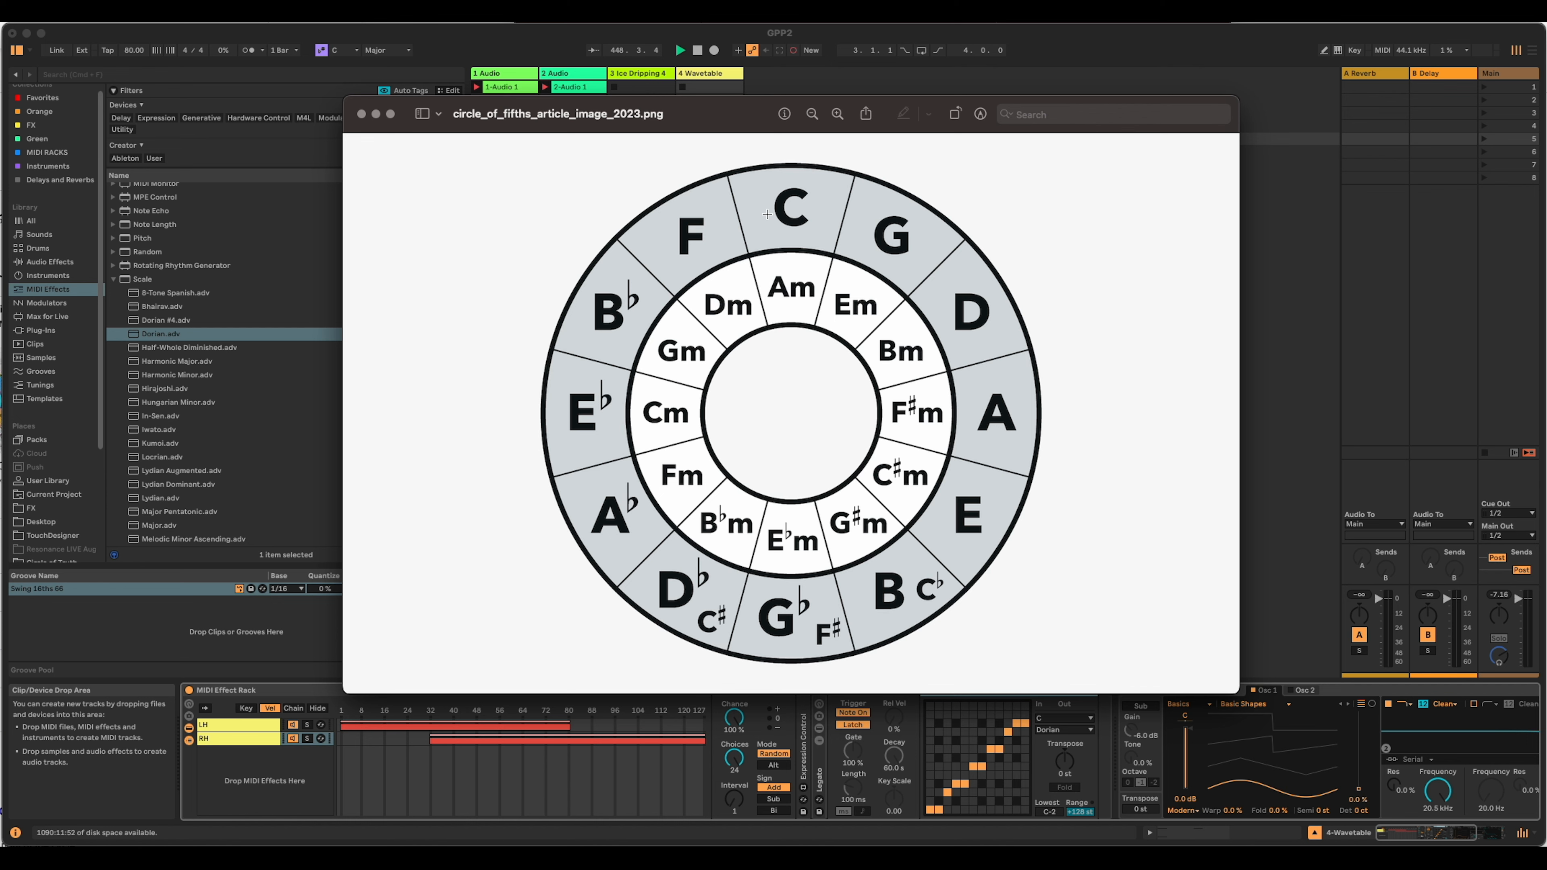
{"action": "left_click_drag", "start_coordinate": [706, 107], "coordinate": [1462, 78]}
{"action": "left_click", "coordinate": [1039, 224]}
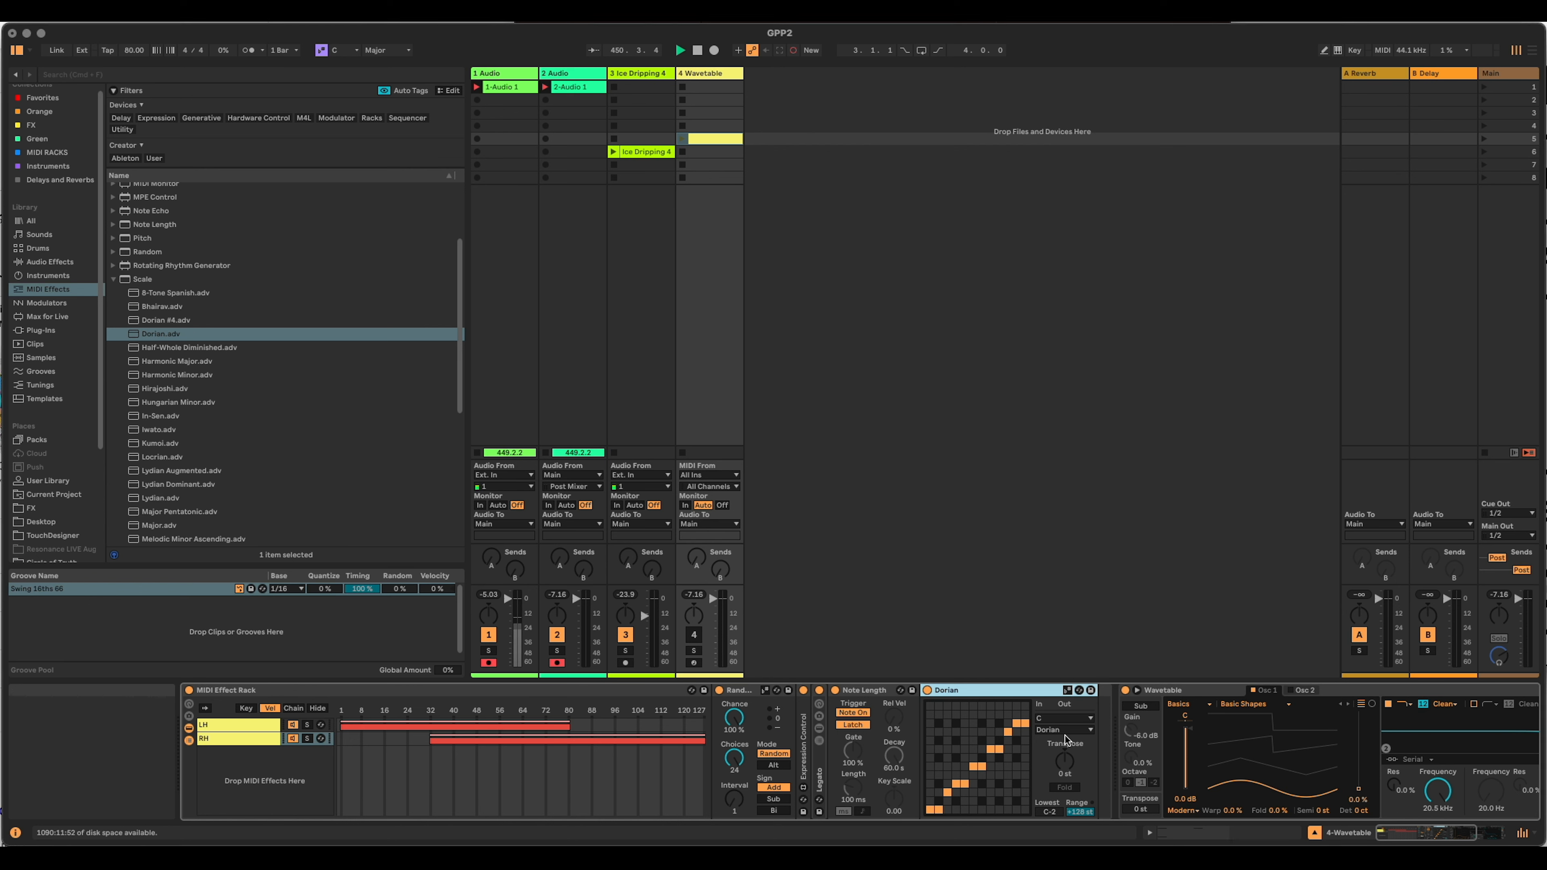
{"action": "left_click", "coordinate": [239, 738]}
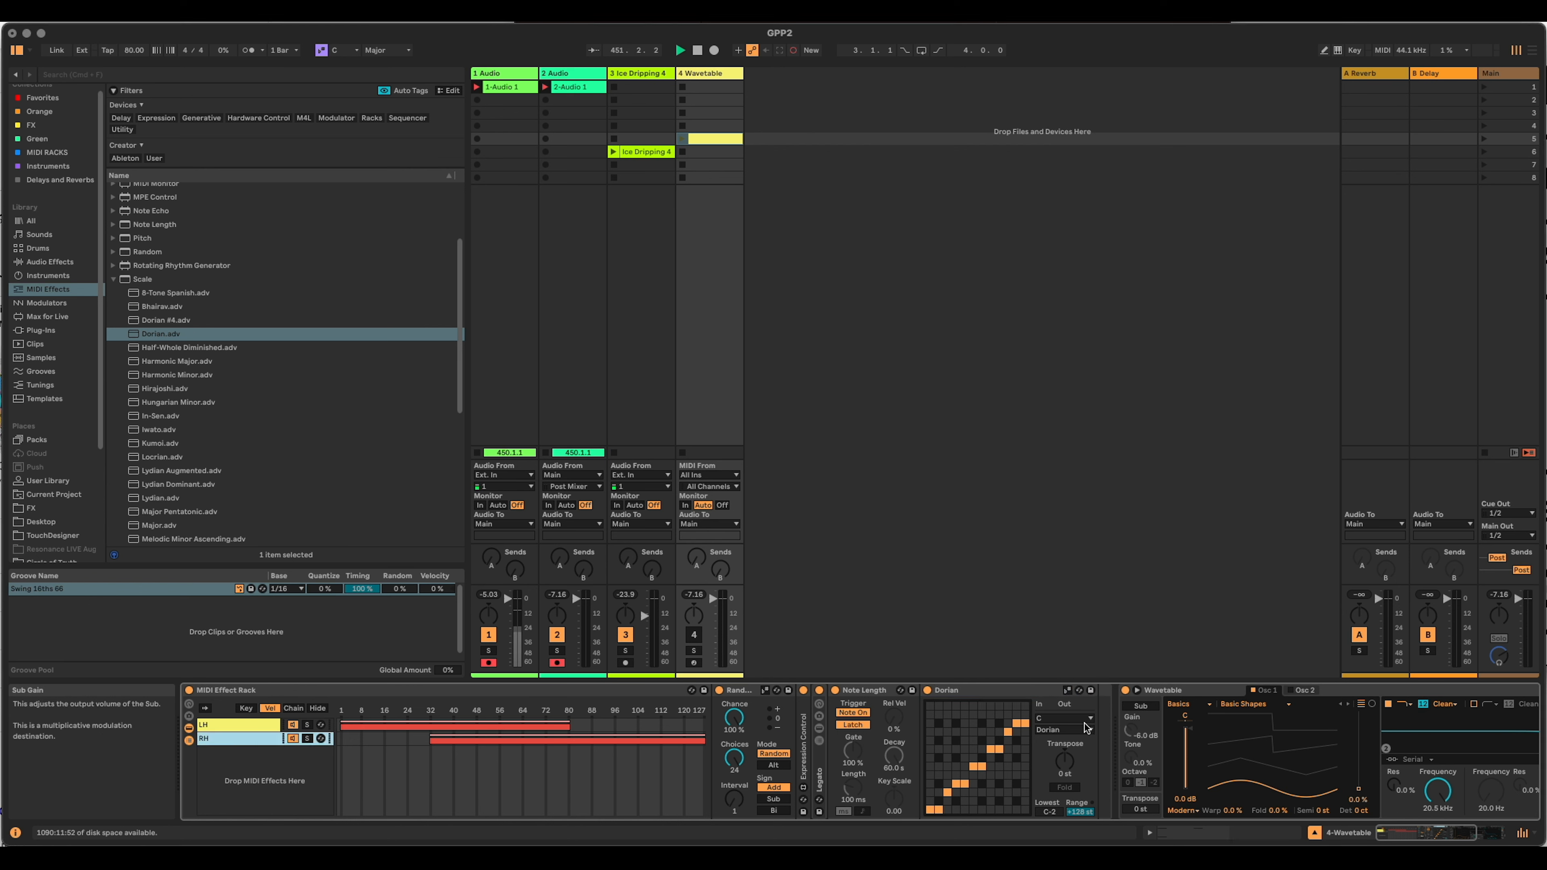
{"action": "left_click", "coordinate": [1069, 719]}
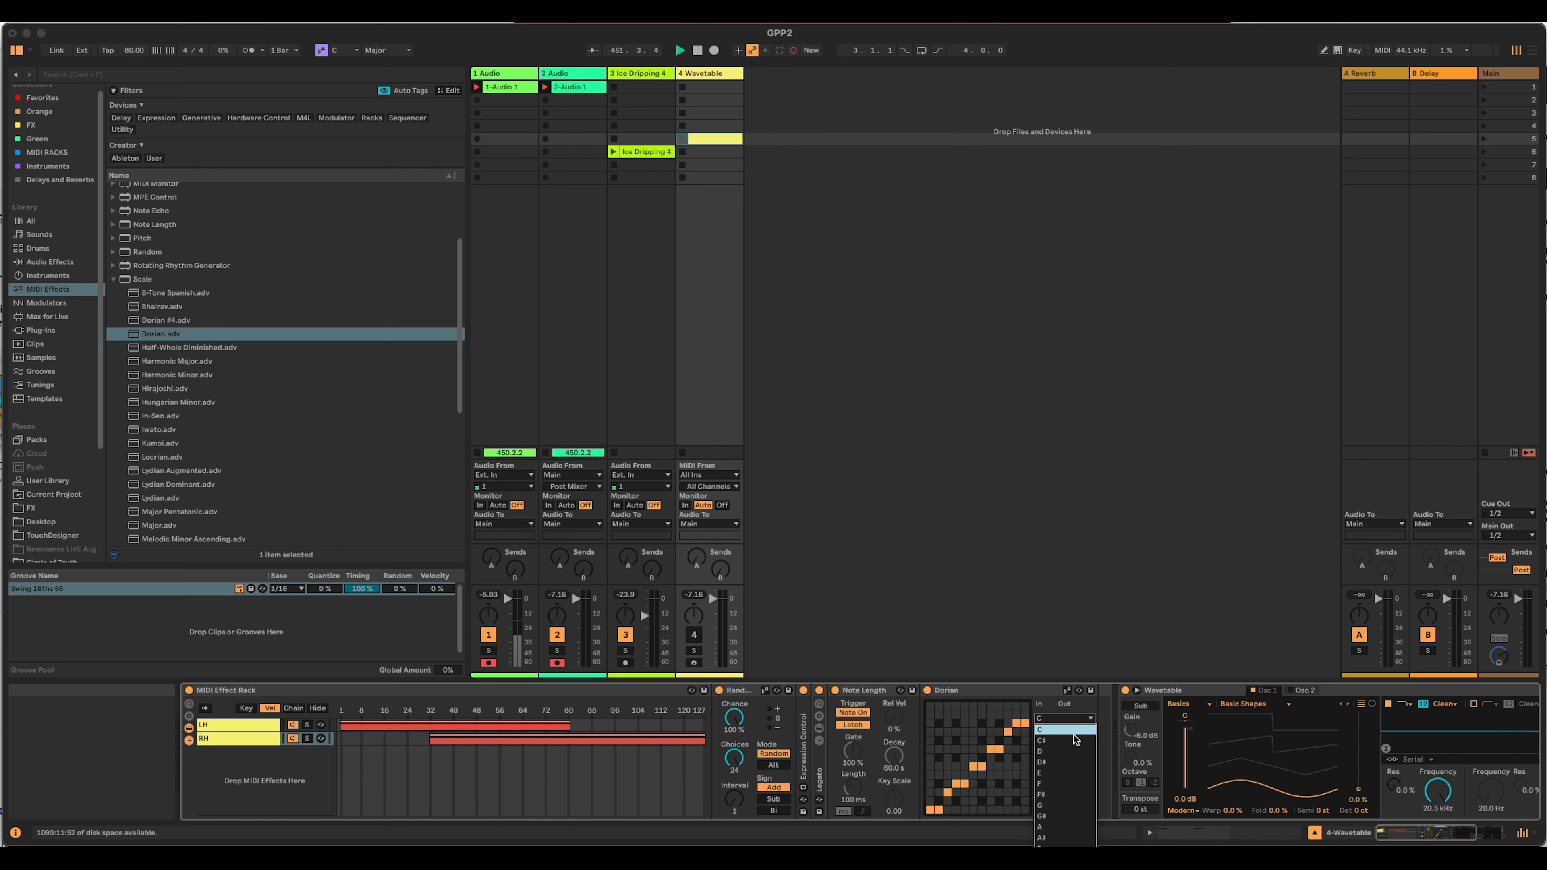
{"action": "left_click", "coordinate": [1076, 805]}
Revisit the circle of fifths image, then unmute the Wavetable track and launch its clip.
{"action": "key", "text": "super+Tab"}
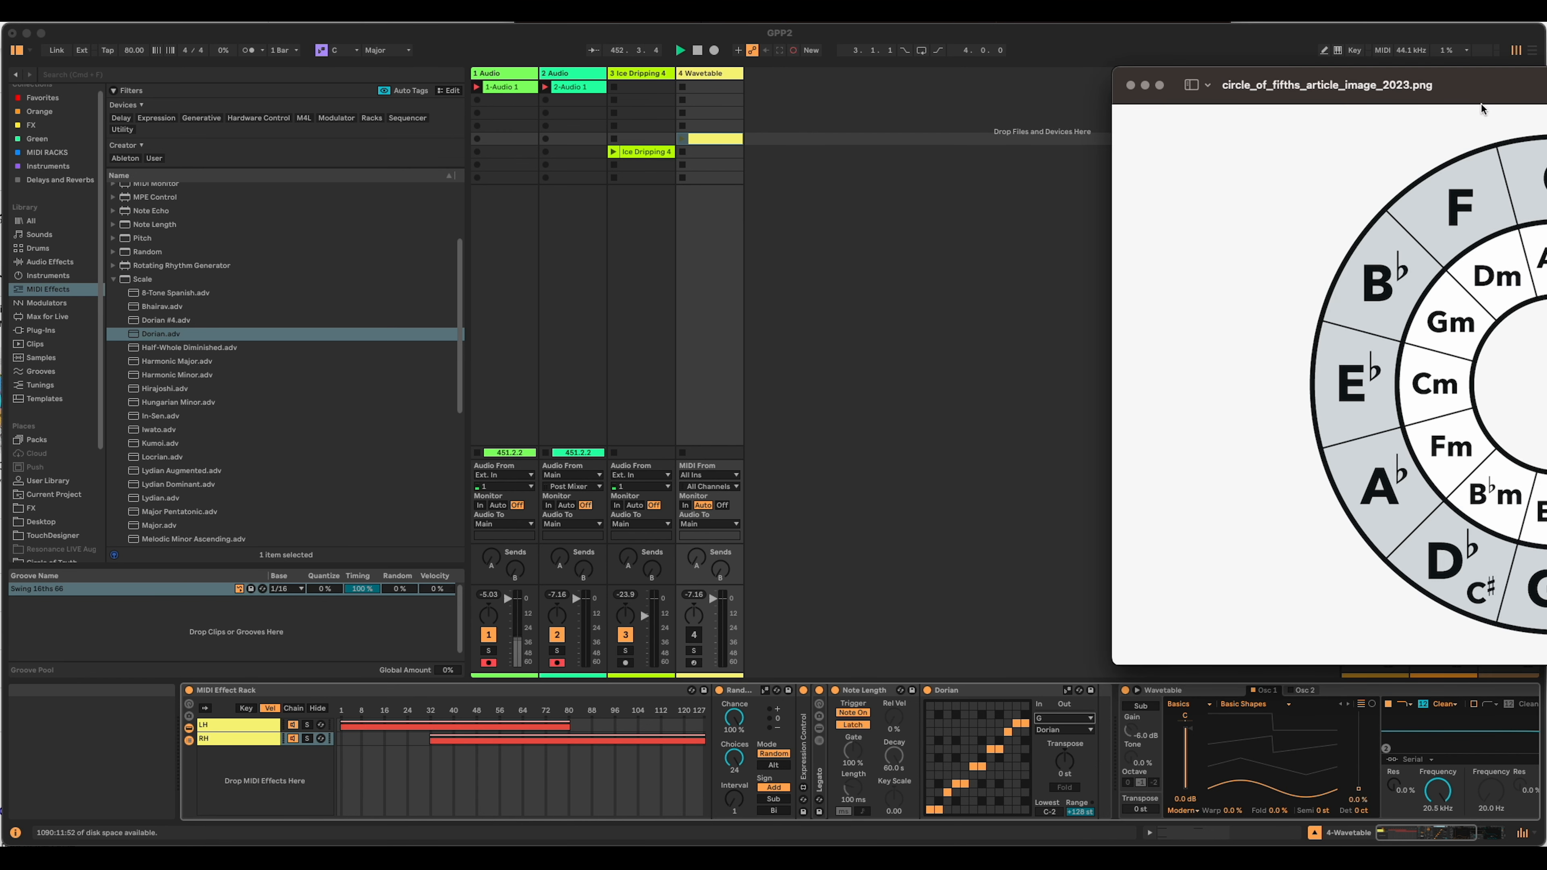
{"action": "left_click_drag", "start_coordinate": [1484, 93], "coordinate": [1080, 153]}
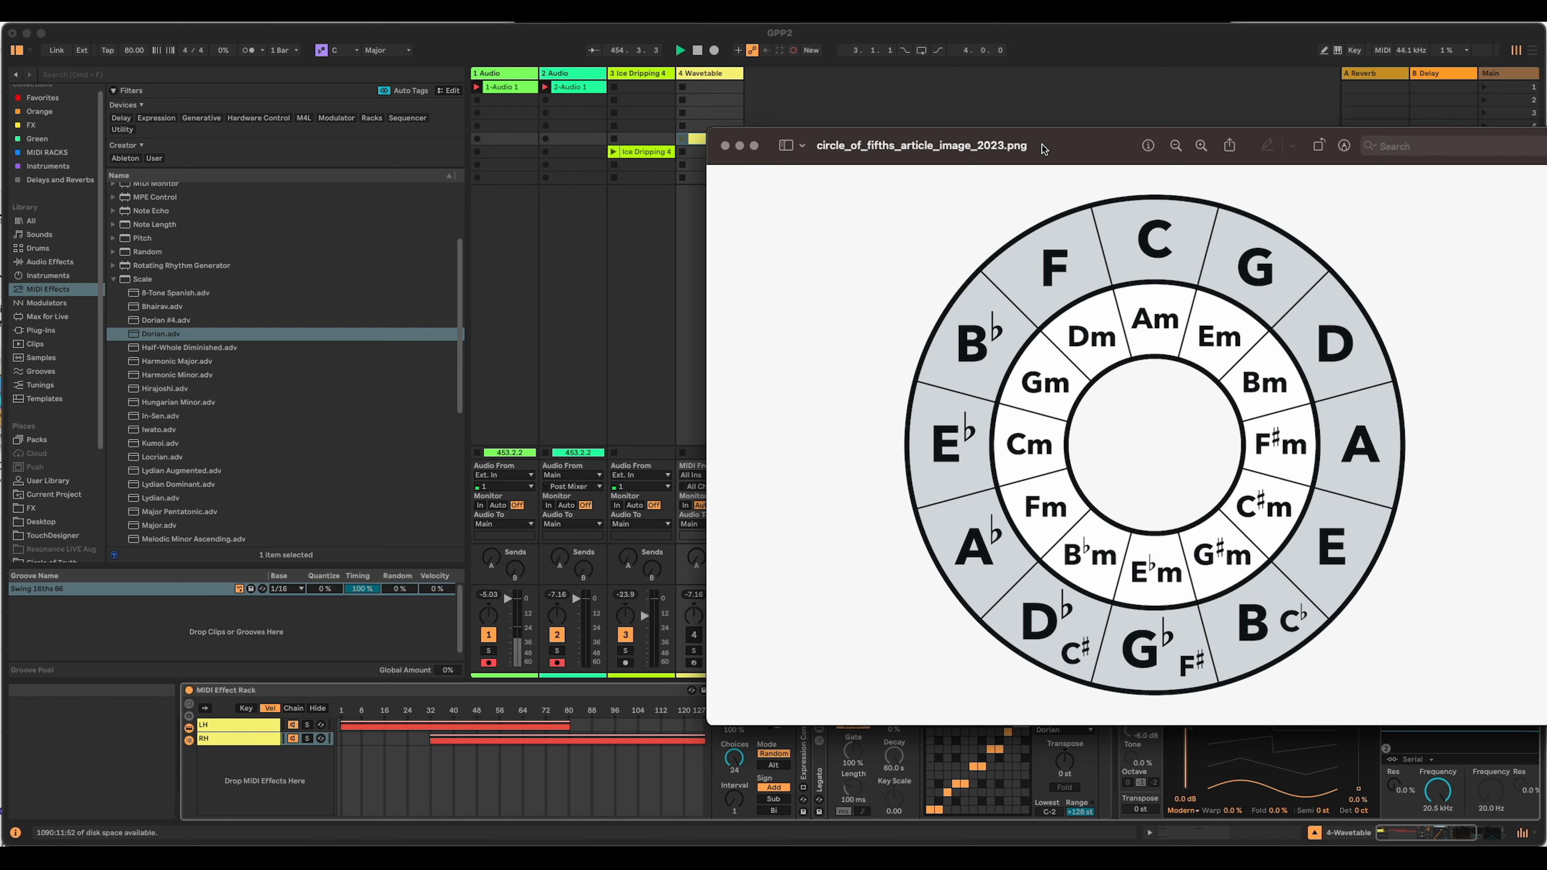
{"action": "key", "text": "super+Tab"}
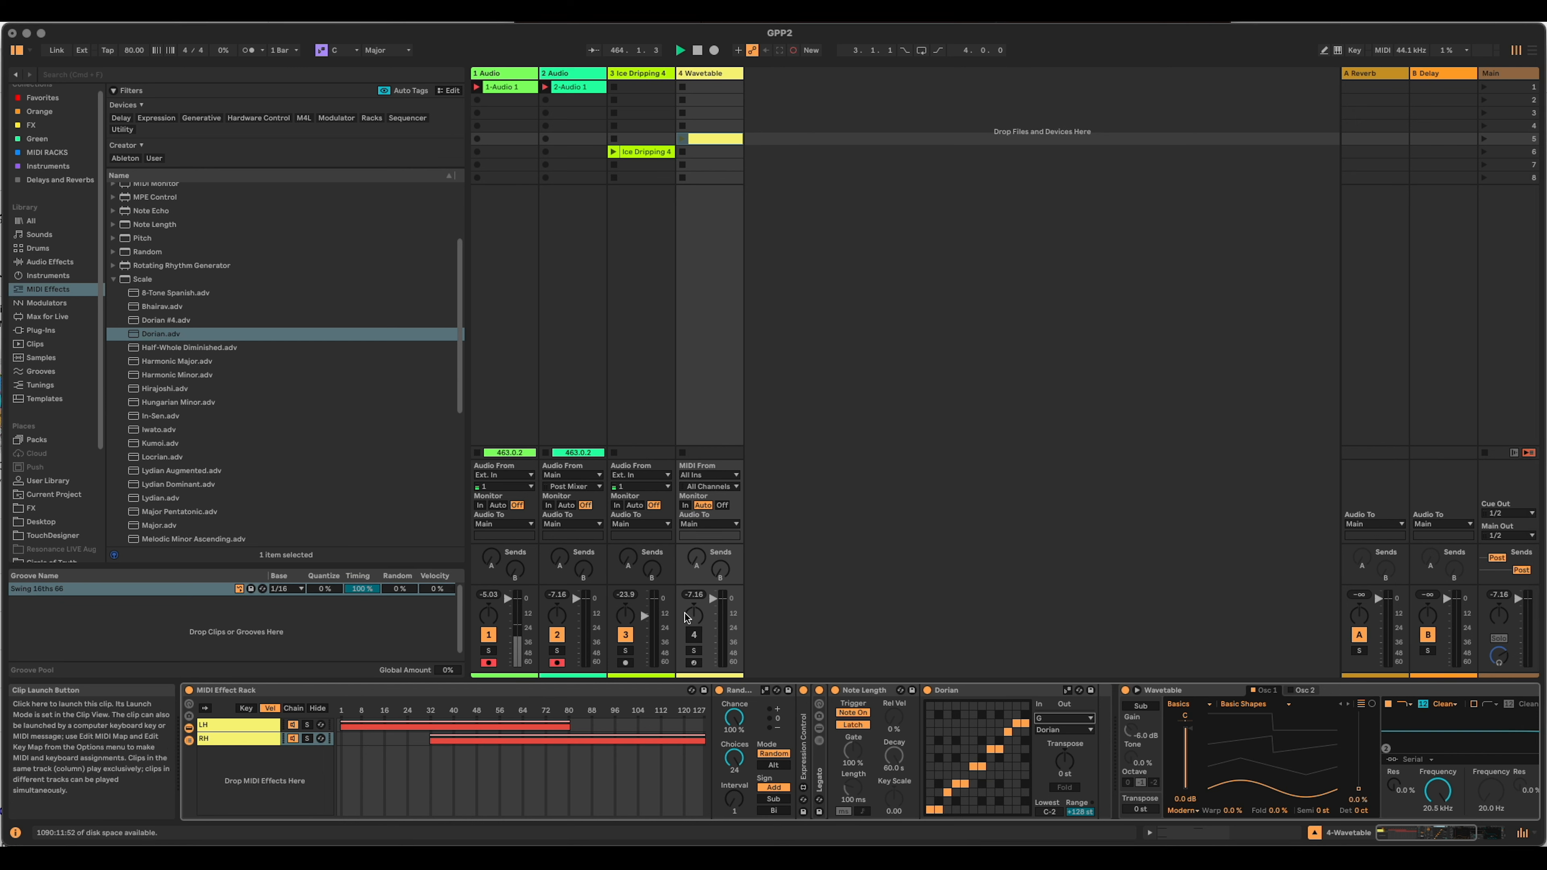
{"action": "left_click", "coordinate": [693, 634]}
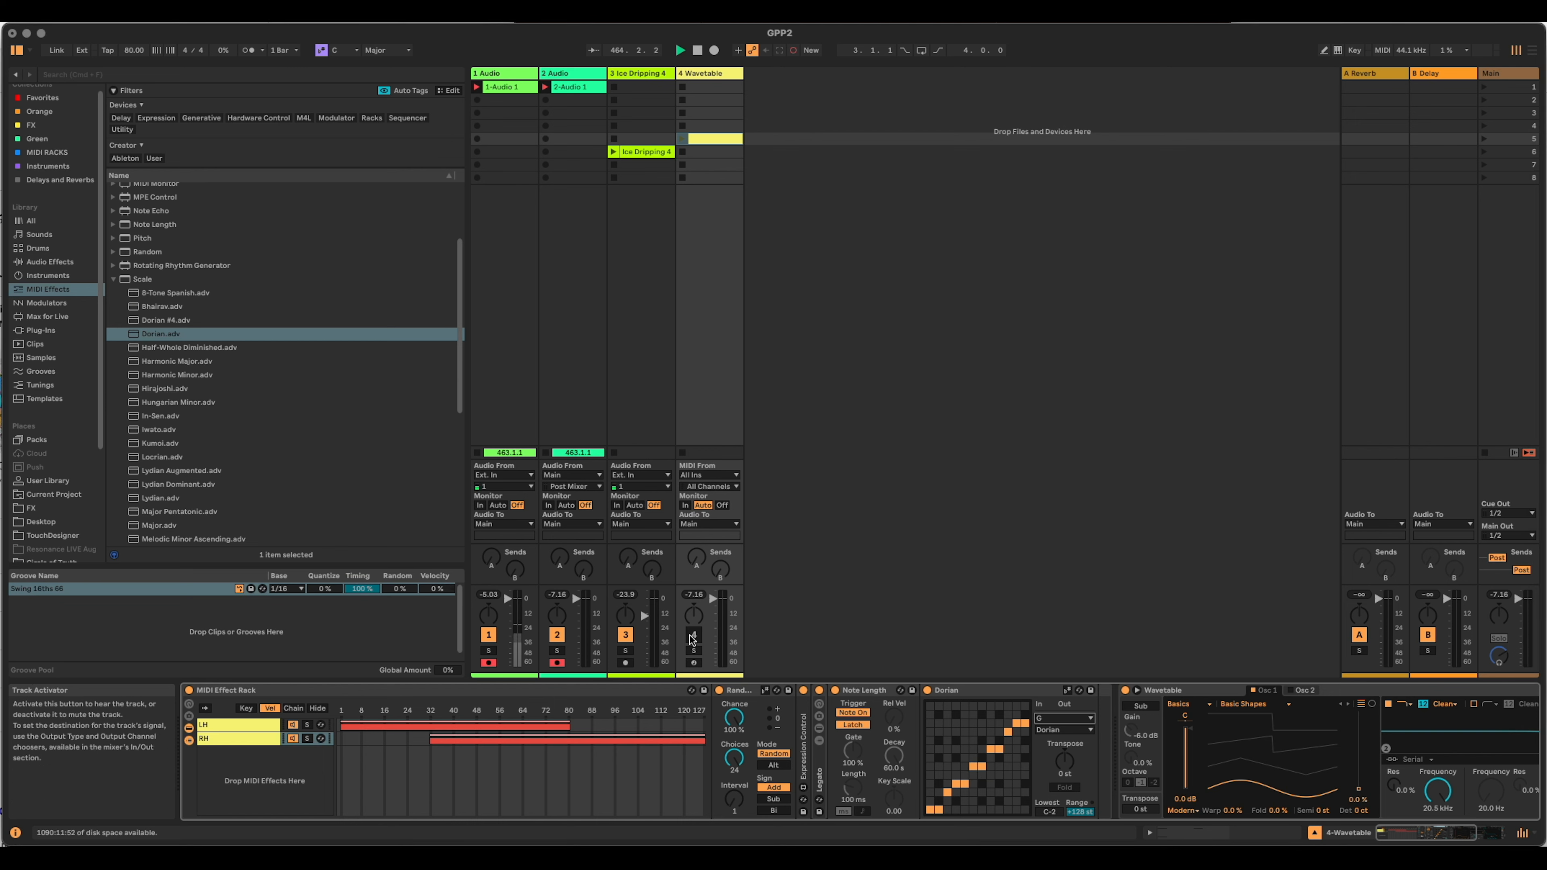
{"action": "left_click", "coordinate": [685, 138]}
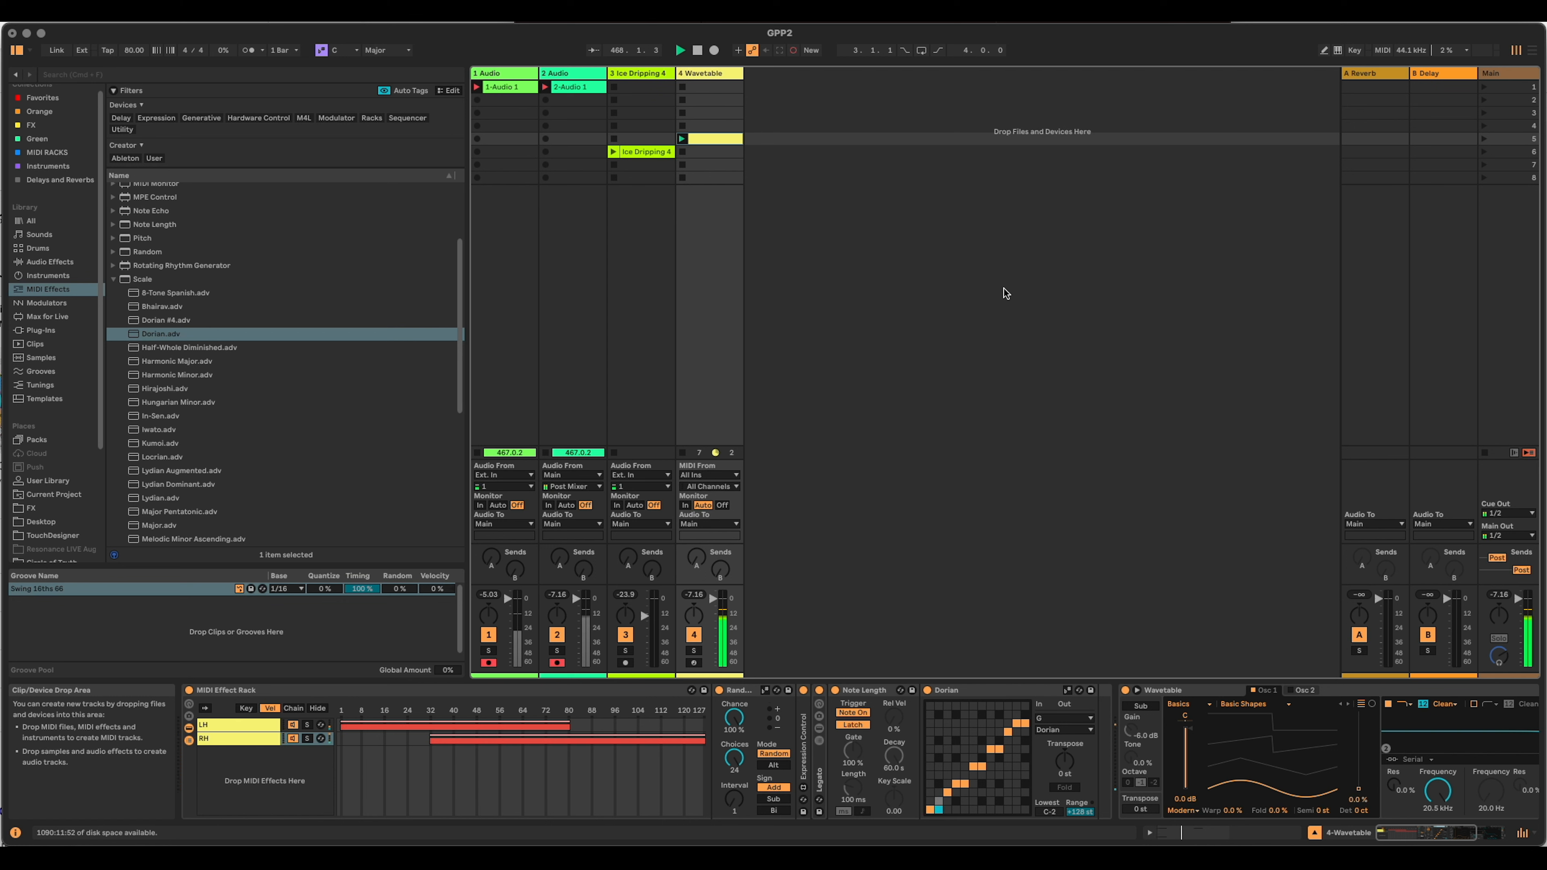
Check the circle of fifths image for a more distant key and set the RH Dorian Scale's base to E.
{"action": "left_click", "coordinate": [1073, 718]}
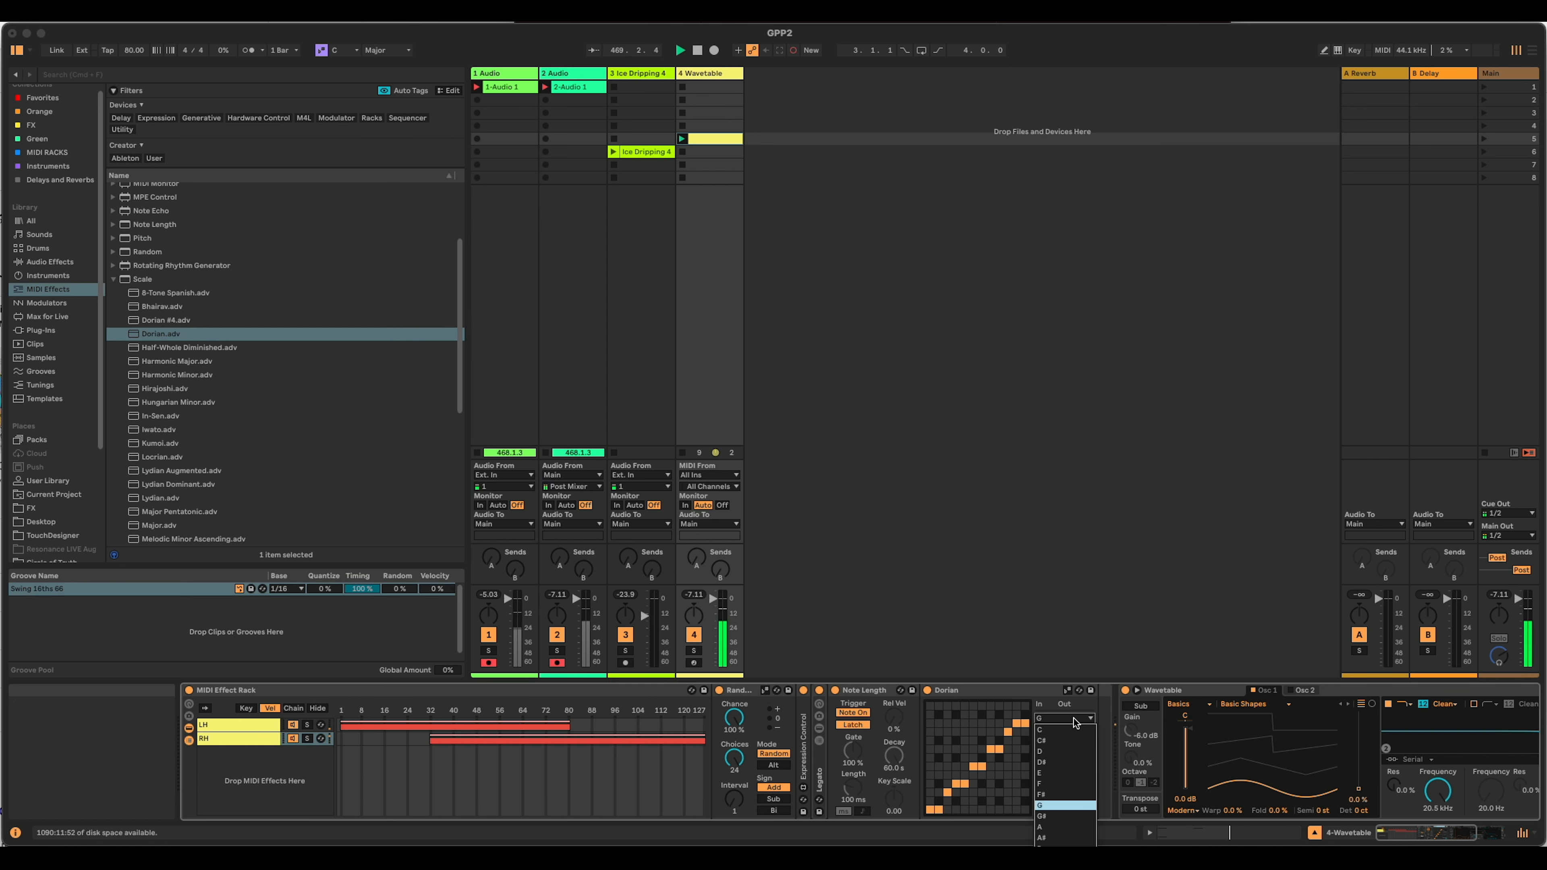
{"action": "key", "text": "Escape"}
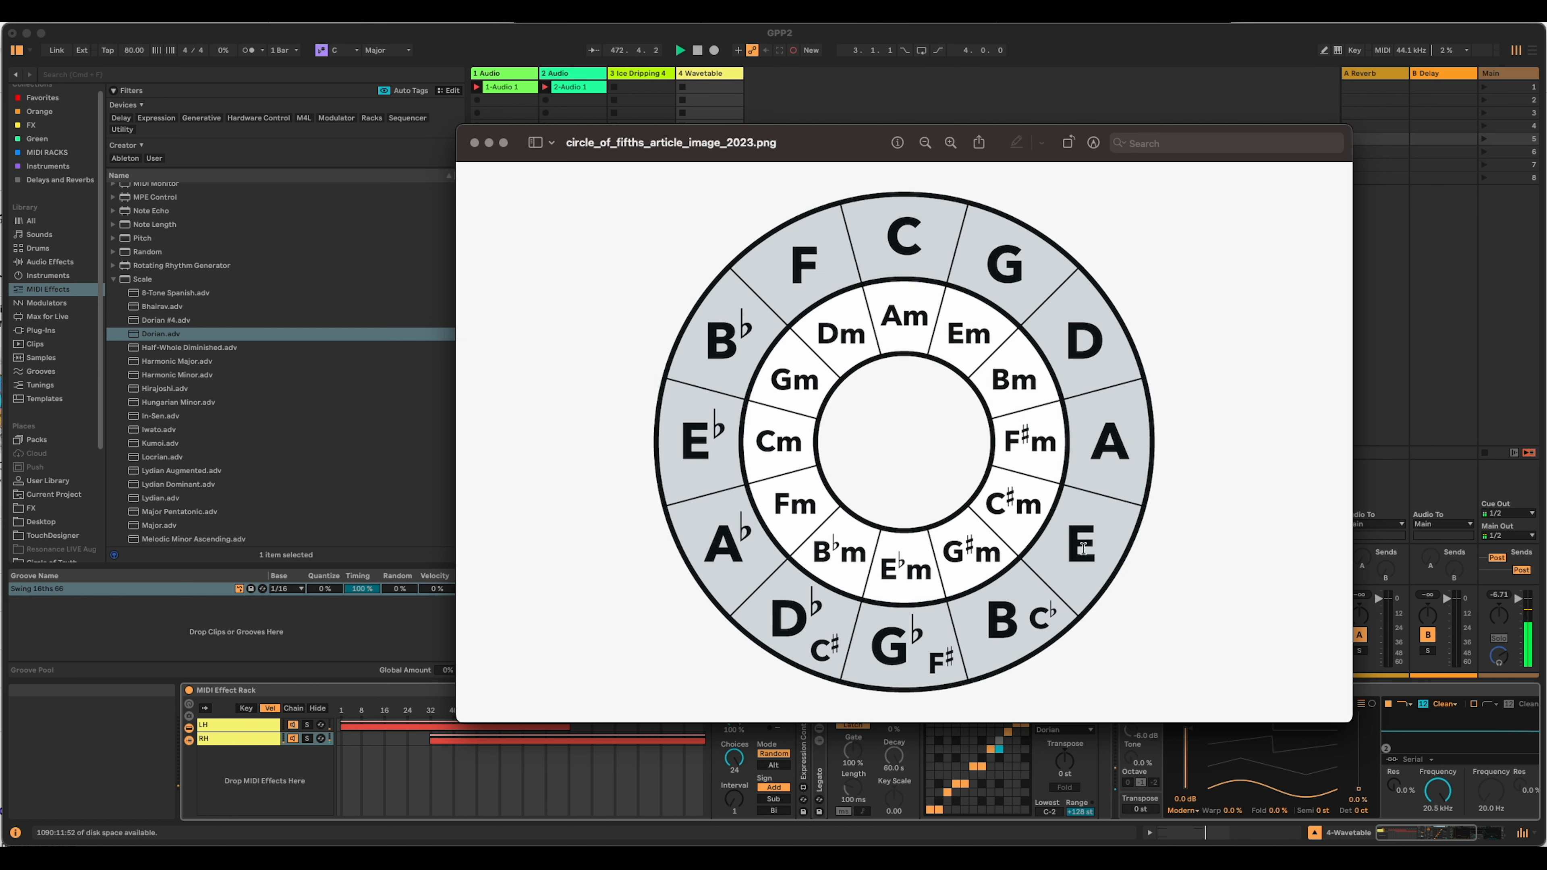
{"action": "left_click_drag", "start_coordinate": [662, 143], "coordinate": [1546, 85]}
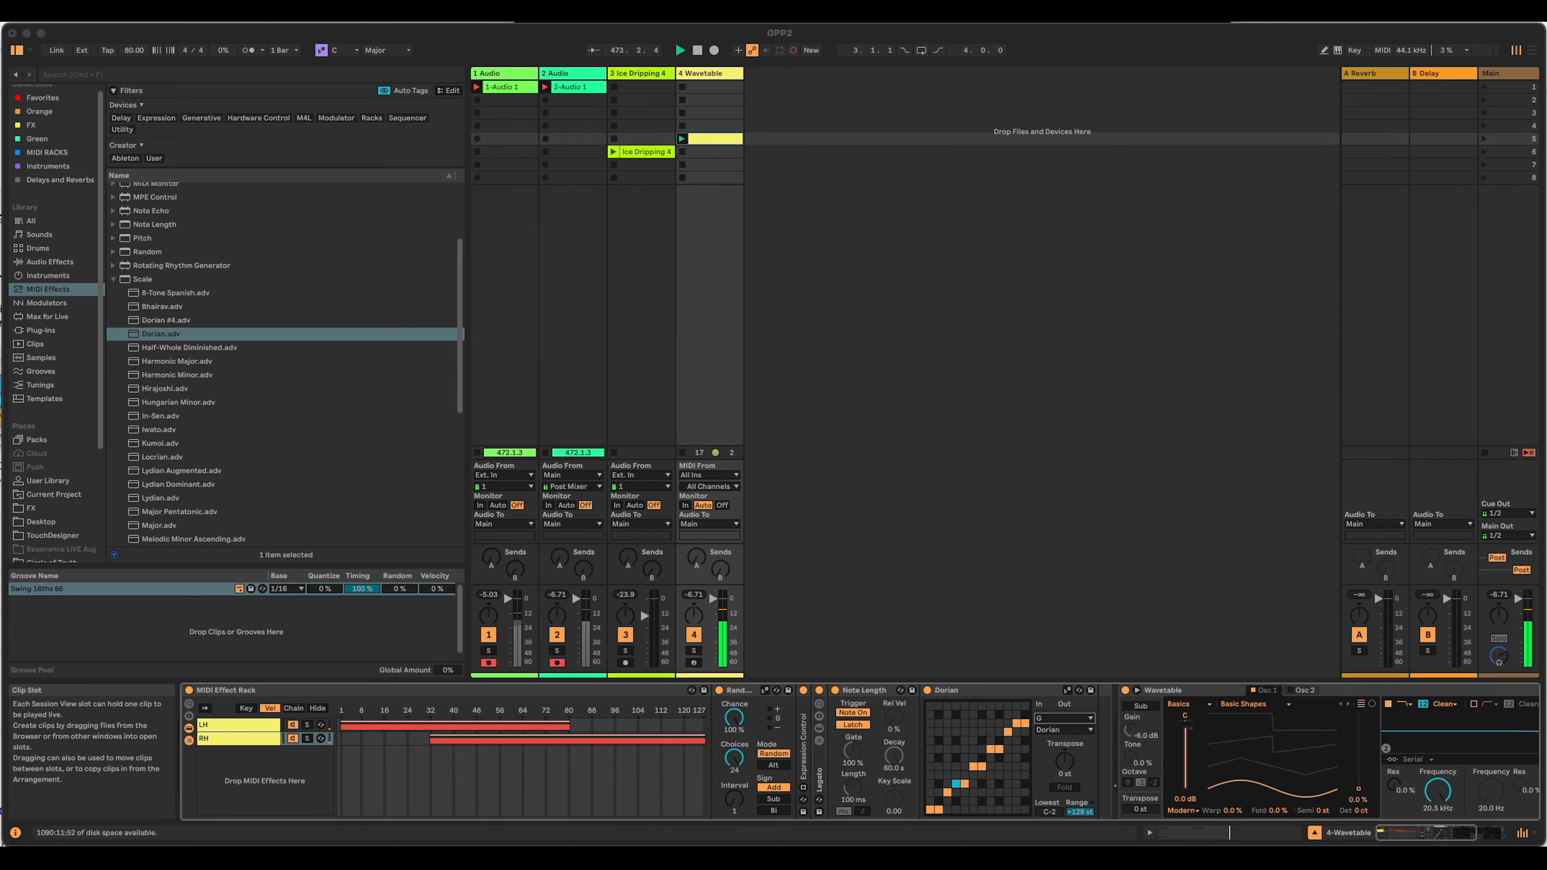
{"action": "left_click", "coordinate": [1066, 717]}
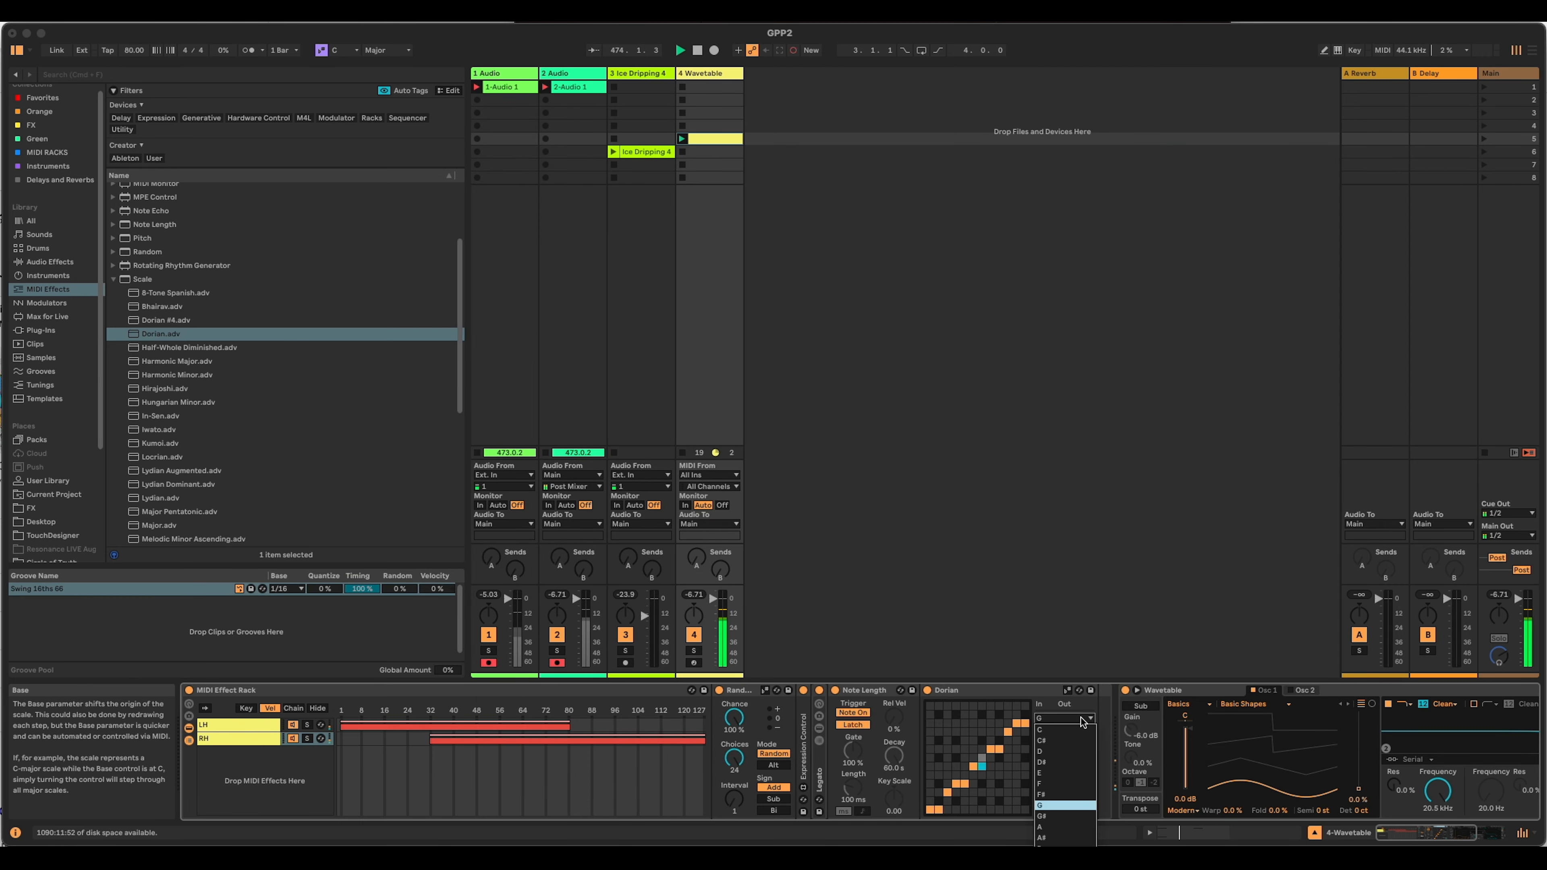
{"action": "left_click", "coordinate": [1078, 772]}
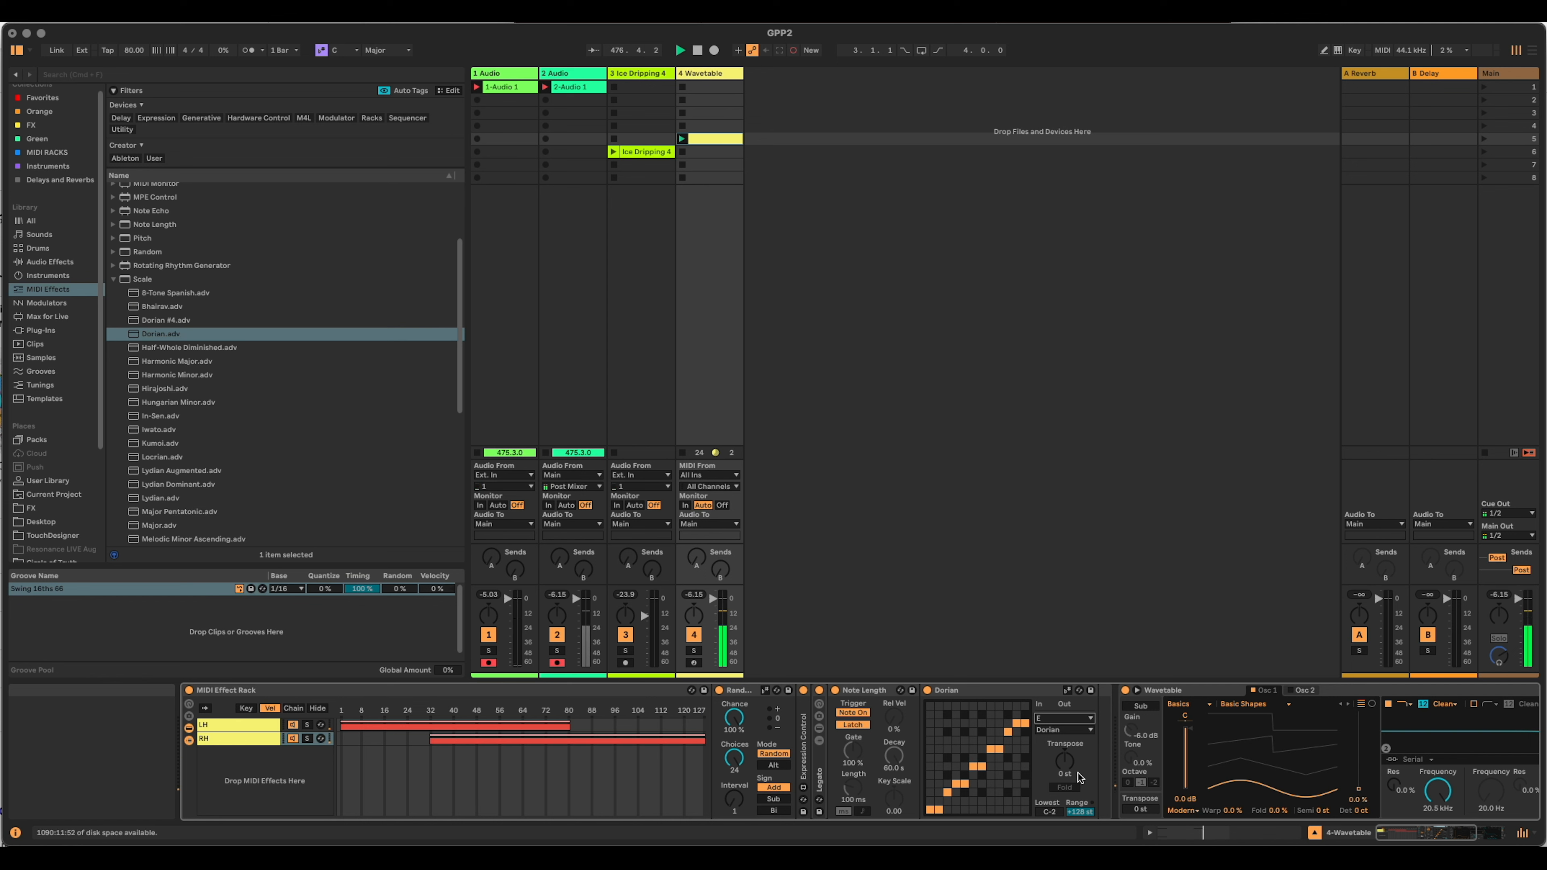
Set the base of the RH chain's Dorian Scale to G.
{"action": "left_click", "coordinate": [1077, 719]}
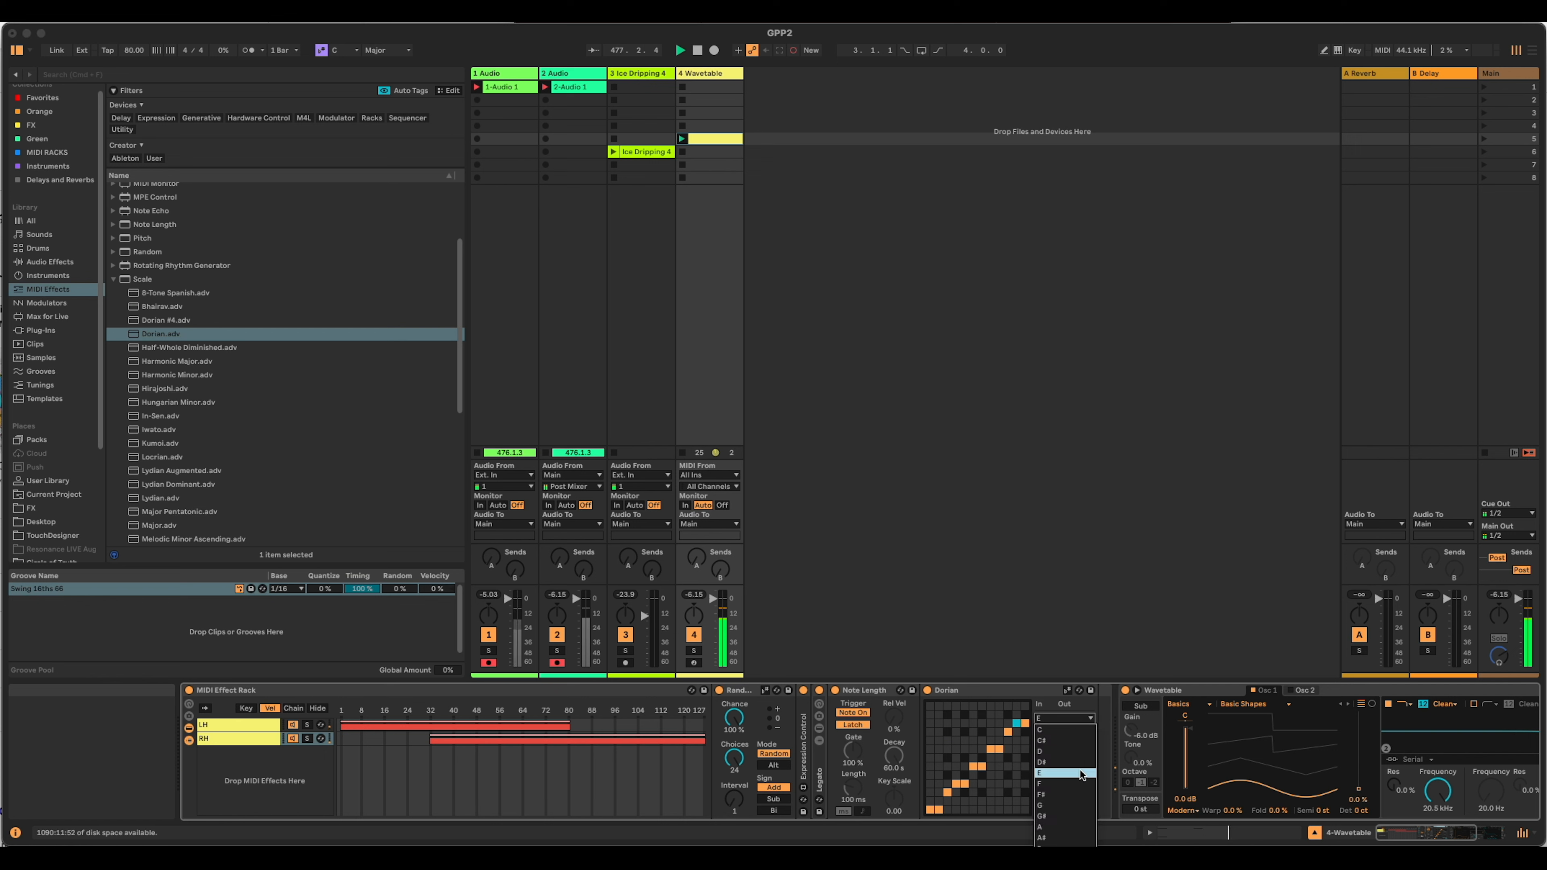
{"action": "left_click", "coordinate": [1081, 805]}
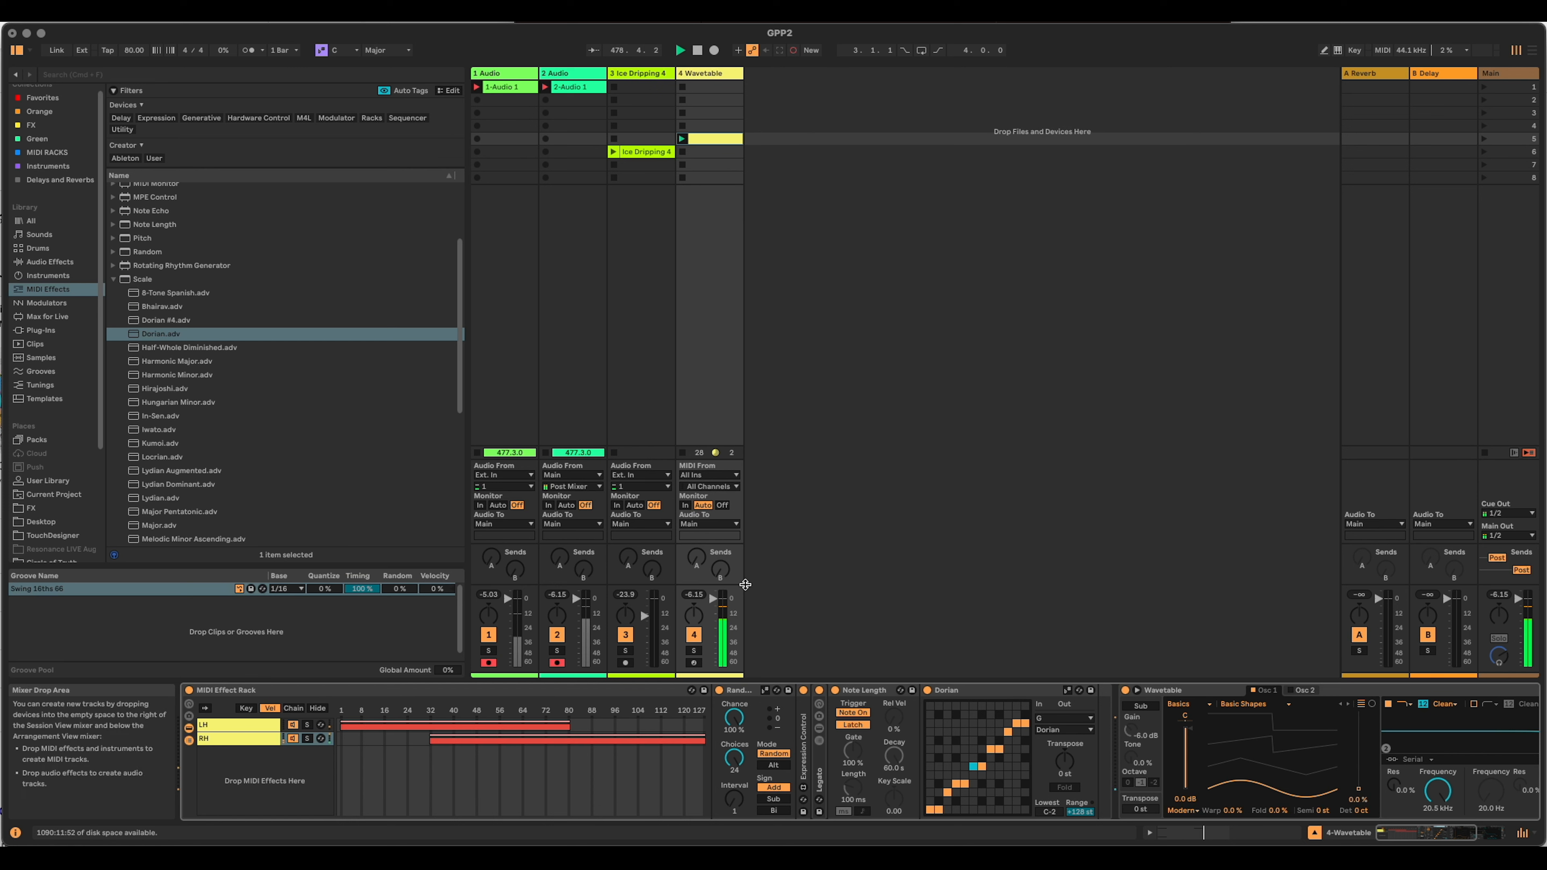
Unfold the Legato rack in the RH chain and go through its Normal, 16ths and 8th Note chains.
{"action": "left_click", "coordinate": [252, 741]}
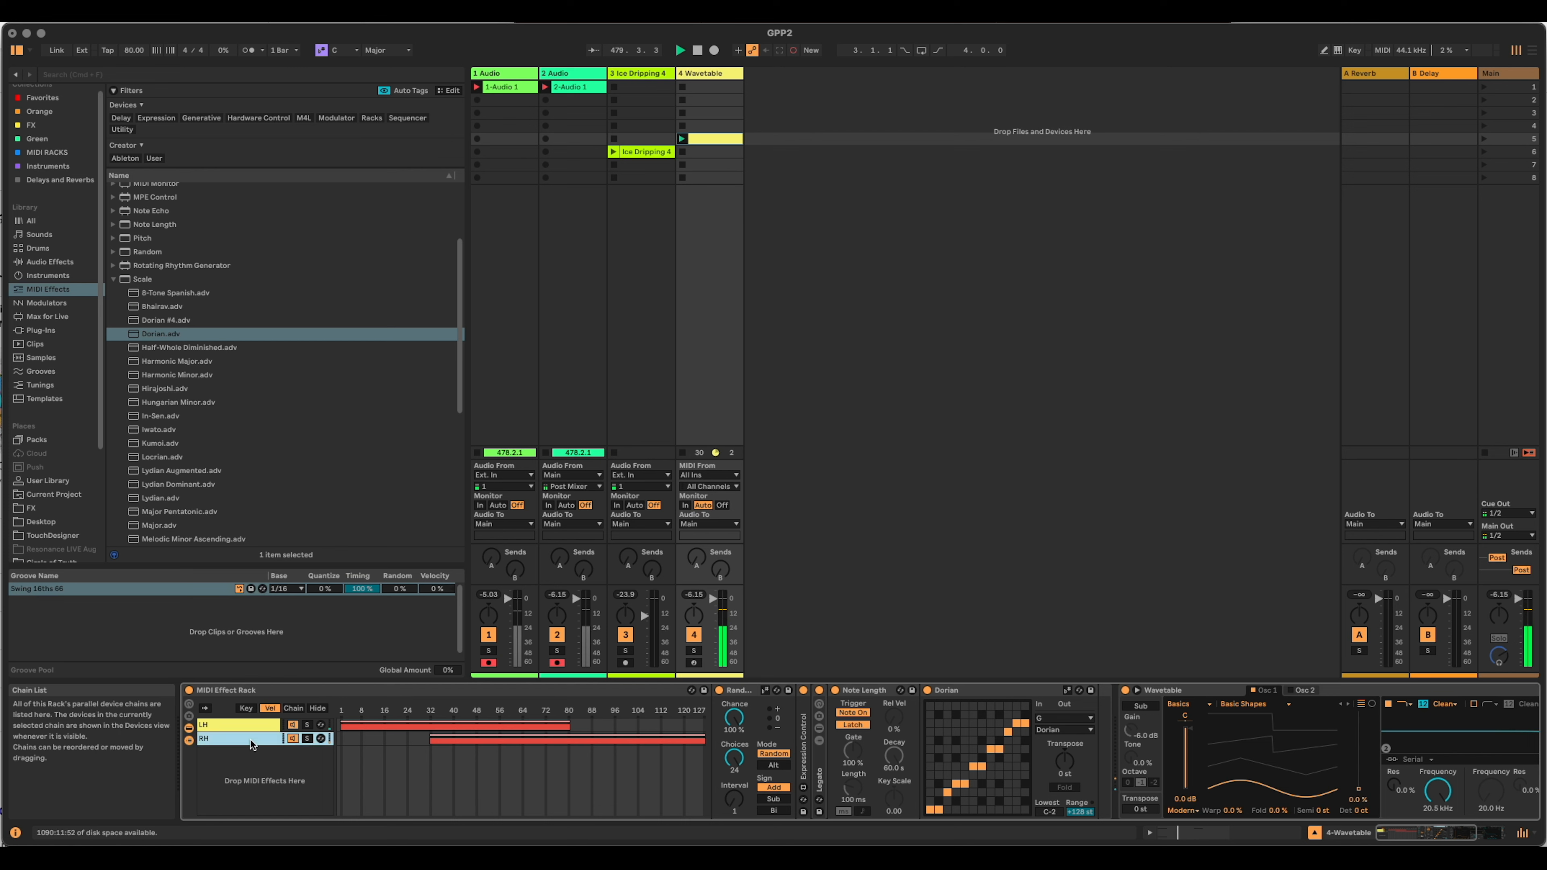
{"action": "left_click", "coordinate": [819, 740]}
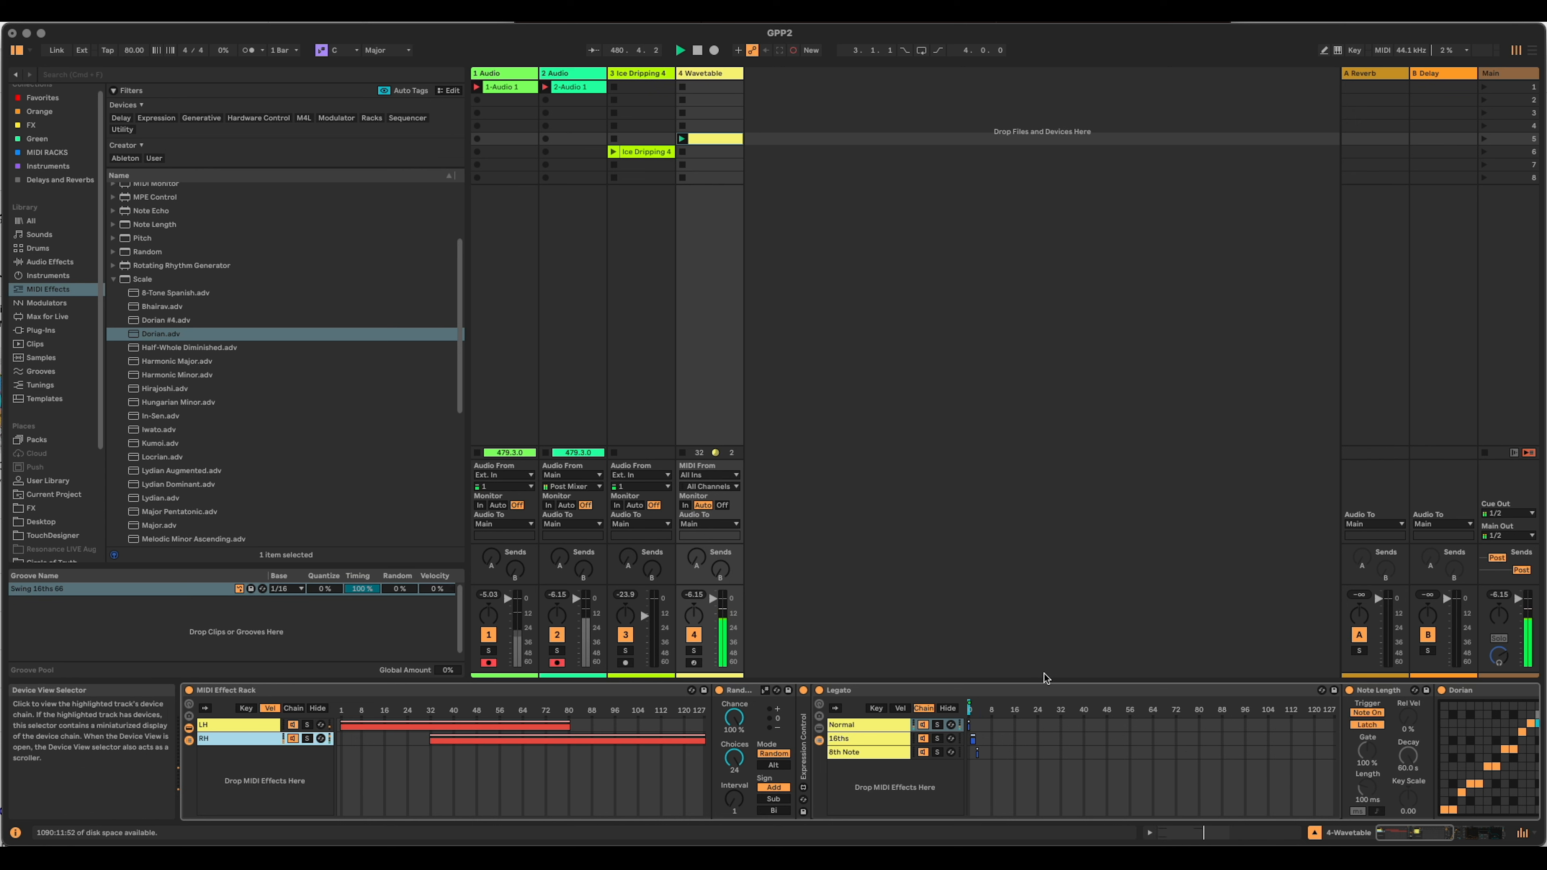
{"action": "left_click", "coordinate": [1454, 833]}
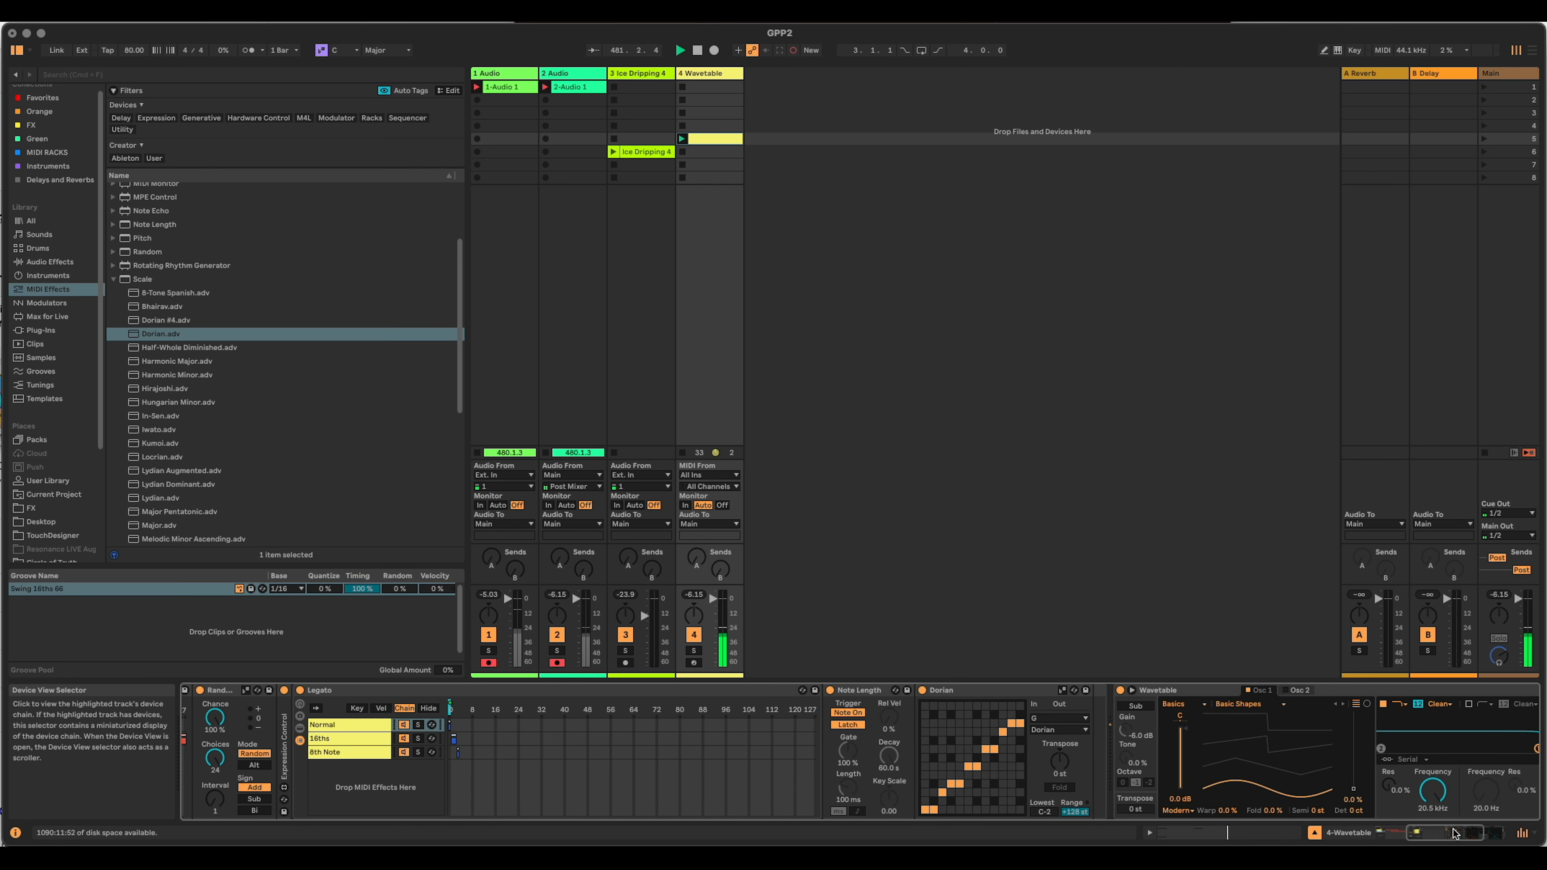
{"action": "left_click_drag", "start_coordinate": [1454, 833], "coordinate": [1450, 833]}
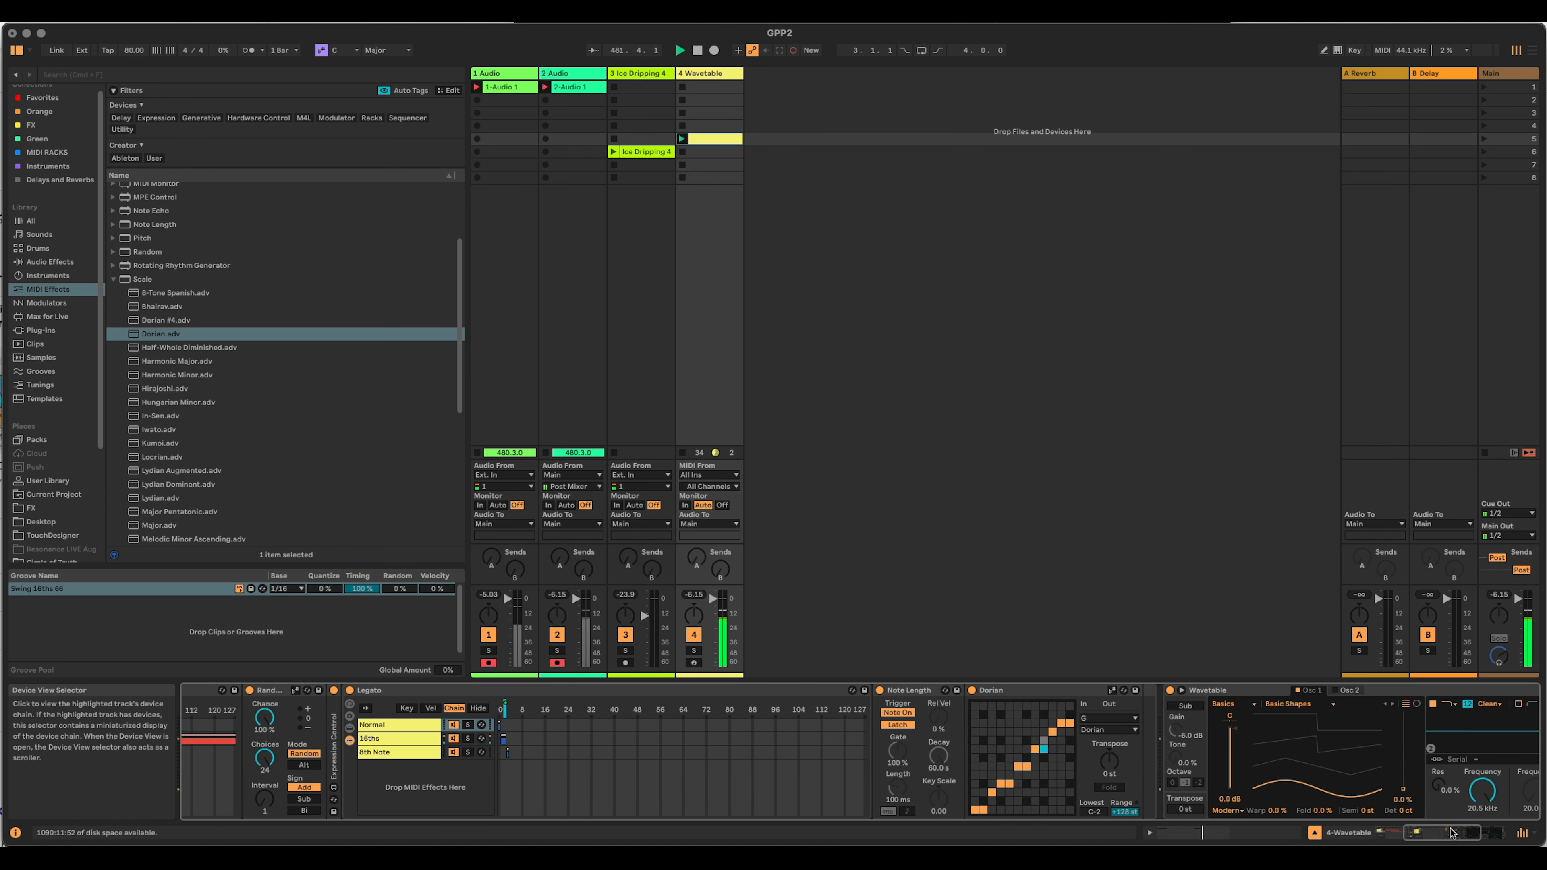
{"action": "left_click", "coordinate": [397, 738]}
{"action": "left_click", "coordinate": [394, 724]}
{"action": "double_click", "coordinate": [388, 723]}
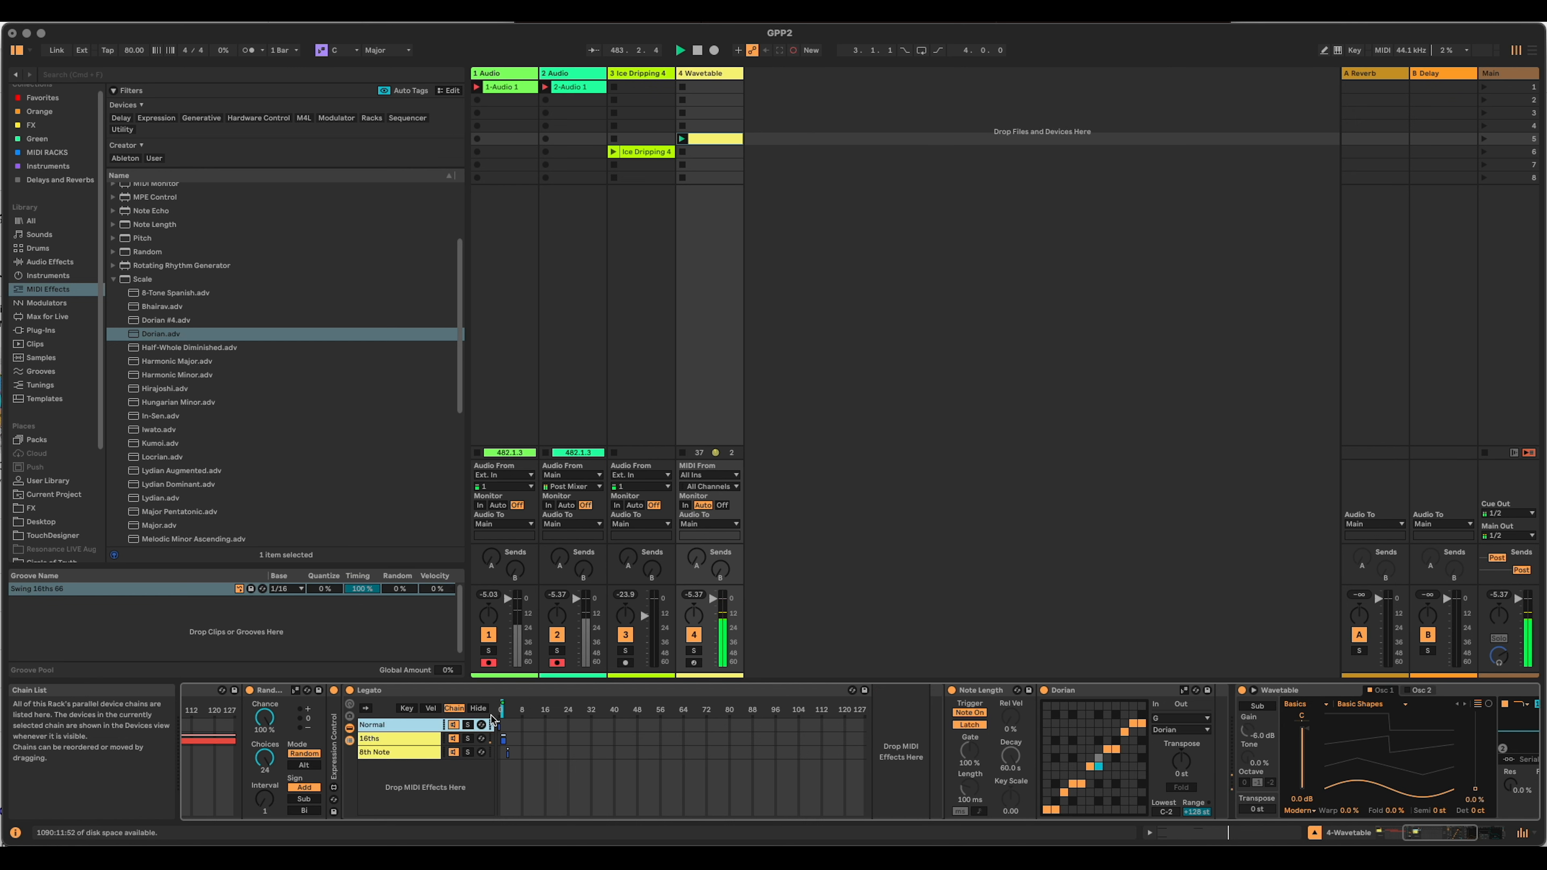
{"action": "left_click", "coordinate": [379, 739]}
{"action": "left_click", "coordinate": [379, 753]}
{"action": "left_click", "coordinate": [381, 725]}
Collapse the Scale presets in the browser and add a Random device after Note Echo in the Legato rack's 16ths chain.
{"action": "left_click", "coordinate": [378, 739]}
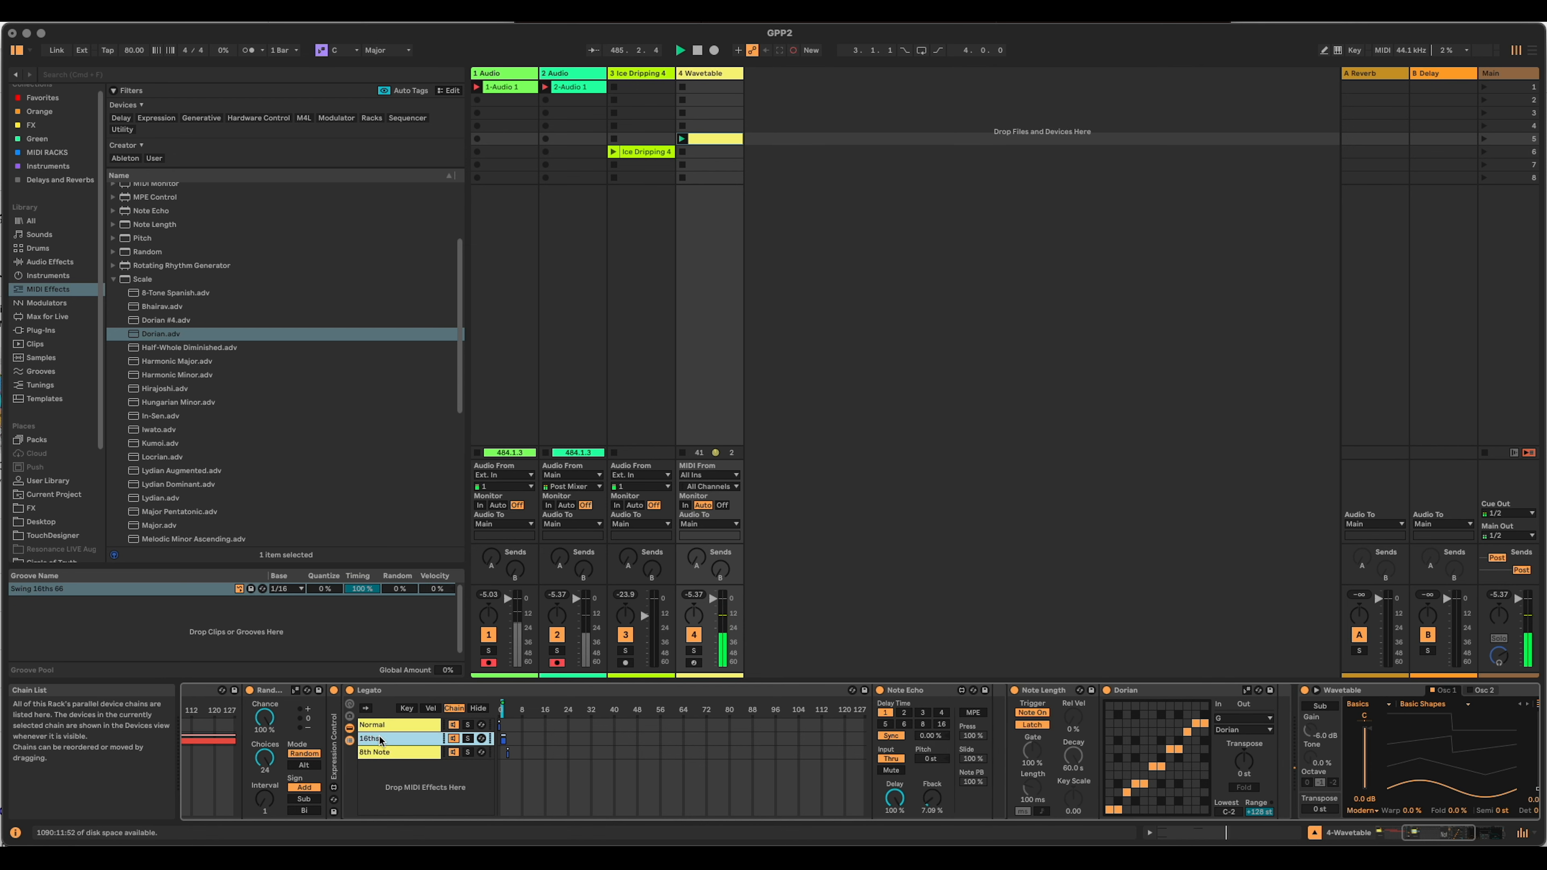
{"action": "key", "text": "Left"}
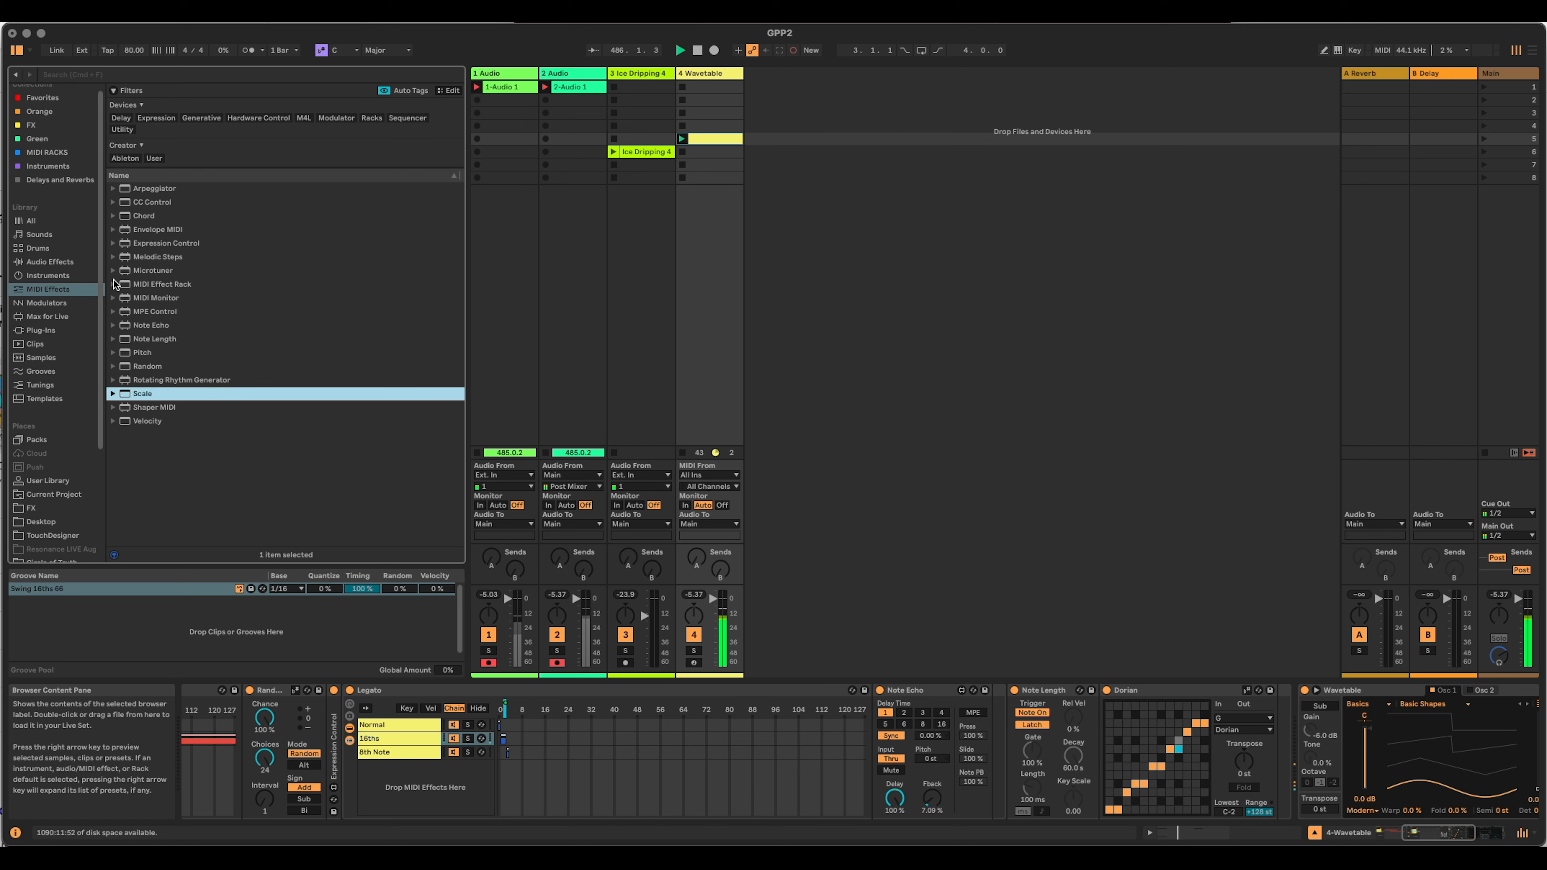
{"action": "left_click_drag", "start_coordinate": [145, 370], "coordinate": [999, 712]}
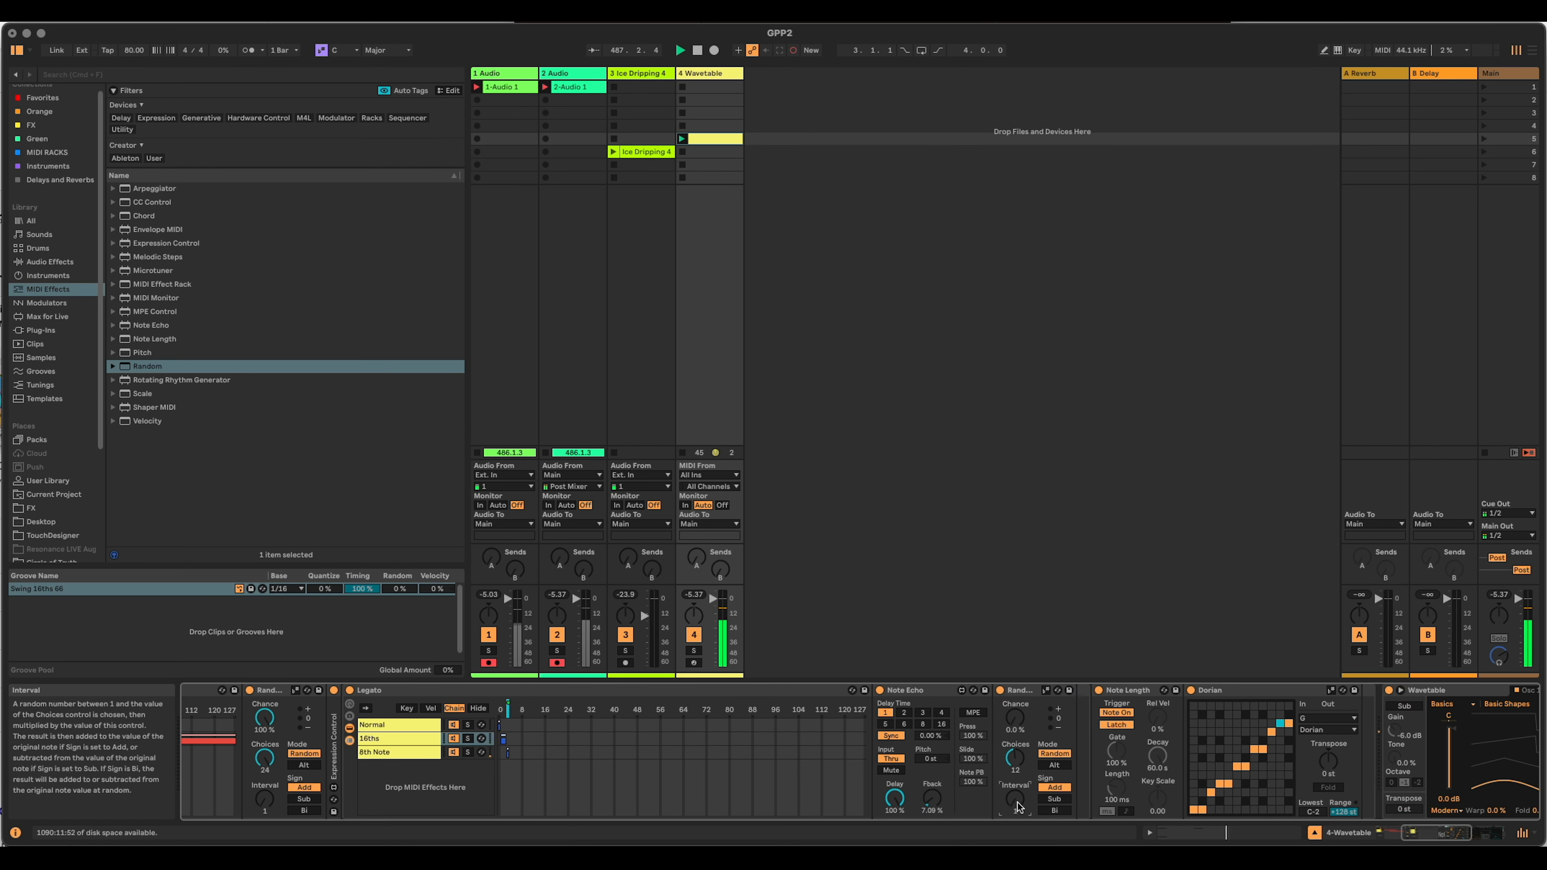
Configure the 16ths chain's Random with Chance 100 %, Choices 2, Interval 2, Alt mode and Bi sign.
{"action": "left_click_drag", "start_coordinate": [1018, 804], "coordinate": [1018, 801]}
{"action": "left_click", "coordinate": [1019, 762]}
{"action": "left_click_drag", "start_coordinate": [1022, 775], "coordinate": [1021, 792]}
{"action": "left_click", "coordinate": [1054, 765]}
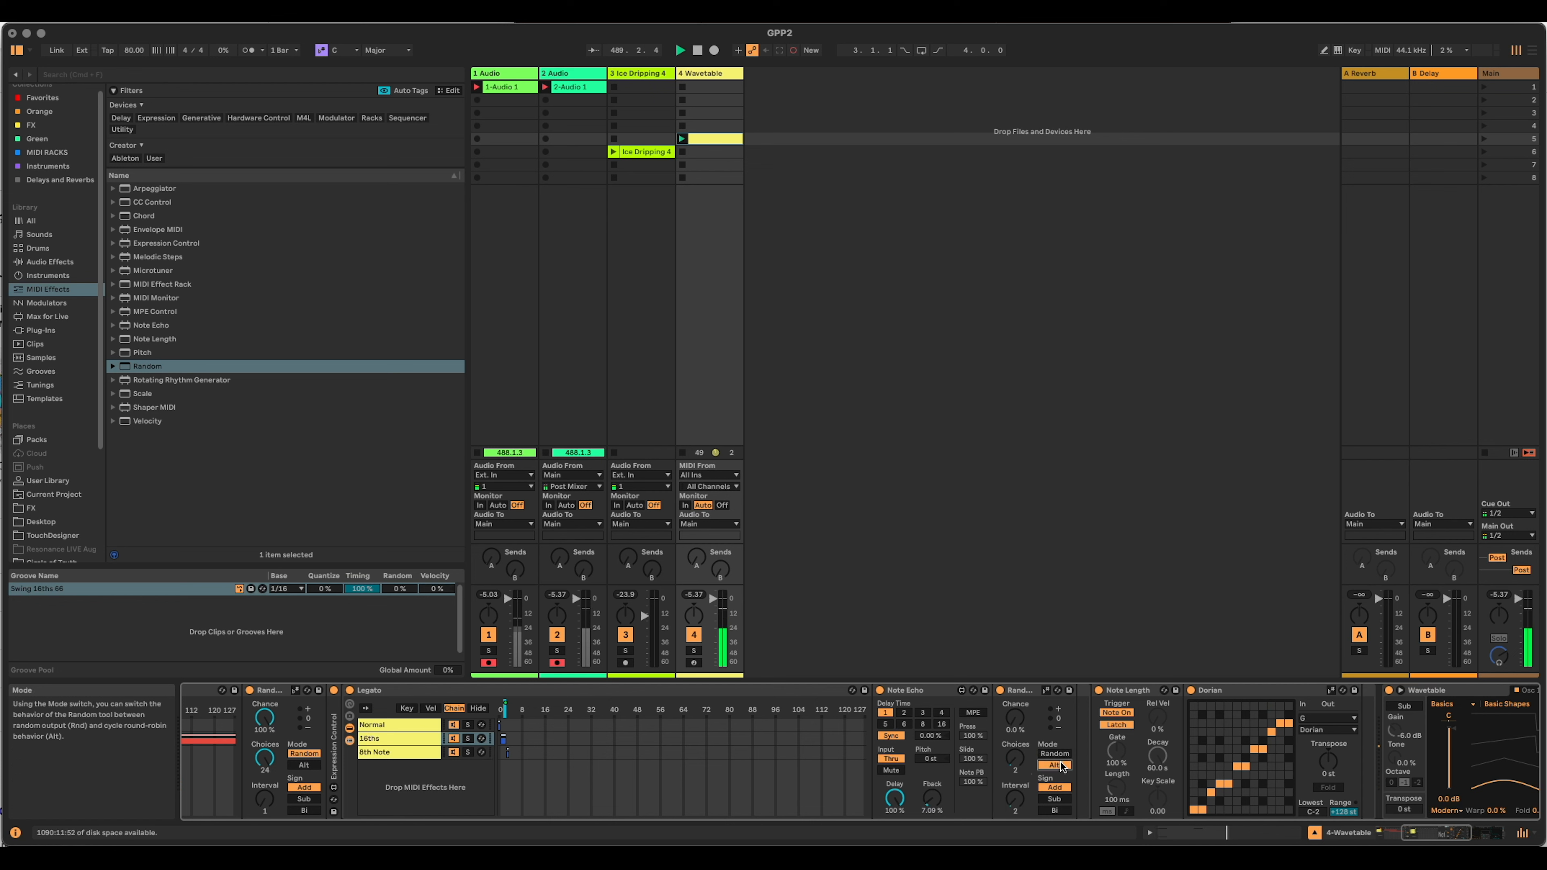
{"action": "left_click", "coordinate": [1060, 811]}
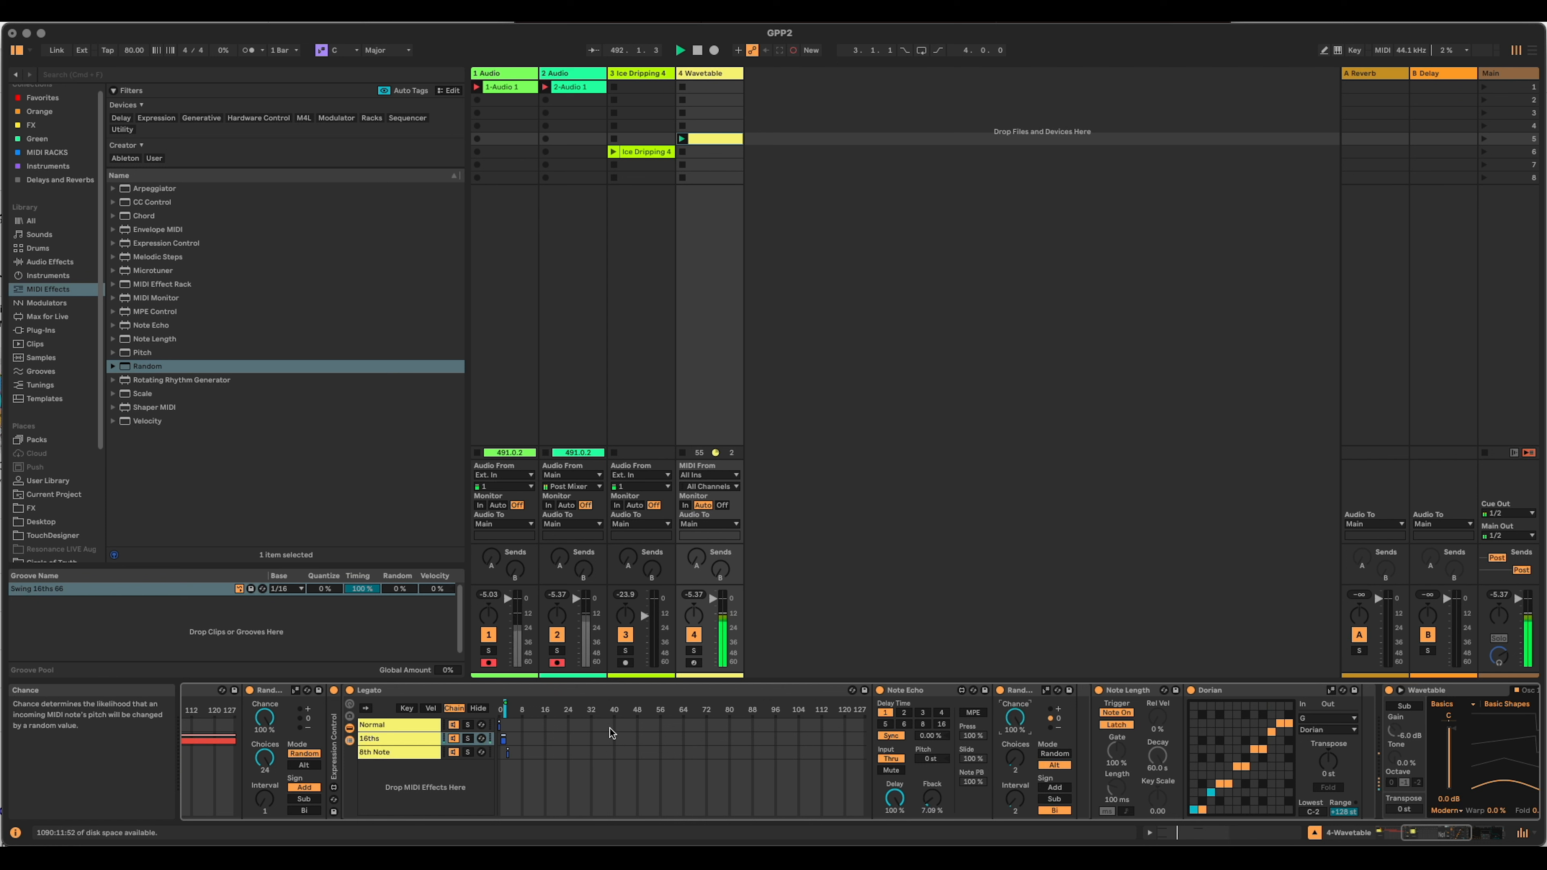
Add a Random device after Note Echo in the 8th Note chain with Chance 100 %, Choices 2, Interval 2, Alt mode and Bi sign.
{"action": "left_click", "coordinate": [389, 750]}
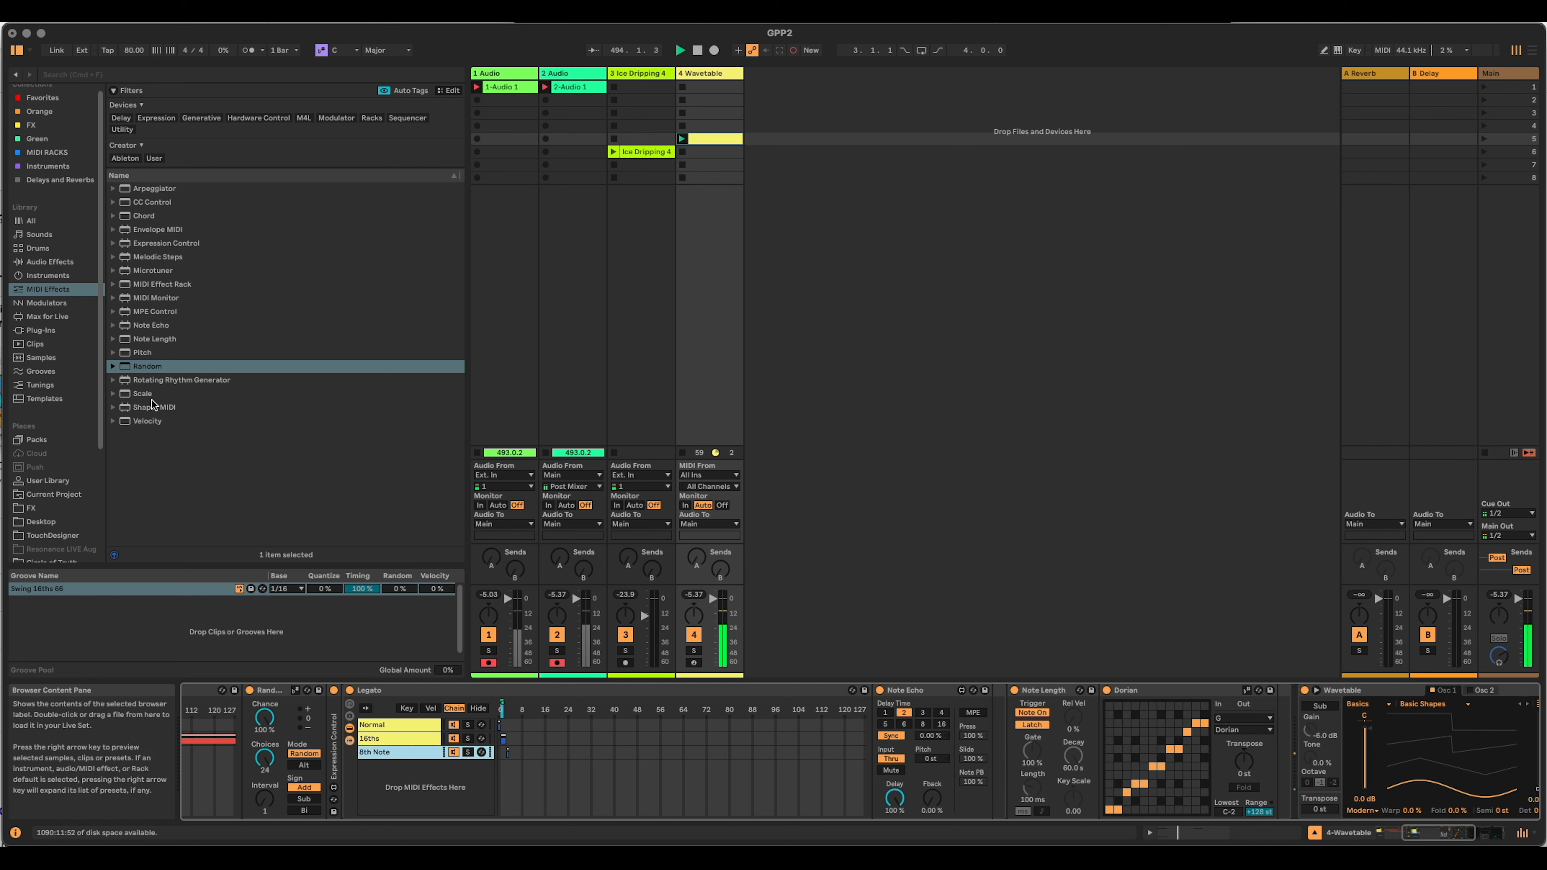
{"action": "mouse_move", "coordinate": [152, 366]}
{"action": "left_mouse_down"}
{"action": "mouse_move", "coordinate": [953, 766]}
{"action": "mouse_move", "coordinate": [989, 719]}
{"action": "mouse_move", "coordinate": [1020, 726]}
{"action": "mouse_move", "coordinate": [1000, 713]}
{"action": "left_mouse_up"}
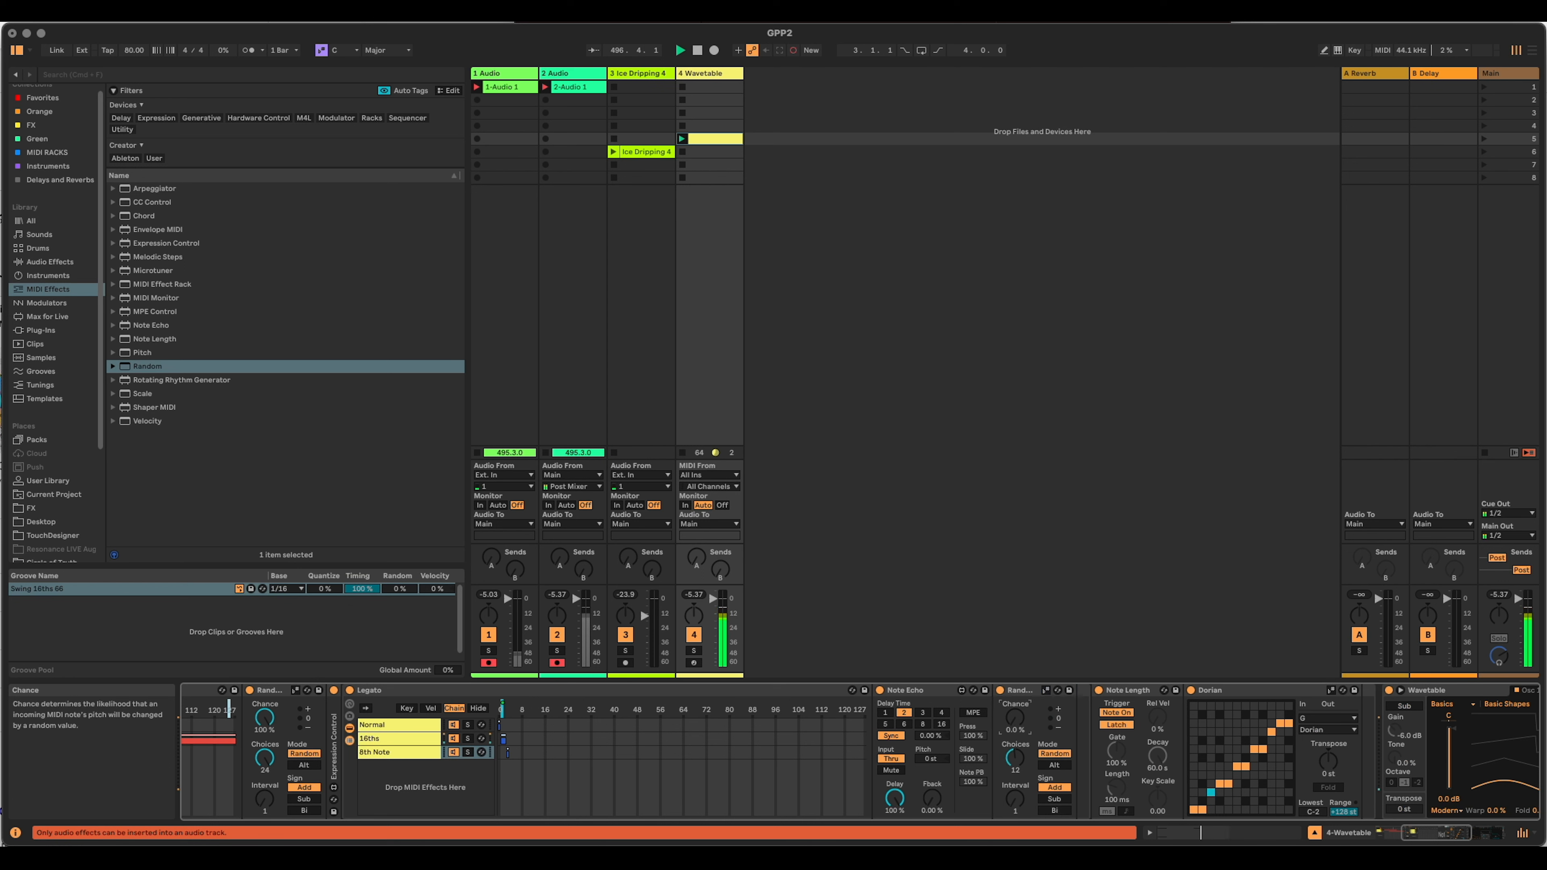
{"action": "left_click_drag", "start_coordinate": [1022, 757], "coordinate": [1019, 795]}
{"action": "left_click", "coordinate": [1067, 767]}
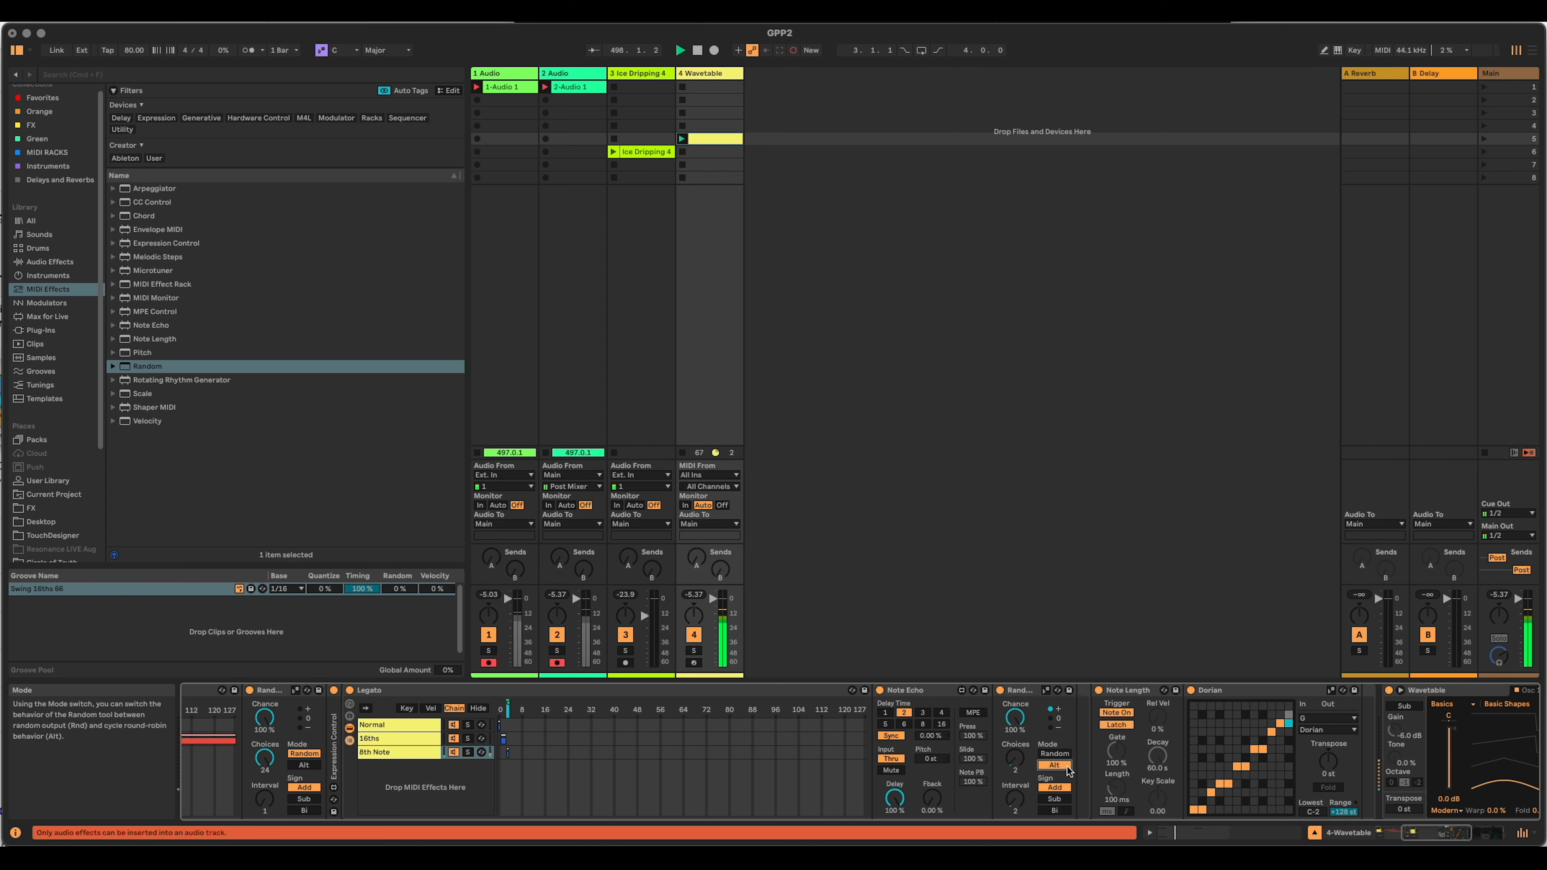
{"action": "left_click", "coordinate": [1054, 811]}
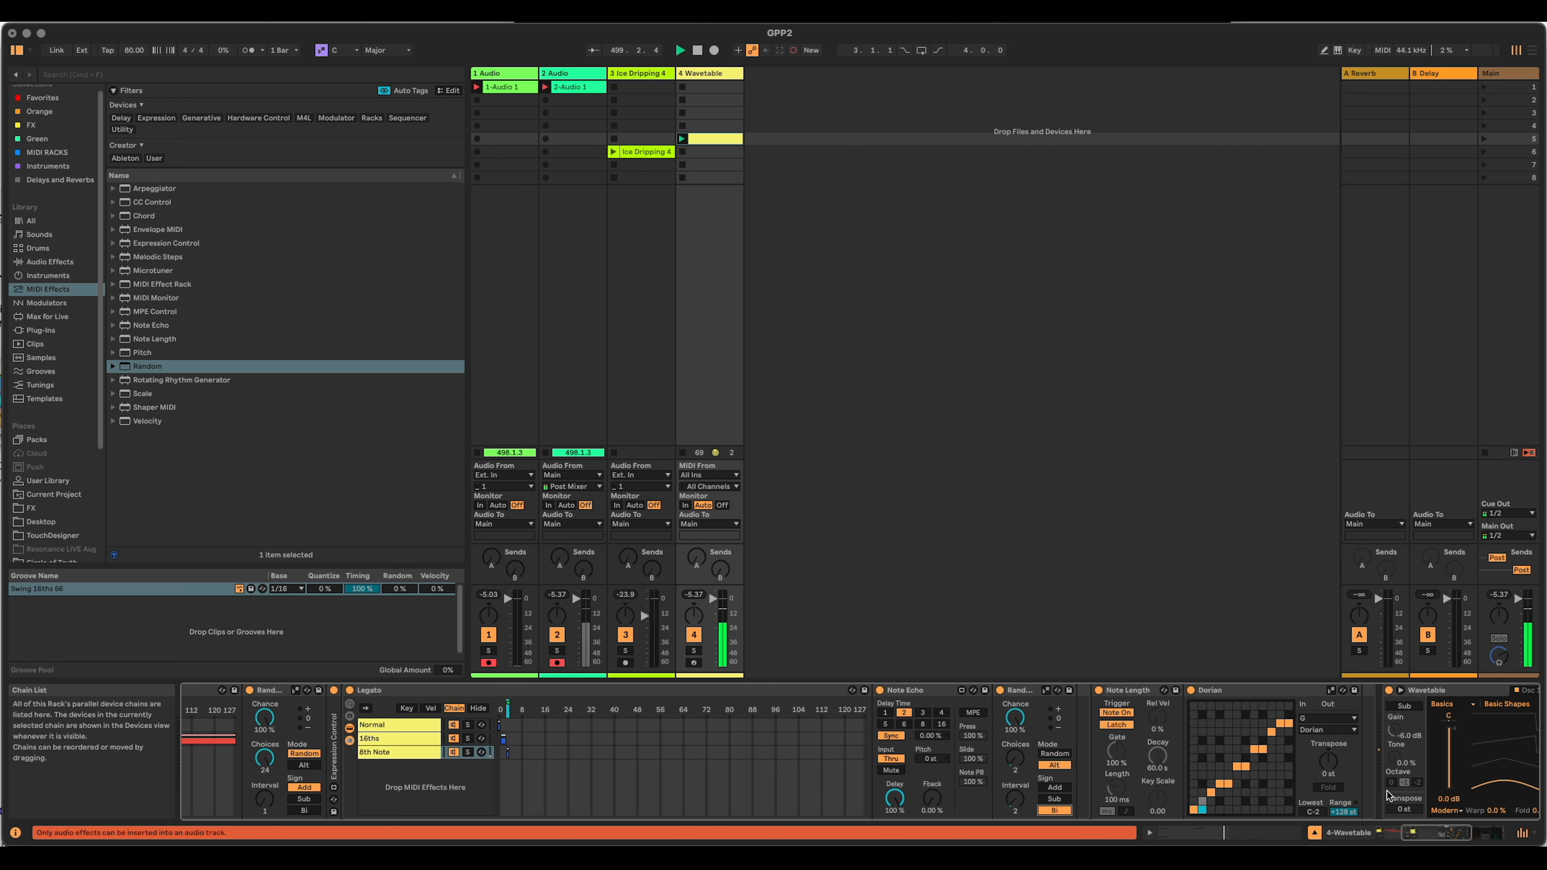
Duplicate the RH chain in the MIDI Effect Rack to create a third voice.
{"action": "left_click", "coordinate": [1465, 839]}
{"action": "left_click_drag", "start_coordinate": [1465, 839], "coordinate": [1411, 840]}
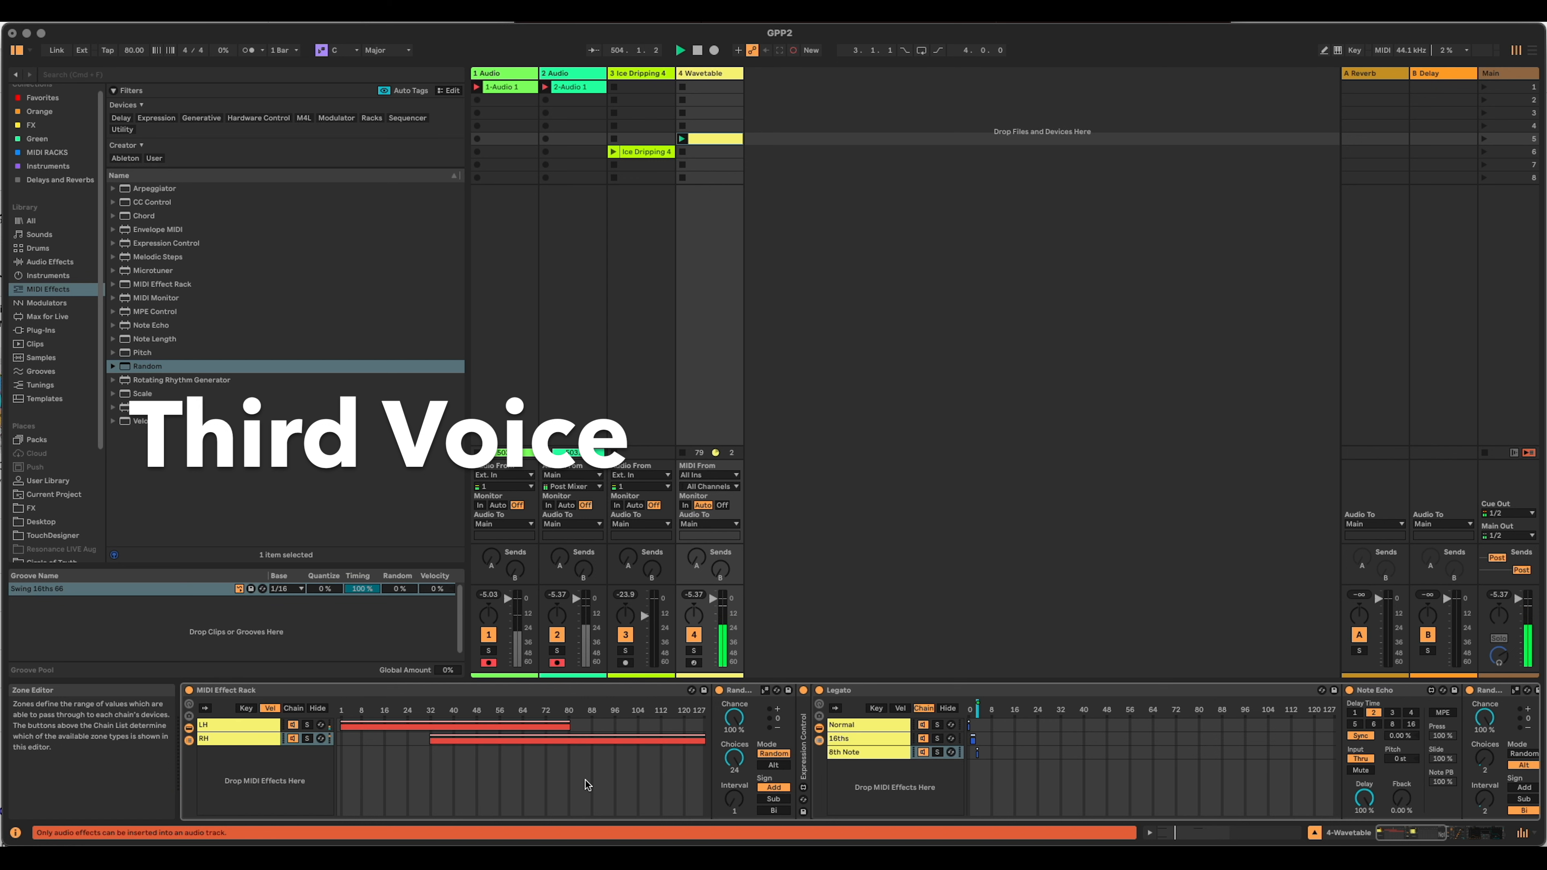
{"action": "left_click", "coordinate": [243, 736]}
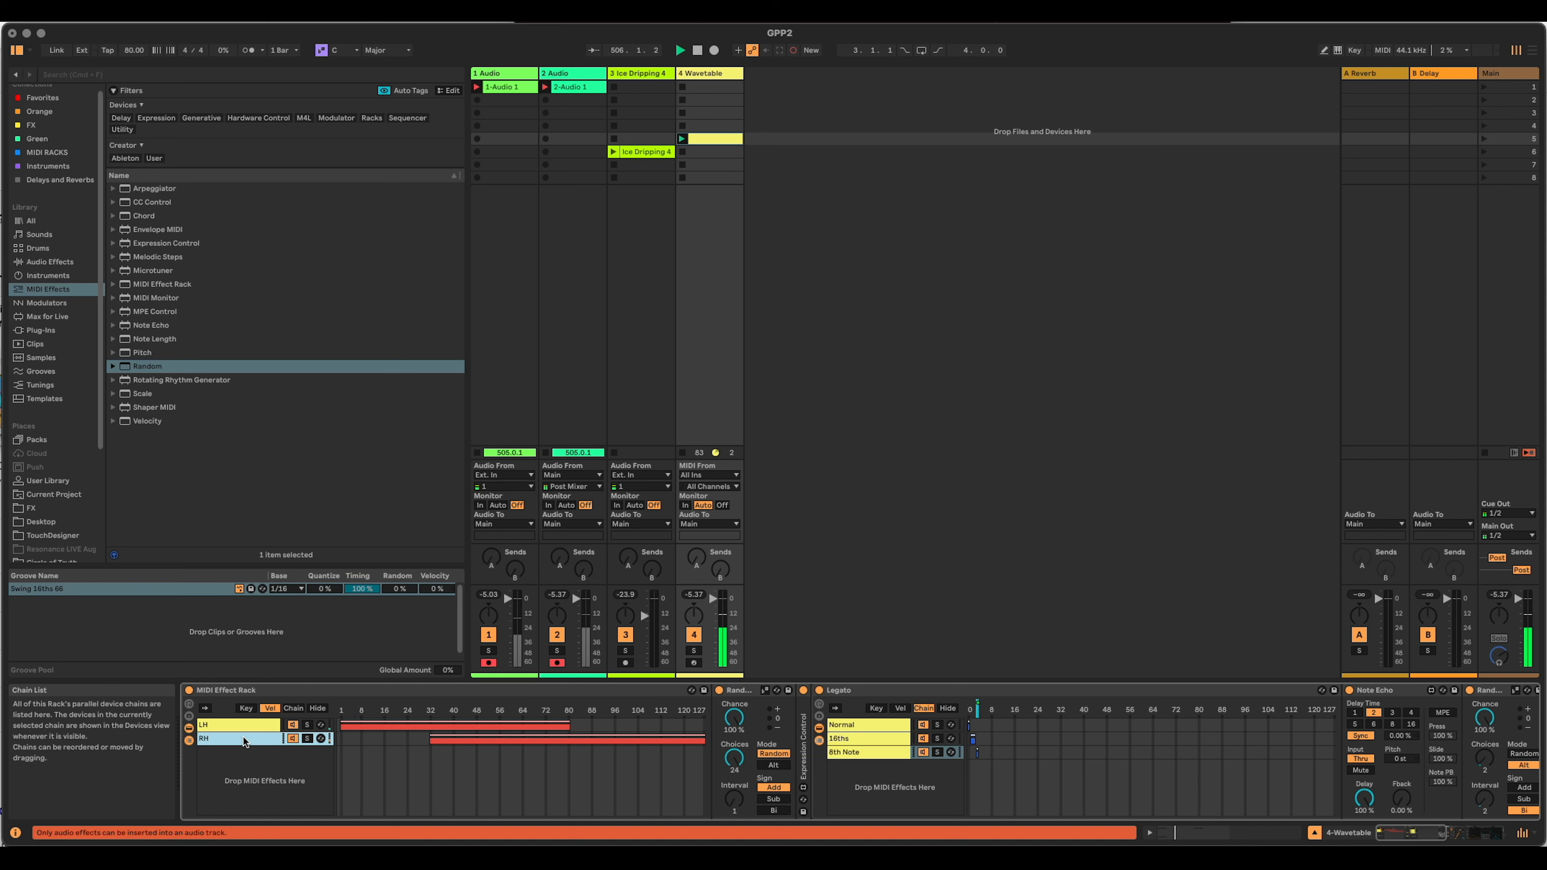
{"action": "key", "text": "super+d"}
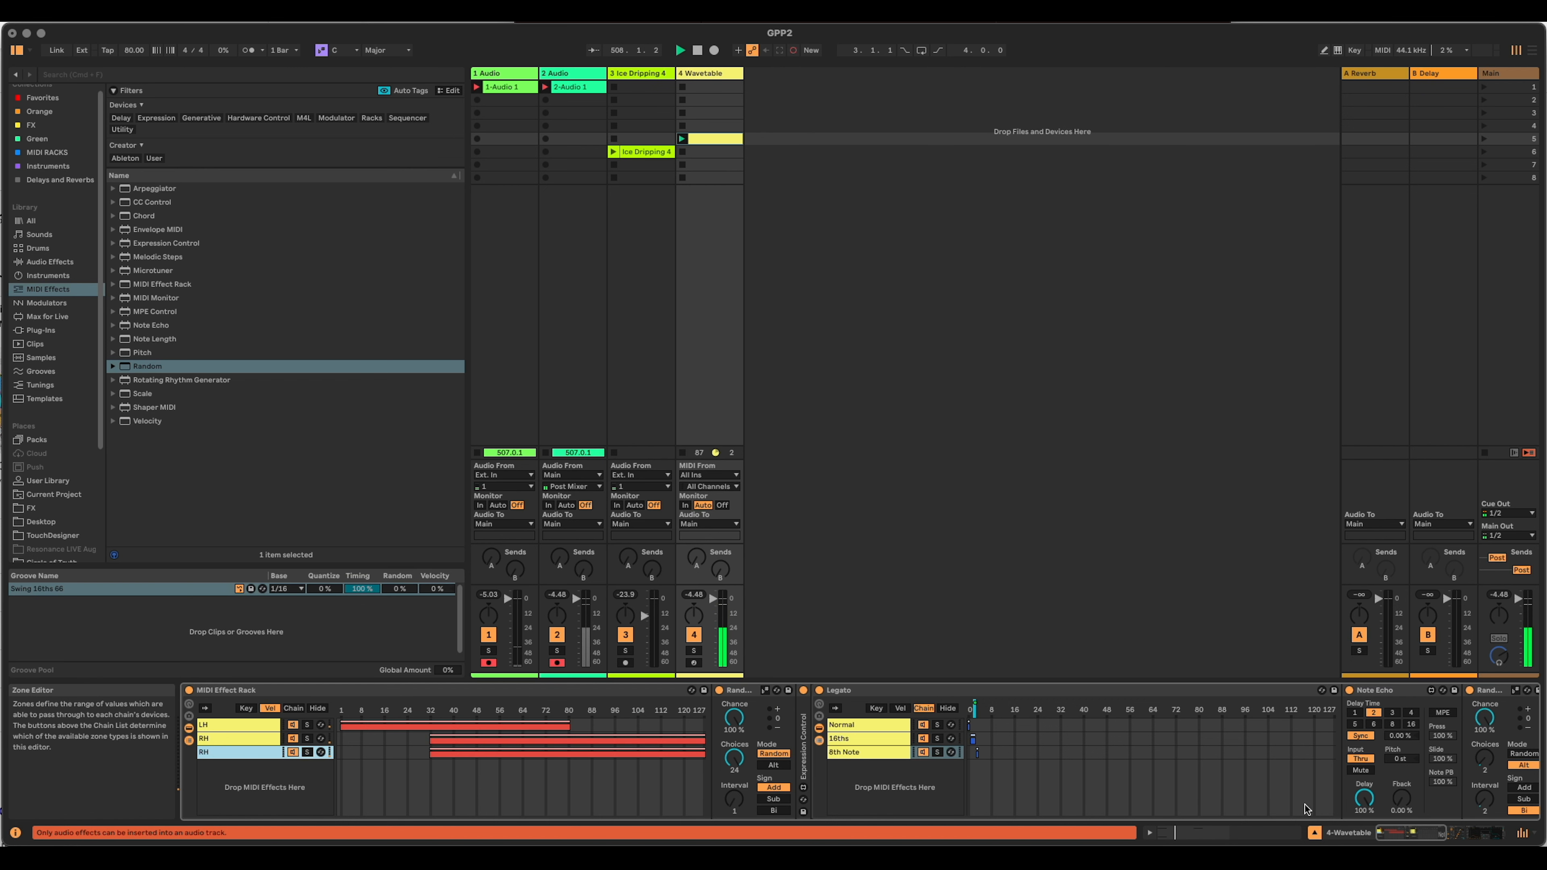
Add a Compressor after Wavetable with a threshold of -21.5 dB and a ratio of inf:1.
{"action": "left_click", "coordinate": [1474, 833]}
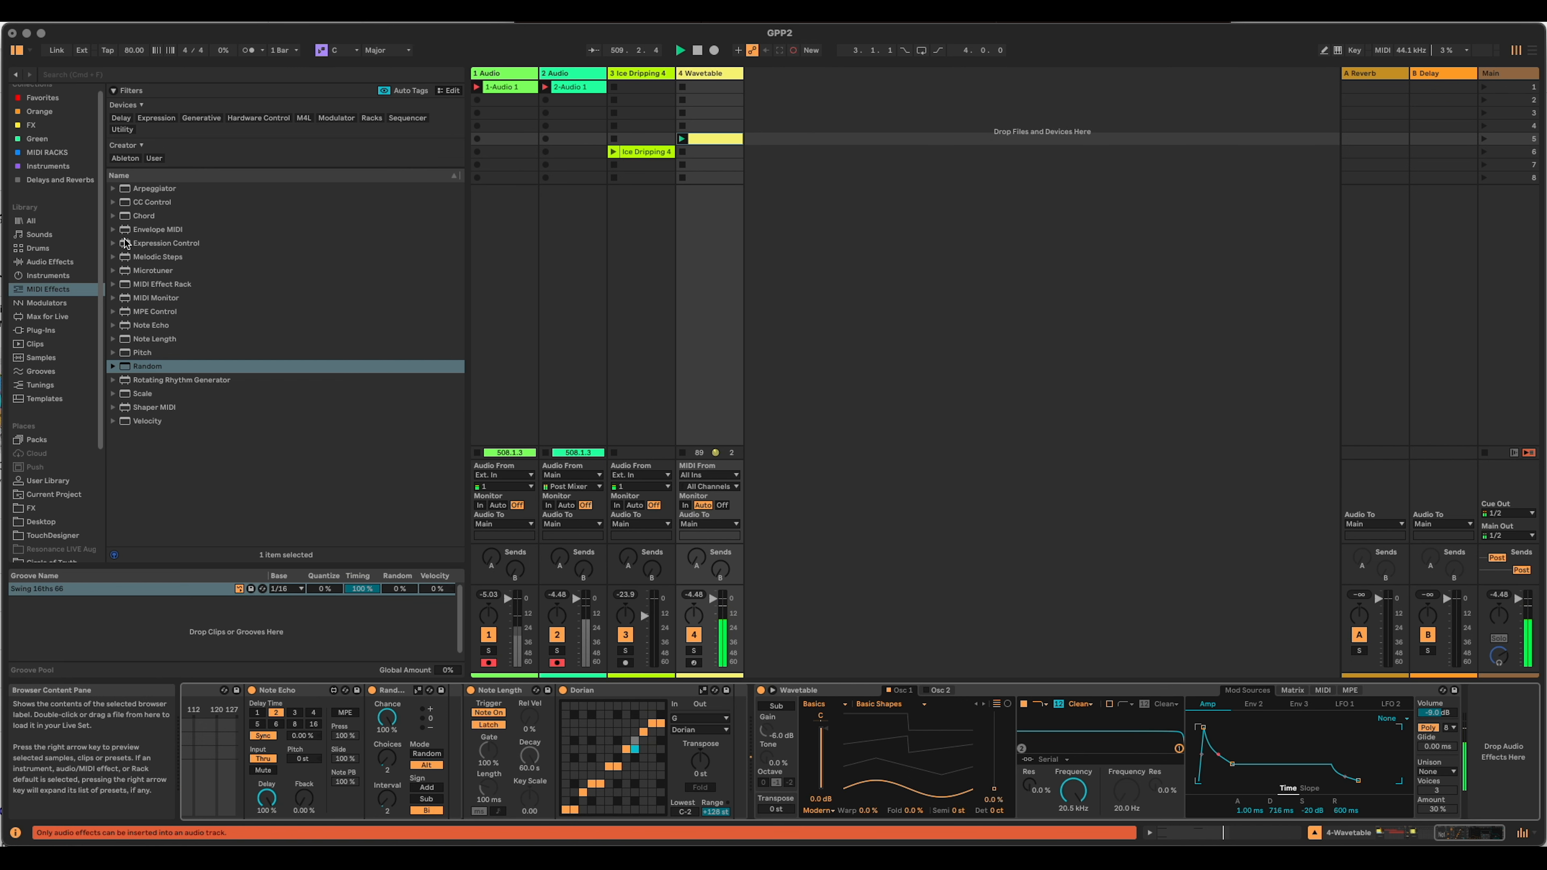
{"action": "left_click", "coordinate": [50, 262]}
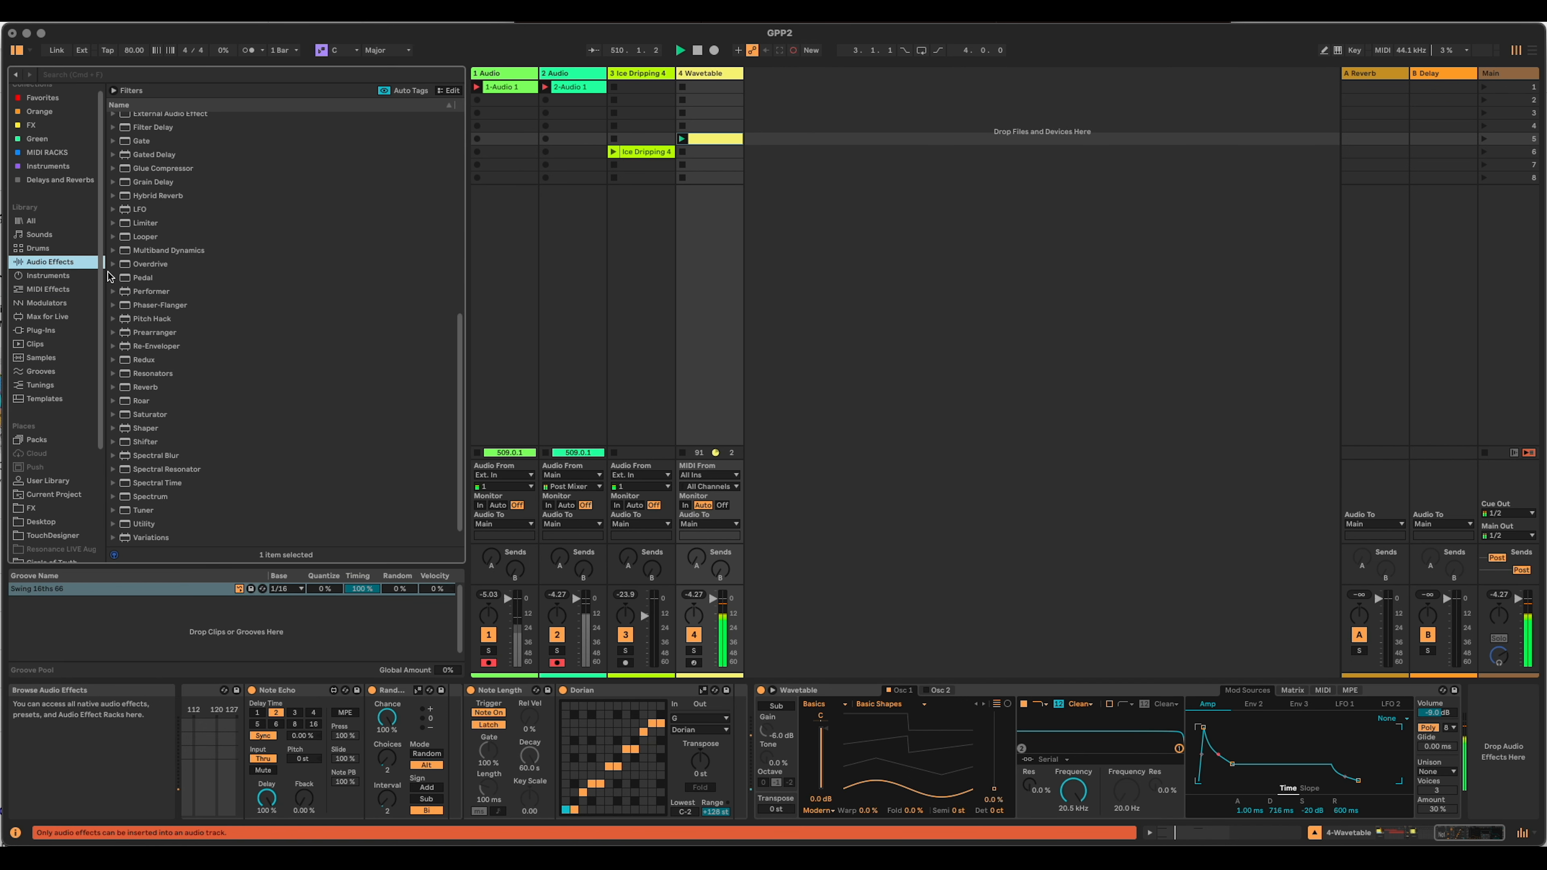
{"action": "scroll", "coordinate": [172, 205], "scroll_direction": "up", "scroll_amount": 5}
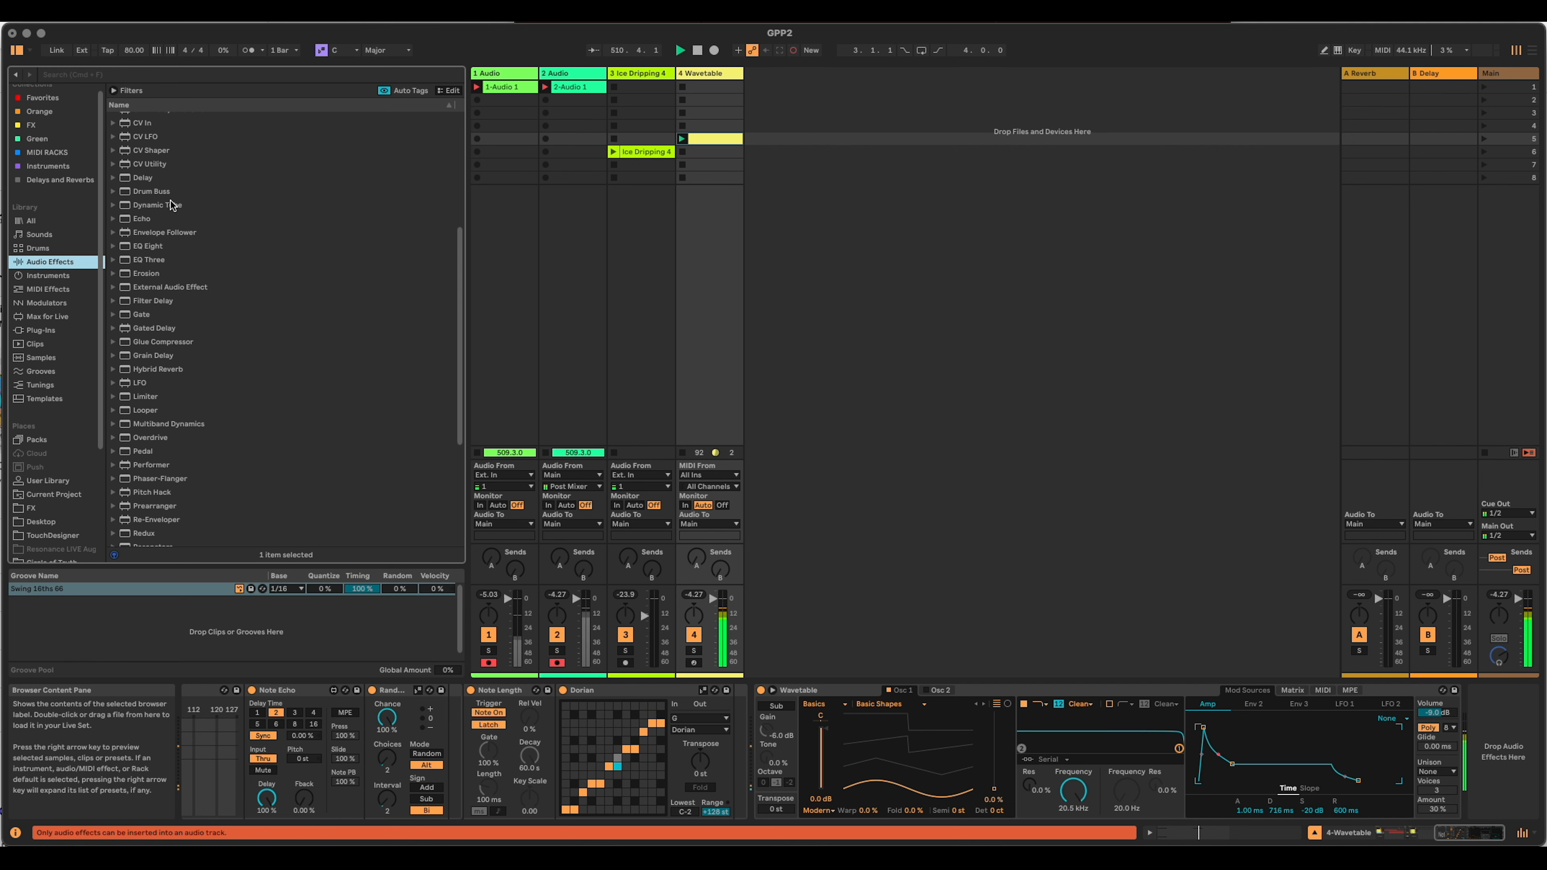
{"action": "scroll", "coordinate": [223, 267], "scroll_direction": "up", "scroll_amount": 3}
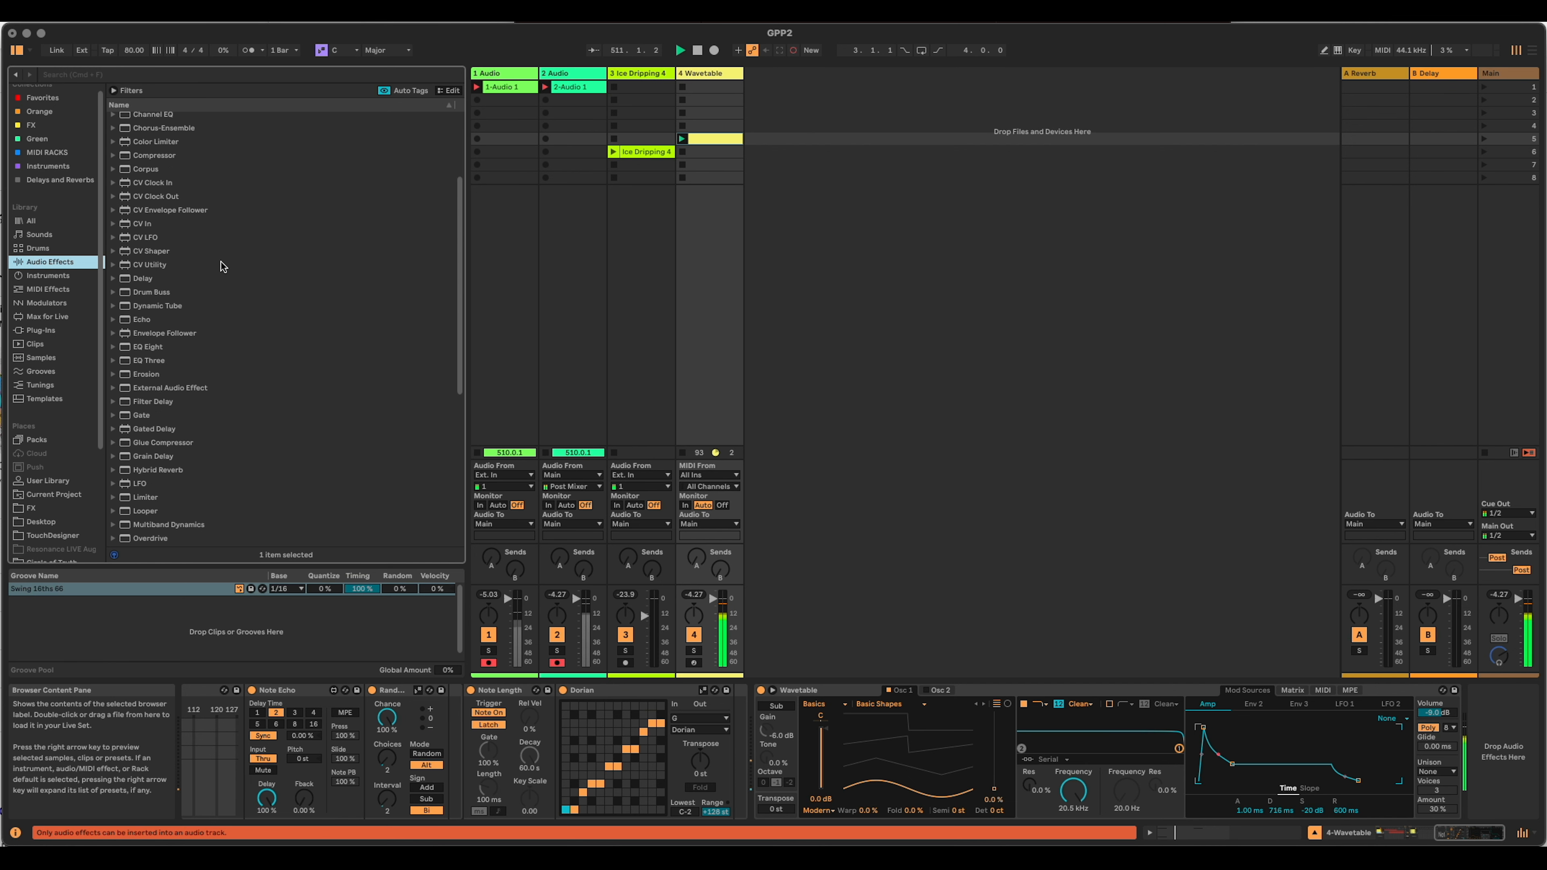
{"action": "left_click", "coordinate": [142, 159]}
{"action": "left_click_drag", "start_coordinate": [1471, 737], "coordinate": [1471, 738]}
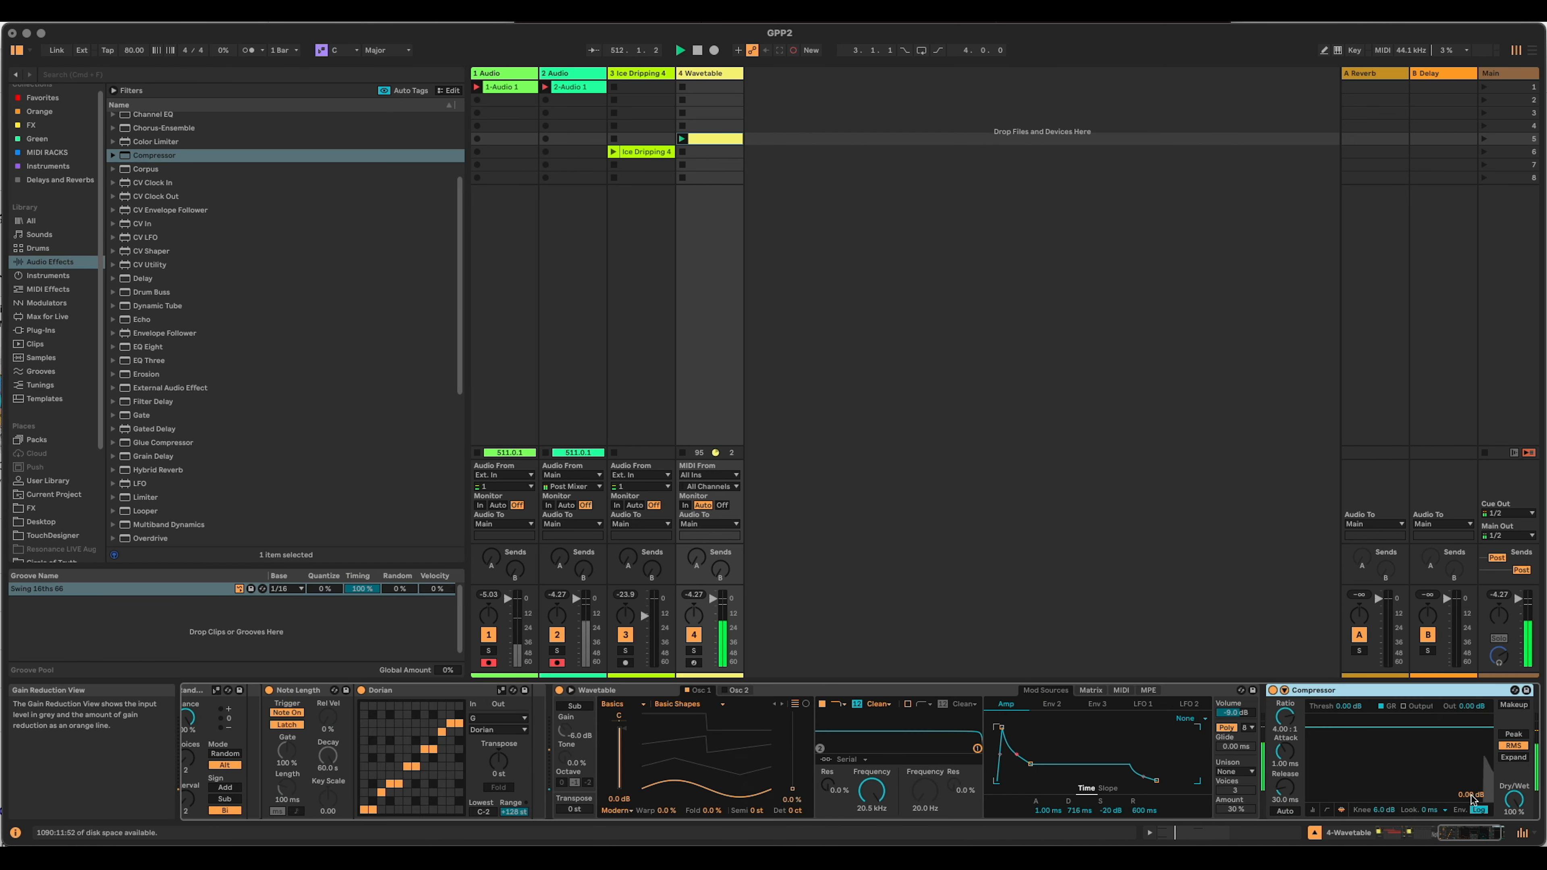
{"action": "left_click_drag", "start_coordinate": [1350, 704], "coordinate": [1348, 719]}
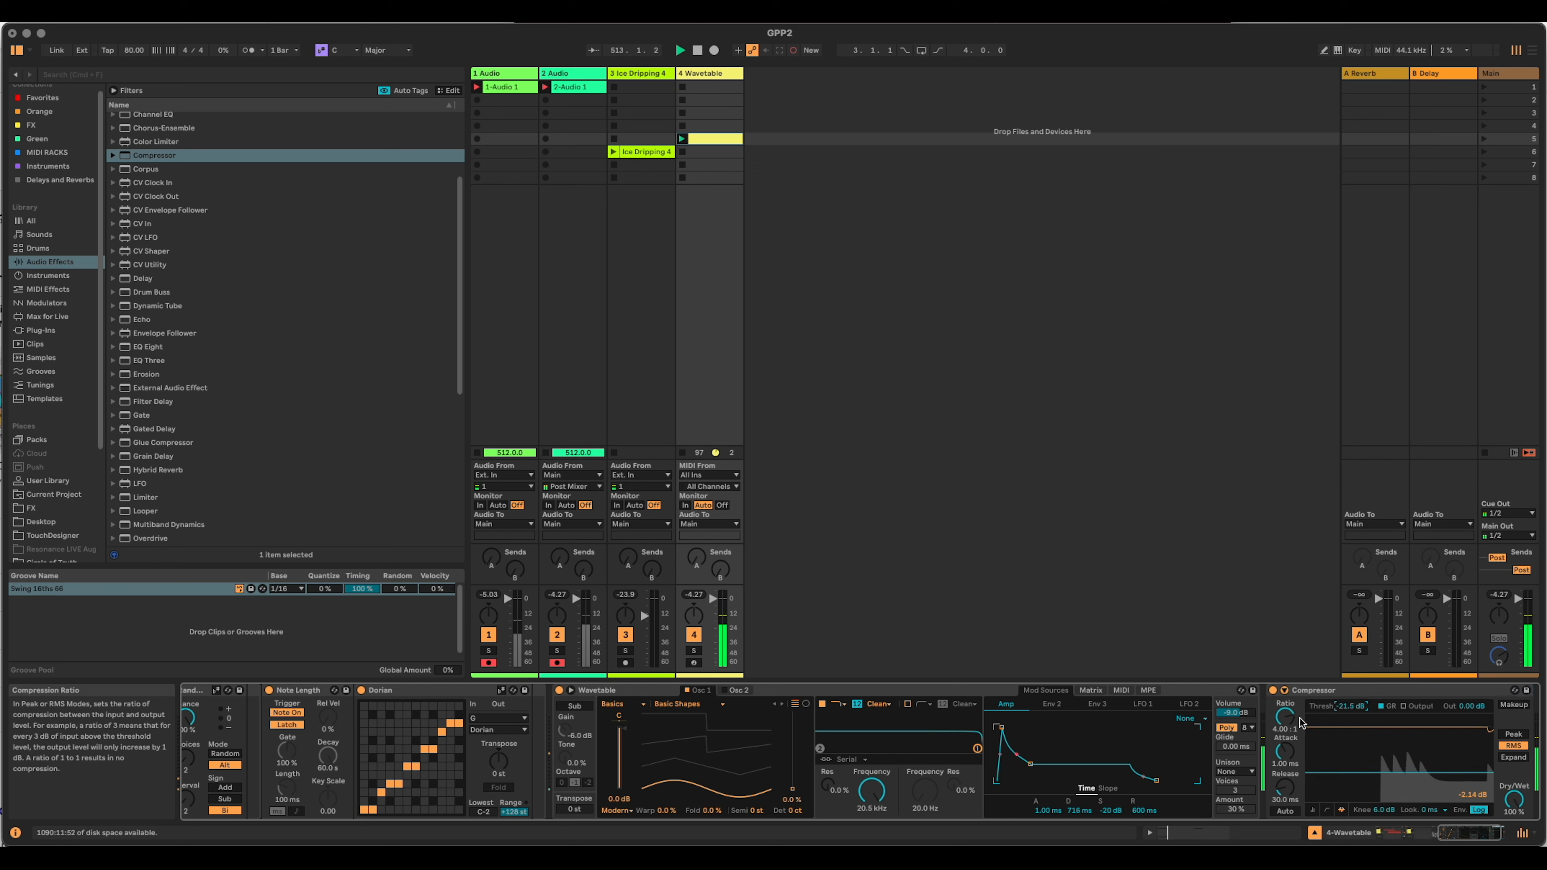
{"action": "left_click_drag", "start_coordinate": [1284, 717], "coordinate": [1284, 592]}
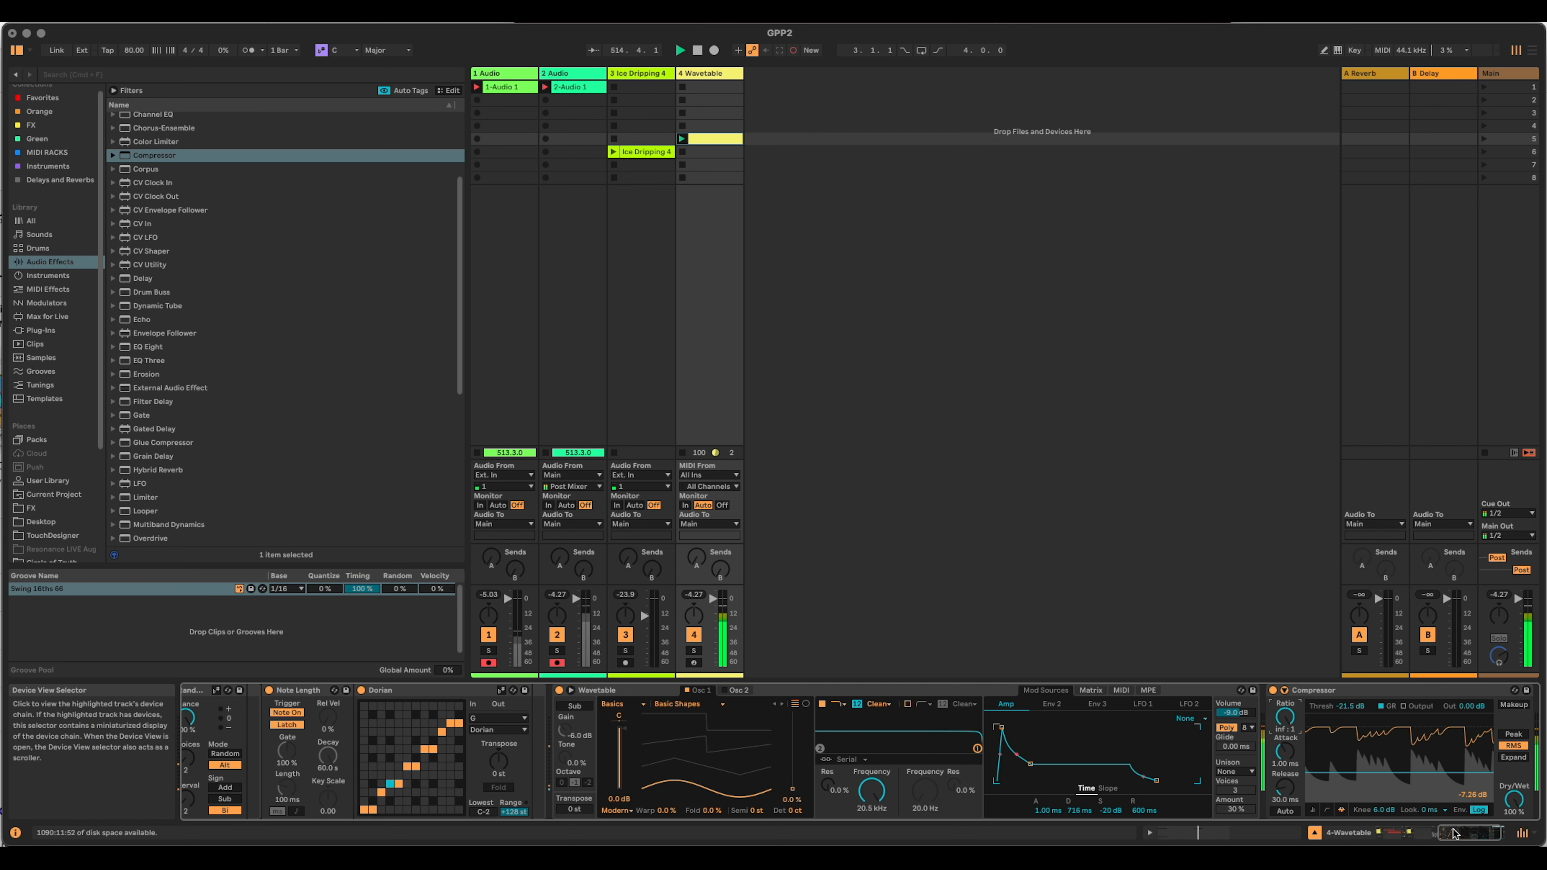
Set Wavetable's amp envelope decay to 647 ms and its sustain to -25 dB.
{"action": "scroll", "coordinate": [1285, 770], "scroll_direction": "left", "scroll_amount": 5}
{"action": "left_click_drag", "start_coordinate": [1260, 763], "coordinate": [1260, 768]}
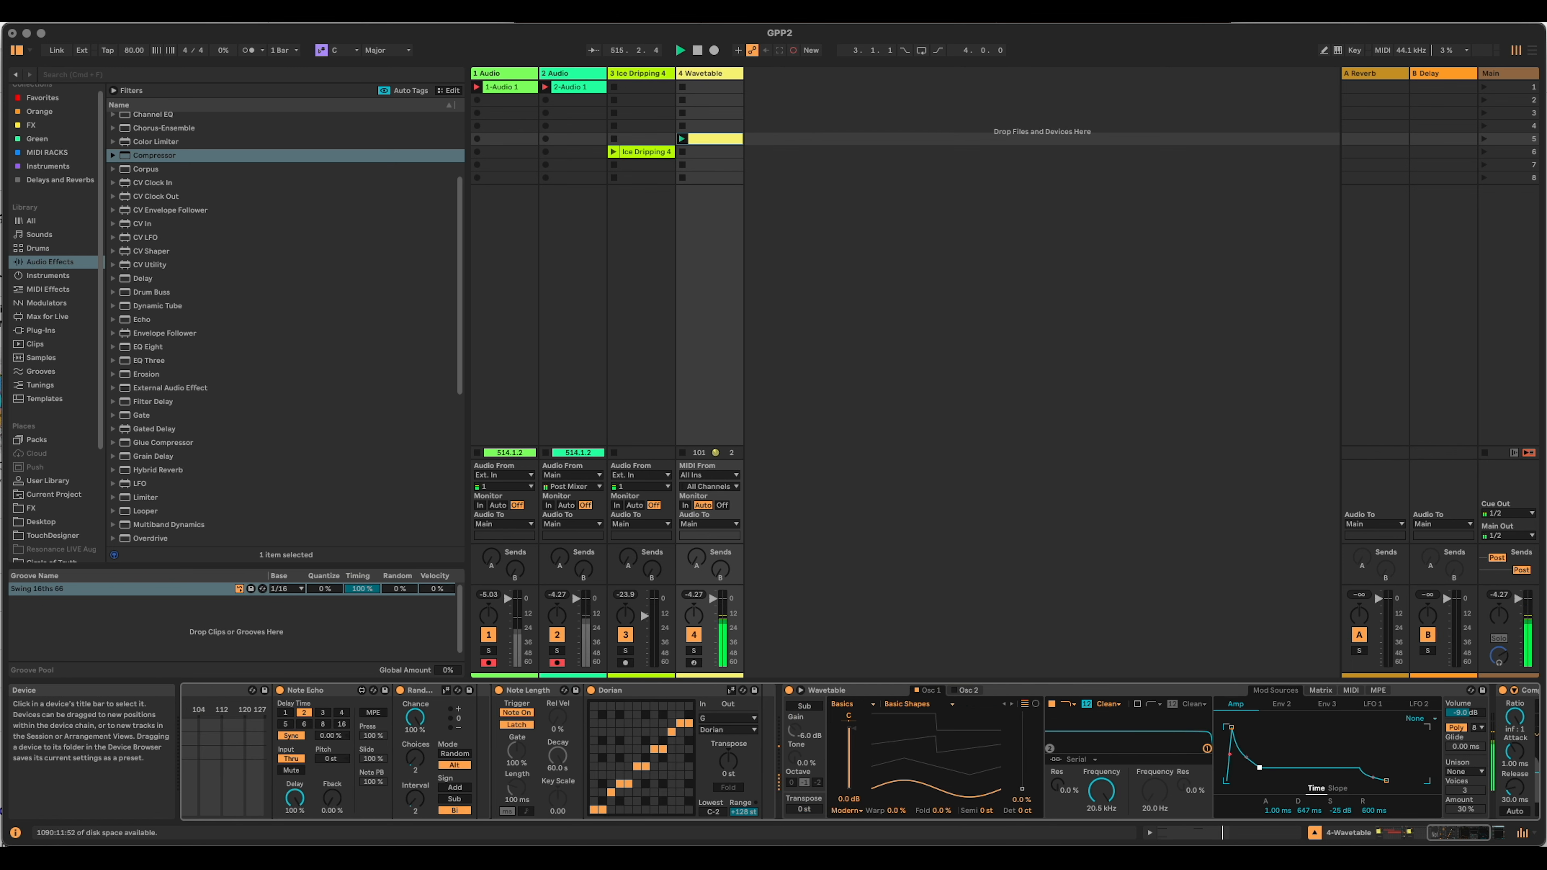
Examine the devices in the 16ths chain of the duplicated RH chain's Legato rack.
{"action": "left_click_drag", "start_coordinate": [1436, 840], "coordinate": [1381, 839]}
{"action": "left_click", "coordinate": [240, 752]}
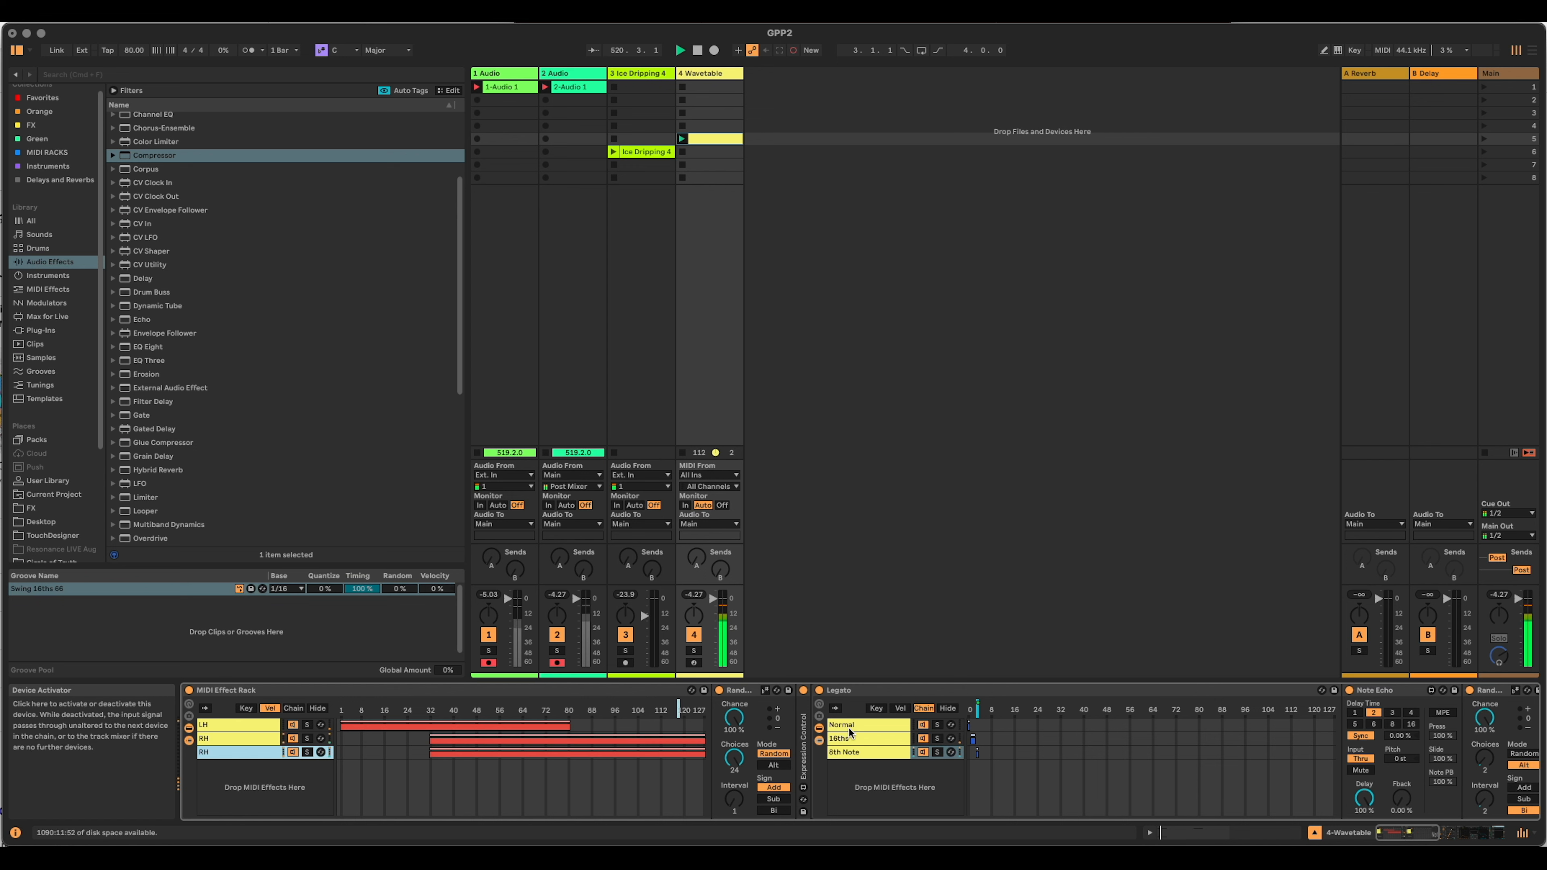
{"action": "left_click", "coordinate": [857, 736]}
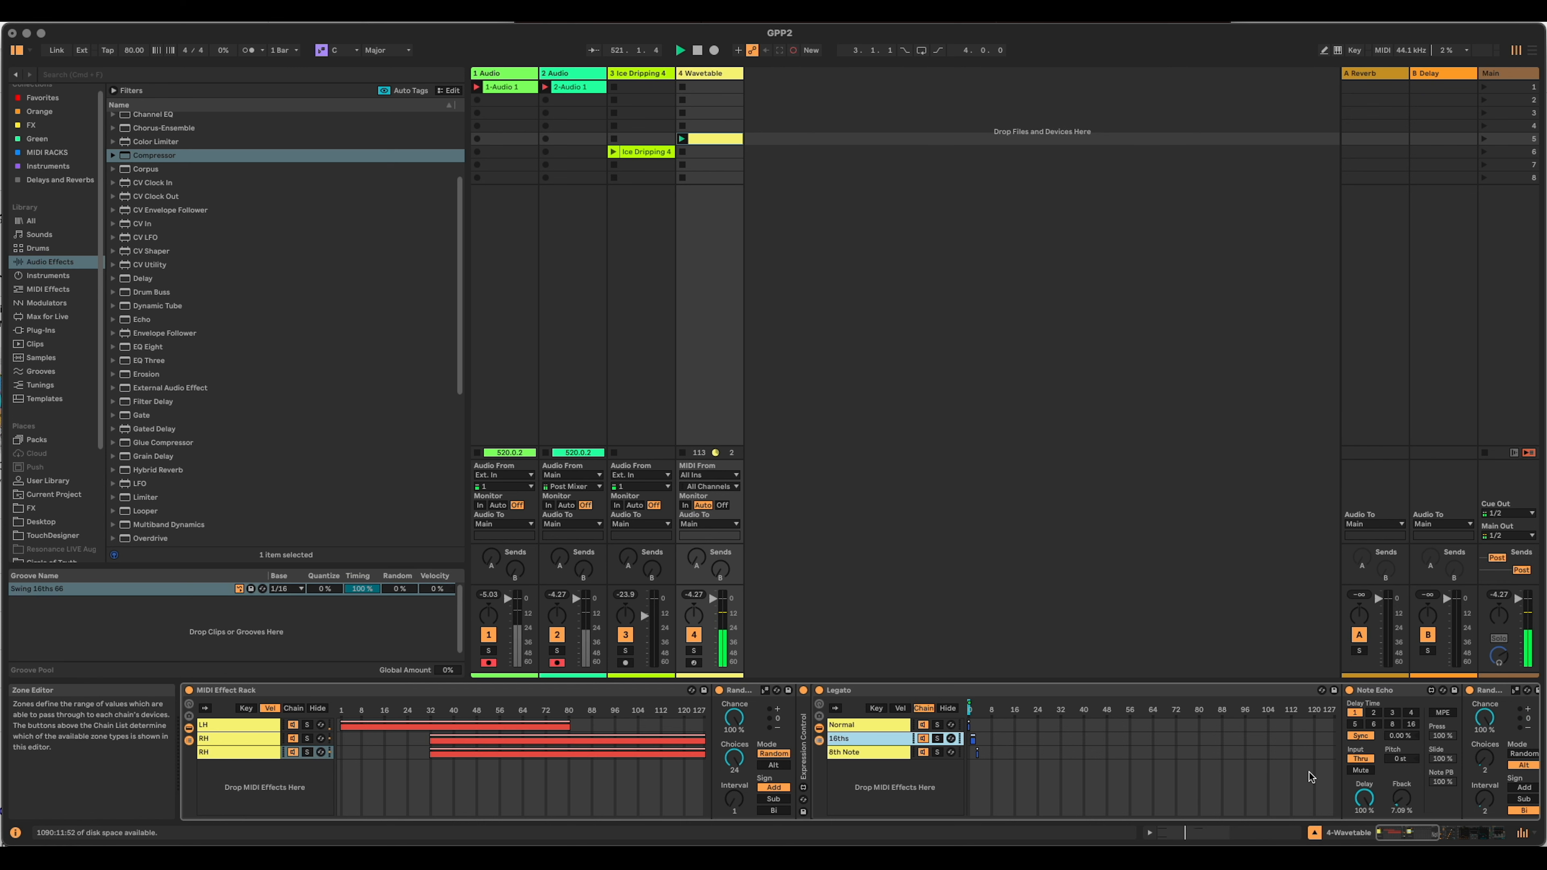
{"action": "left_click", "coordinate": [1413, 833]}
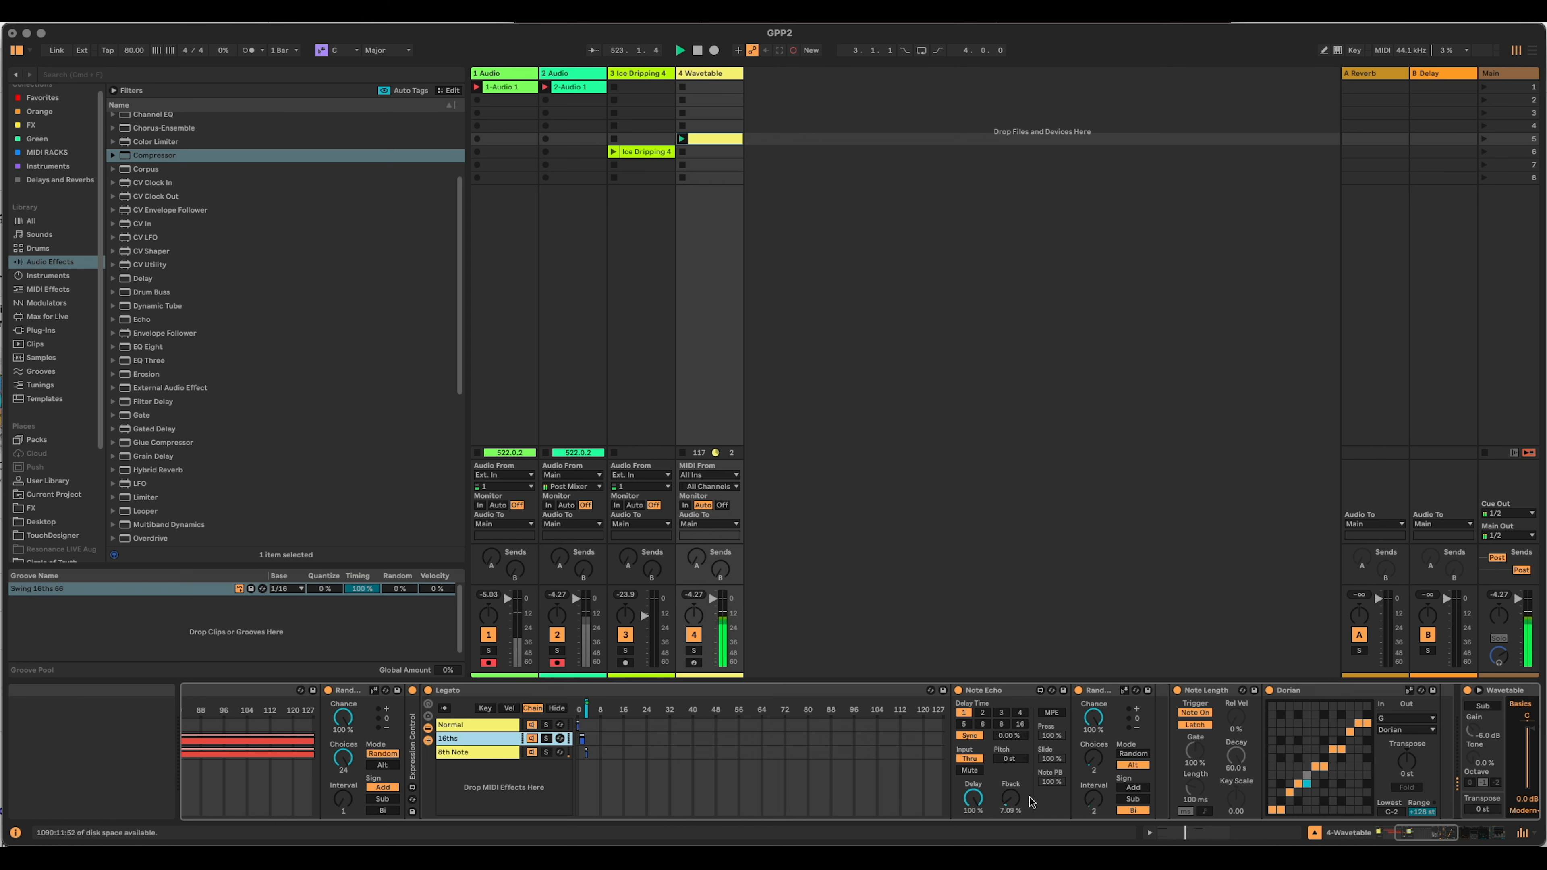
{"action": "left_click", "coordinate": [1380, 833]}
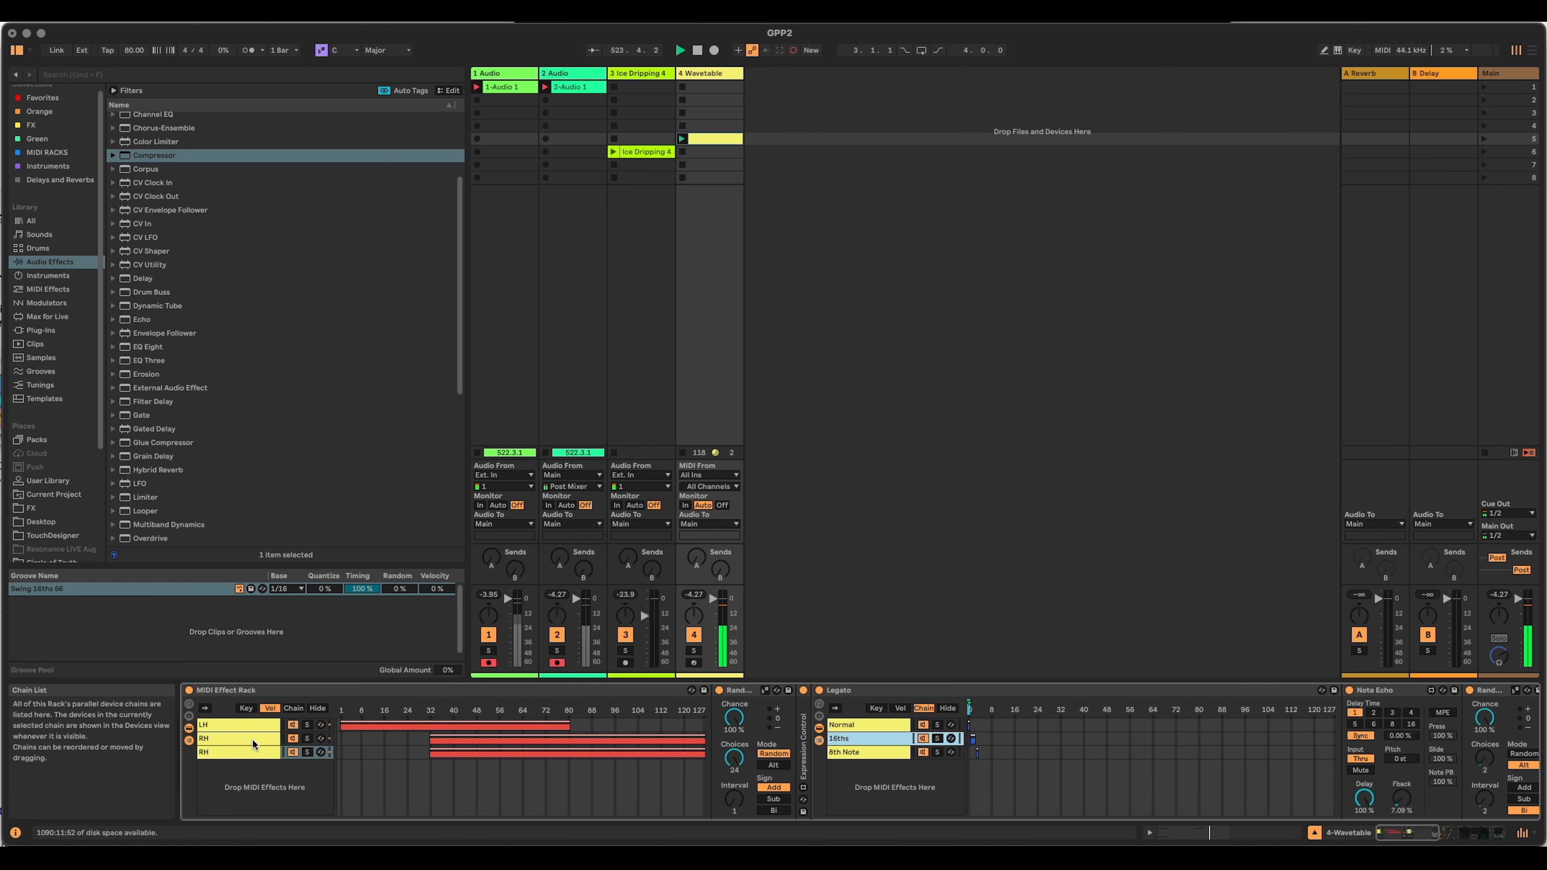
Rename the duplicated RH chain as RH 2 and lower the upper limit of its velocity zone to about 80.
{"action": "left_click", "coordinate": [245, 754]}
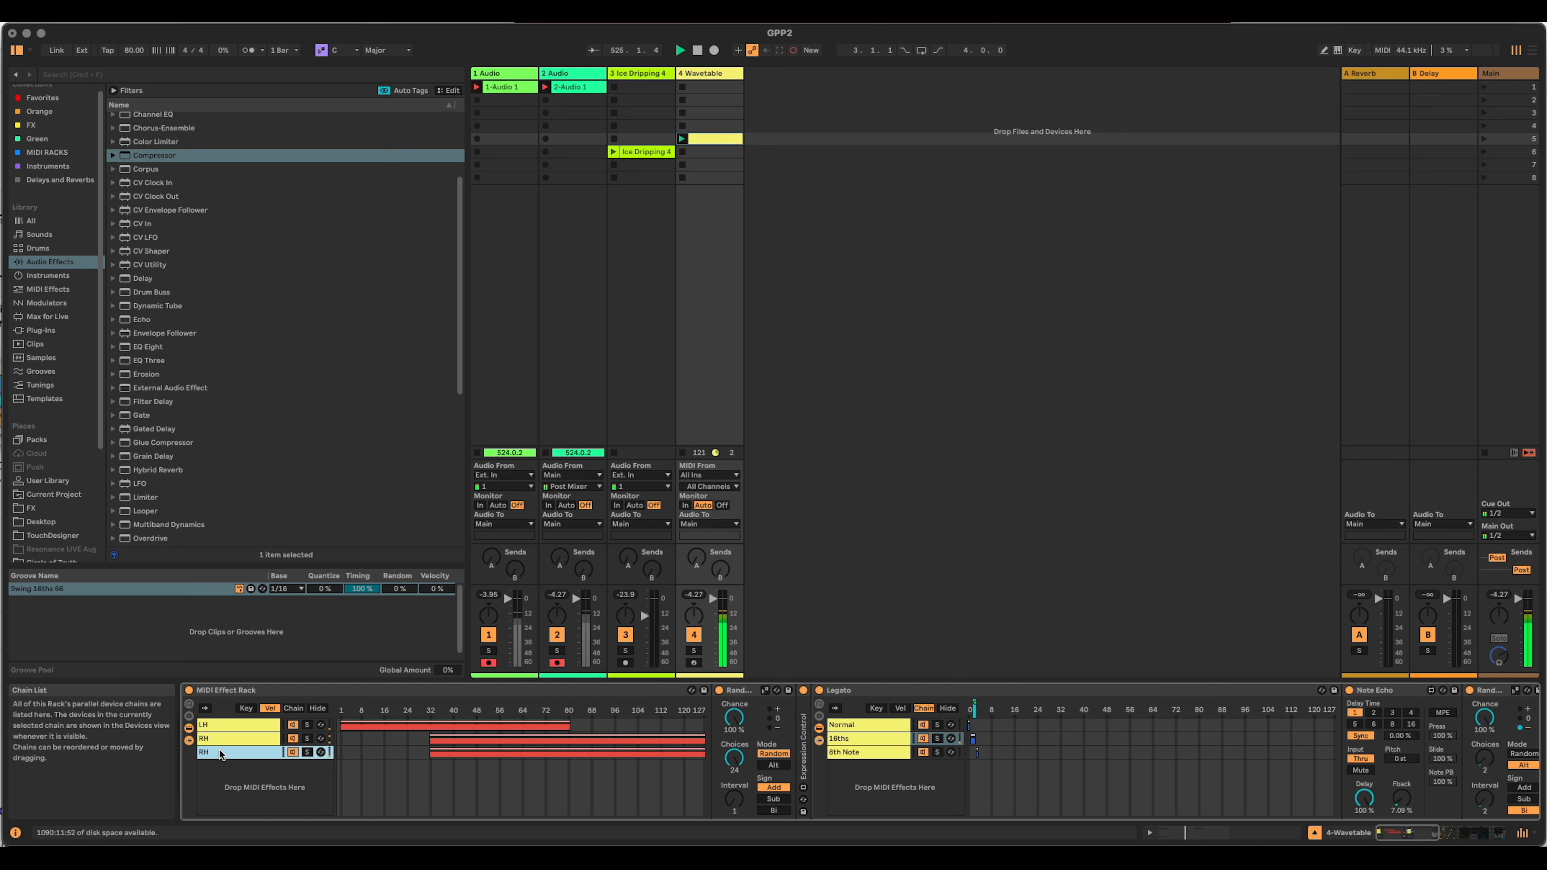
{"action": "key", "text": "Right"}
{"action": "type", "text": "2"}
{"action": "key", "text": "Return"}
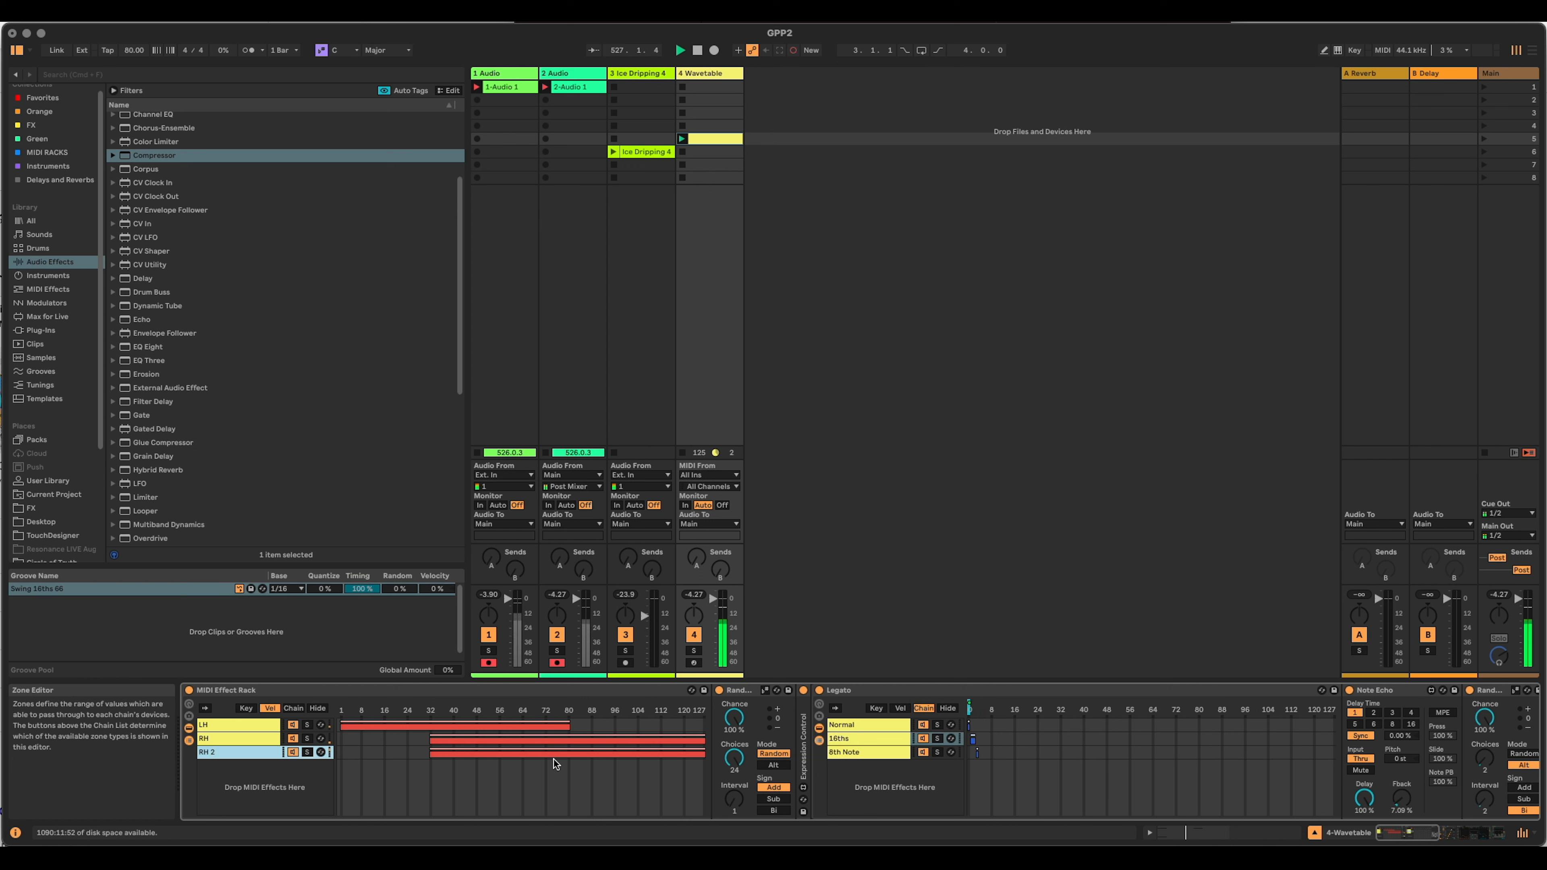
{"action": "left_click_drag", "start_coordinate": [696, 750], "coordinate": [567, 750]}
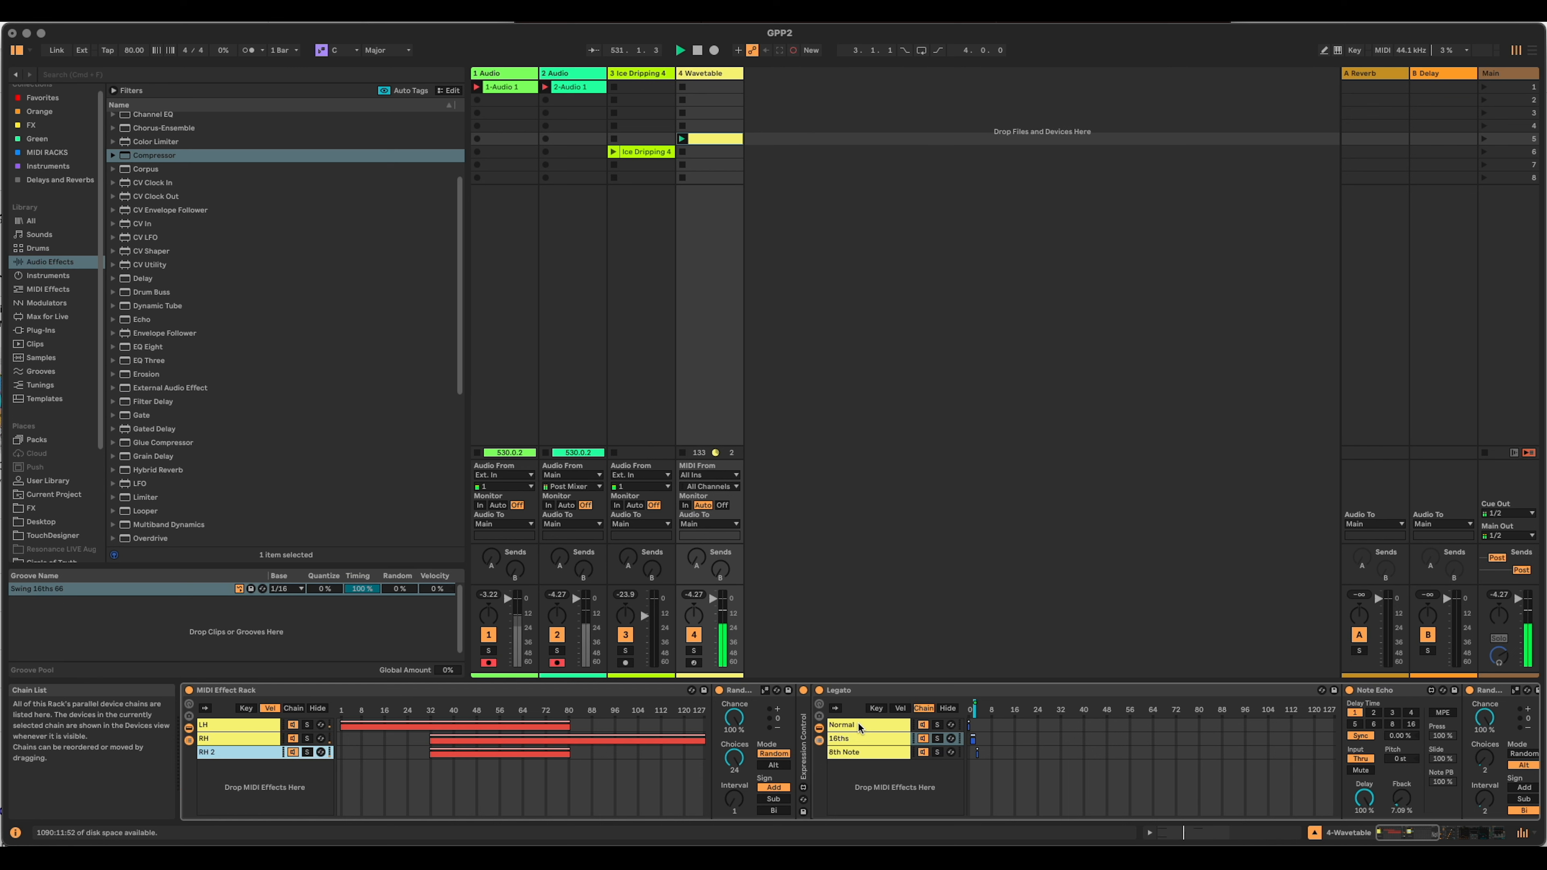
{"action": "left_click_drag", "start_coordinate": [1414, 835], "coordinate": [1435, 839]}
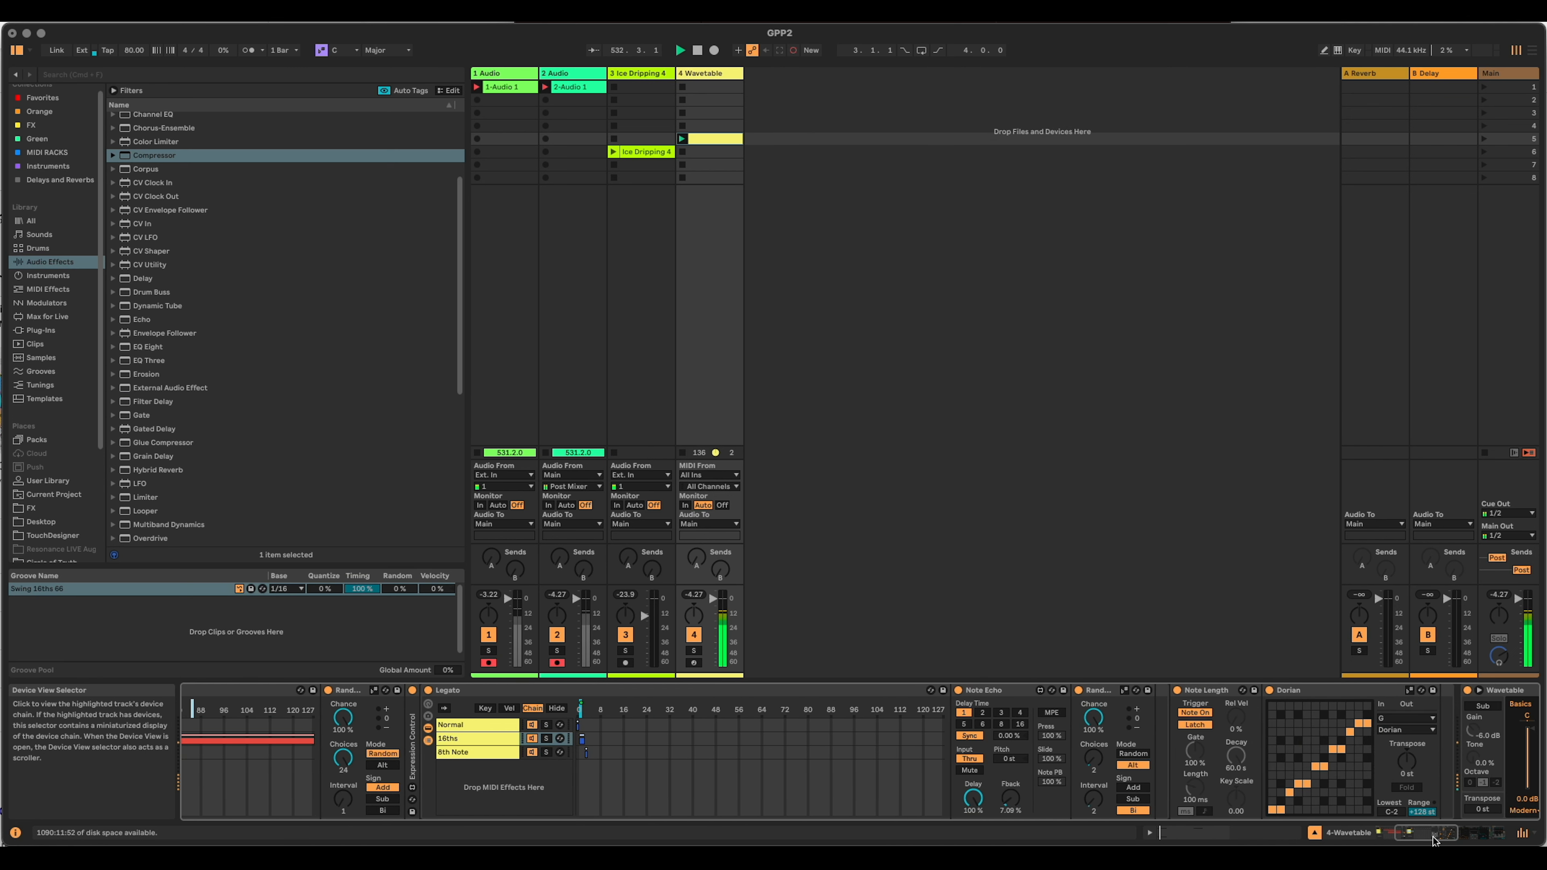
Add a Chord device after Random in RH 2's 16ths chain and set Shift 1 to +3 st.
{"action": "left_click", "coordinate": [463, 735]}
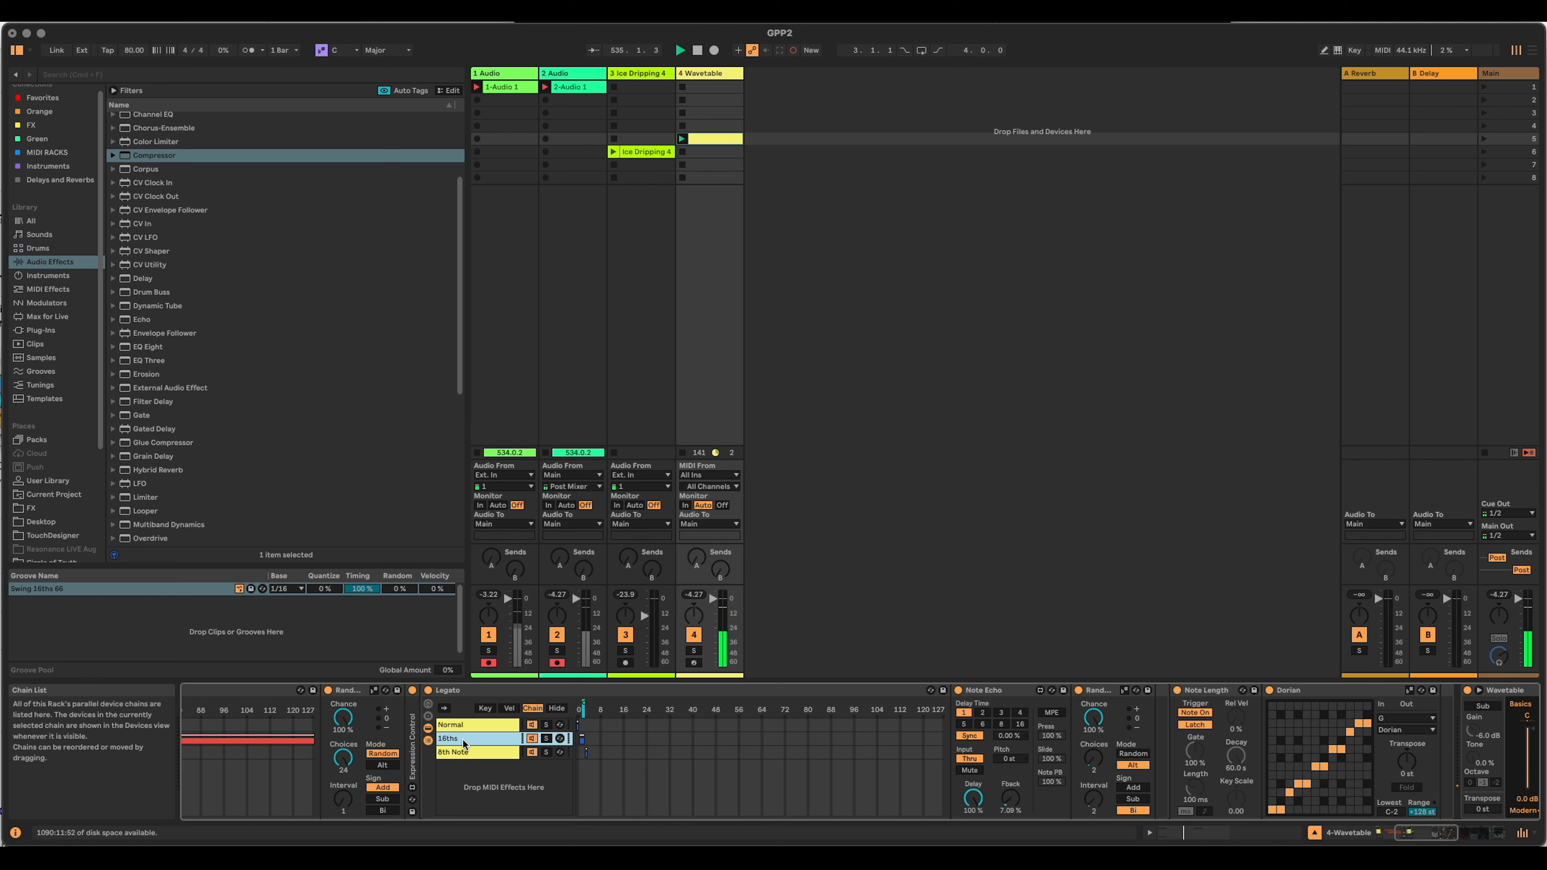
{"action": "left_click", "coordinate": [74, 287]}
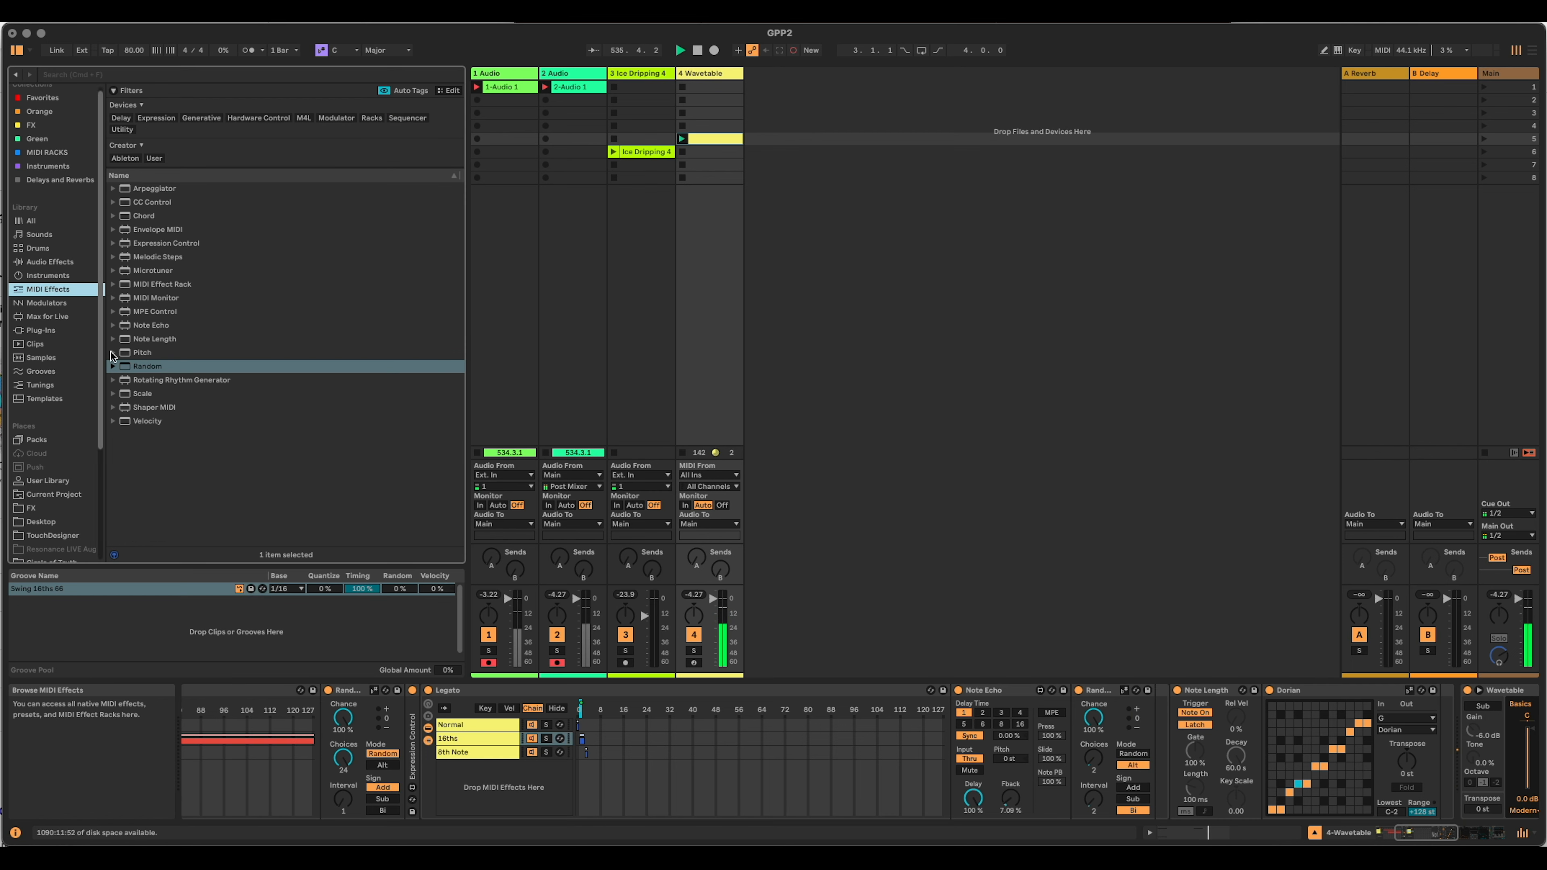
{"action": "left_click", "coordinate": [145, 217]}
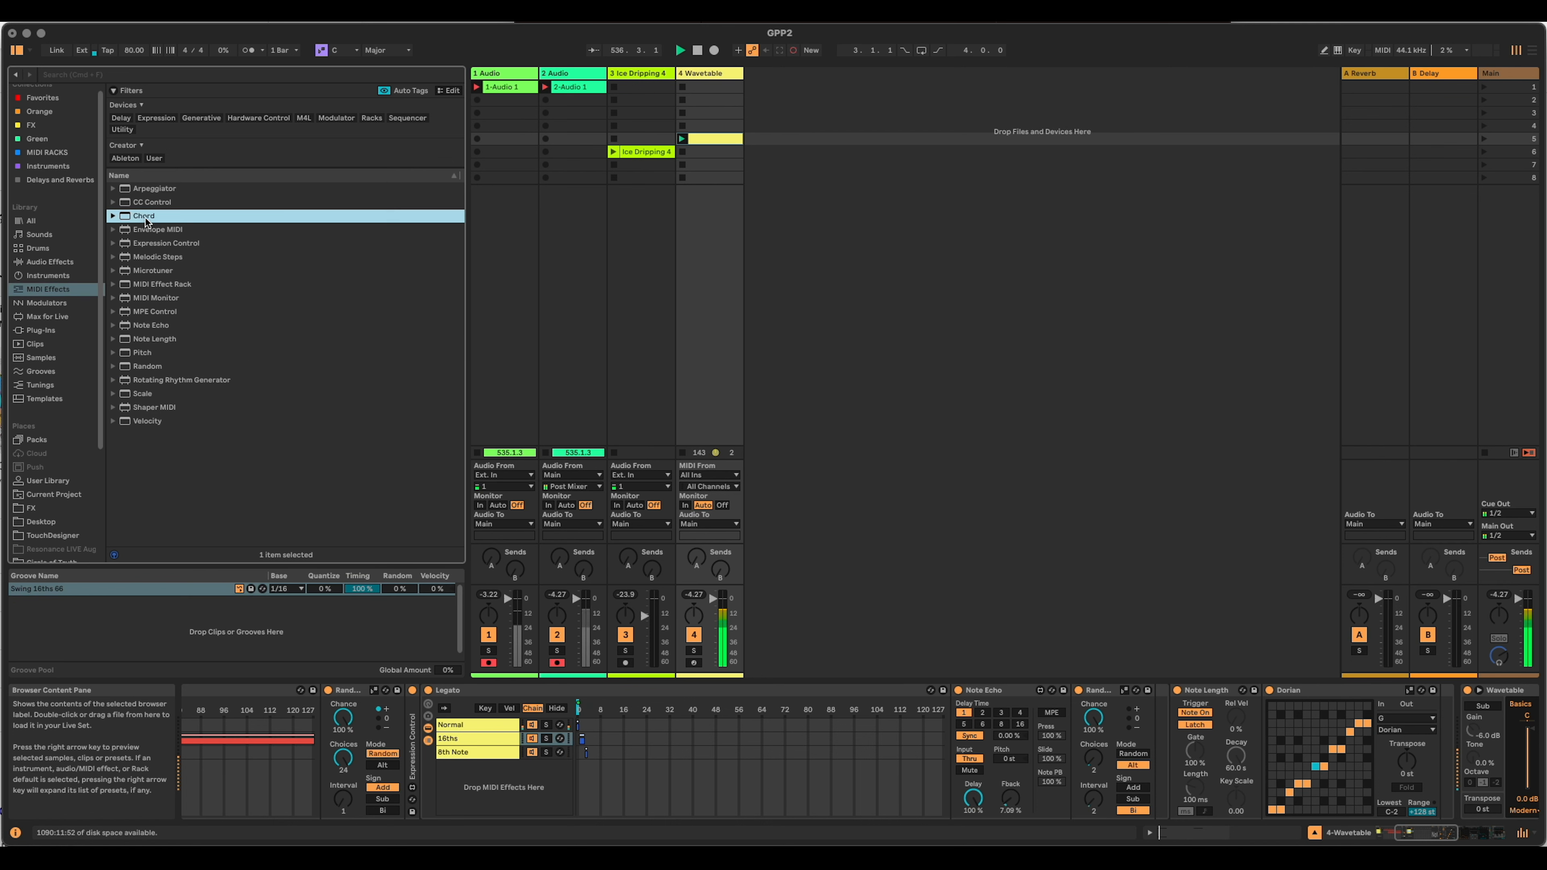
{"action": "left_click_drag", "start_coordinate": [955, 726], "coordinate": [1156, 734]}
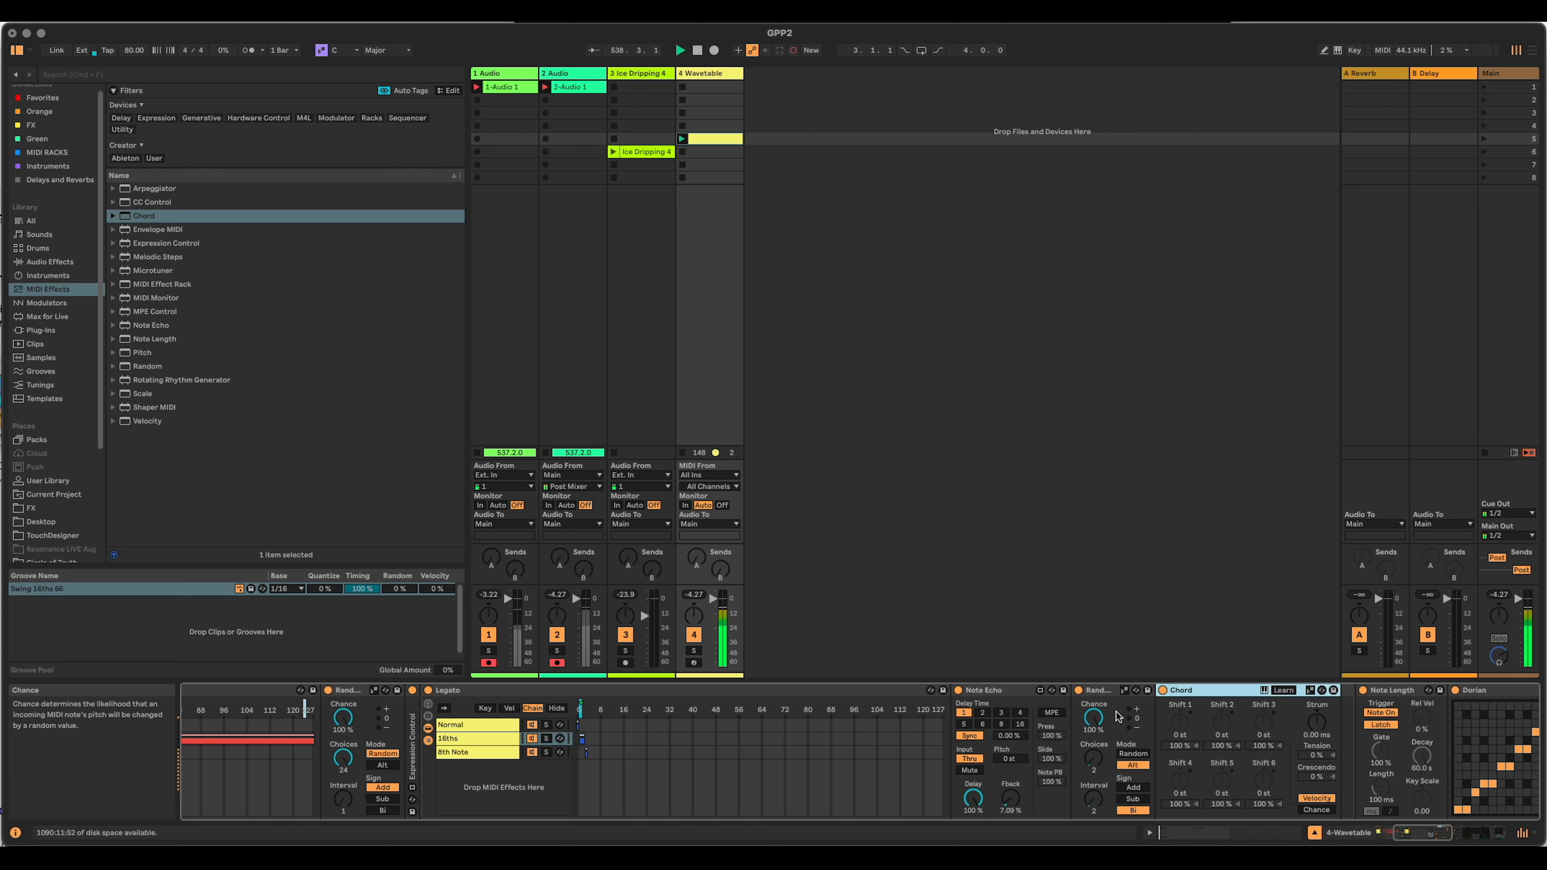
{"action": "scroll", "coordinate": [1327, 794], "scroll_direction": "right", "scroll_amount": 10}
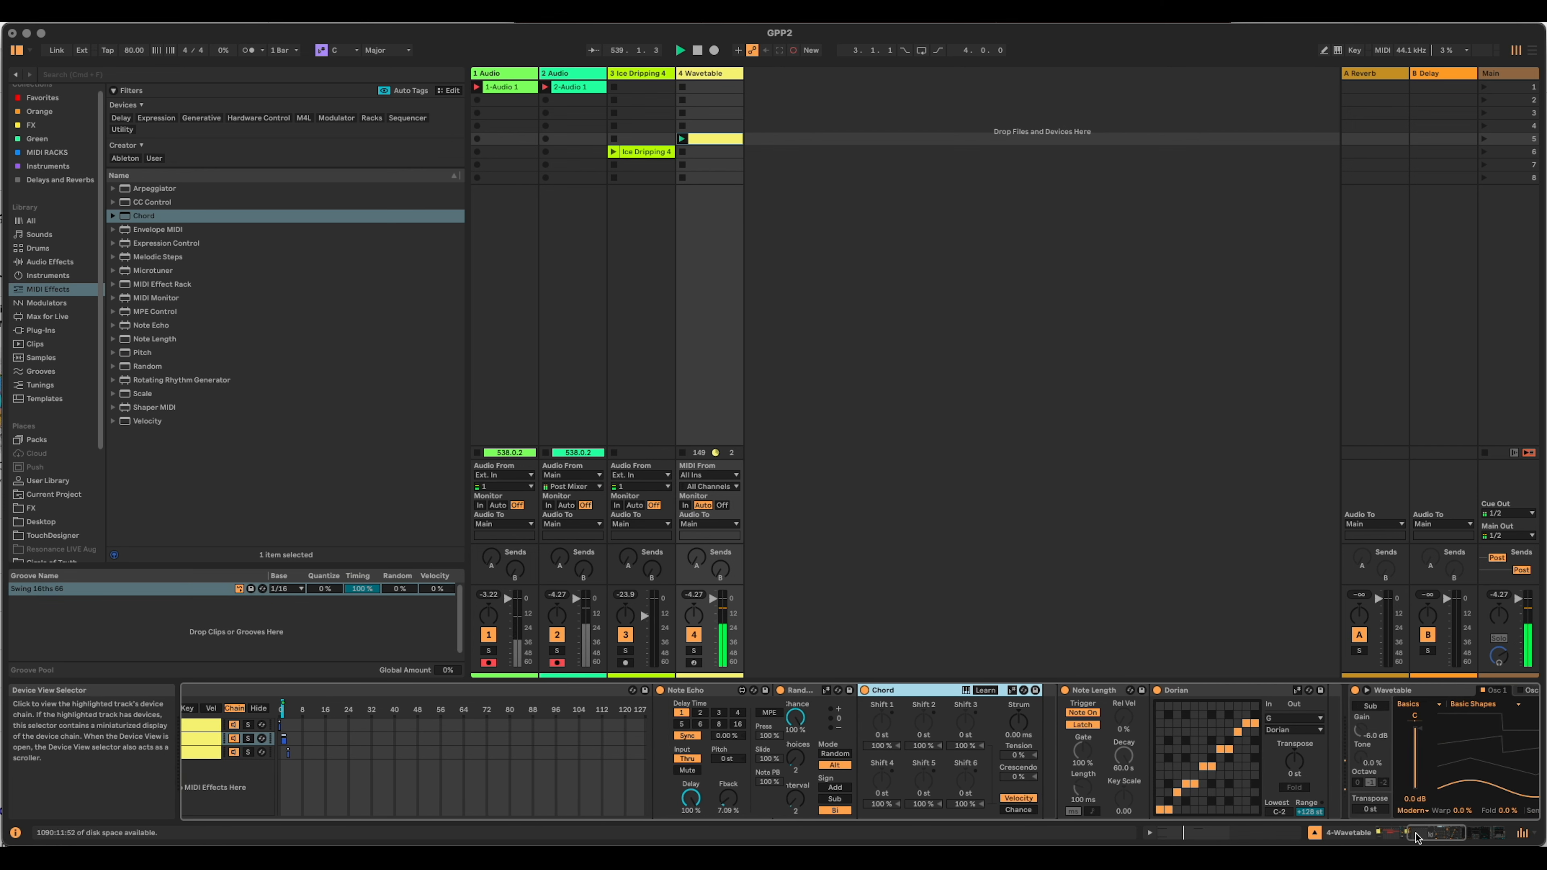
{"action": "left_click_drag", "start_coordinate": [865, 722], "coordinate": [864, 709]}
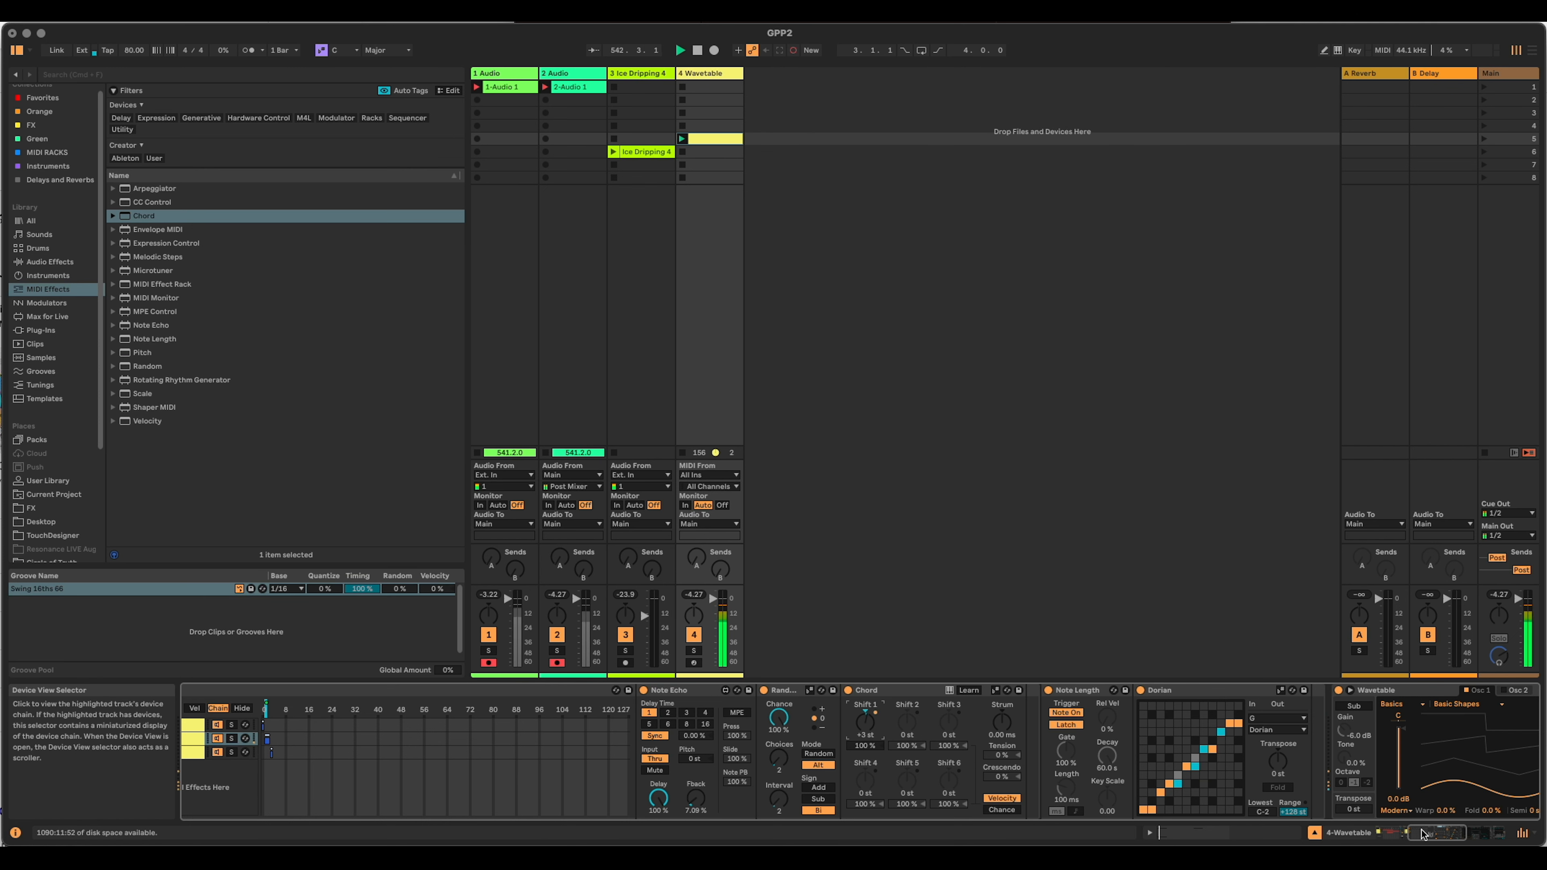
Fold the LH chain's legato fx rack, add a Velocity device at the chain's start, narrow its output range and set Random to 14.
{"action": "left_click_drag", "start_coordinate": [1421, 833], "coordinate": [1388, 839]}
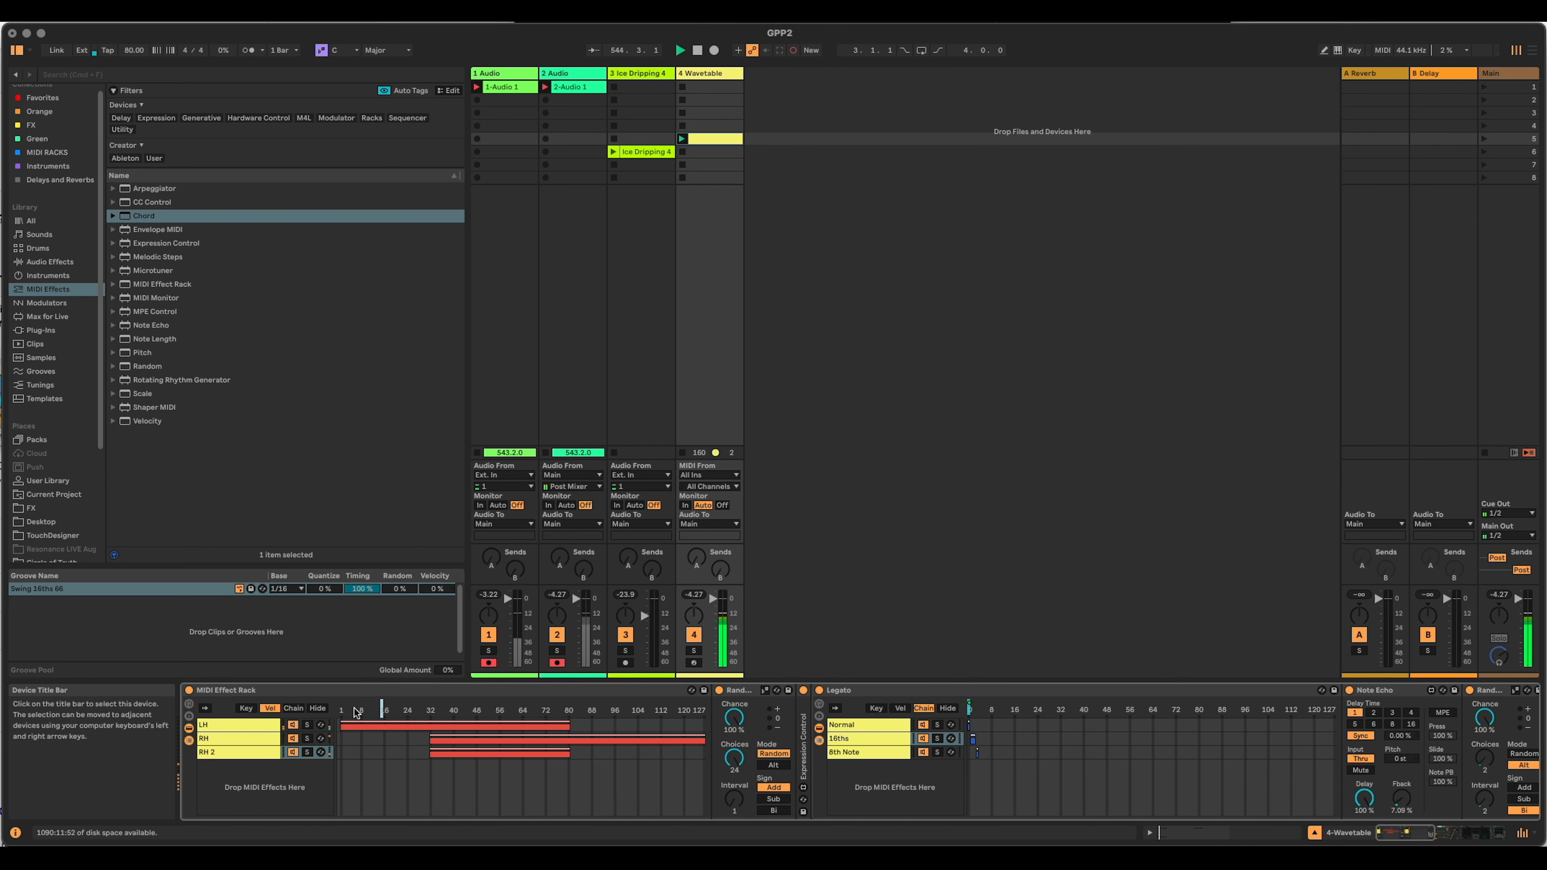
{"action": "left_click", "coordinate": [227, 723]}
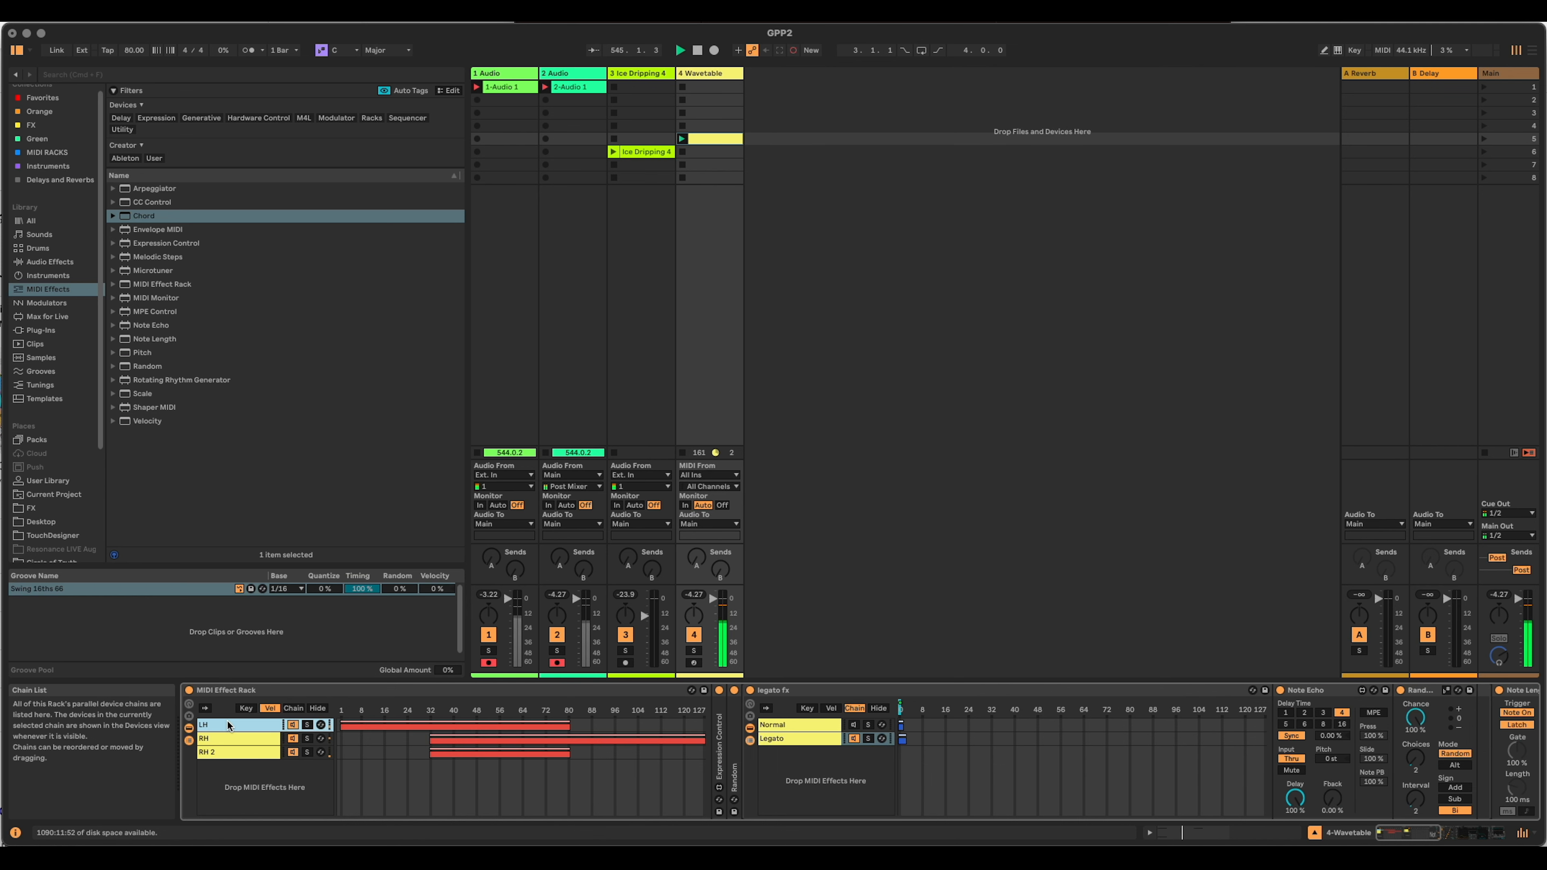
{"action": "double_click", "coordinate": [827, 689]}
{"action": "left_click", "coordinate": [716, 760]}
{"action": "left_click_drag", "start_coordinate": [137, 419], "coordinate": [710, 722]}
{"action": "mouse_move", "coordinate": [812, 767]}
{"action": "left_mouse_down"}
{"action": "mouse_move", "coordinate": [814, 729]}
{"action": "mouse_move", "coordinate": [815, 767]}
{"action": "left_mouse_up"}
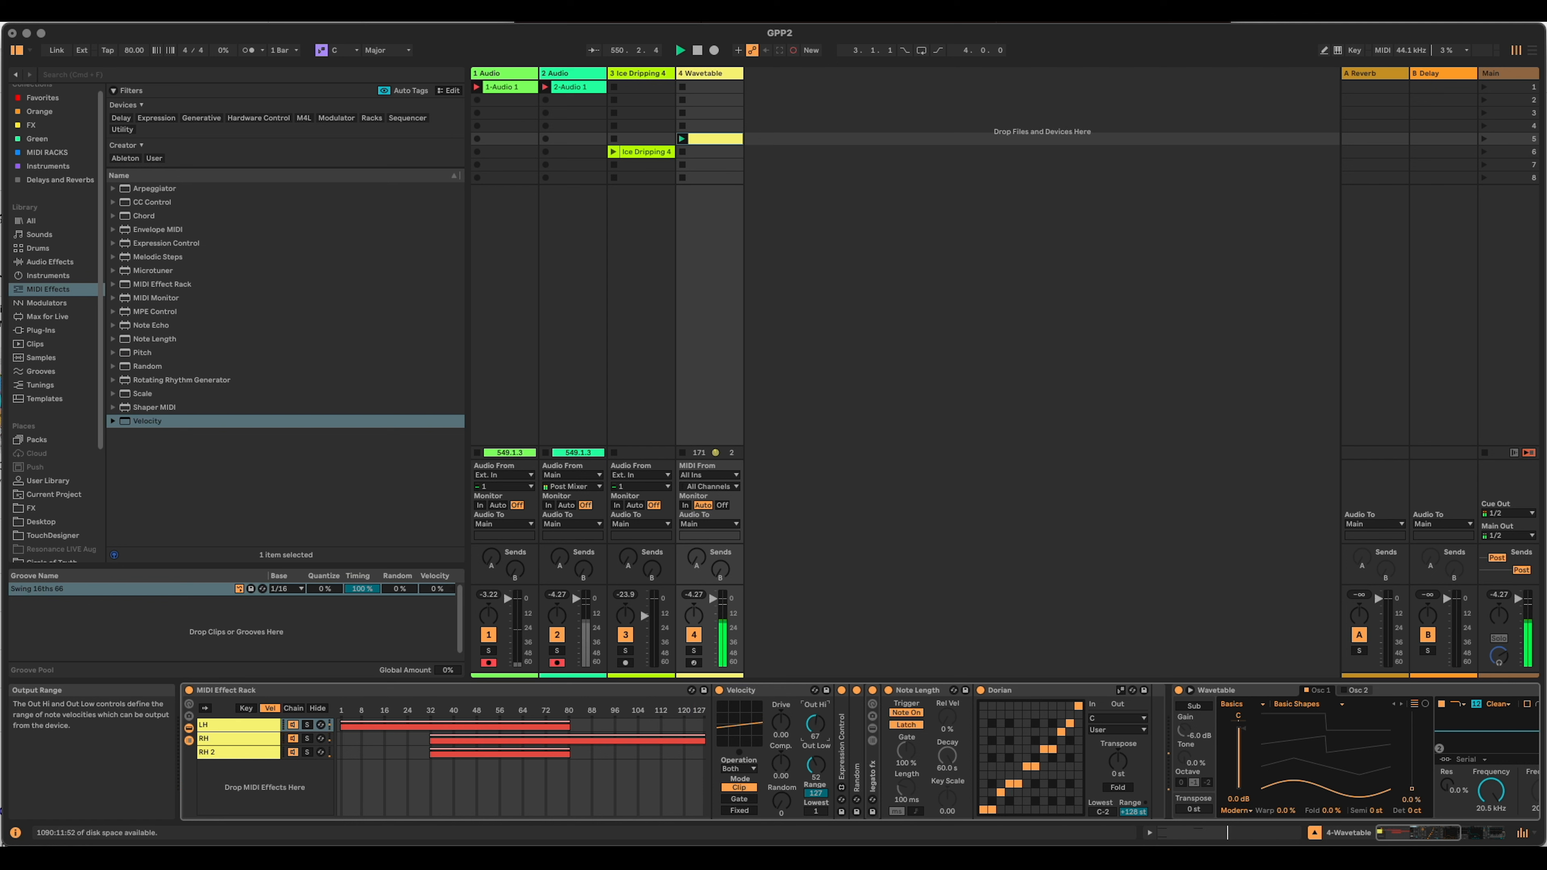
{"action": "left_click_drag", "start_coordinate": [780, 800], "coordinate": [780, 795]}
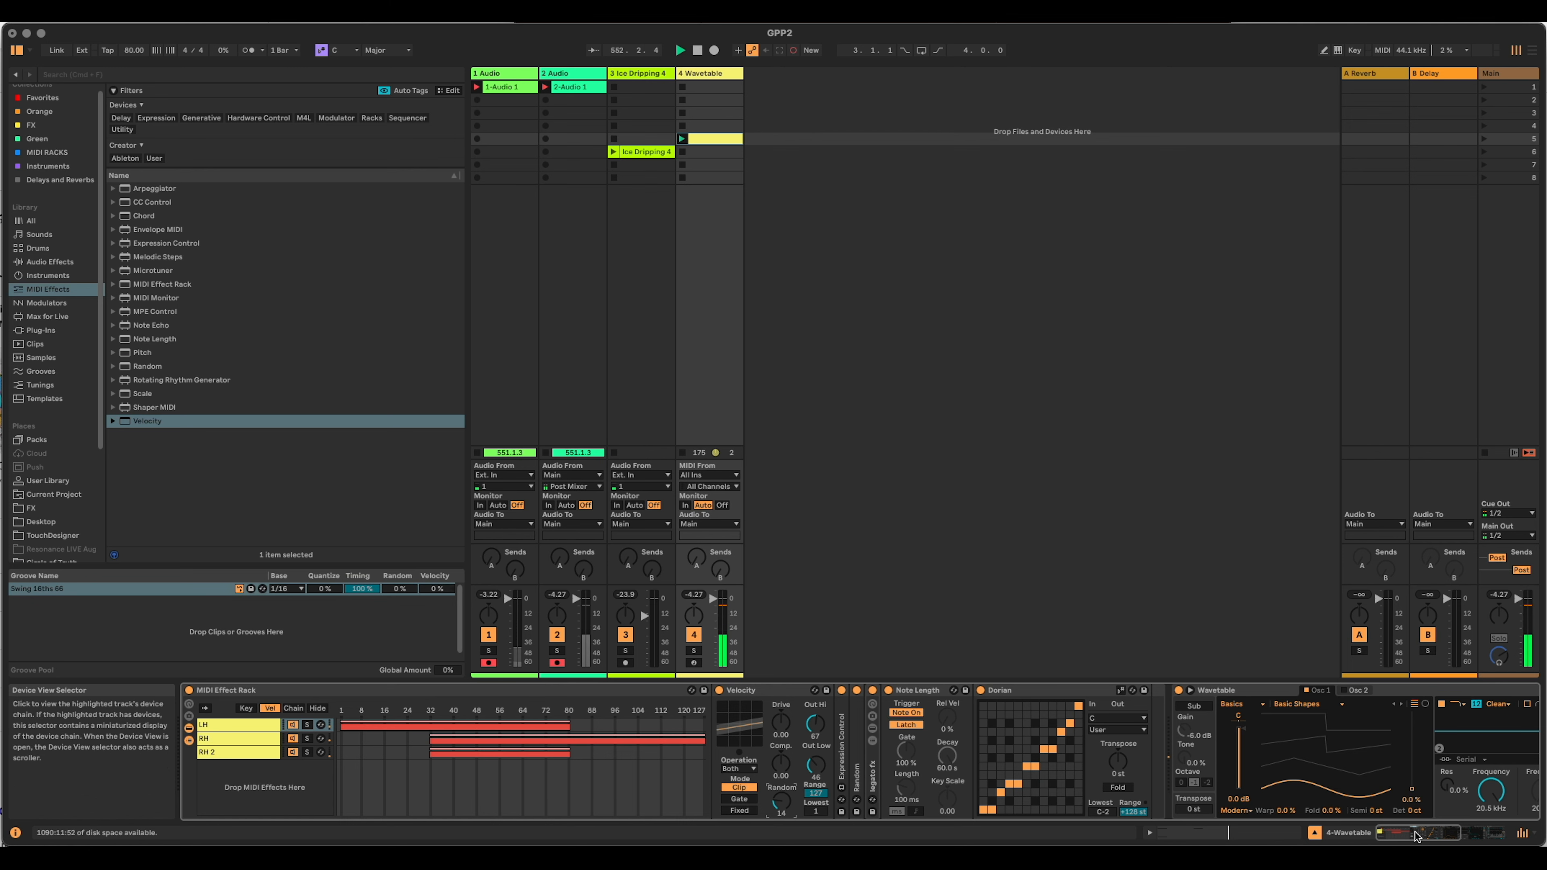
Set Wavetable's unison mode to Shimmer with an amount of about 12%.
{"action": "left_click_drag", "start_coordinate": [1414, 834], "coordinate": [1466, 836]}
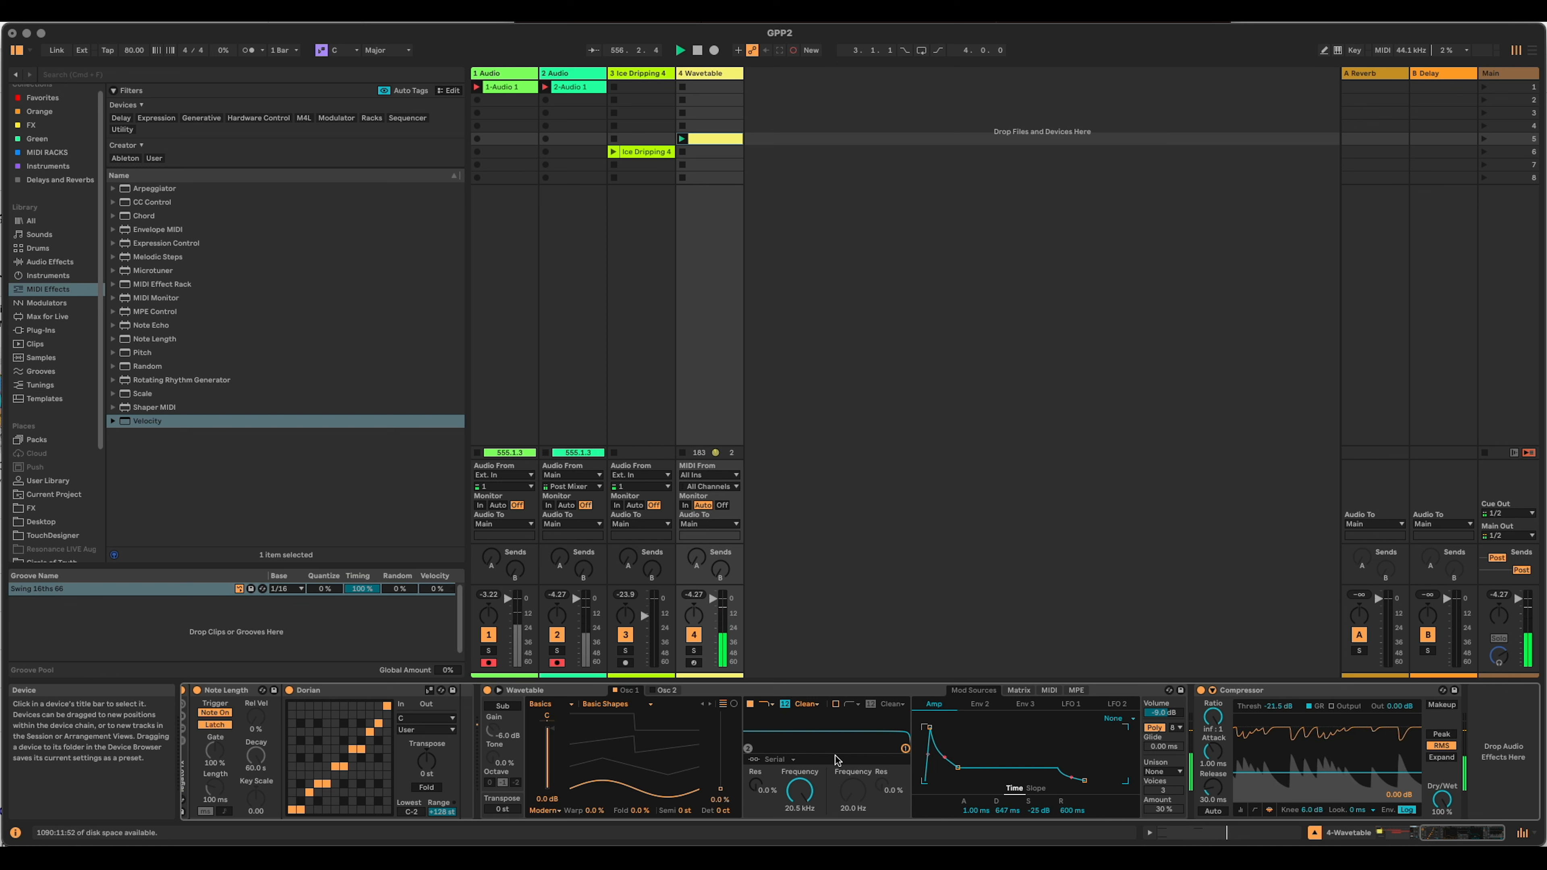
{"action": "left_click", "coordinate": [1162, 771]}
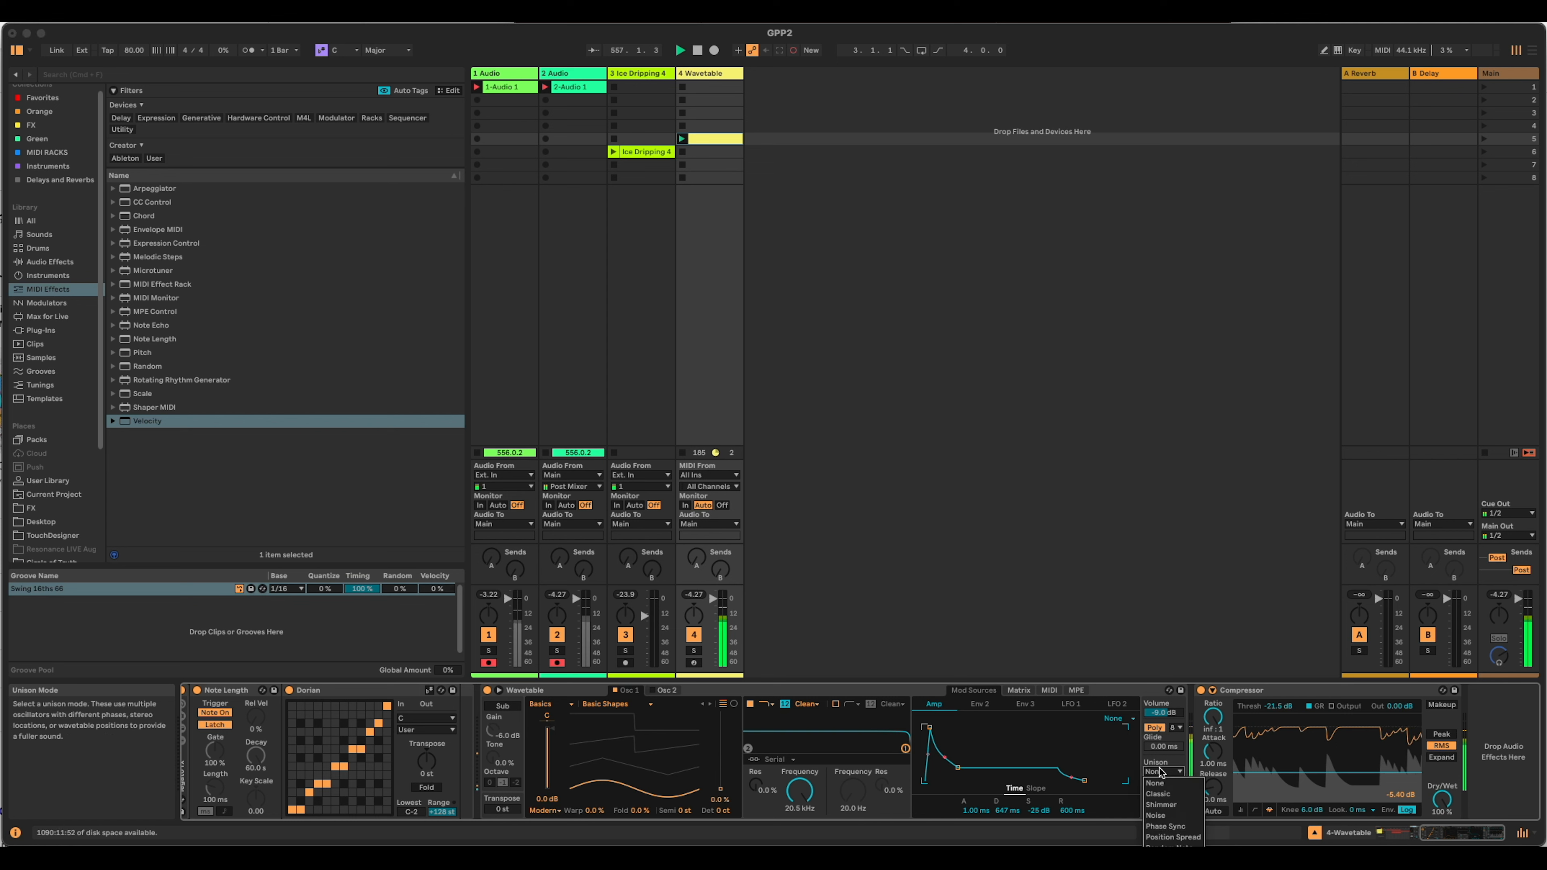
{"action": "left_click", "coordinate": [1166, 805]}
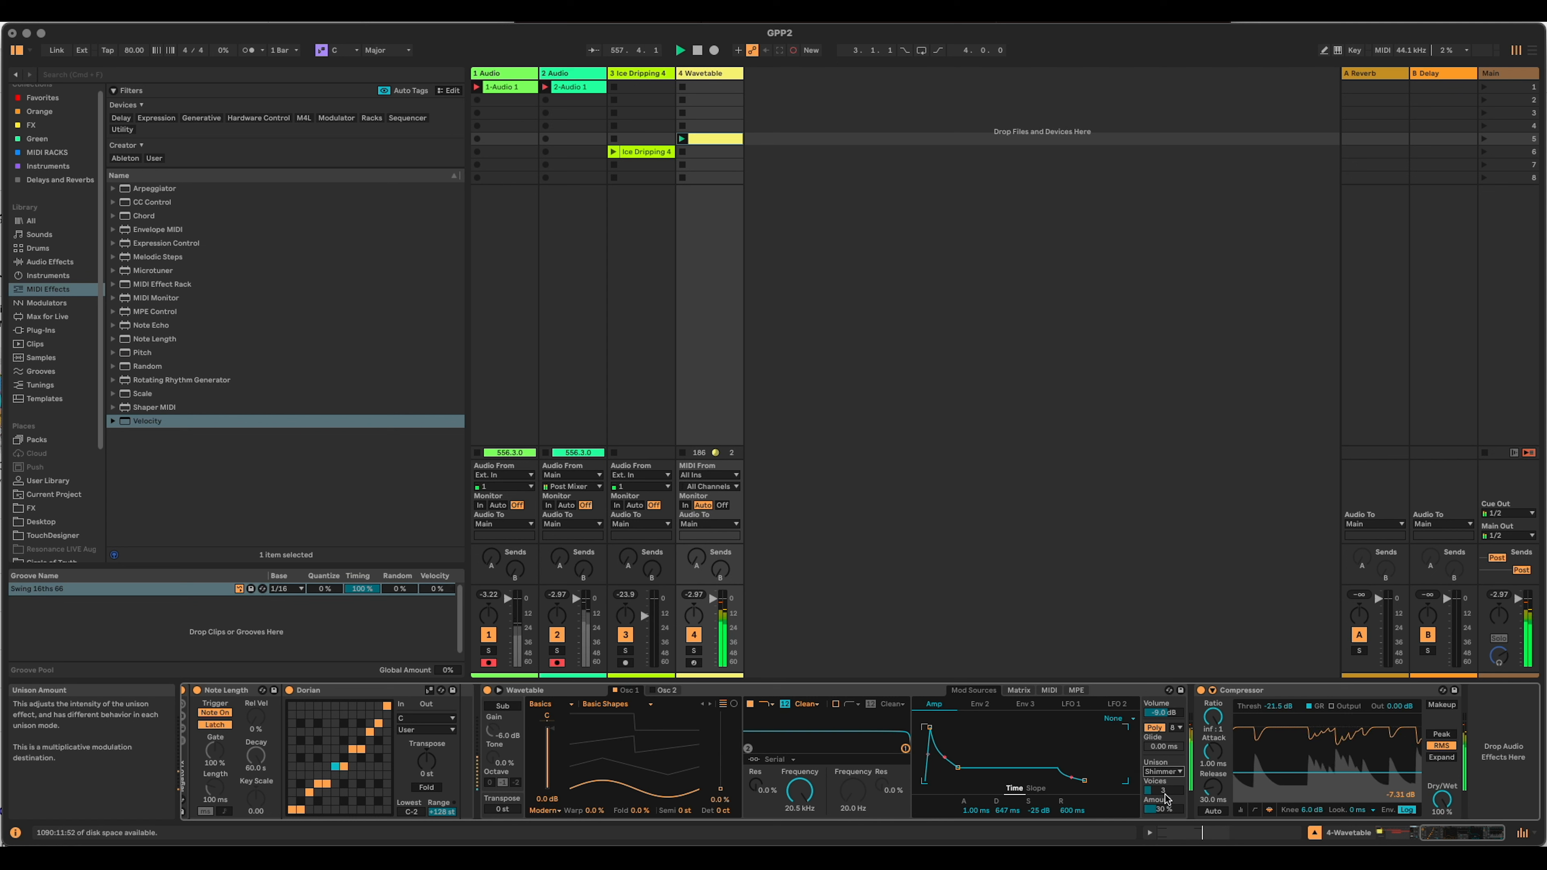
{"action": "left_click", "coordinate": [1162, 807]}
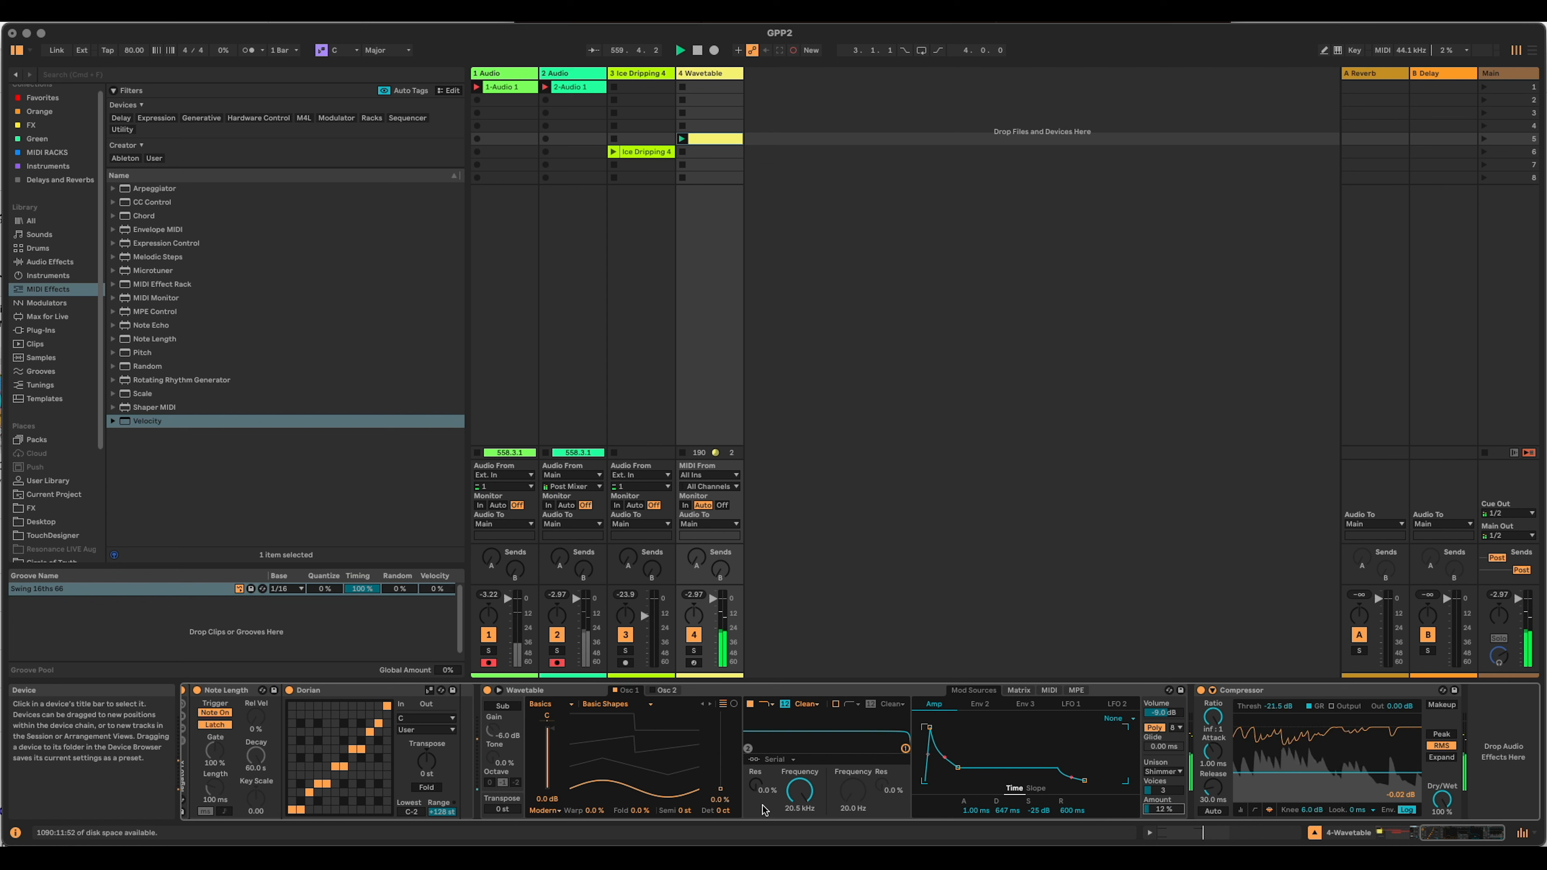
Modulate Wavetable's Osc 1 Pitch with LFO 1 by 0.8 and set the LFO 1 amount to 12%.
{"action": "left_click", "coordinate": [1074, 706]}
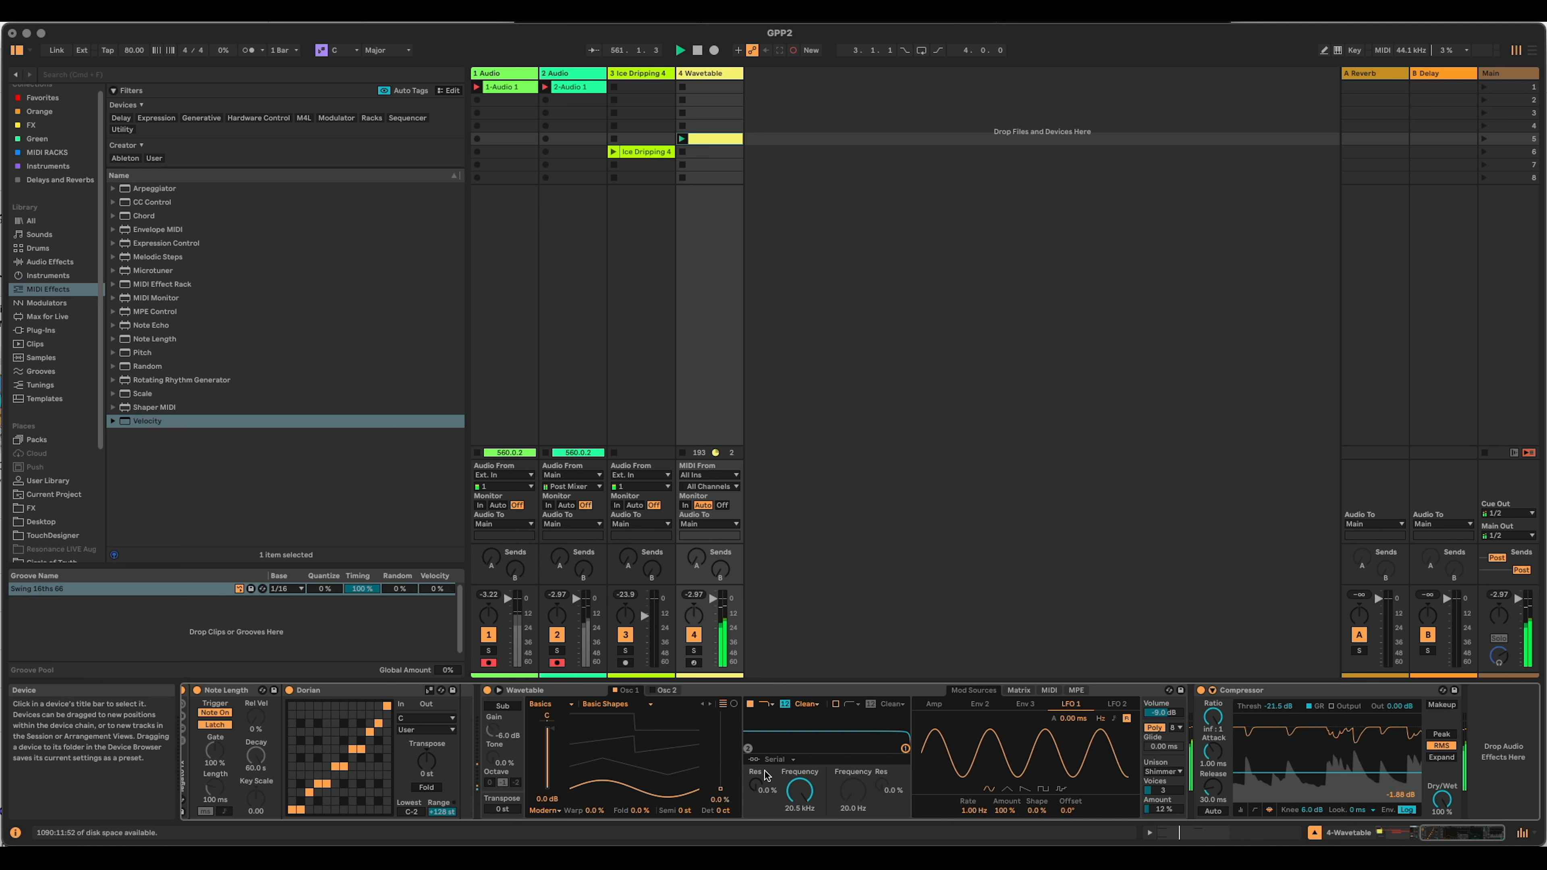
{"action": "left_click", "coordinate": [1018, 690]}
{"action": "left_click_drag", "start_coordinate": [1082, 780], "coordinate": [1082, 762]}
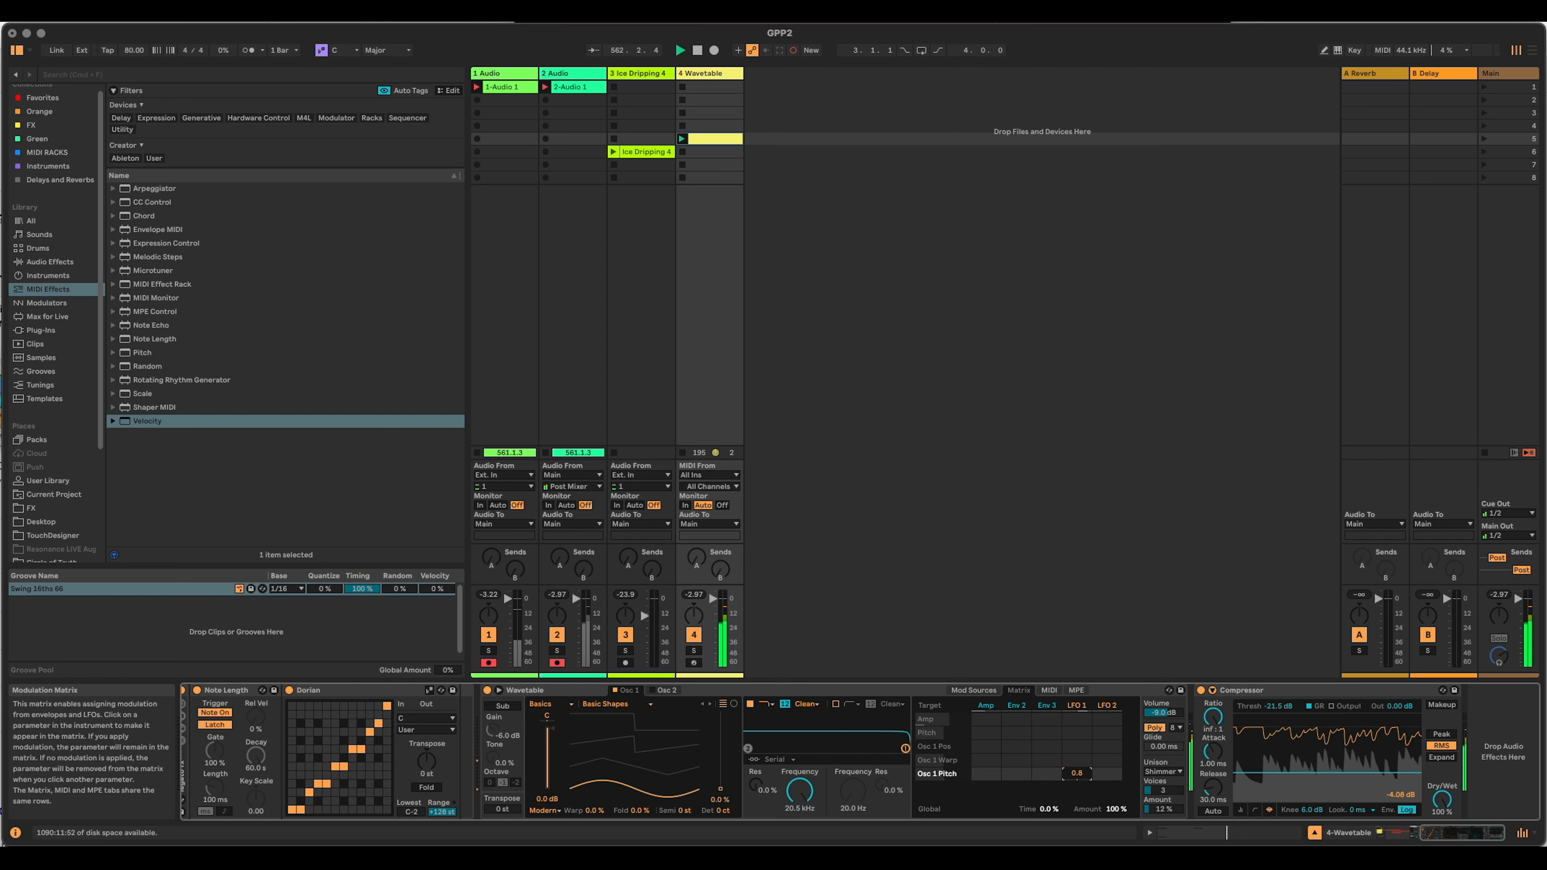
{"action": "left_click", "coordinate": [1073, 707]}
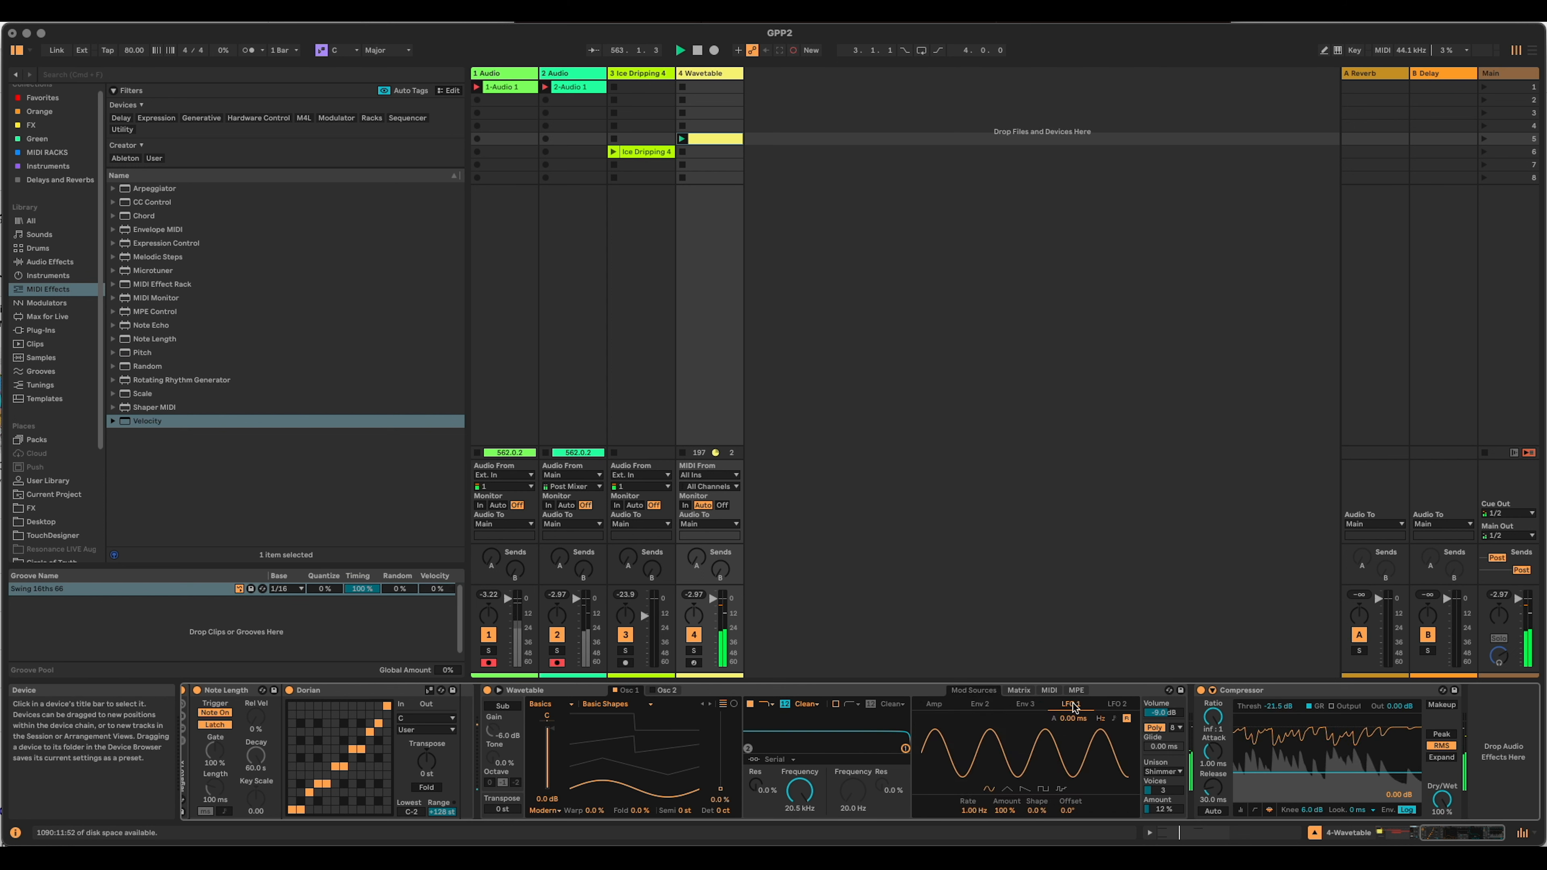
{"action": "mouse_move", "coordinate": [1005, 809]}
{"action": "left_mouse_down"}
{"action": "mouse_move", "coordinate": [1004, 859]}
{"action": "mouse_move", "coordinate": [1003, 815]}
{"action": "left_mouse_up"}
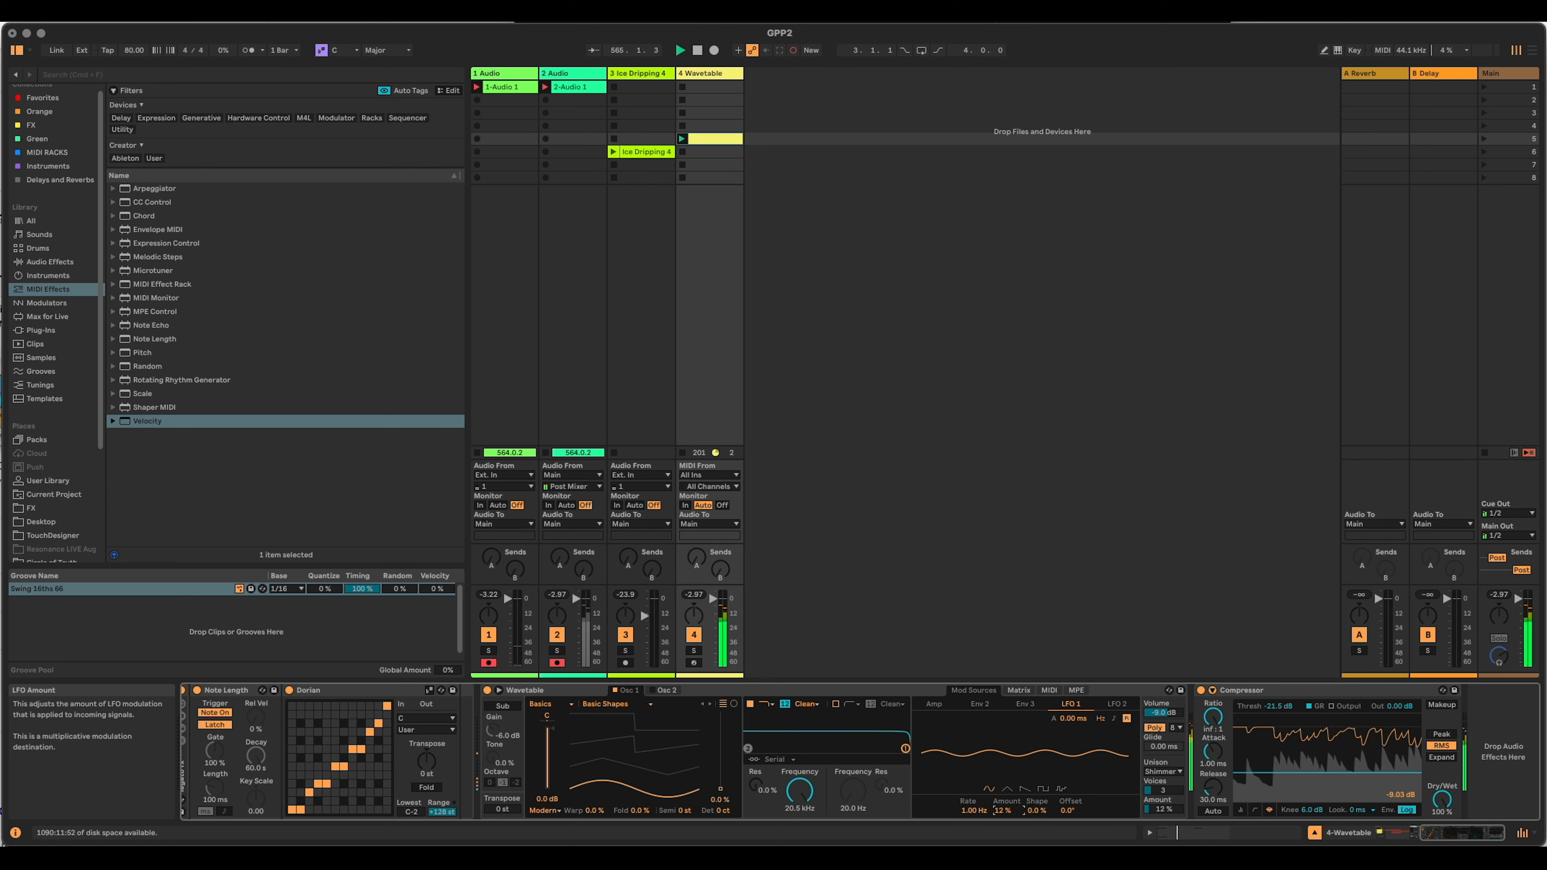
{"action": "left_click_drag", "start_coordinate": [1004, 810], "coordinate": [1004, 812]}
Add the Thayer 4 Tap Granular Dly rack from the FX collection after the Compressor.
{"action": "left_click_drag", "start_coordinate": [1445, 840], "coordinate": [1444, 841]}
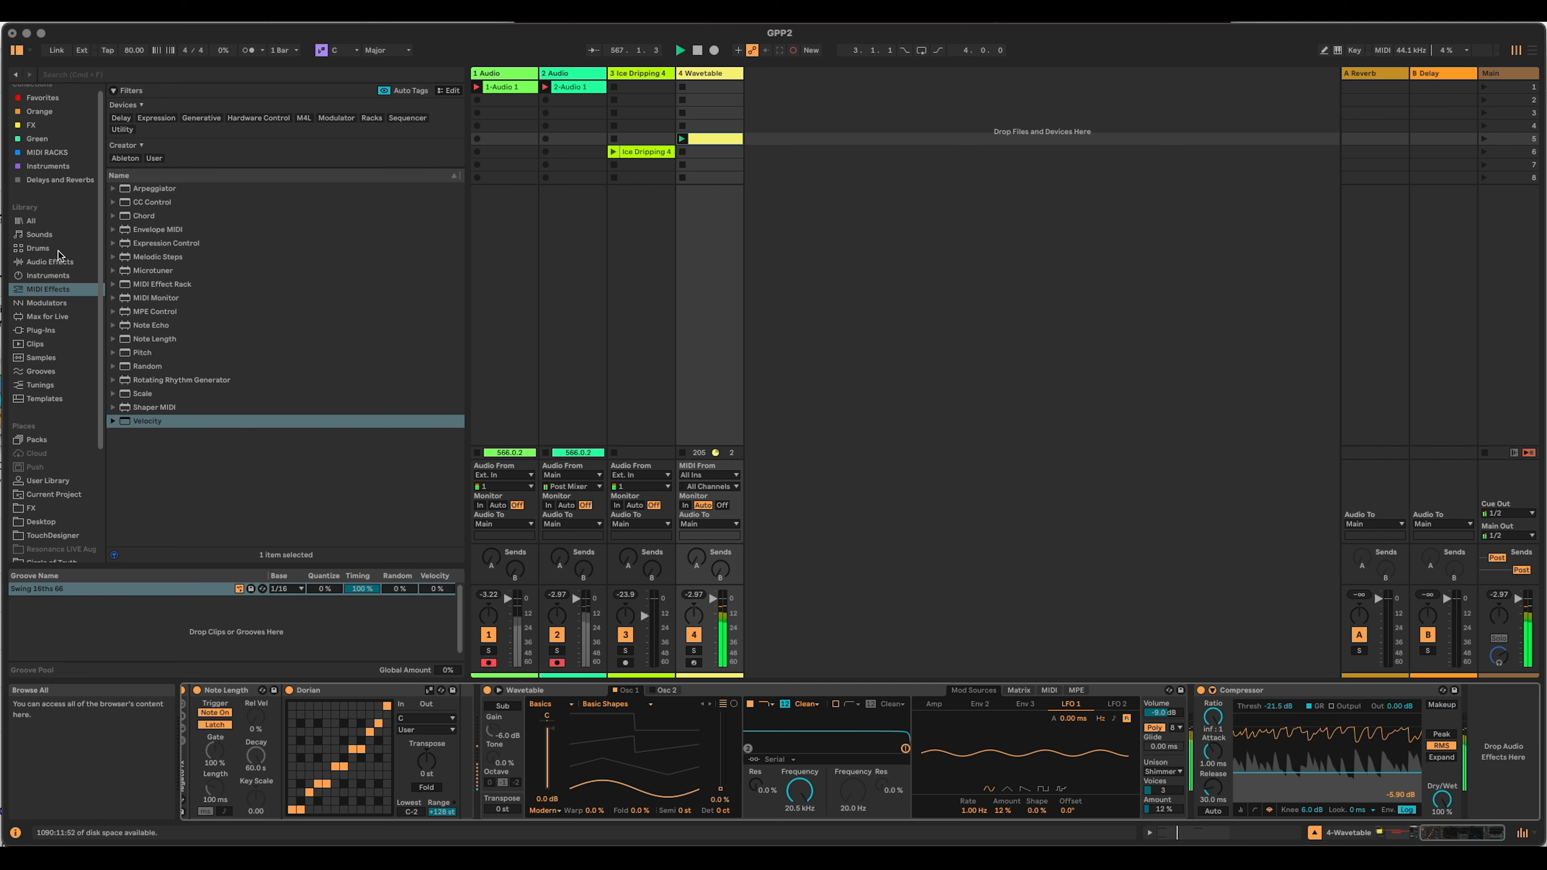
{"action": "left_click", "coordinate": [52, 125]}
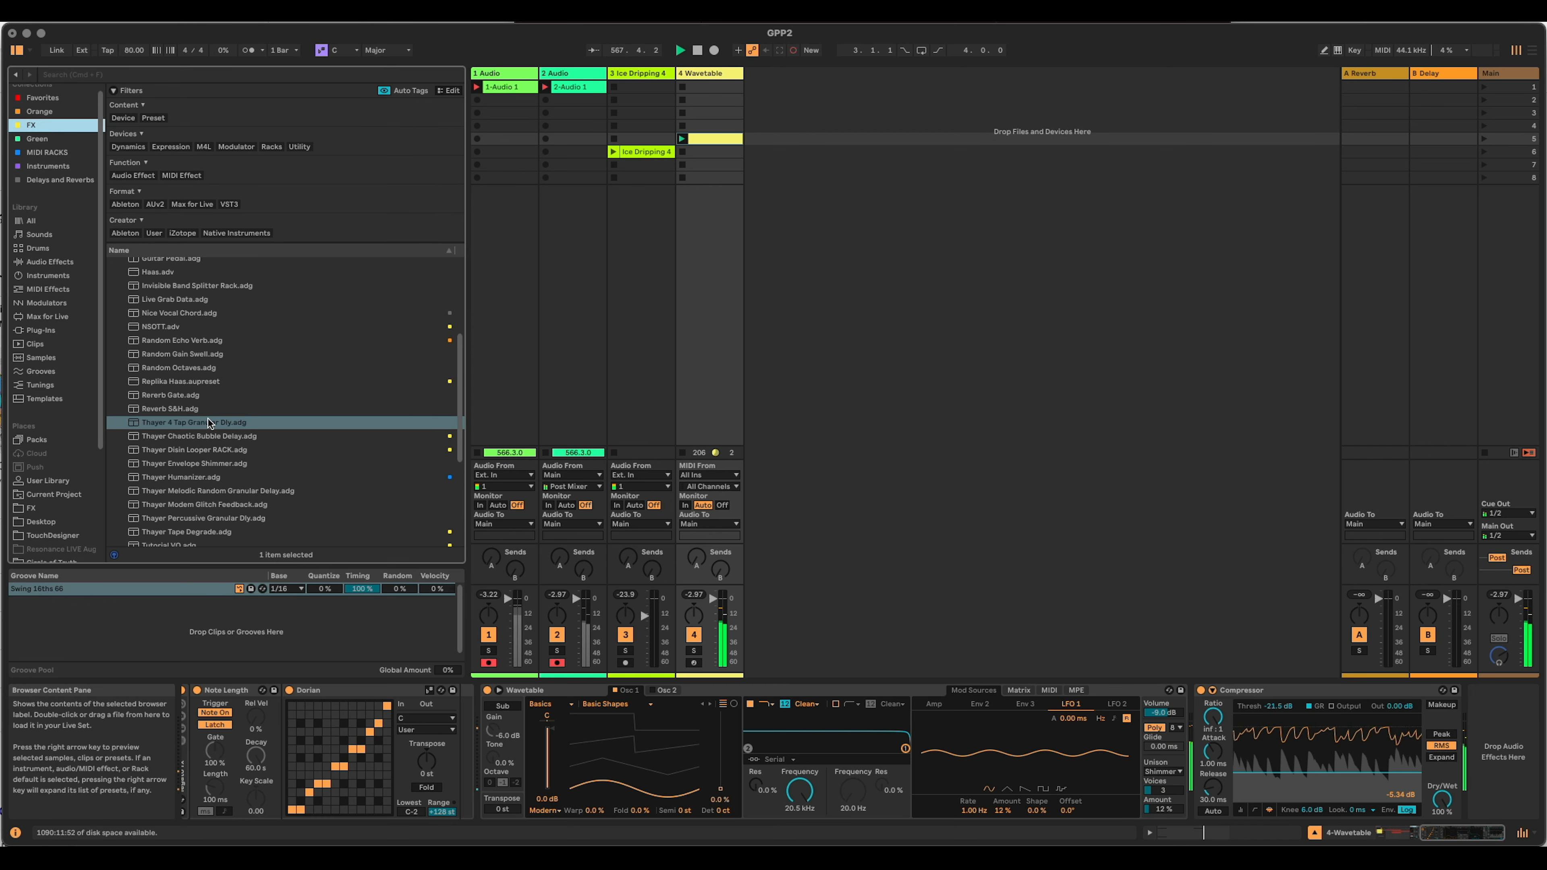
{"action": "left_click", "coordinate": [193, 422]}
{"action": "mouse_move", "coordinate": [193, 425]}
{"action": "left_mouse_down"}
{"action": "mouse_move", "coordinate": [1157, 615]}
{"action": "mouse_move", "coordinate": [1474, 628]}
{"action": "mouse_move", "coordinate": [1478, 714]}
{"action": "left_mouse_up"}
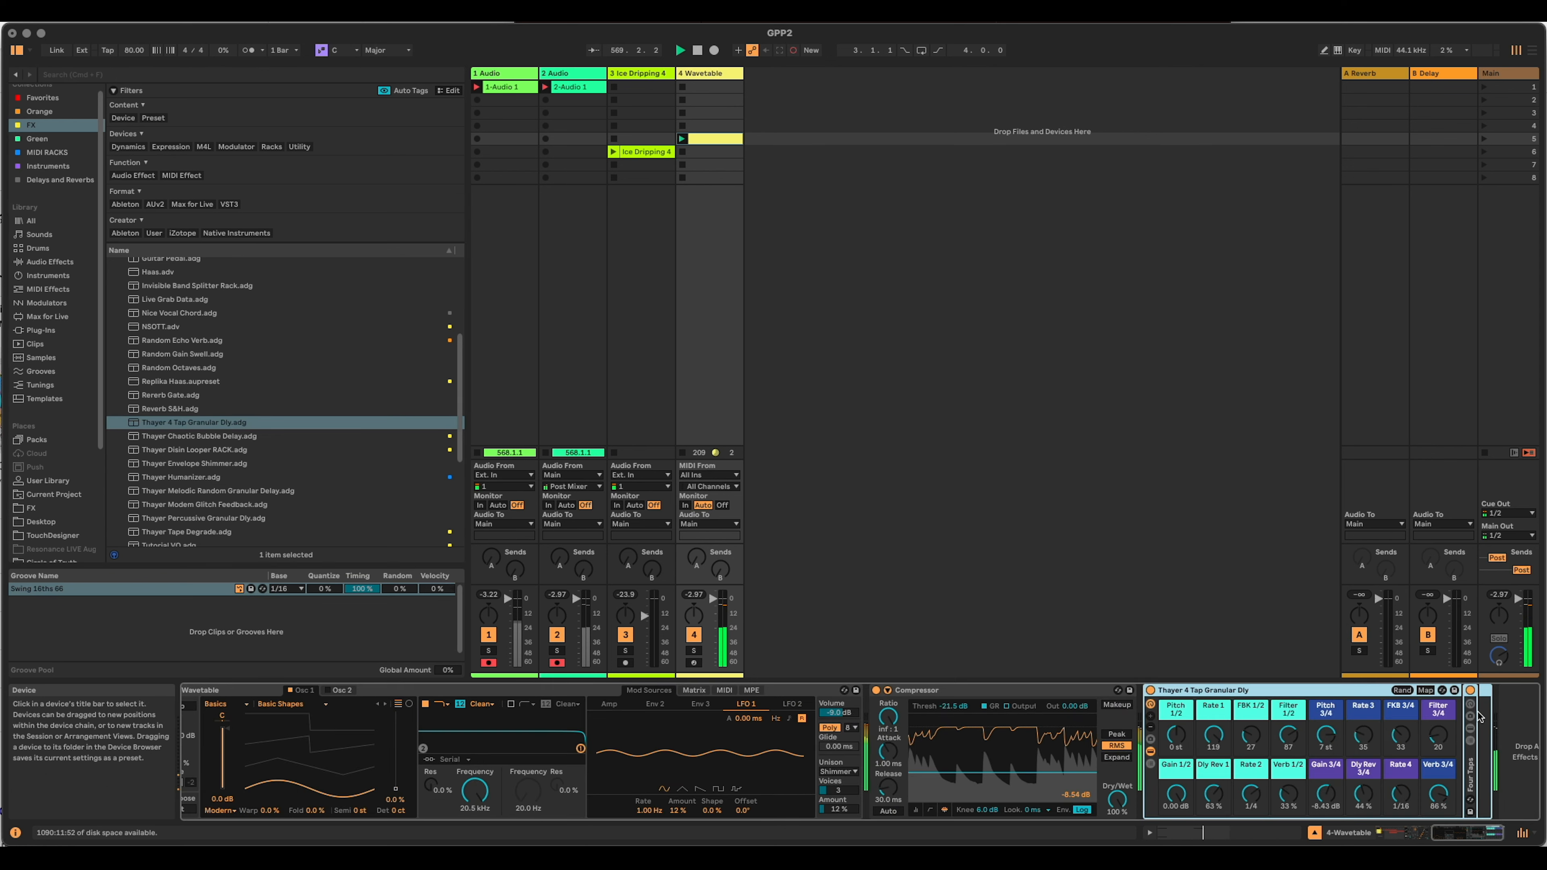
Create an empty parallel chain in the granular delay rack and set Pitch 3/4 to 12 st, Filter 3/4 to 45 and Gain 3/4 to 0.00 dB.
{"action": "left_click", "coordinate": [1149, 765]}
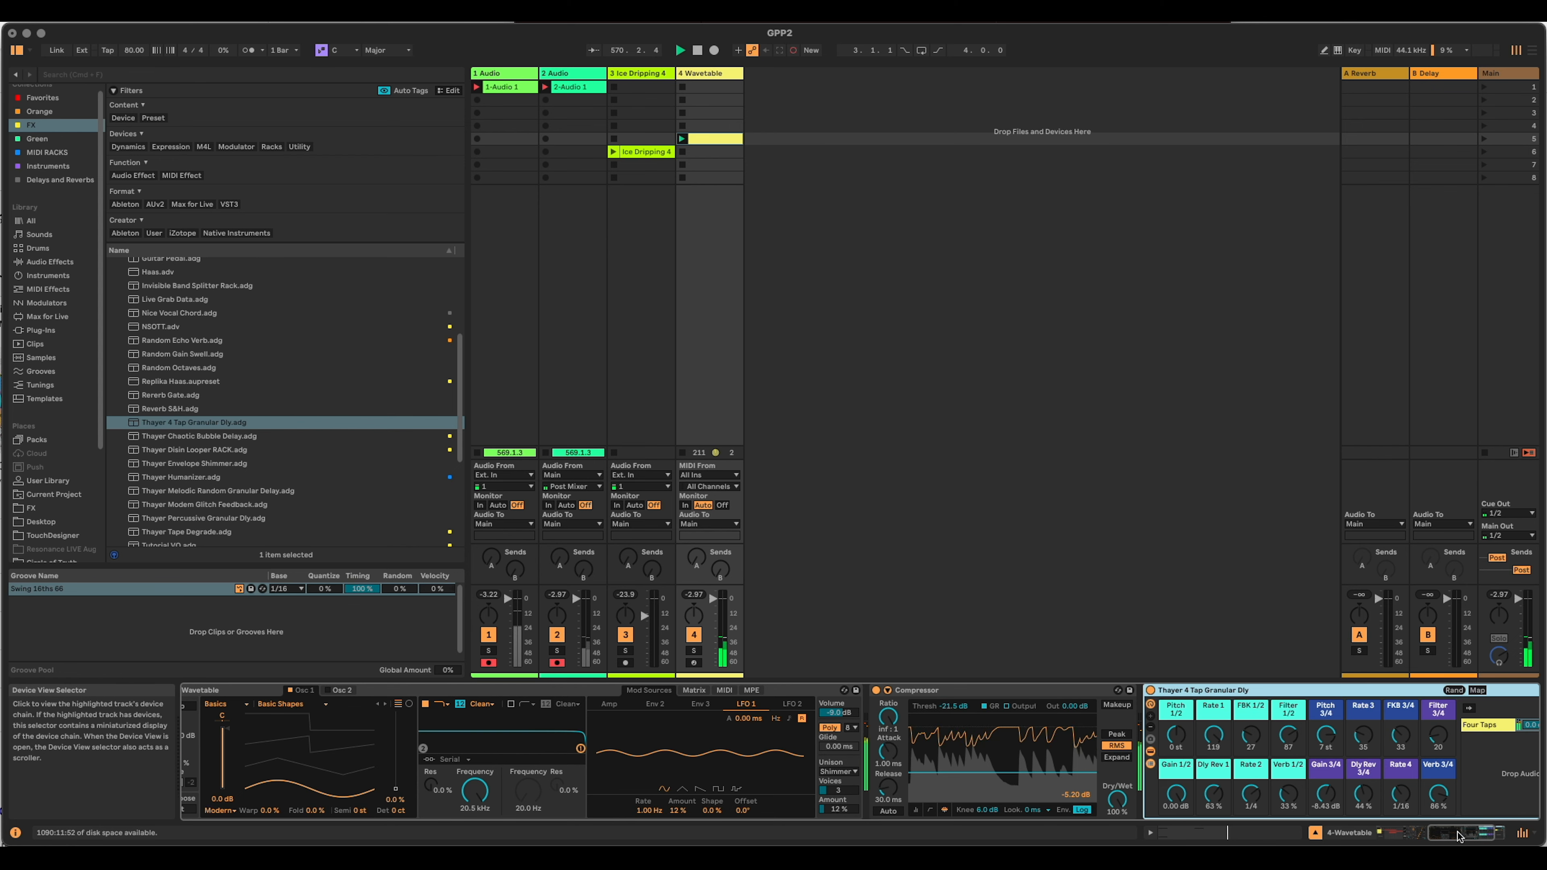
{"action": "left_click_drag", "start_coordinate": [1456, 837], "coordinate": [1483, 837]}
{"action": "right_click", "coordinate": [1323, 771]}
{"action": "left_click", "coordinate": [1343, 781]}
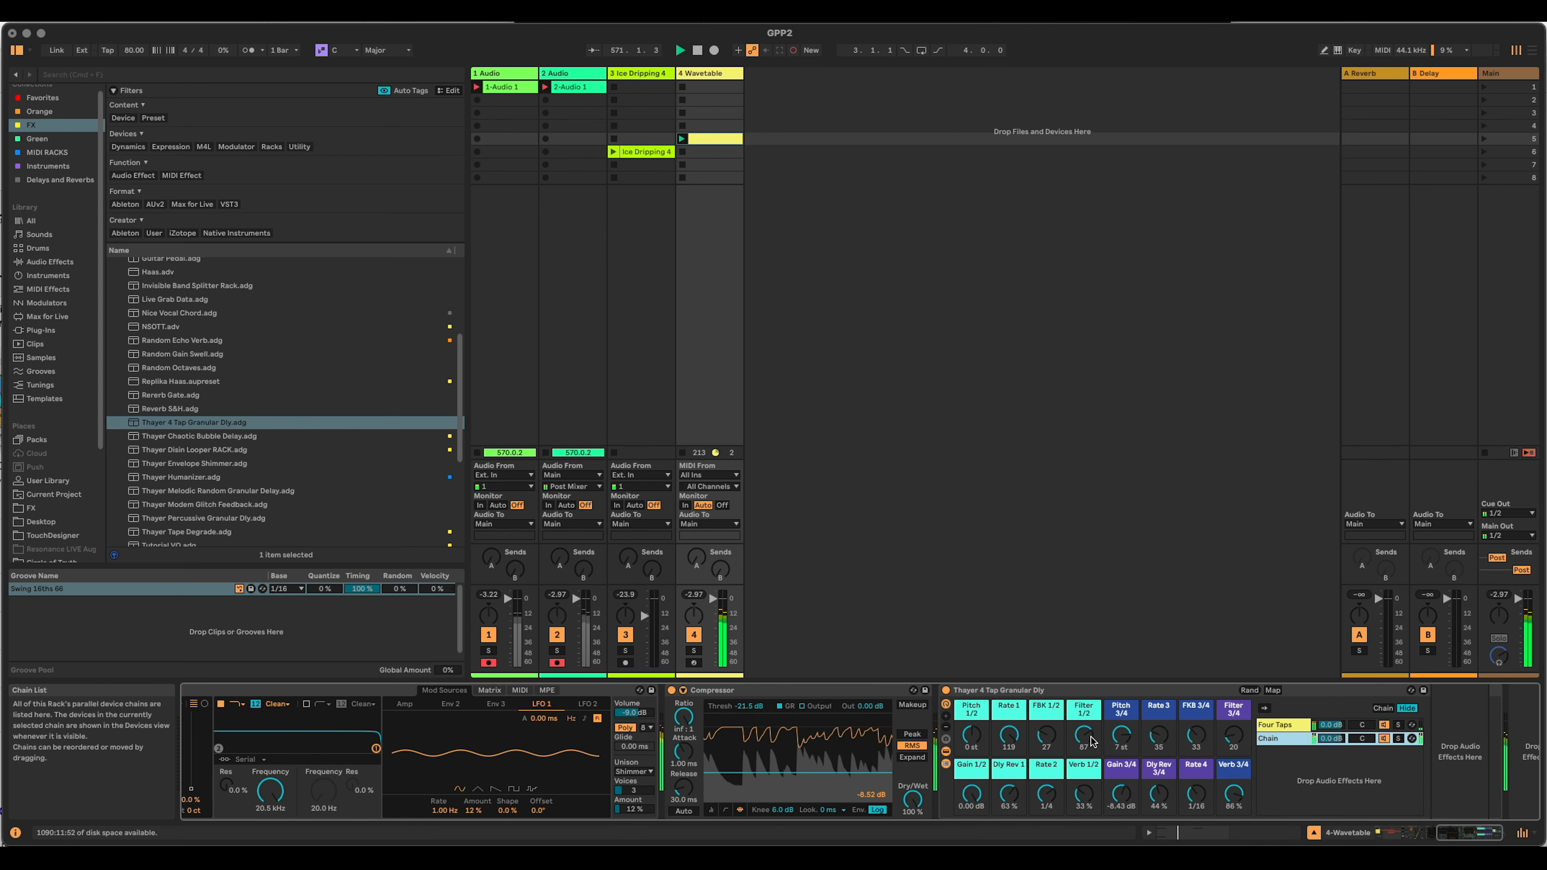
{"action": "left_click_drag", "start_coordinate": [1234, 736], "coordinate": [1234, 714]}
{"action": "left_click_drag", "start_coordinate": [1121, 794], "coordinate": [1121, 721]}
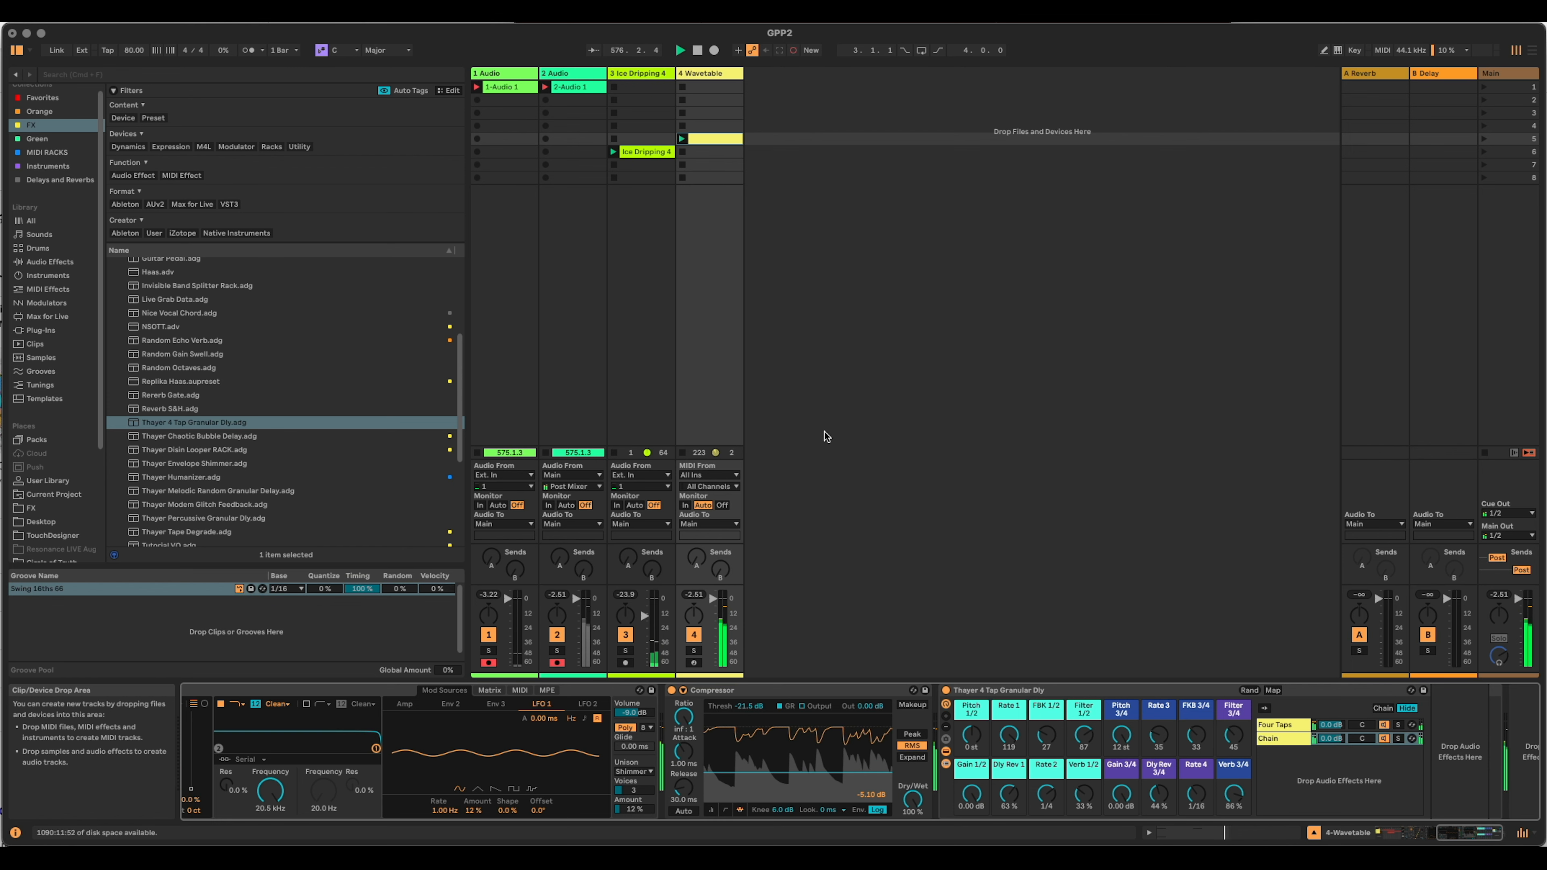
Fold the Compressor and slightly lower the Wavetable track's volume.
{"action": "double_click", "coordinate": [755, 686]}
{"action": "left_click_drag", "start_coordinate": [1476, 836], "coordinate": [1397, 835]}
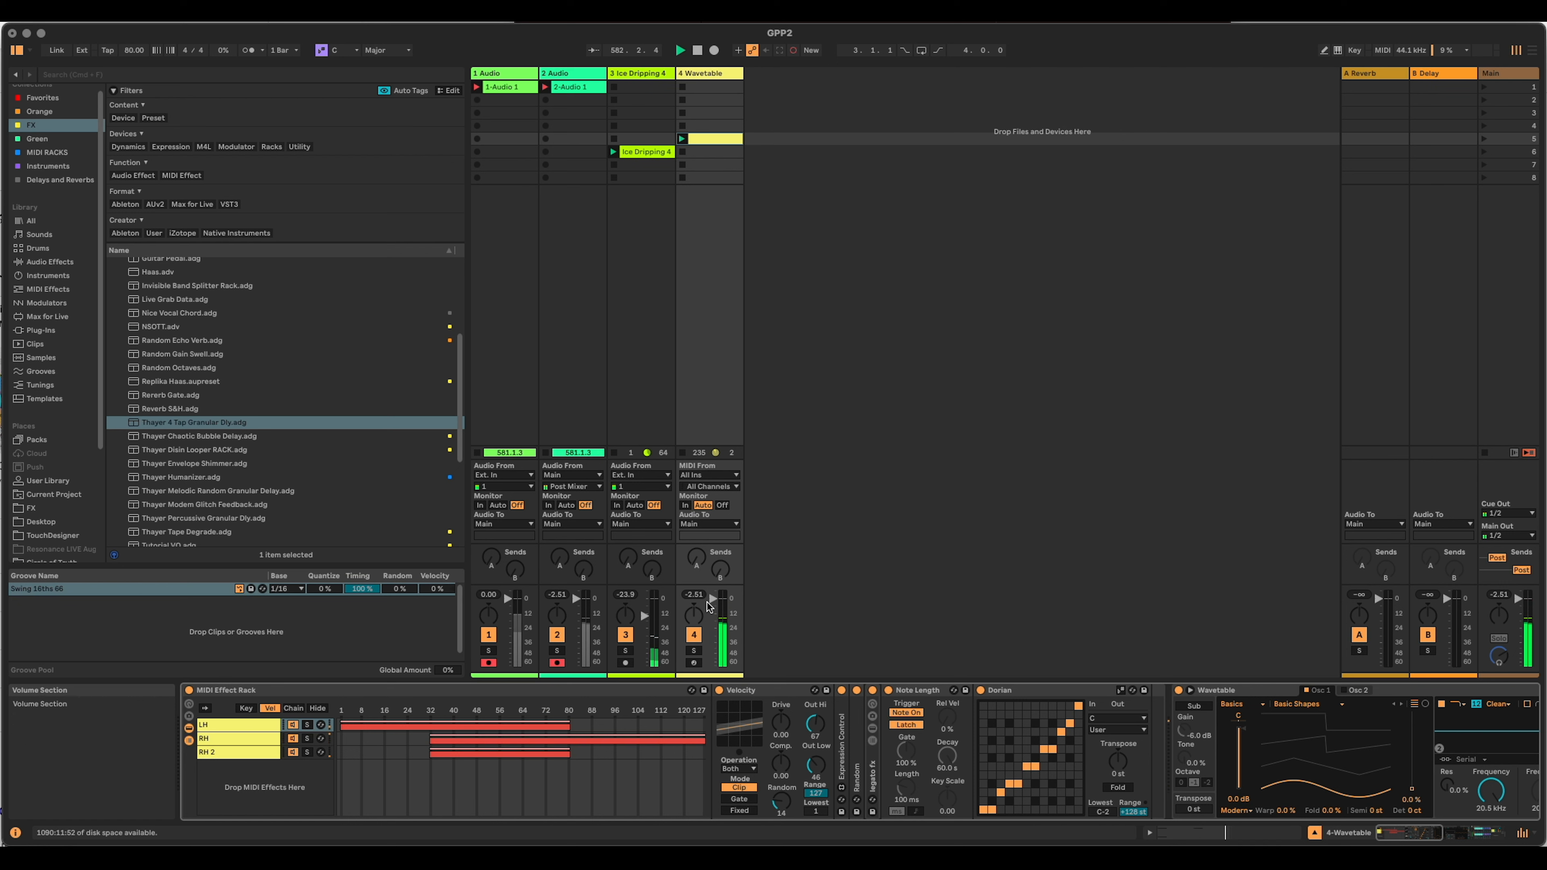
{"action": "left_click_drag", "start_coordinate": [711, 599], "coordinate": [714, 603]}
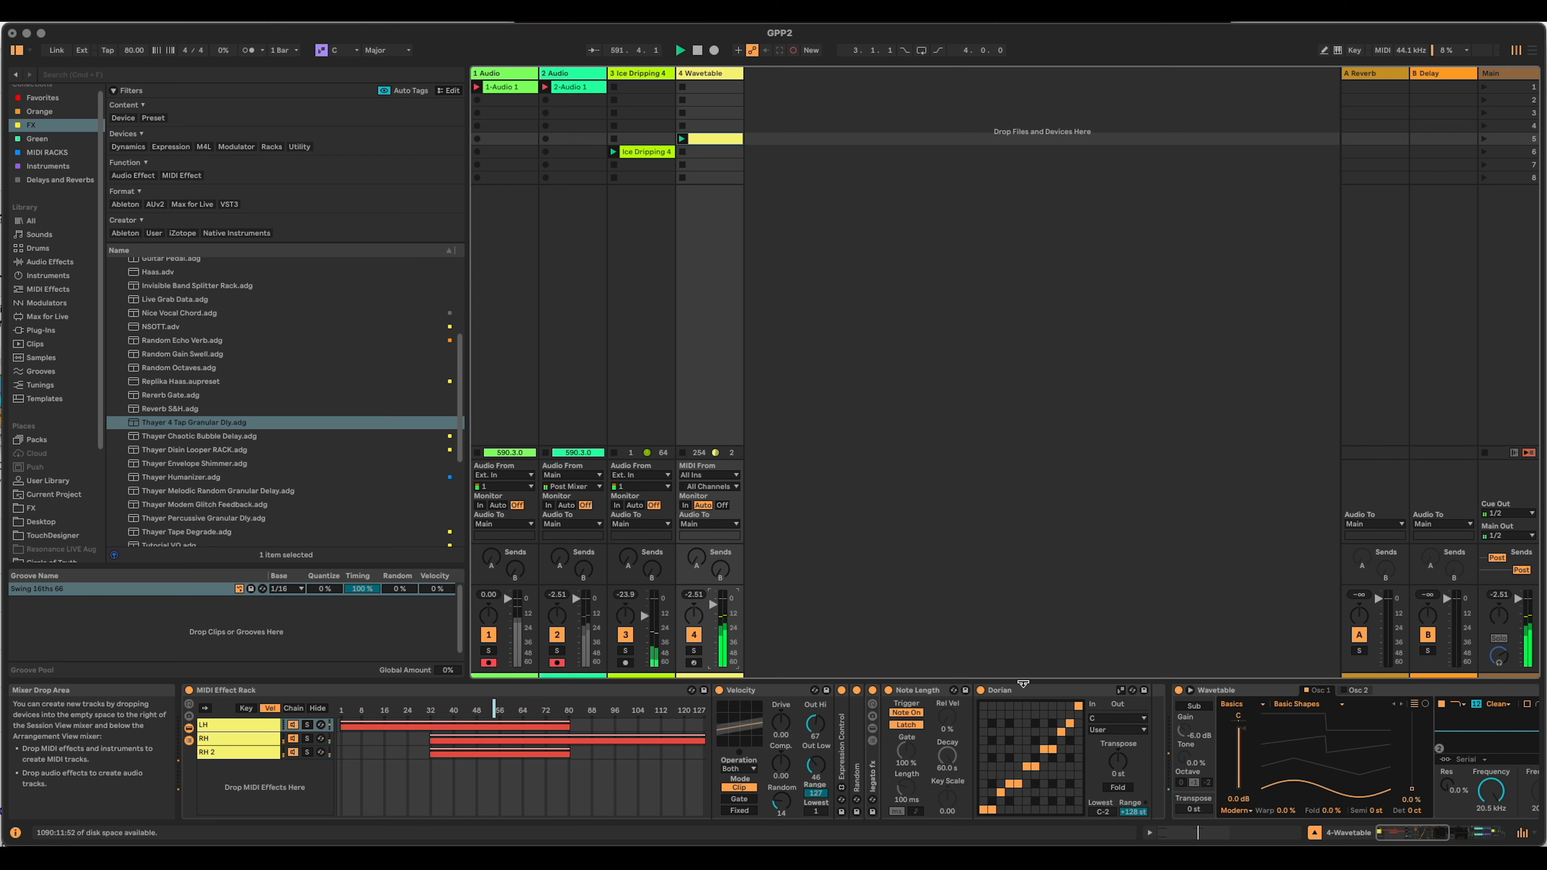
{"action": "left_click_drag", "start_coordinate": [1397, 832], "coordinate": [1456, 835]}
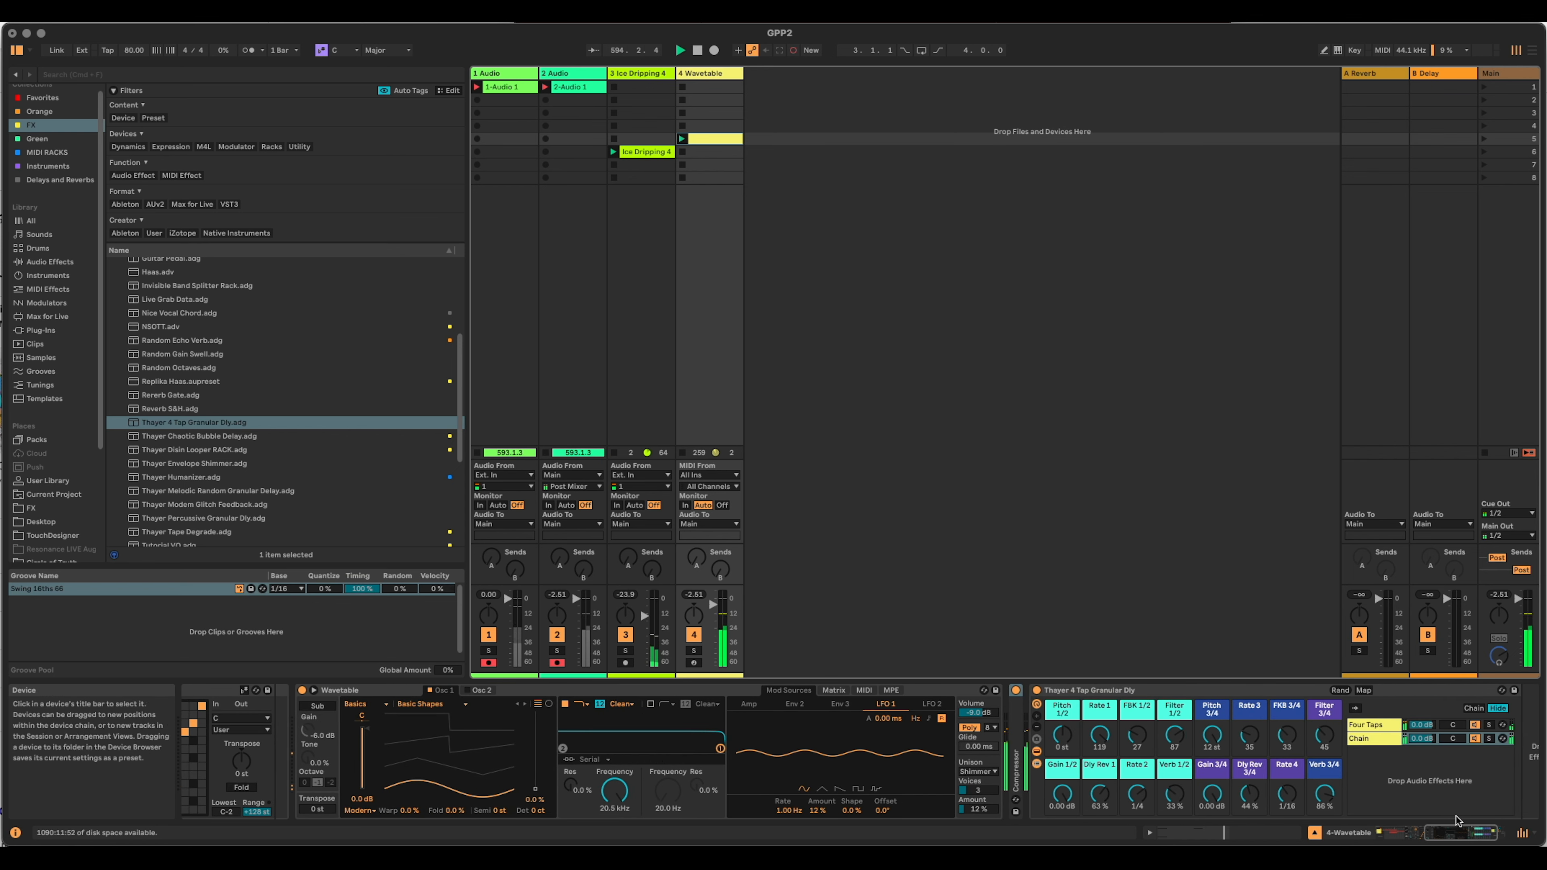